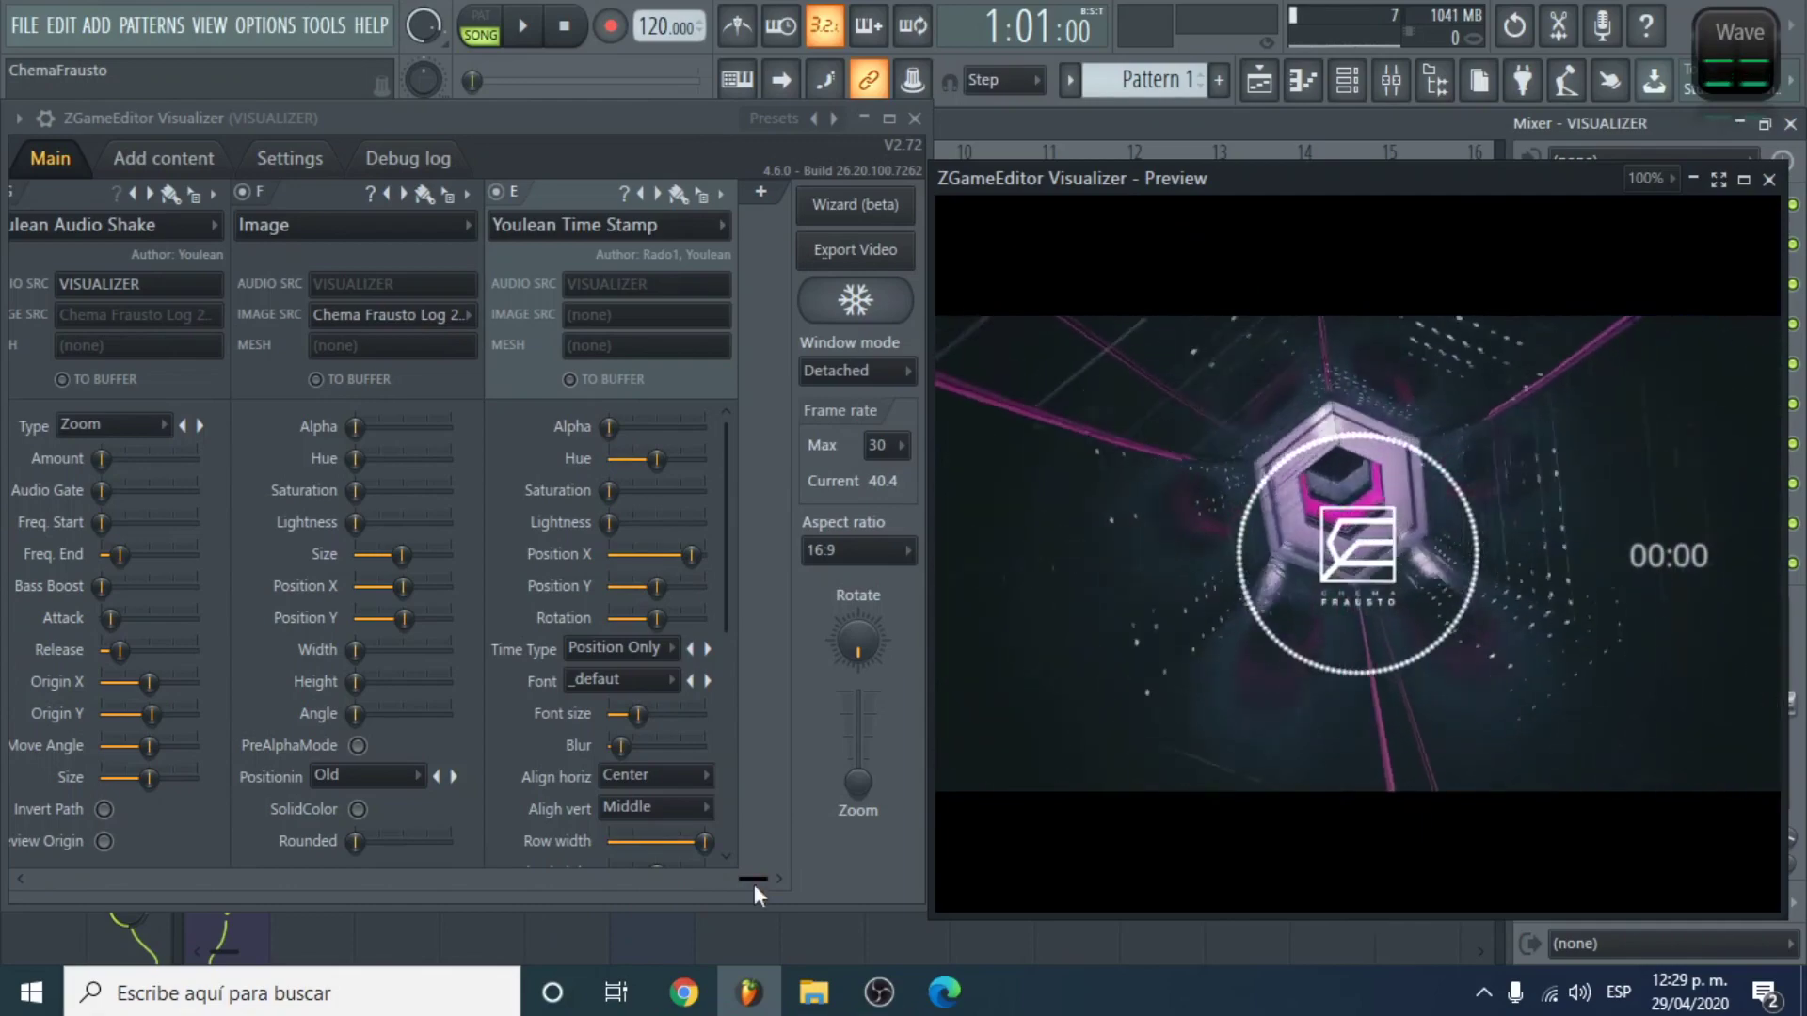
# Step: Look through all layers of the existing visualizer project and close its window
pyautogui.moveTo(754, 878); pyautogui.dragTo(1466, 427)
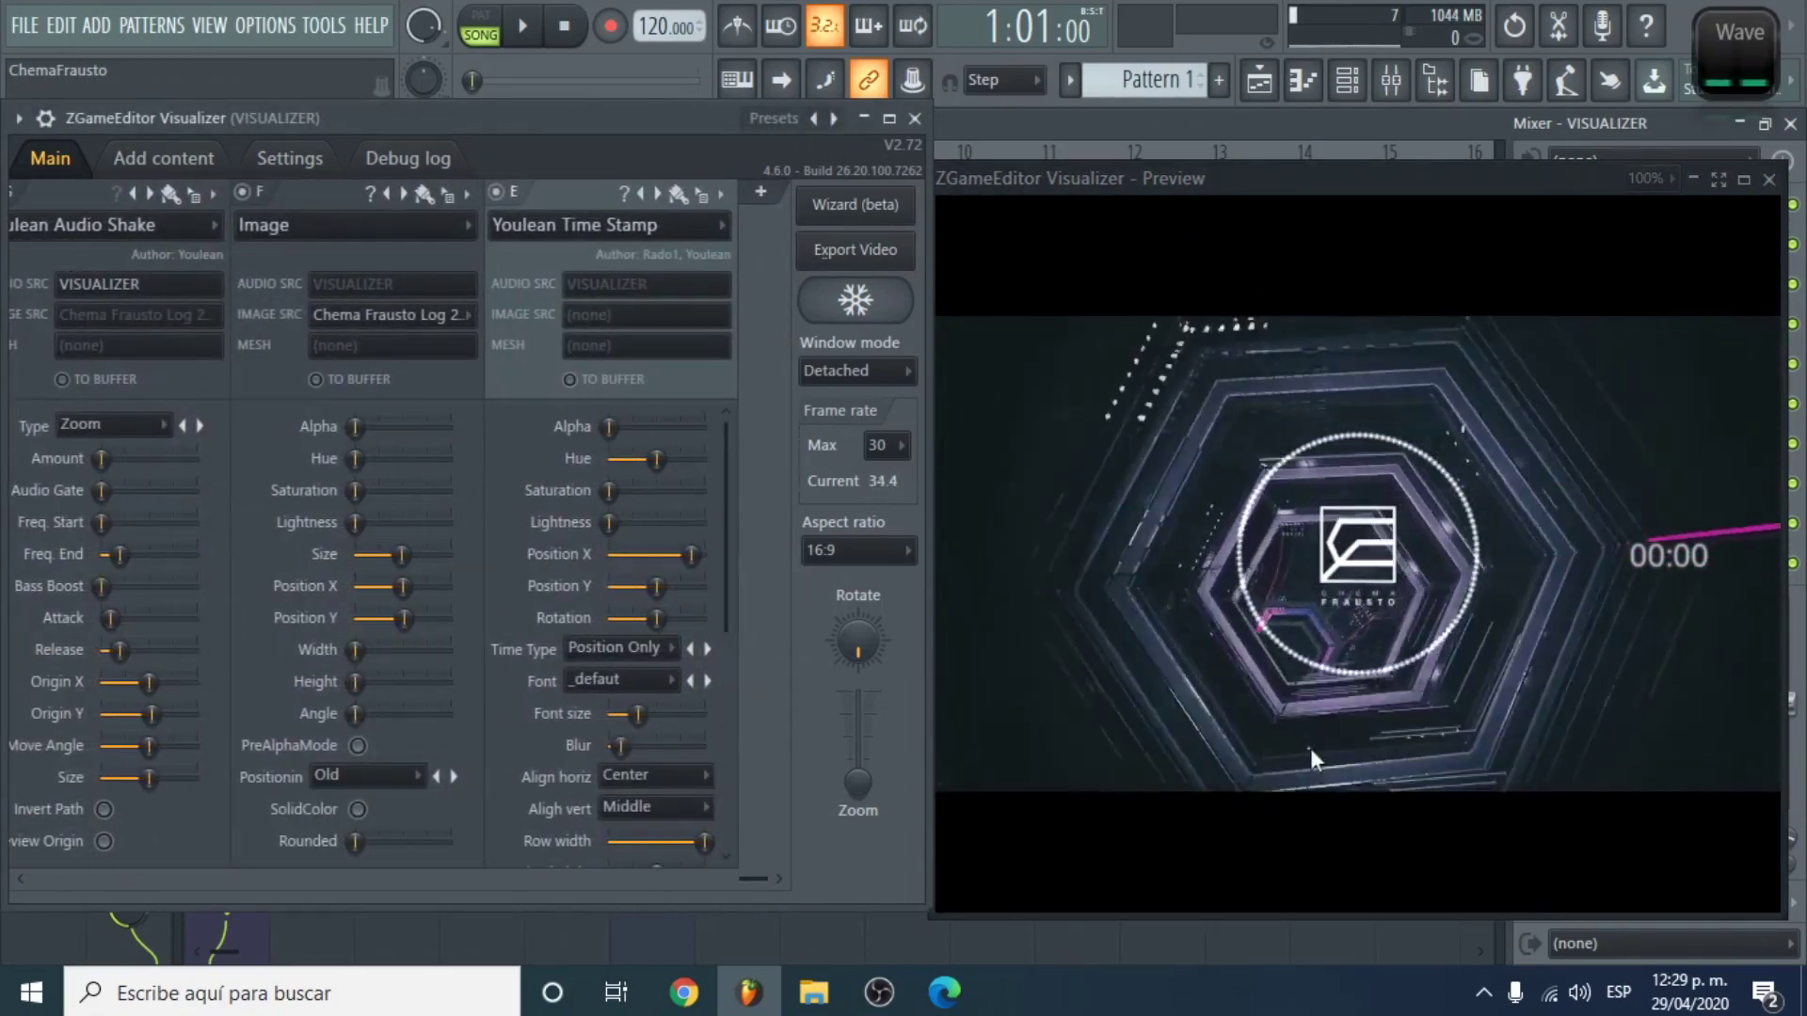
pyautogui.moveTo(751, 879); pyautogui.dragTo(45, 878)
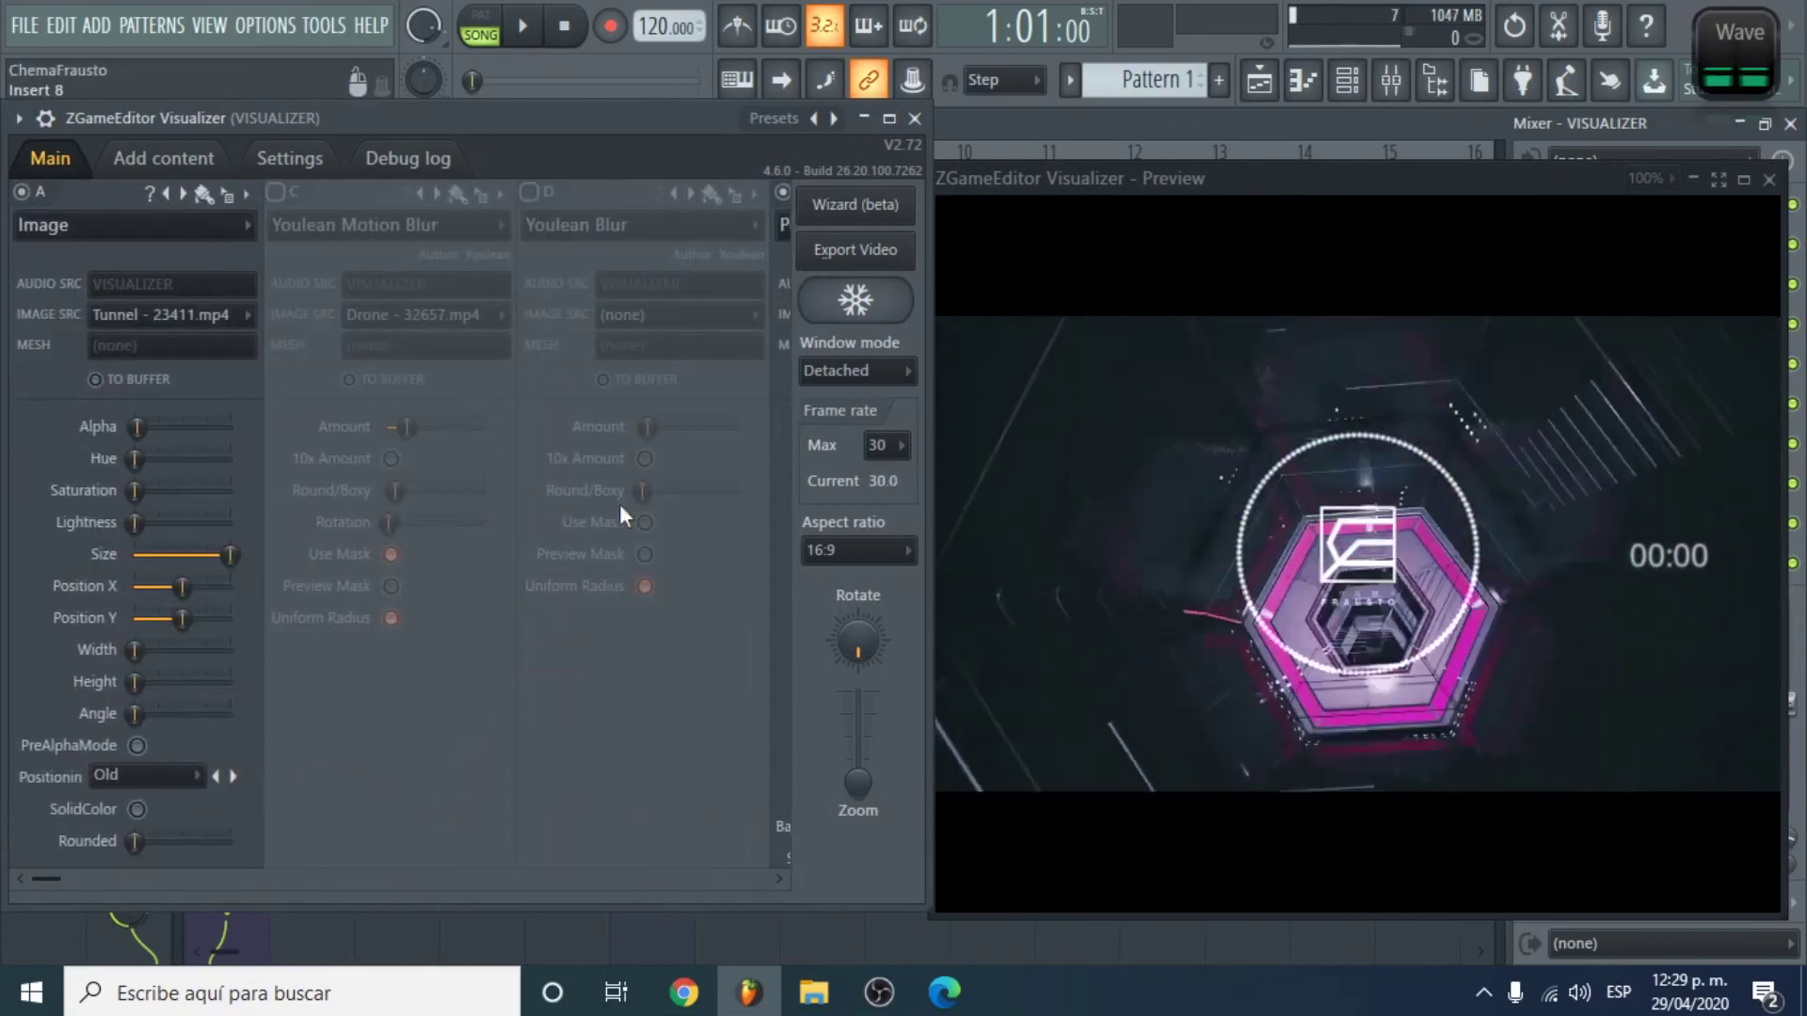
pyautogui.click(914, 118)
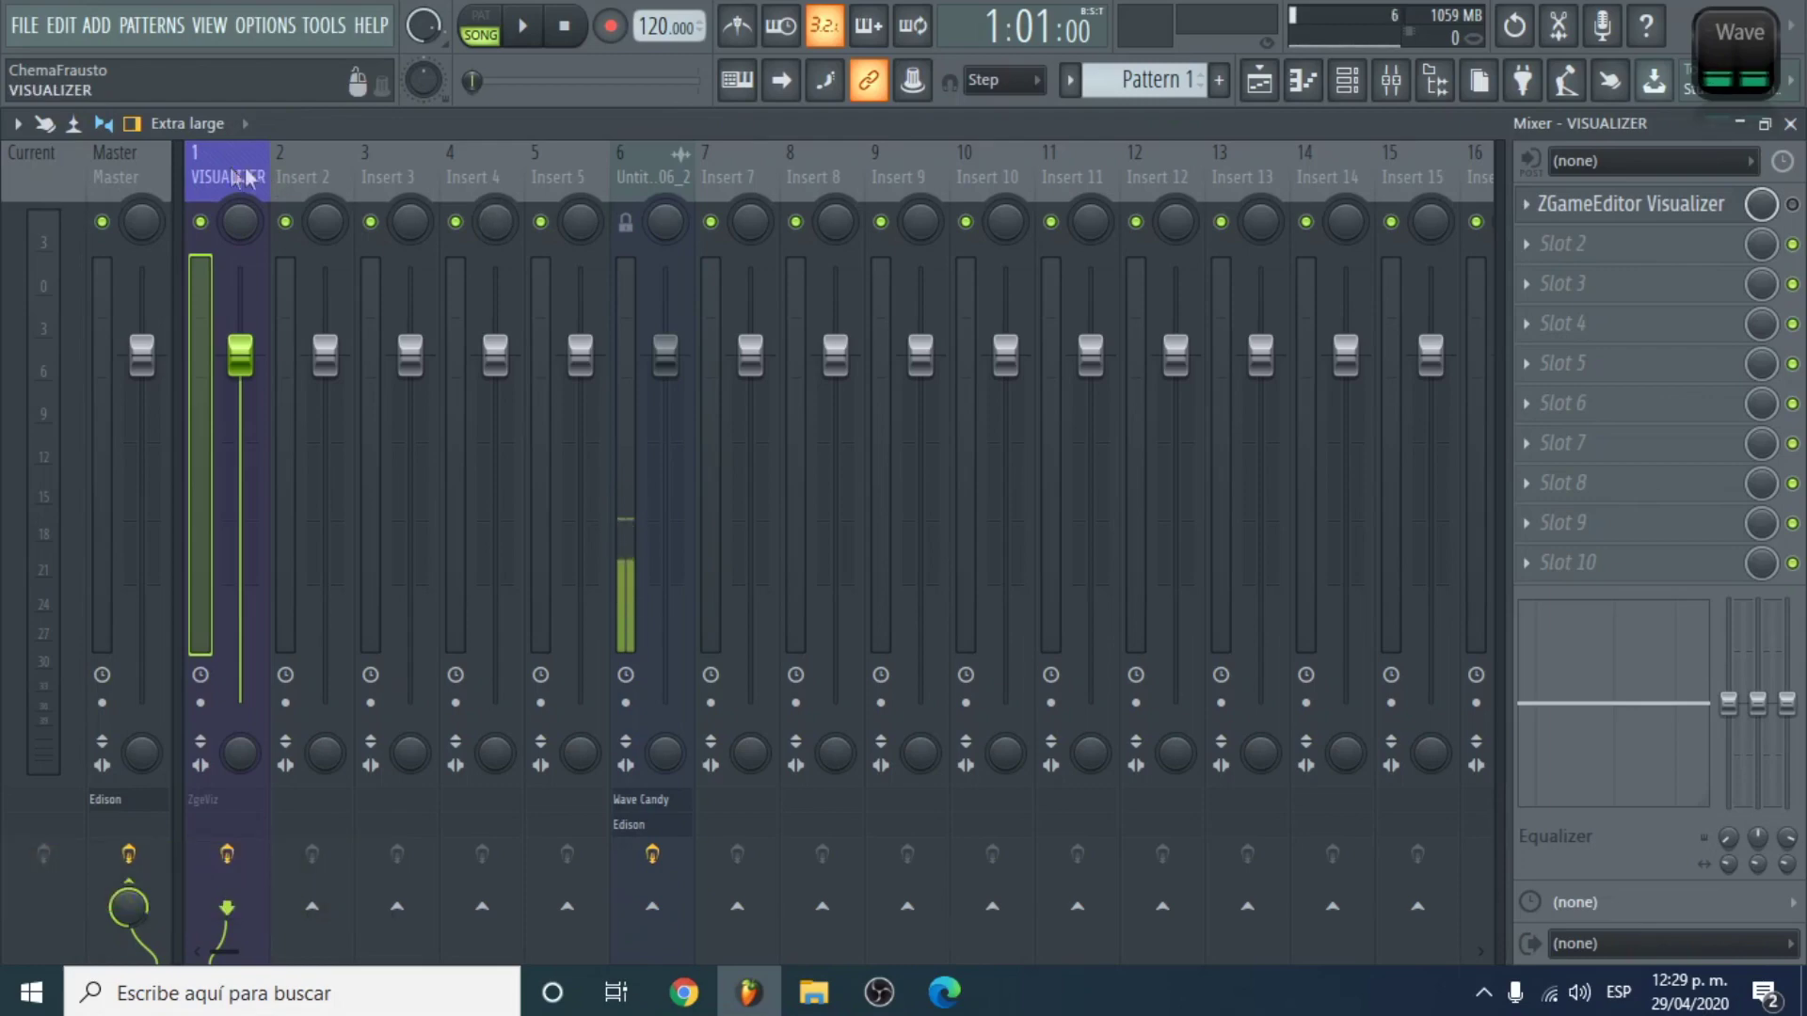
# Step: Load a new ZGameEditor Visualizer in effect slot 2 of the VISUALIZER mixer track and arrange its editor and preview windows side by side
pyautogui.click(1543, 252)
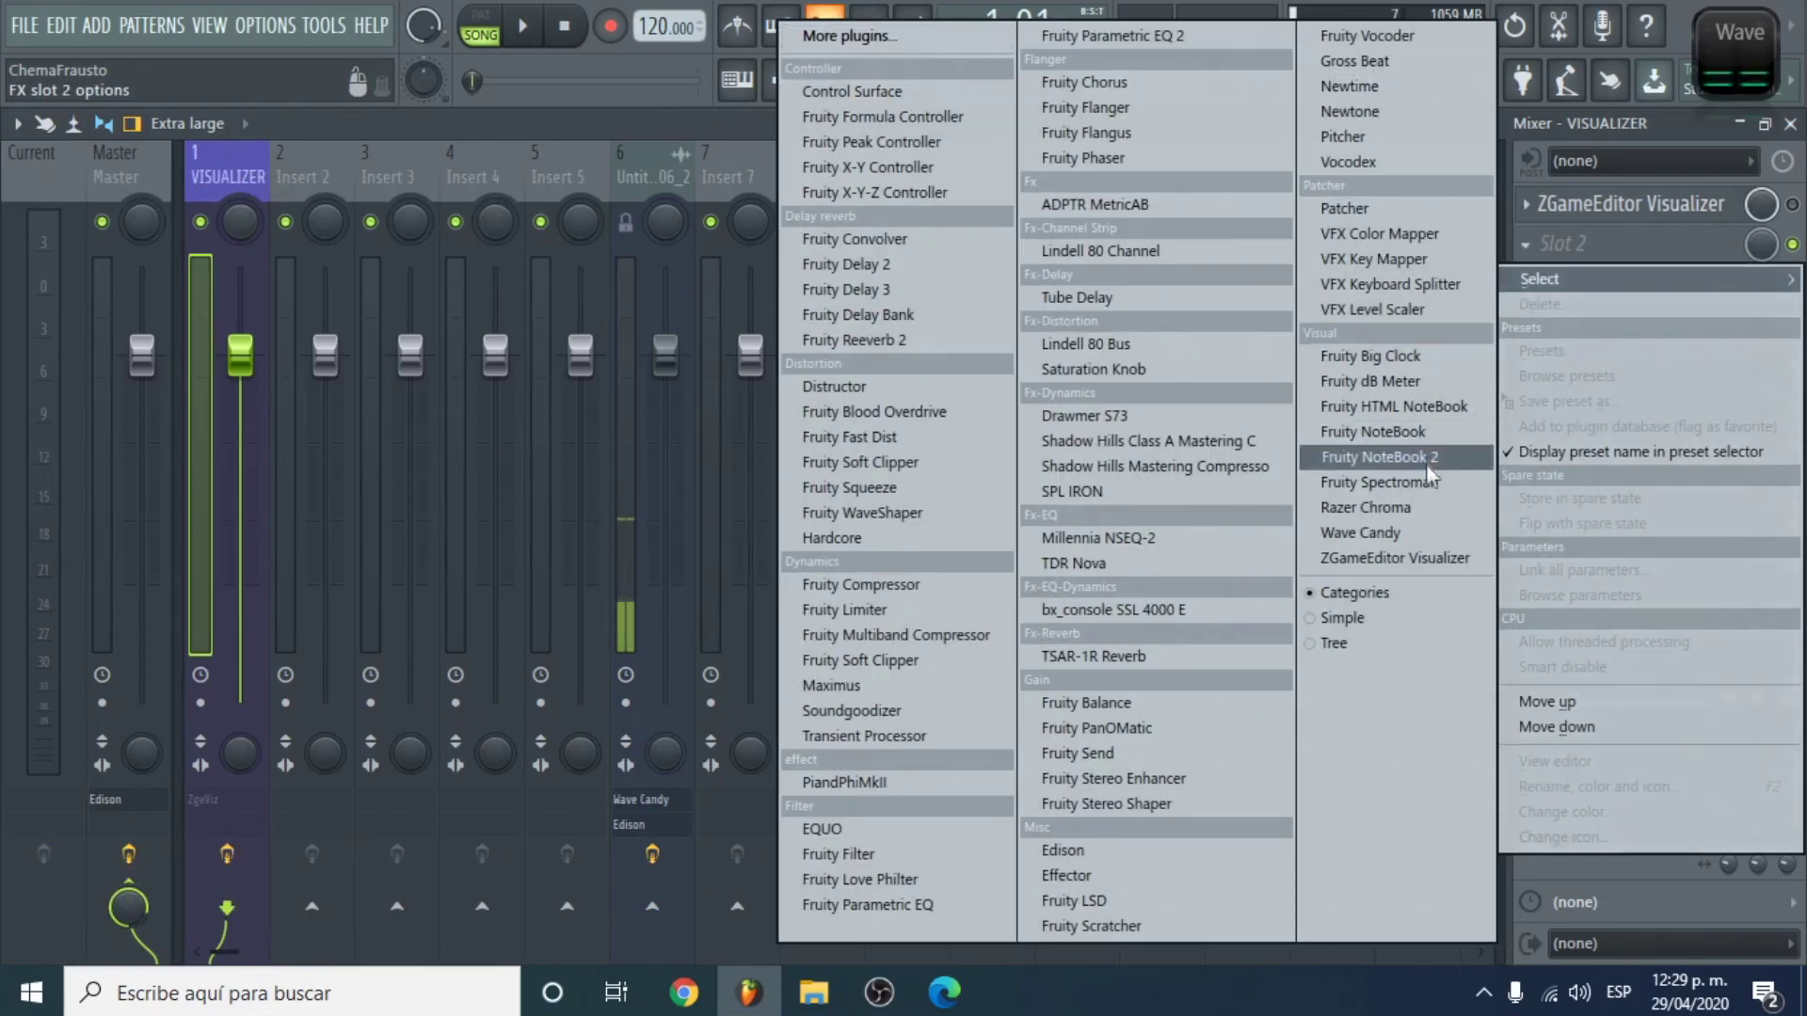
pyautogui.click(1429, 559)
pyautogui.moveTo(709, 313); pyautogui.dragTo(522, 122)
pyautogui.moveTo(1308, 352); pyautogui.dragTo(1163, 156)
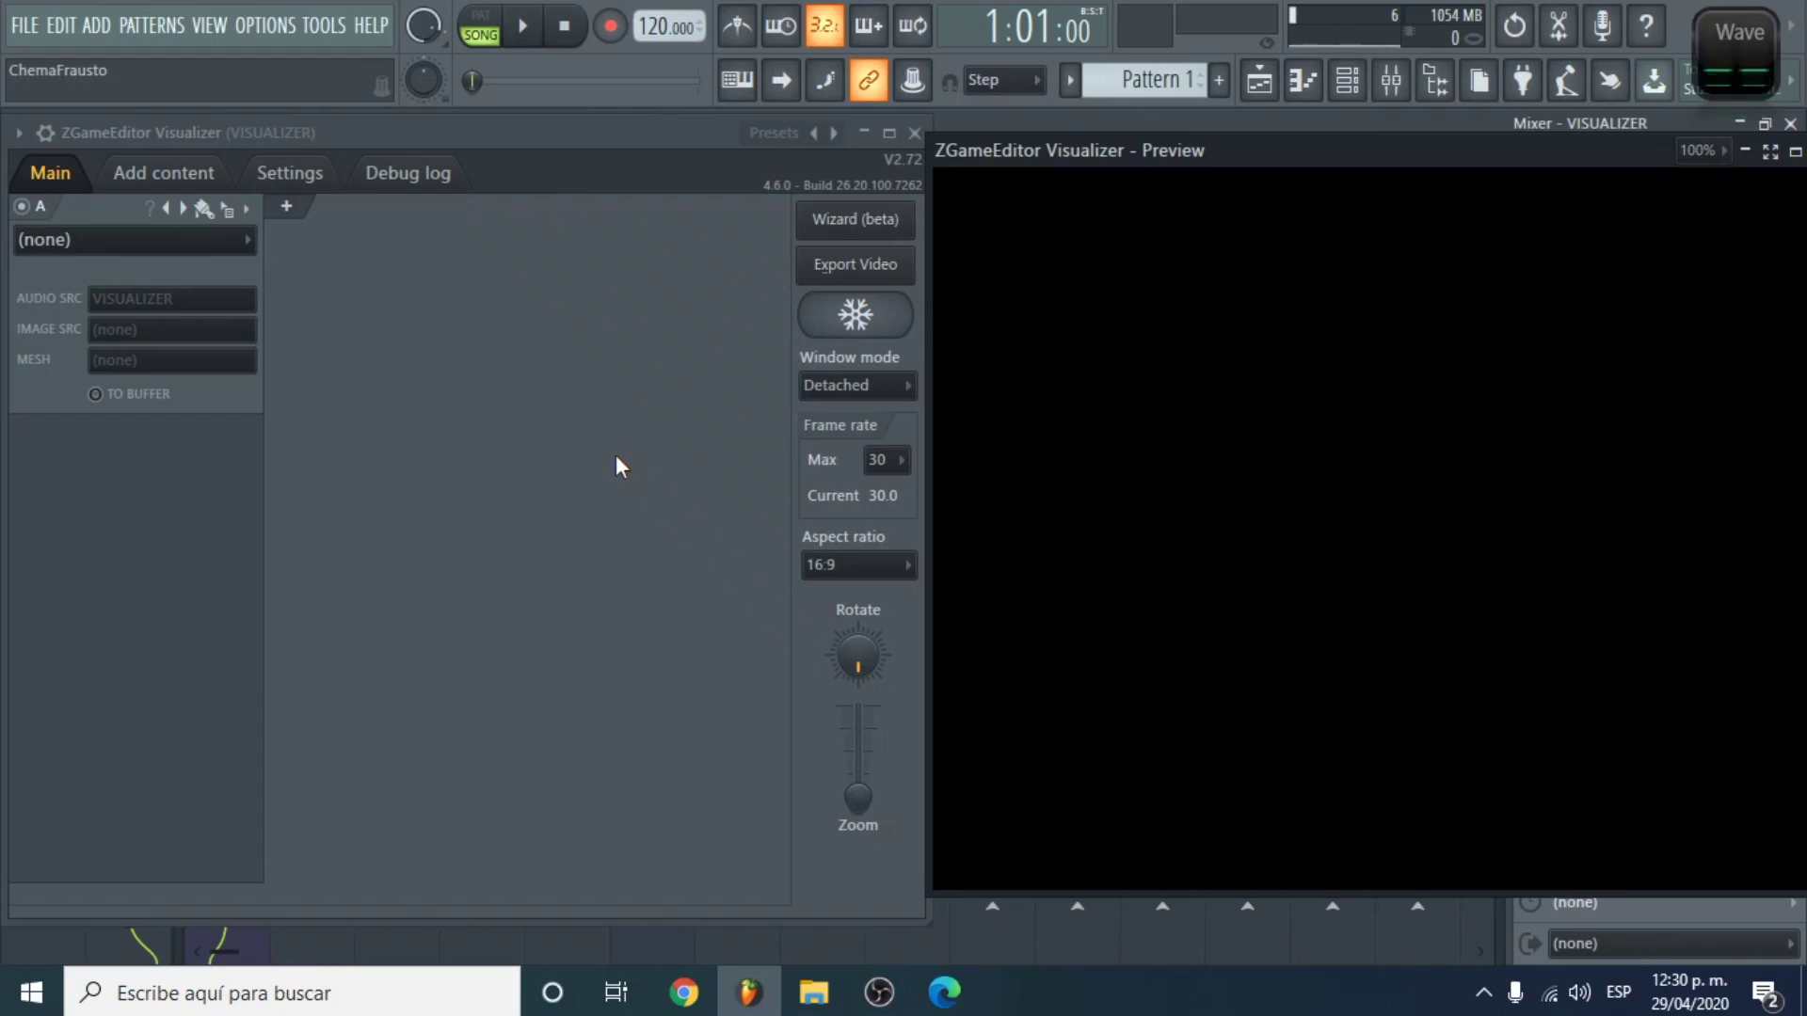
# Step: Switch to Chrome to look over Pixabay's free videos page, and return to FL Studio
pyautogui.click(684, 993)
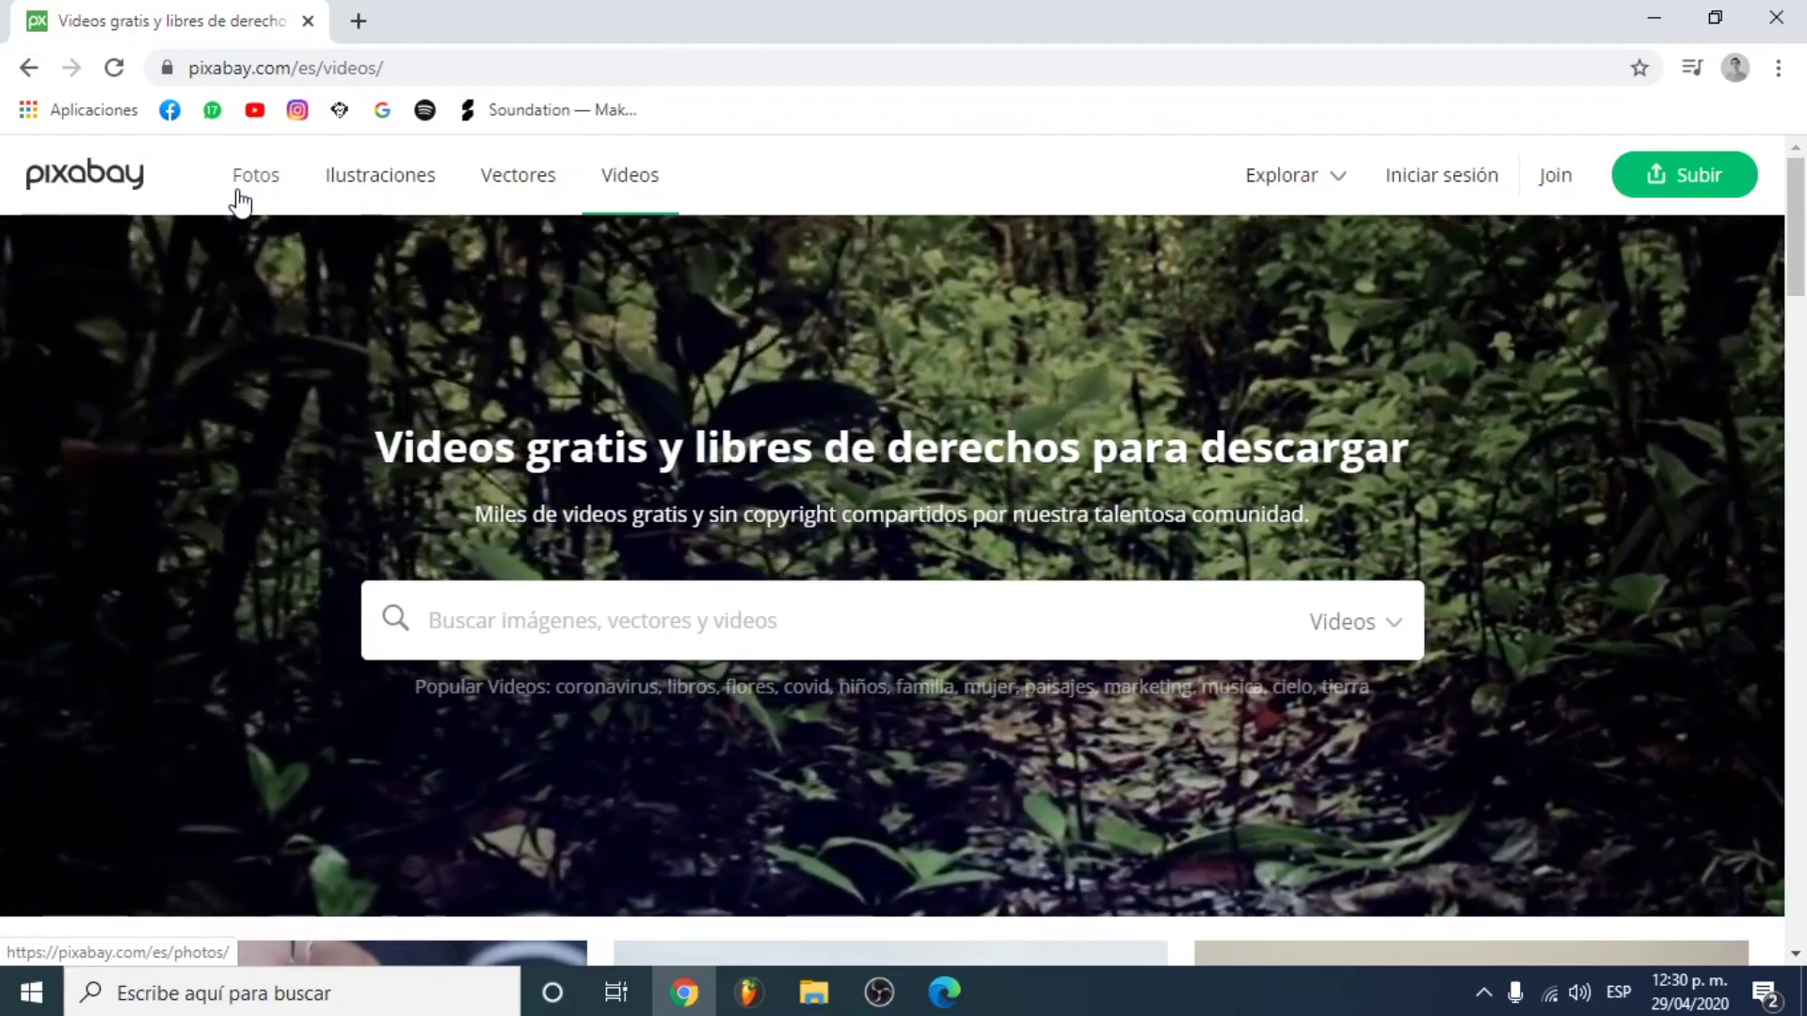
pyautogui.scroll(-20, 584, 490)
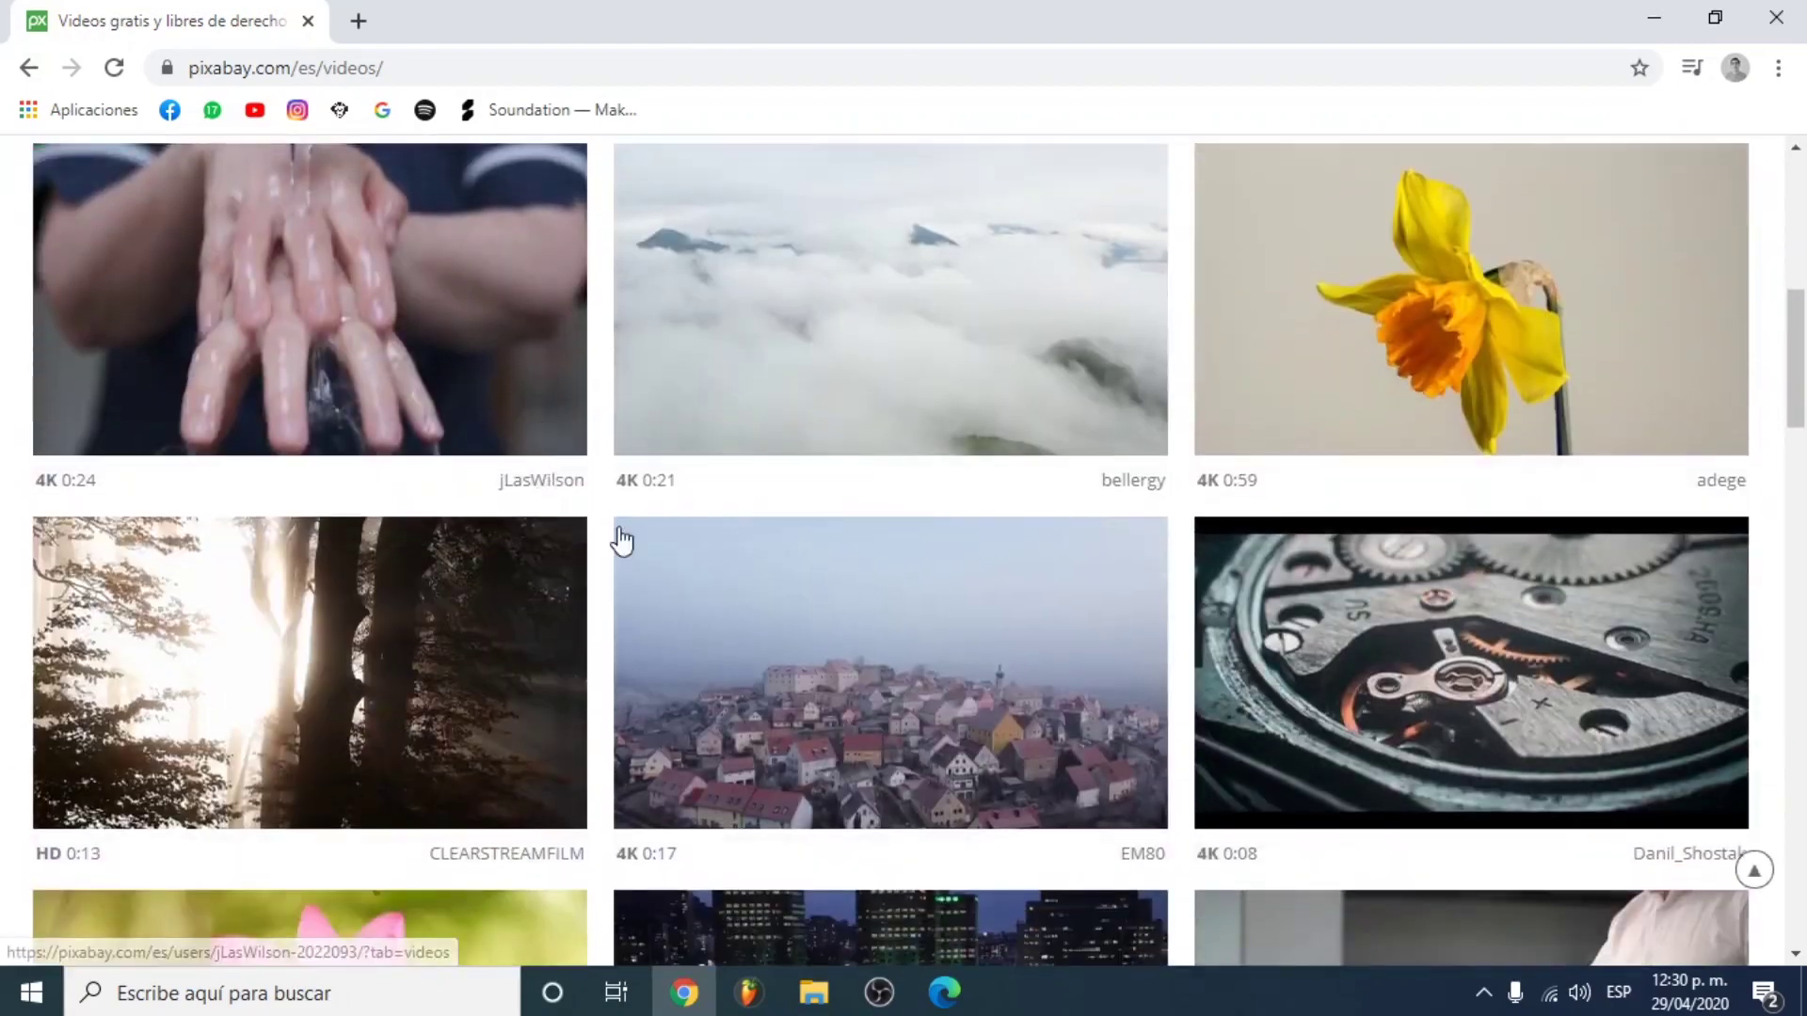
pyautogui.scroll(20, 619, 541)
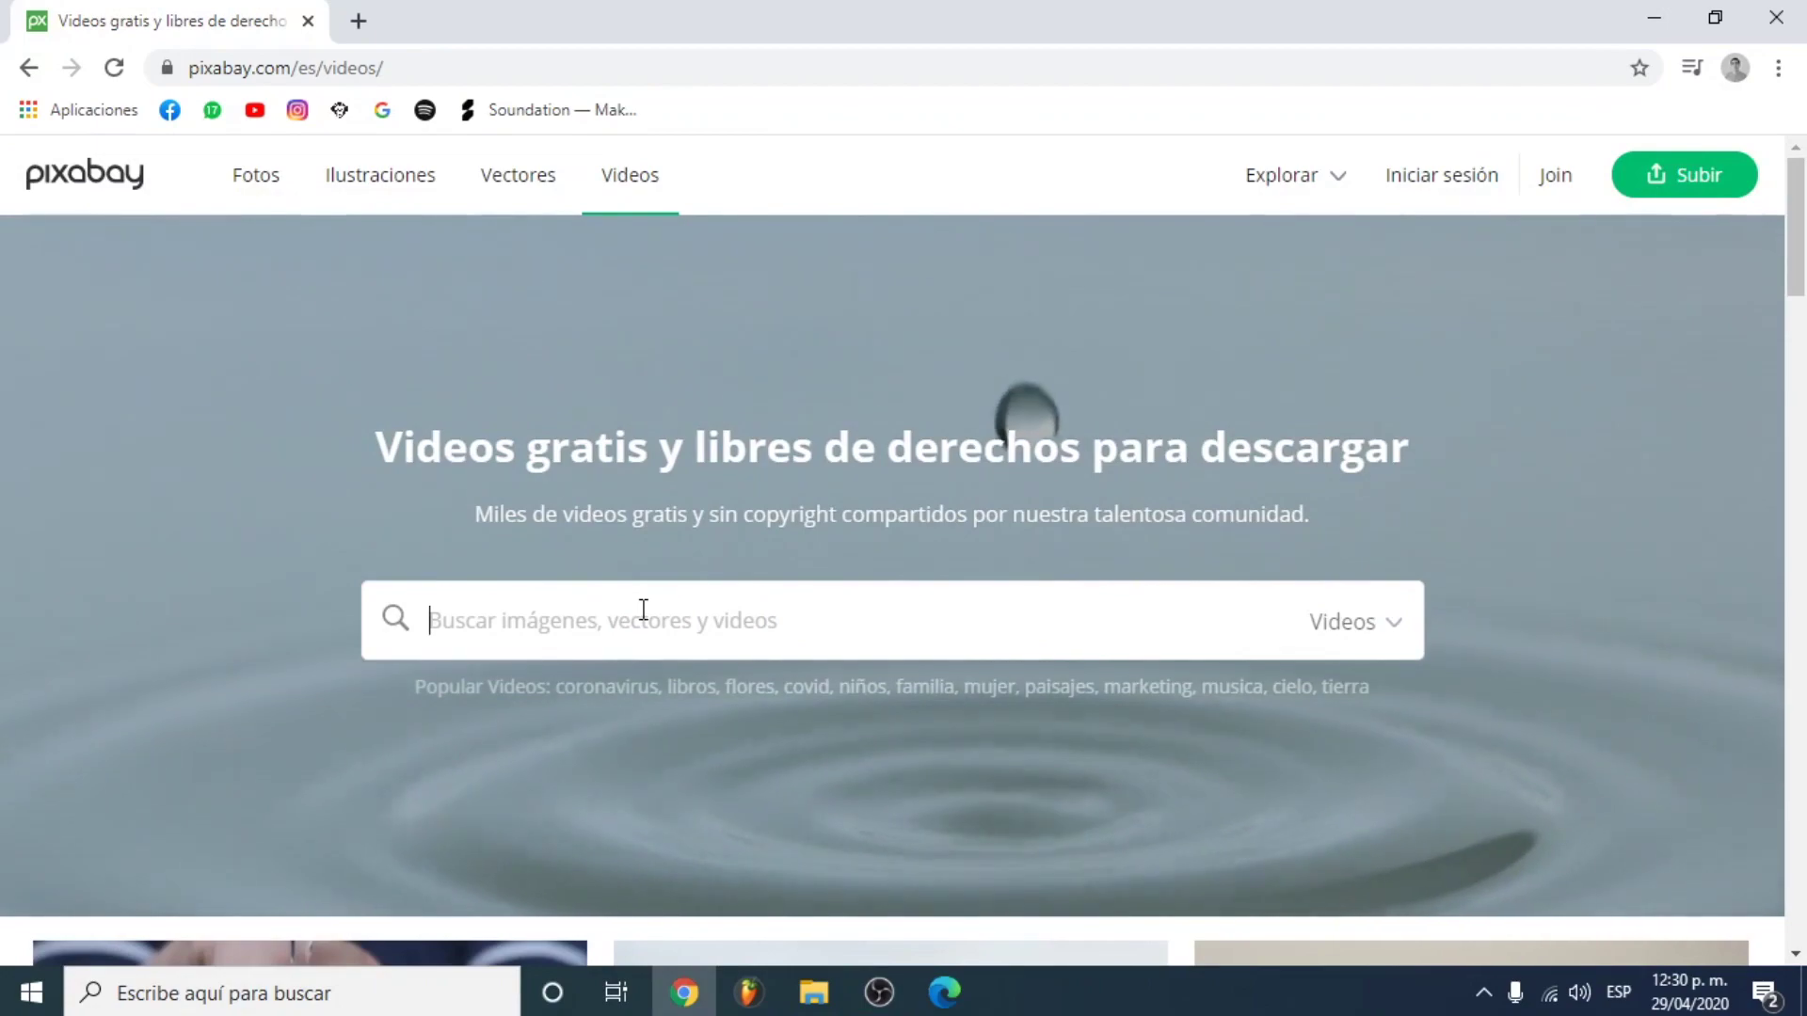
pyautogui.scroll(-5, 644, 612)
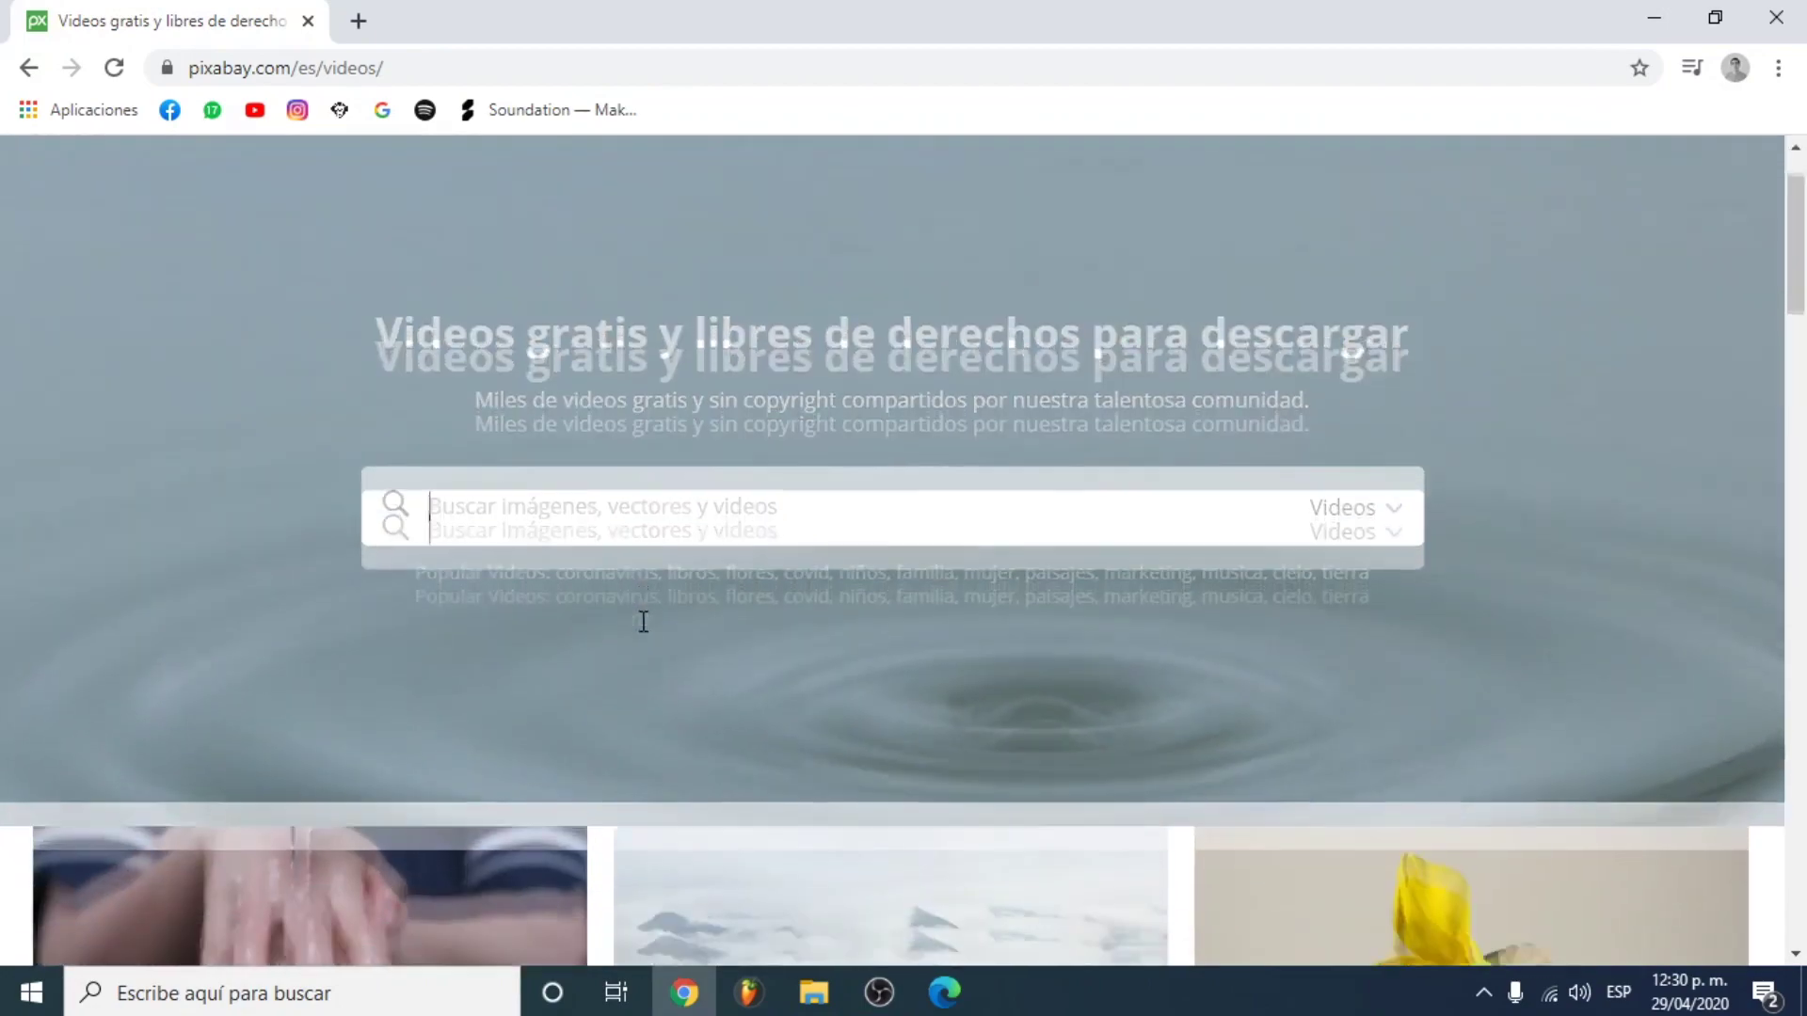
pyautogui.scroll(3, 644, 635)
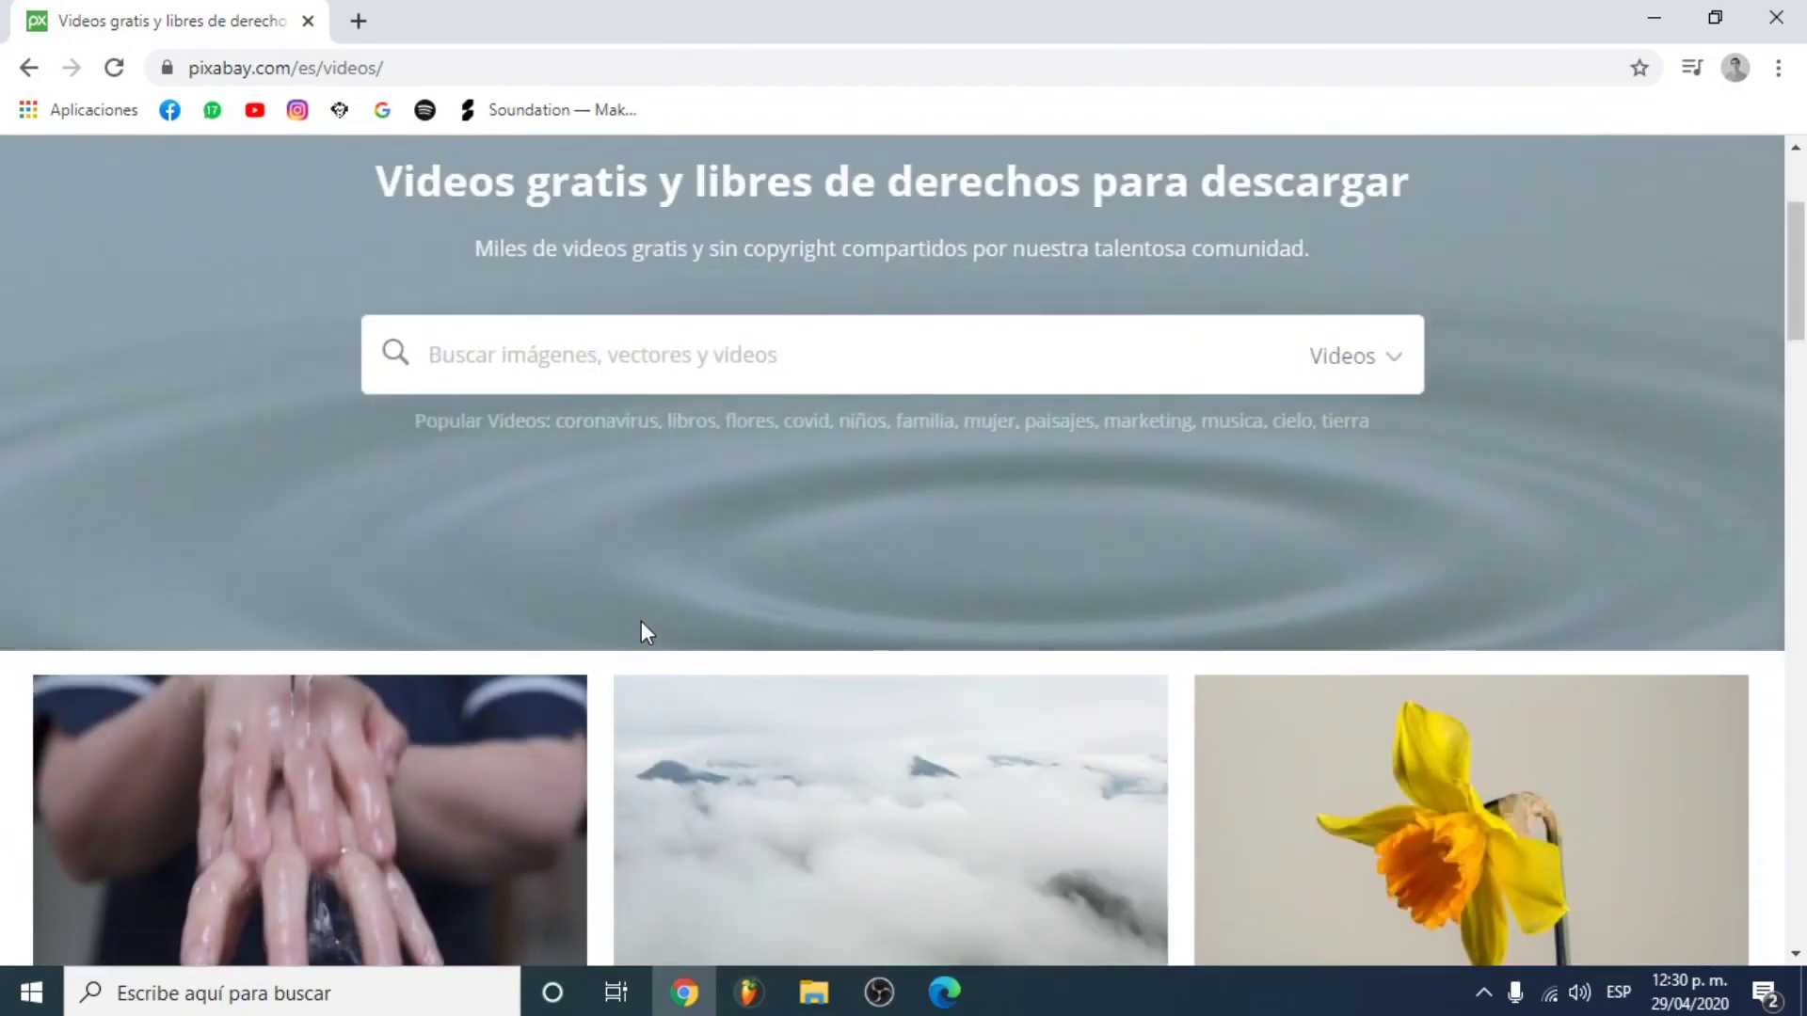
pyautogui.hotkey('alt', 'Tab')
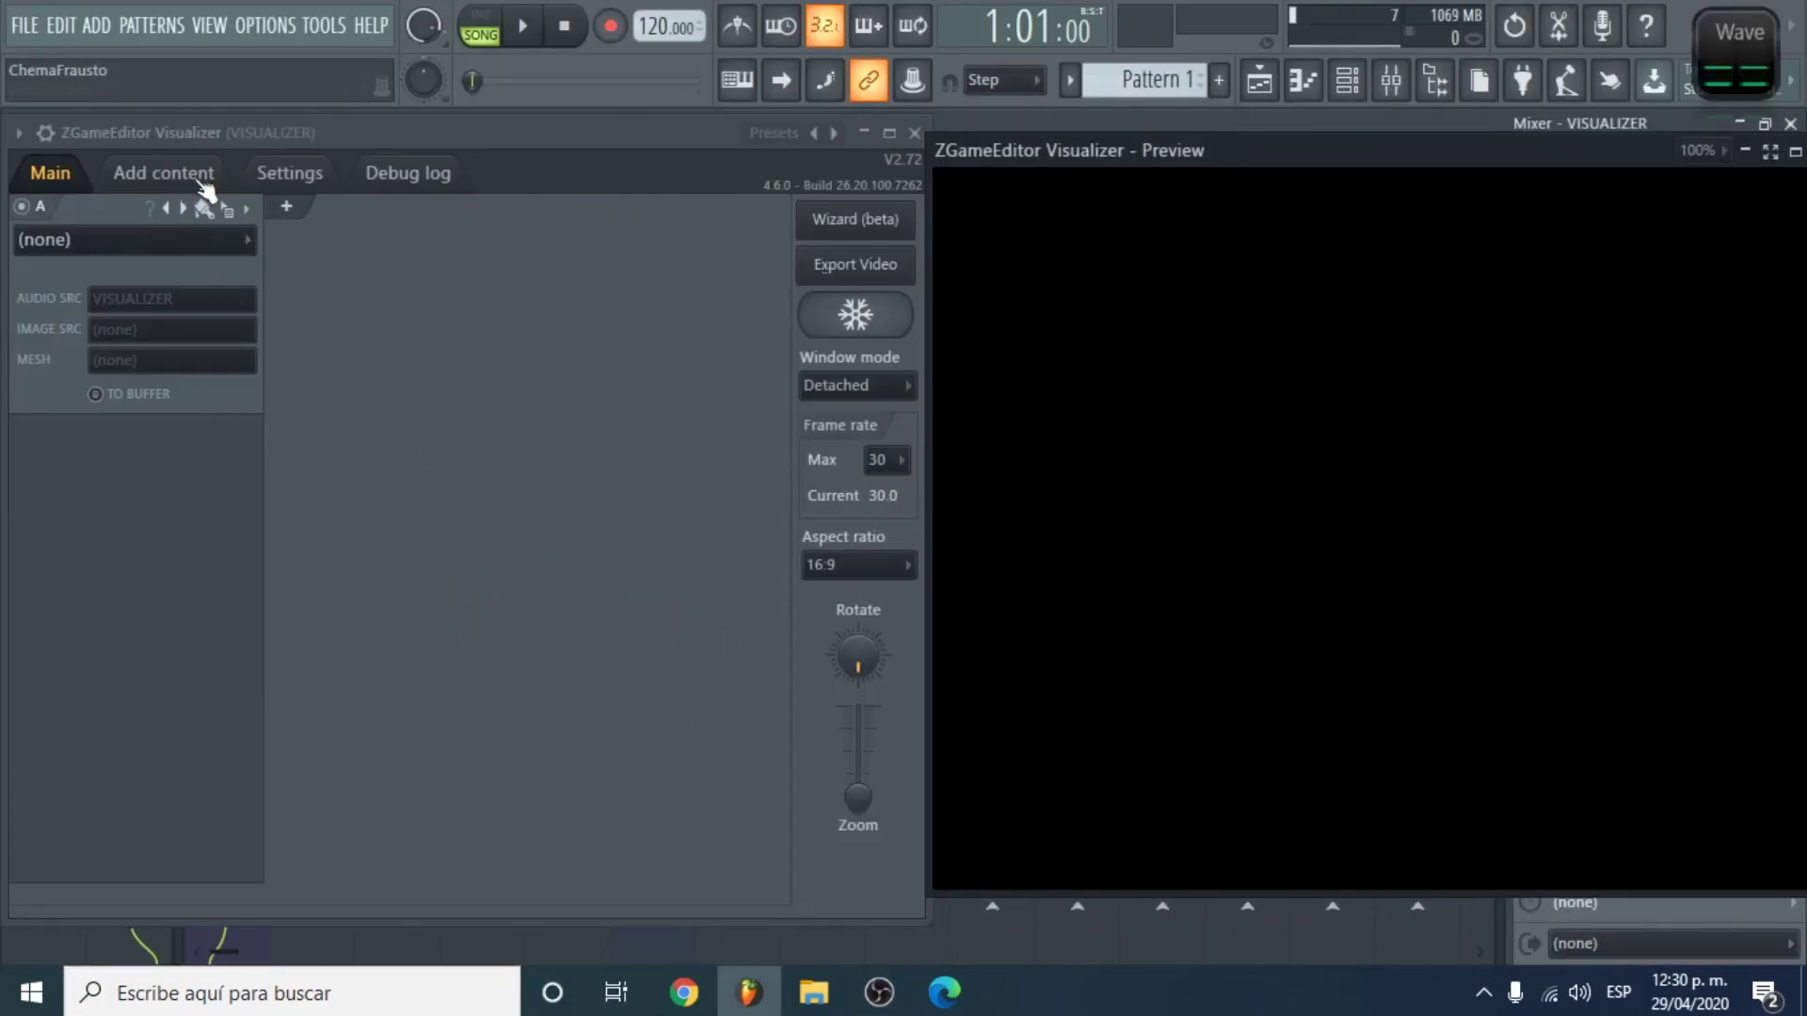
# Step: Add the desktop videos Drone - 32657, Scifi - 26038, Tunnel - 23411 and Tunnel - 26475 to the visualizer's image content
pyautogui.click(153, 179)
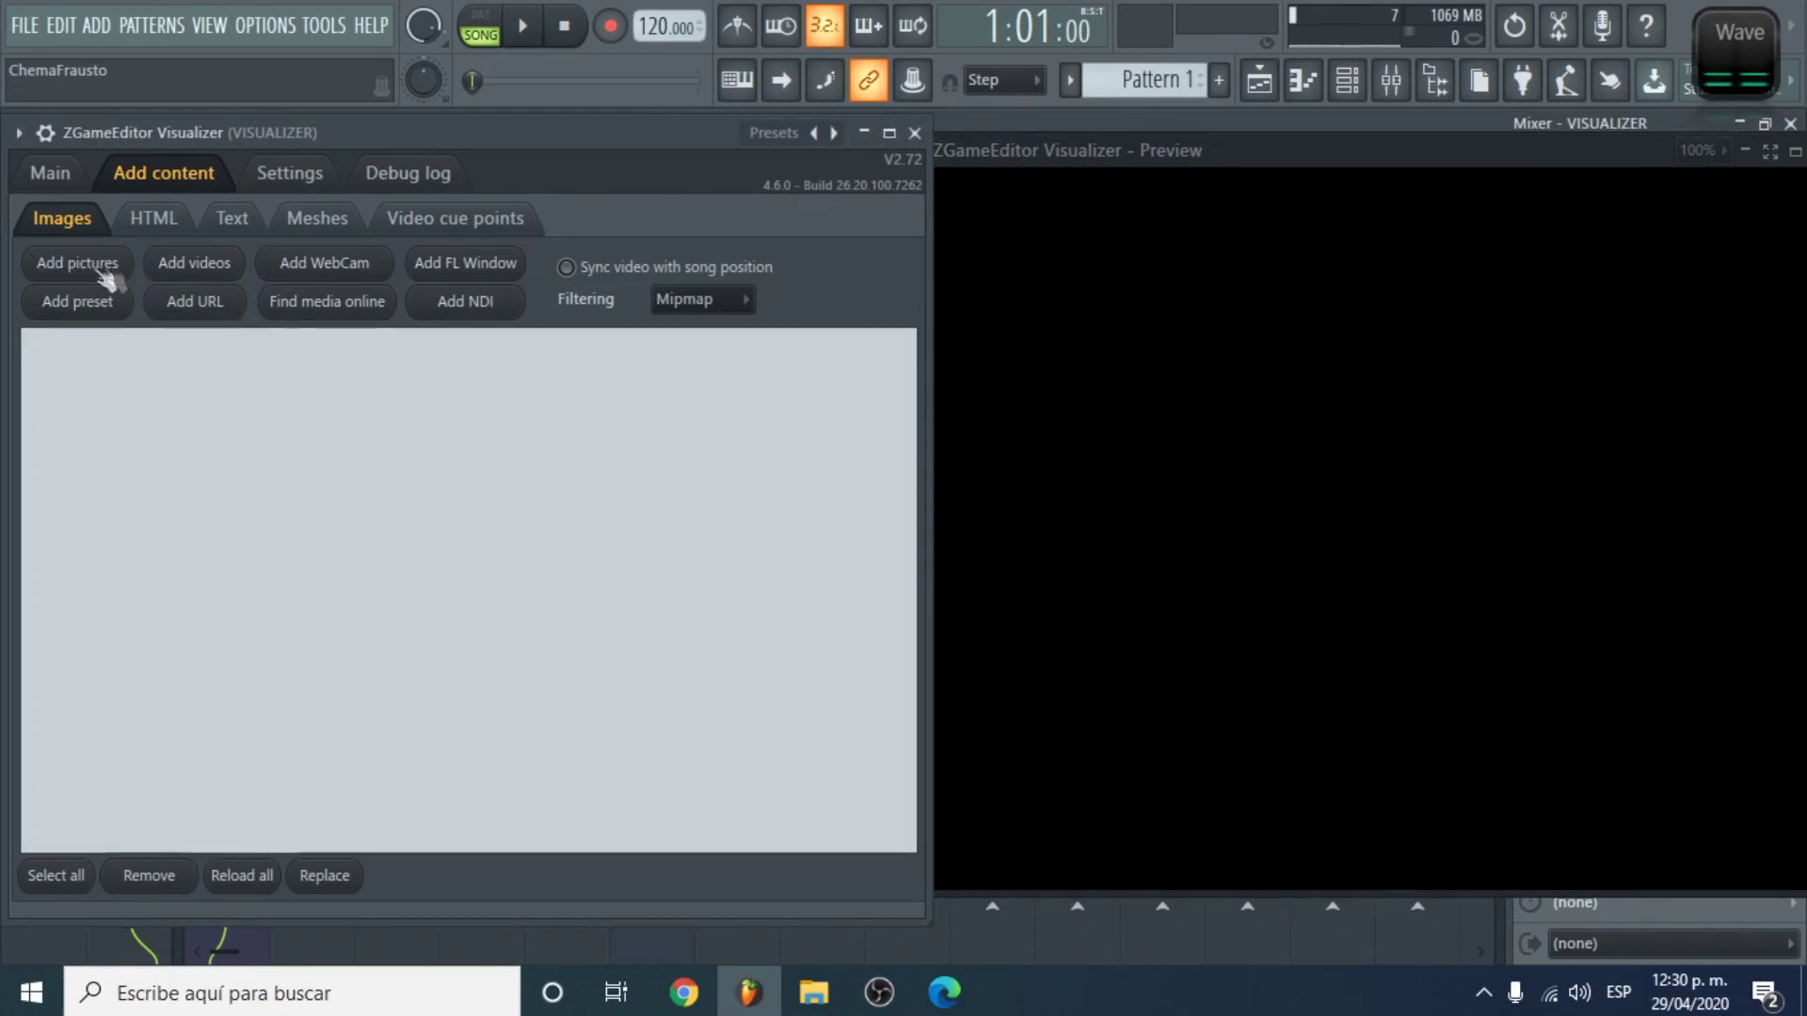
pyautogui.click(195, 270)
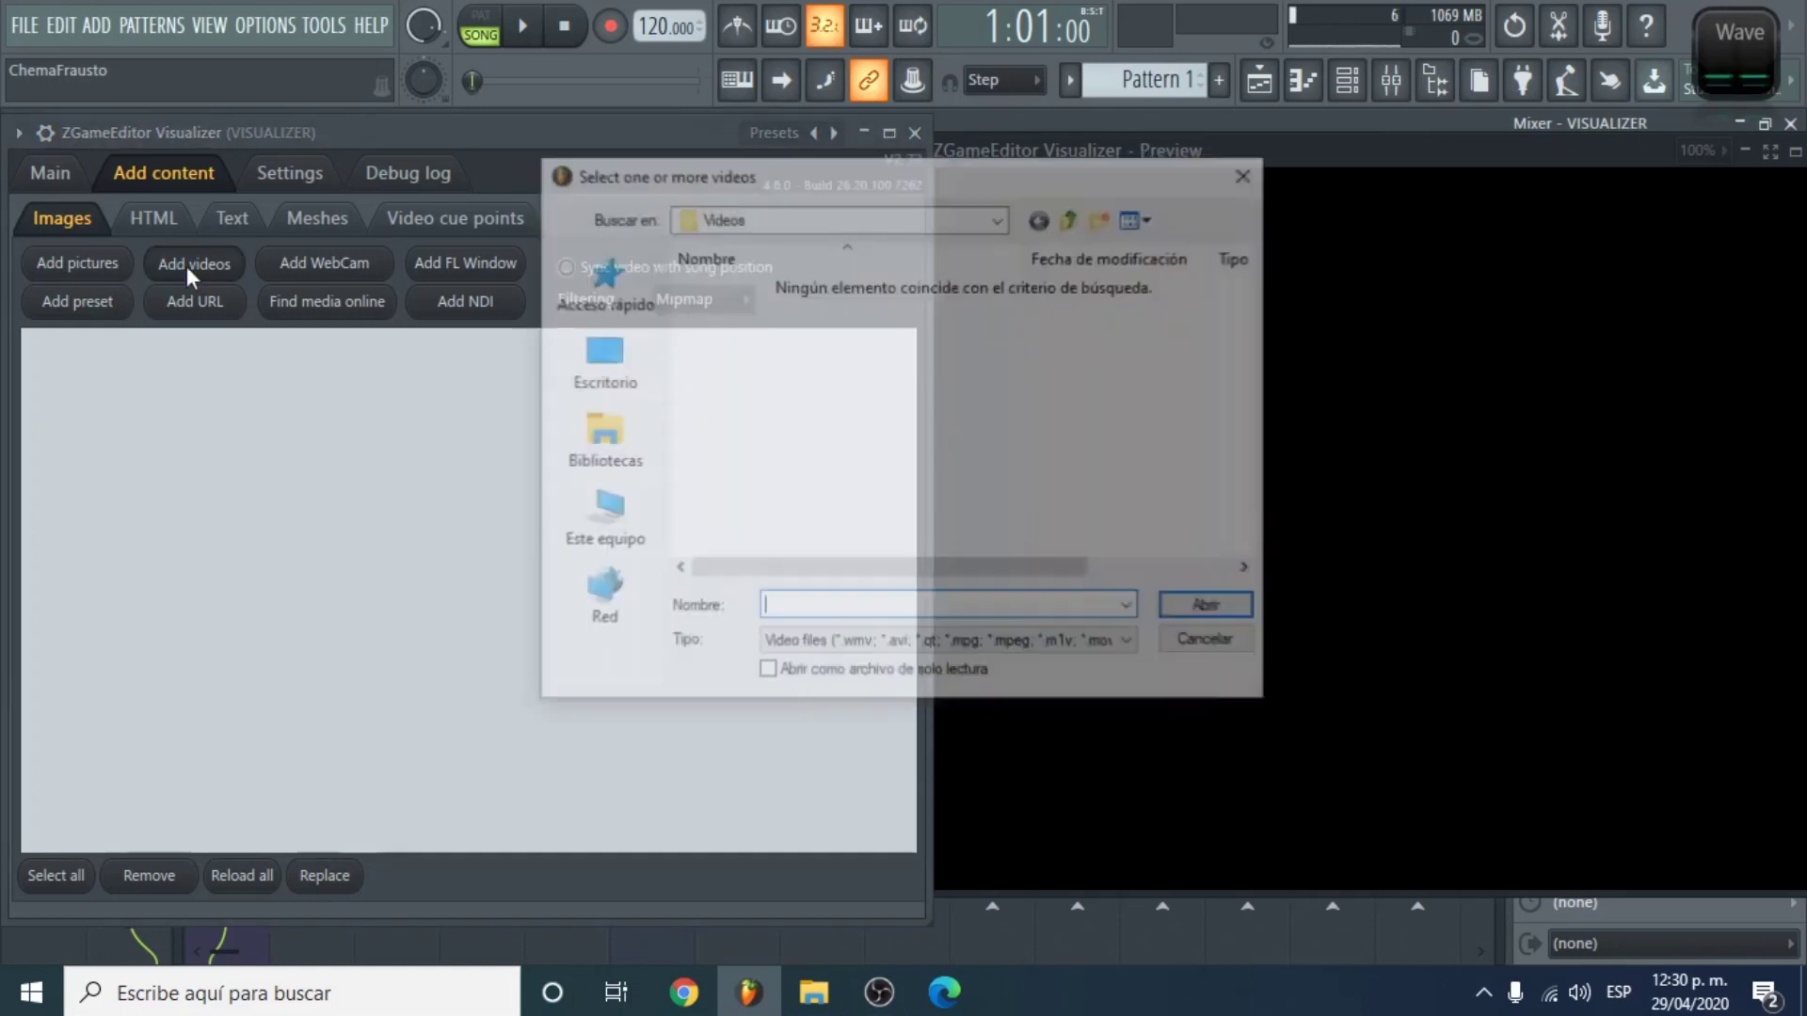
pyautogui.click(599, 362)
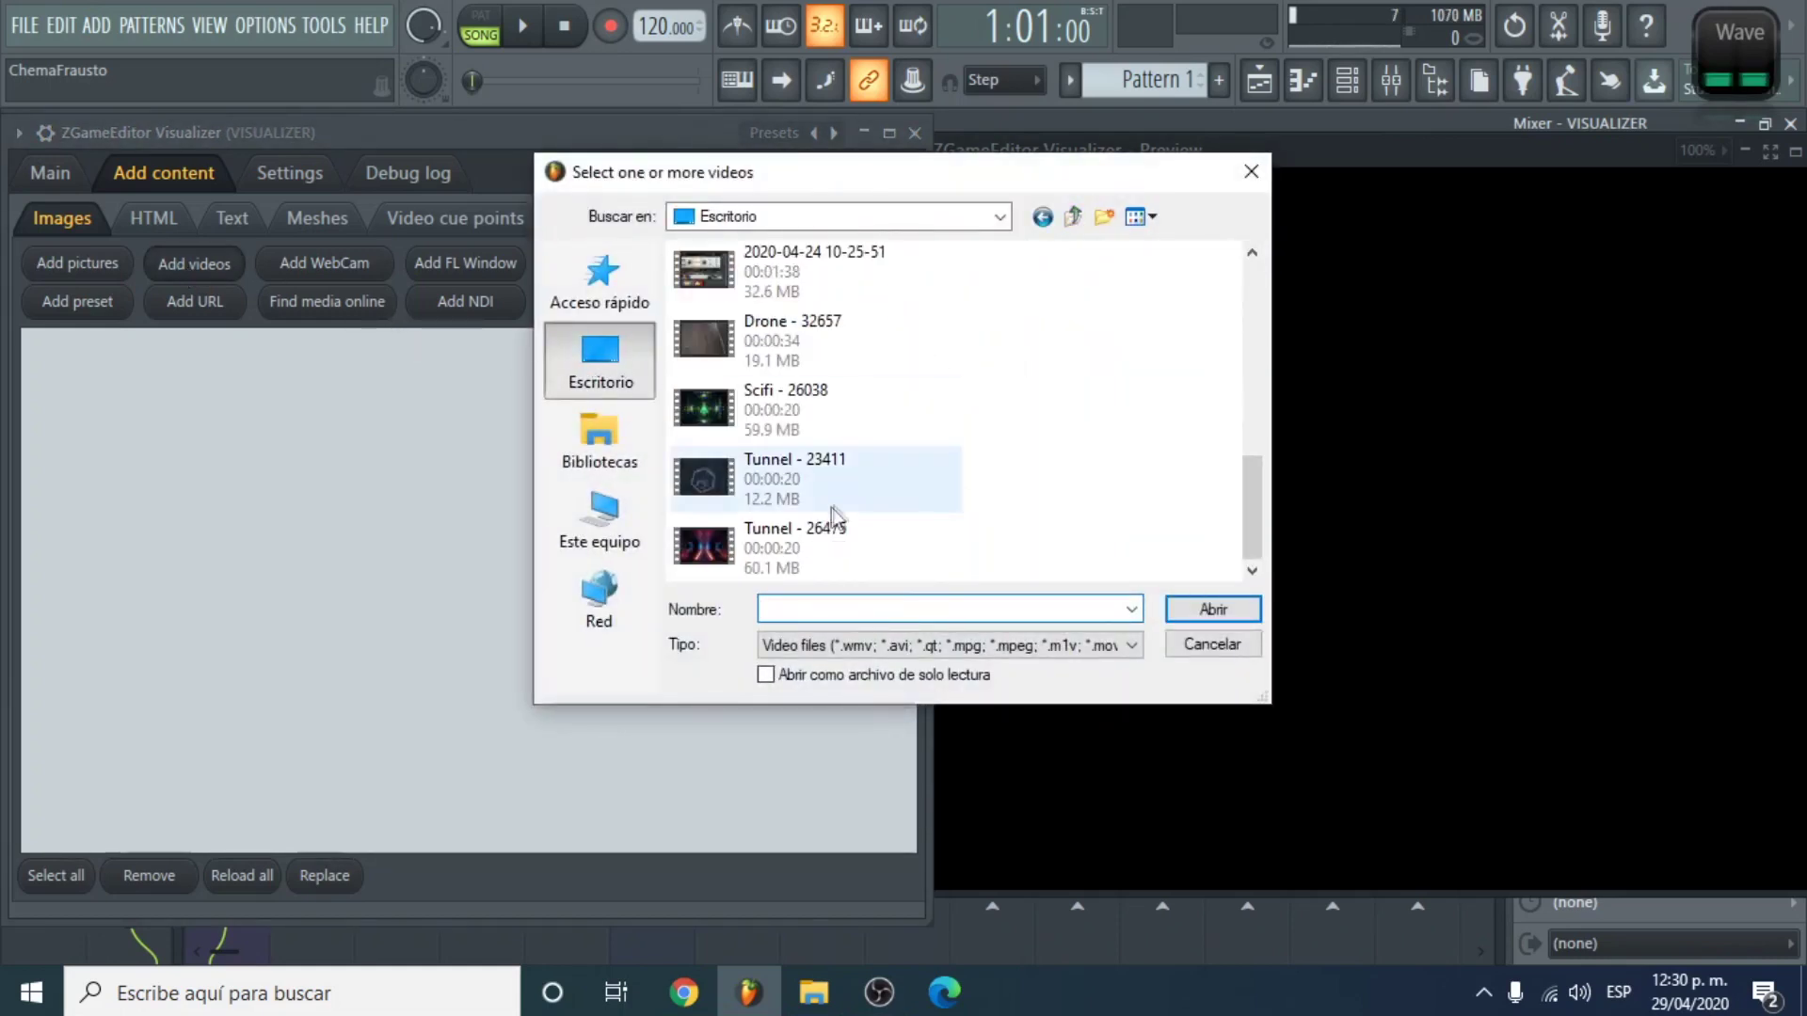
pyautogui.click(787, 563)
pyautogui.keyDown('shift'); pyautogui.click(779, 494); pyautogui.keyUp('shift')
pyautogui.keyDown('shift'); pyautogui.click(779, 414); pyautogui.keyUp('shift')
pyautogui.keyDown('shift'); pyautogui.click(779, 343); pyautogui.keyUp('shift')
pyautogui.click(1210, 607)
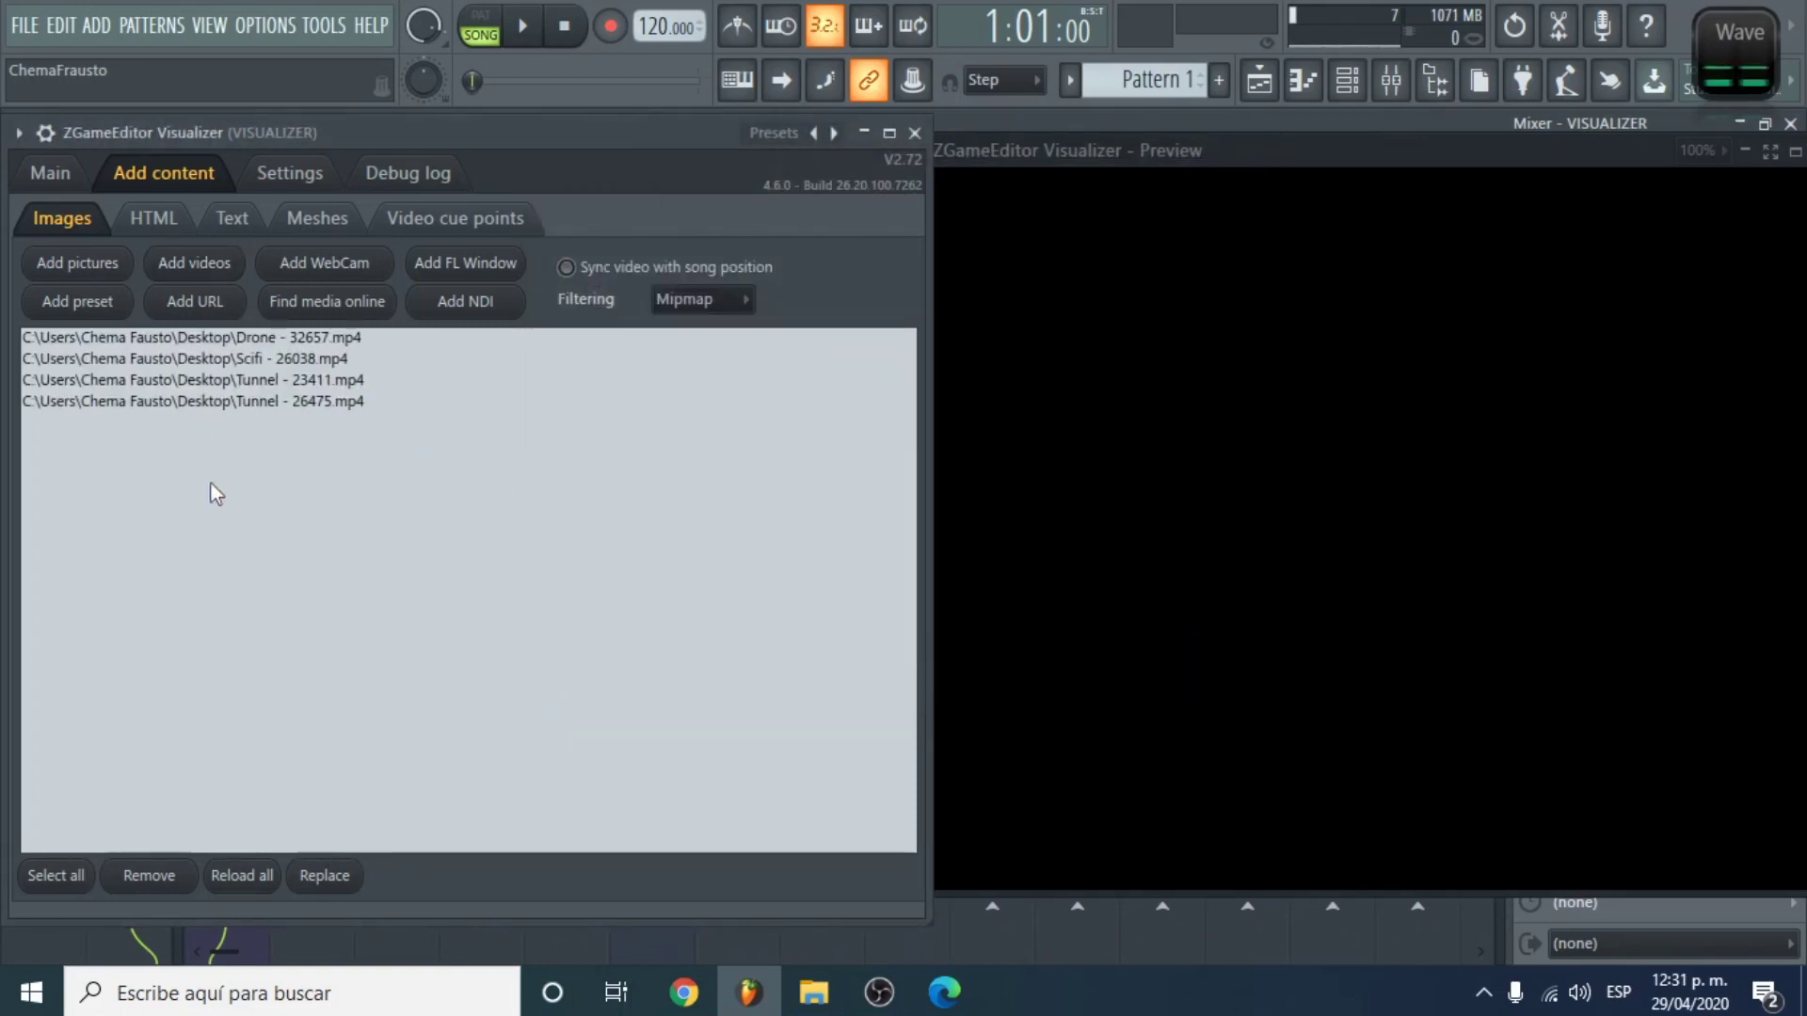
# Step: Add the logo PNG without background from the Pictures library's CHEMA LOGO folder to the image content, and return to the layer view
pyautogui.click(83, 268)
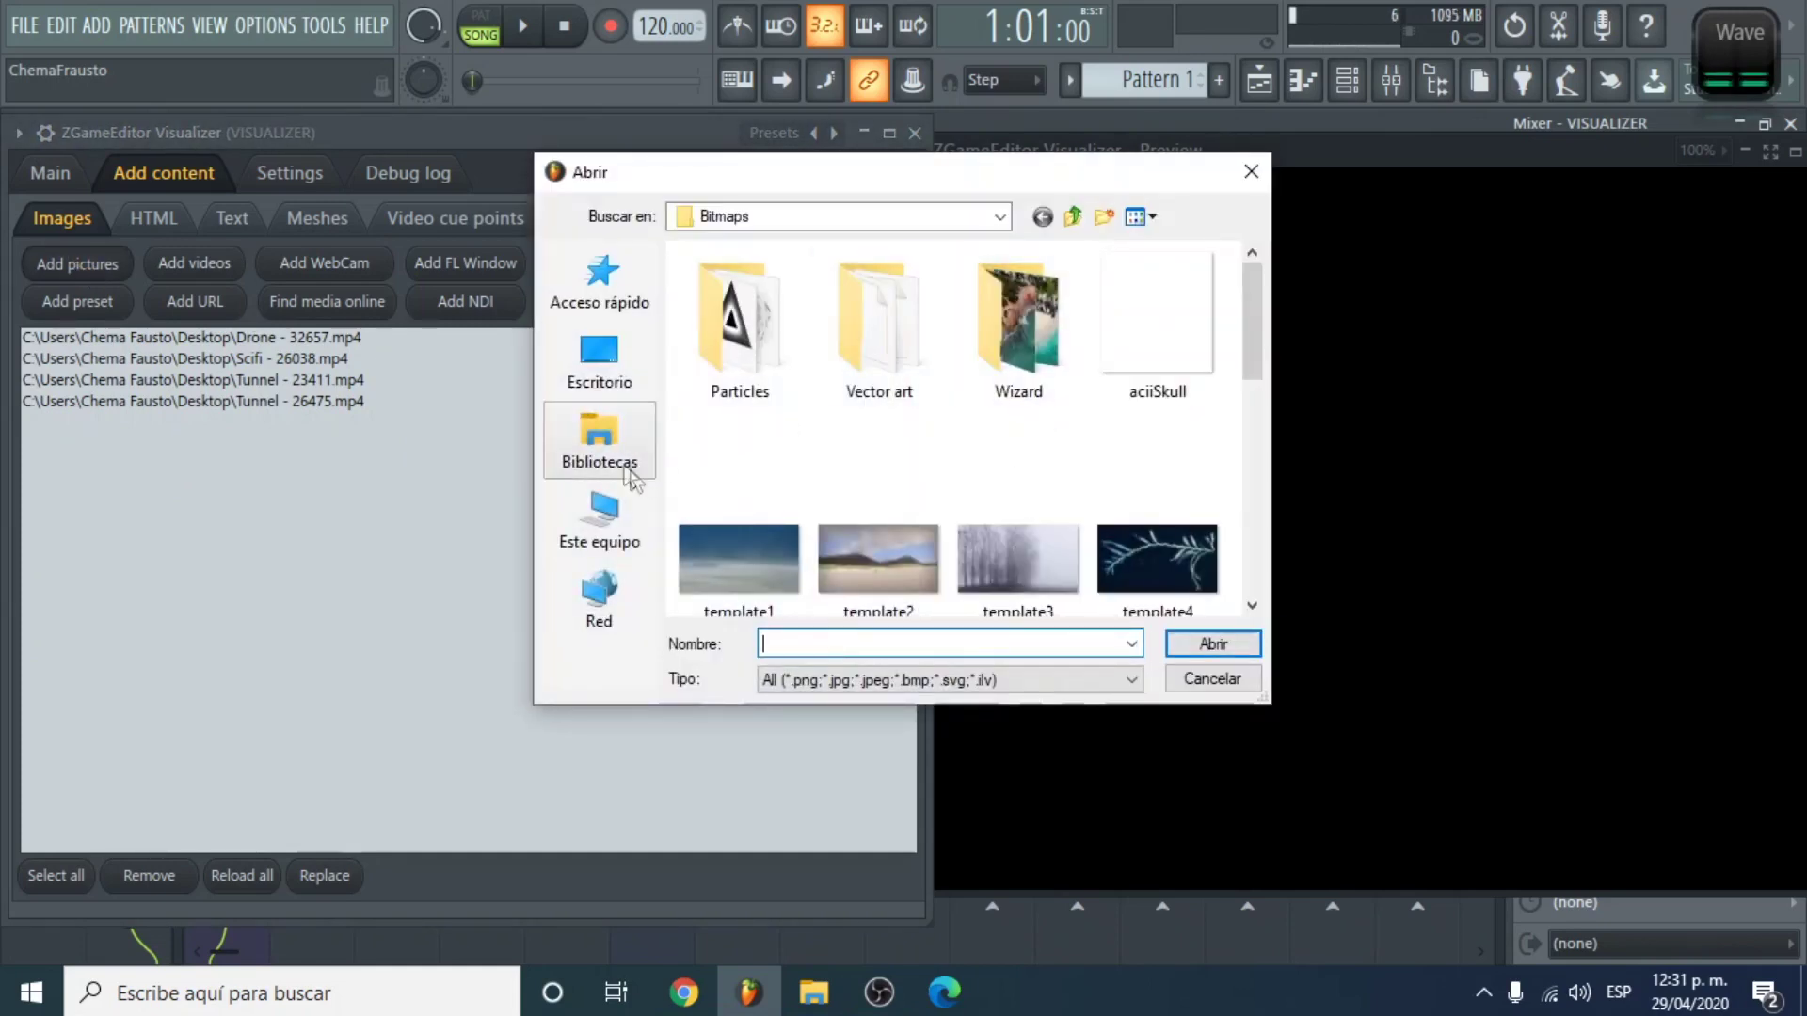
pyautogui.click(613, 515)
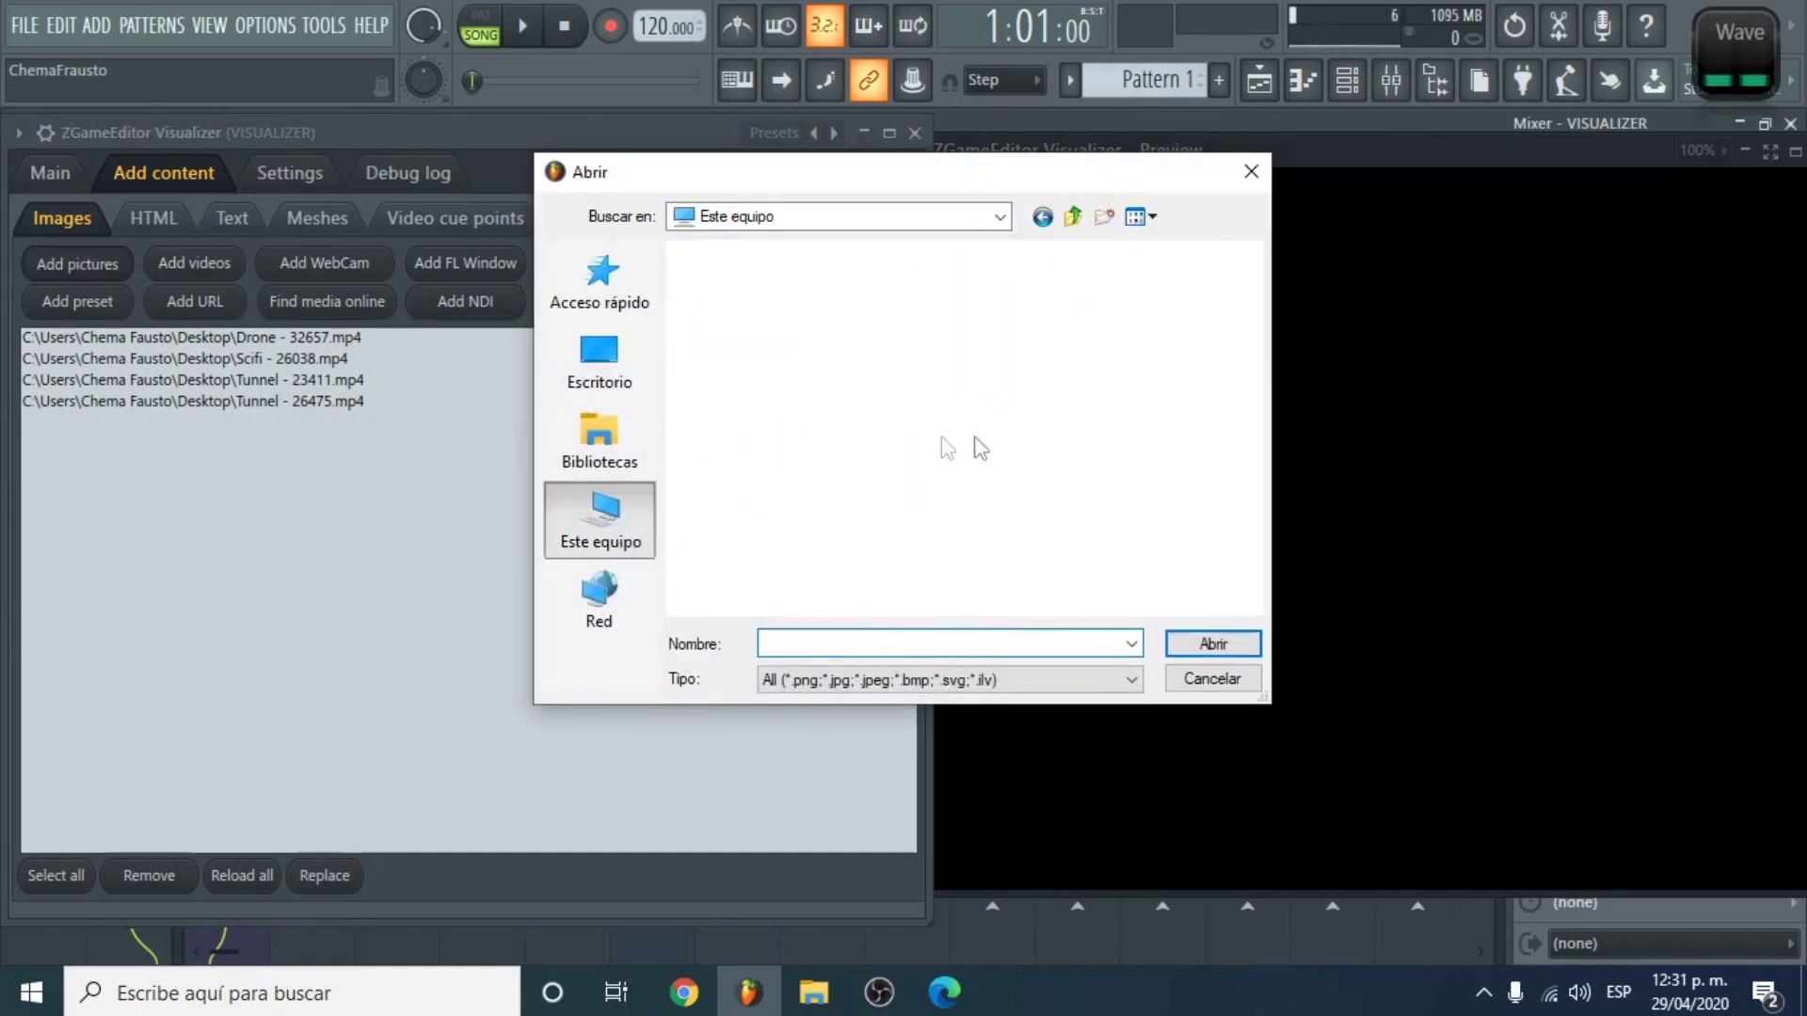
pyautogui.click(599, 435)
pyautogui.click(600, 362)
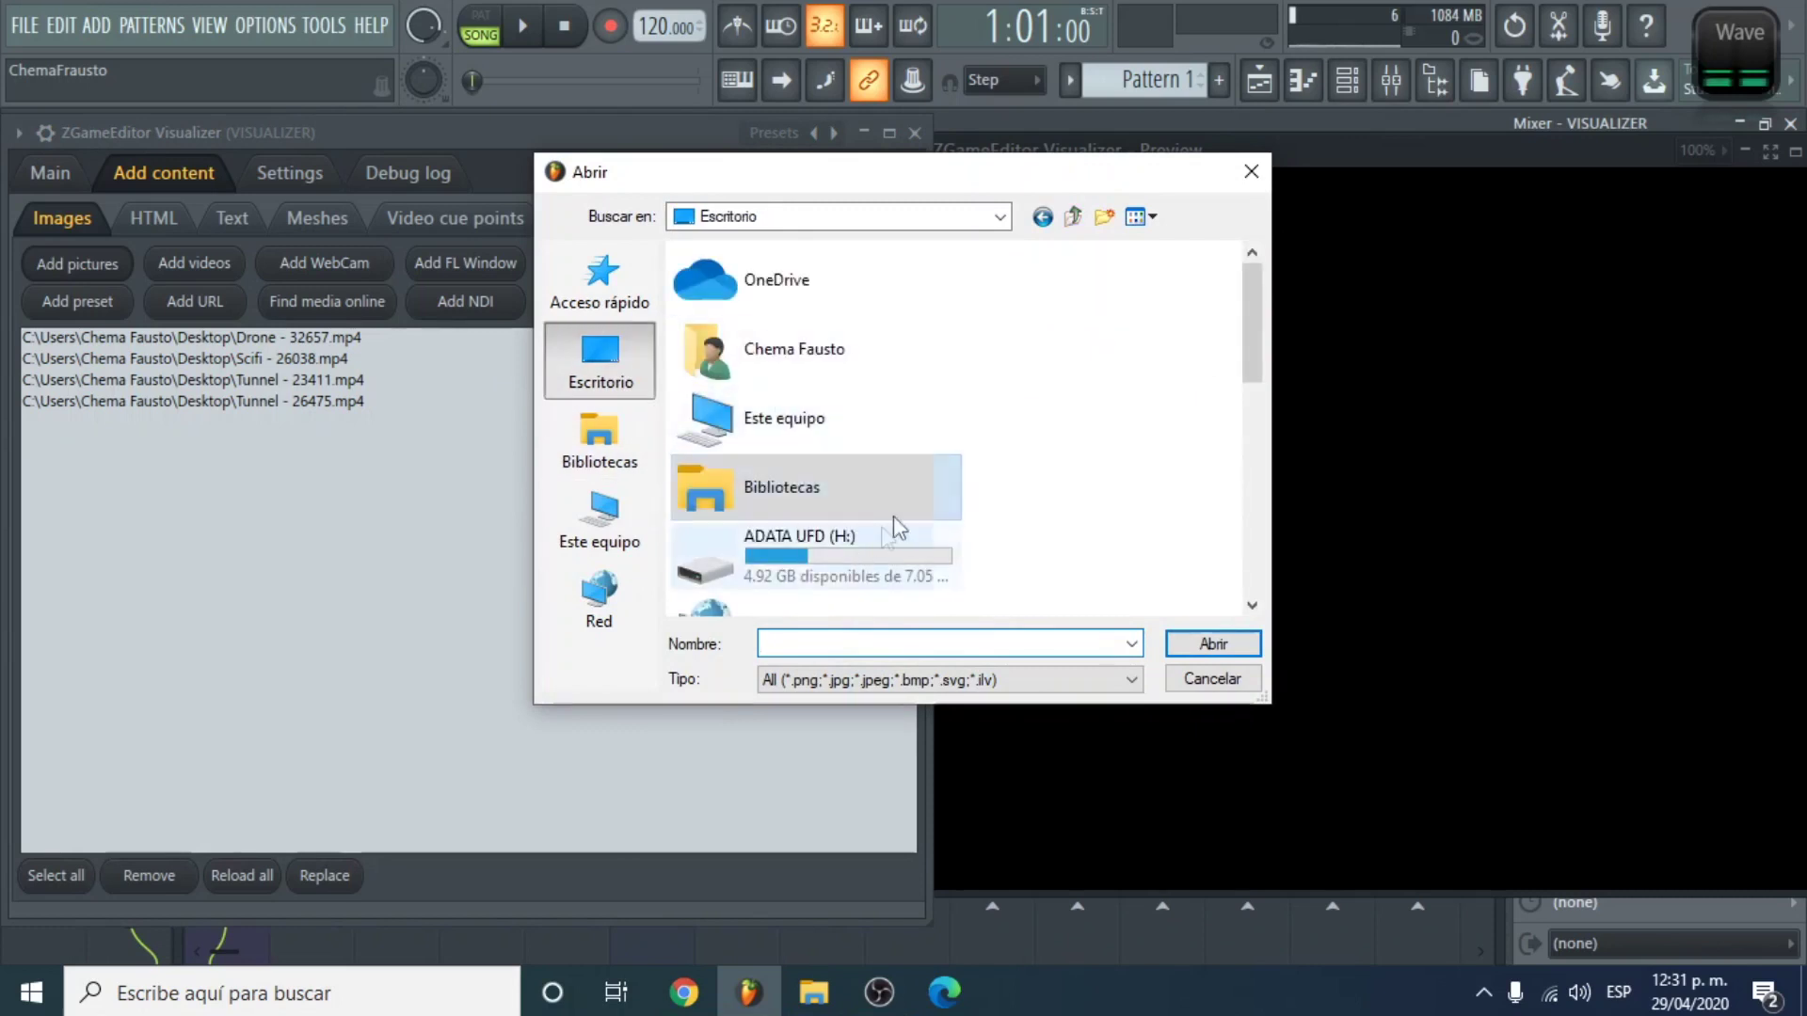
pyautogui.scroll(-5, 888, 524)
pyautogui.click(602, 464)
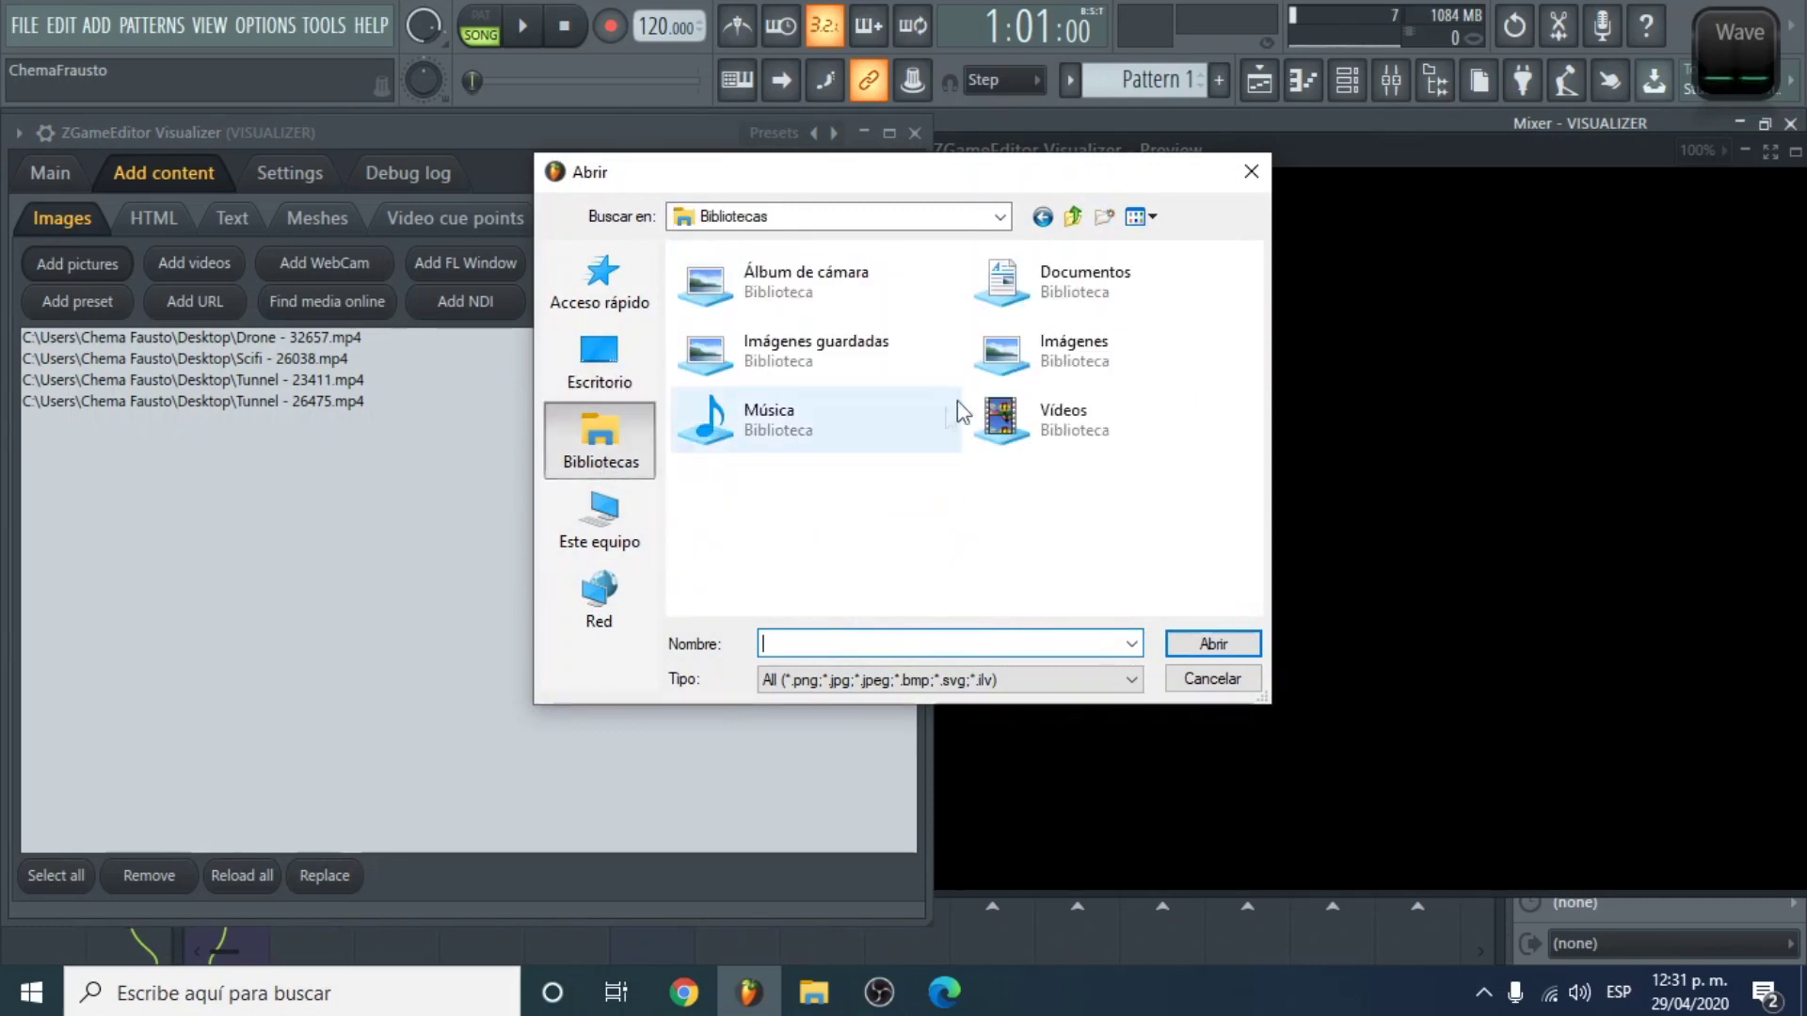
pyautogui.doubleClick(988, 354)
pyautogui.doubleClick(1012, 348)
pyautogui.doubleClick(877, 361)
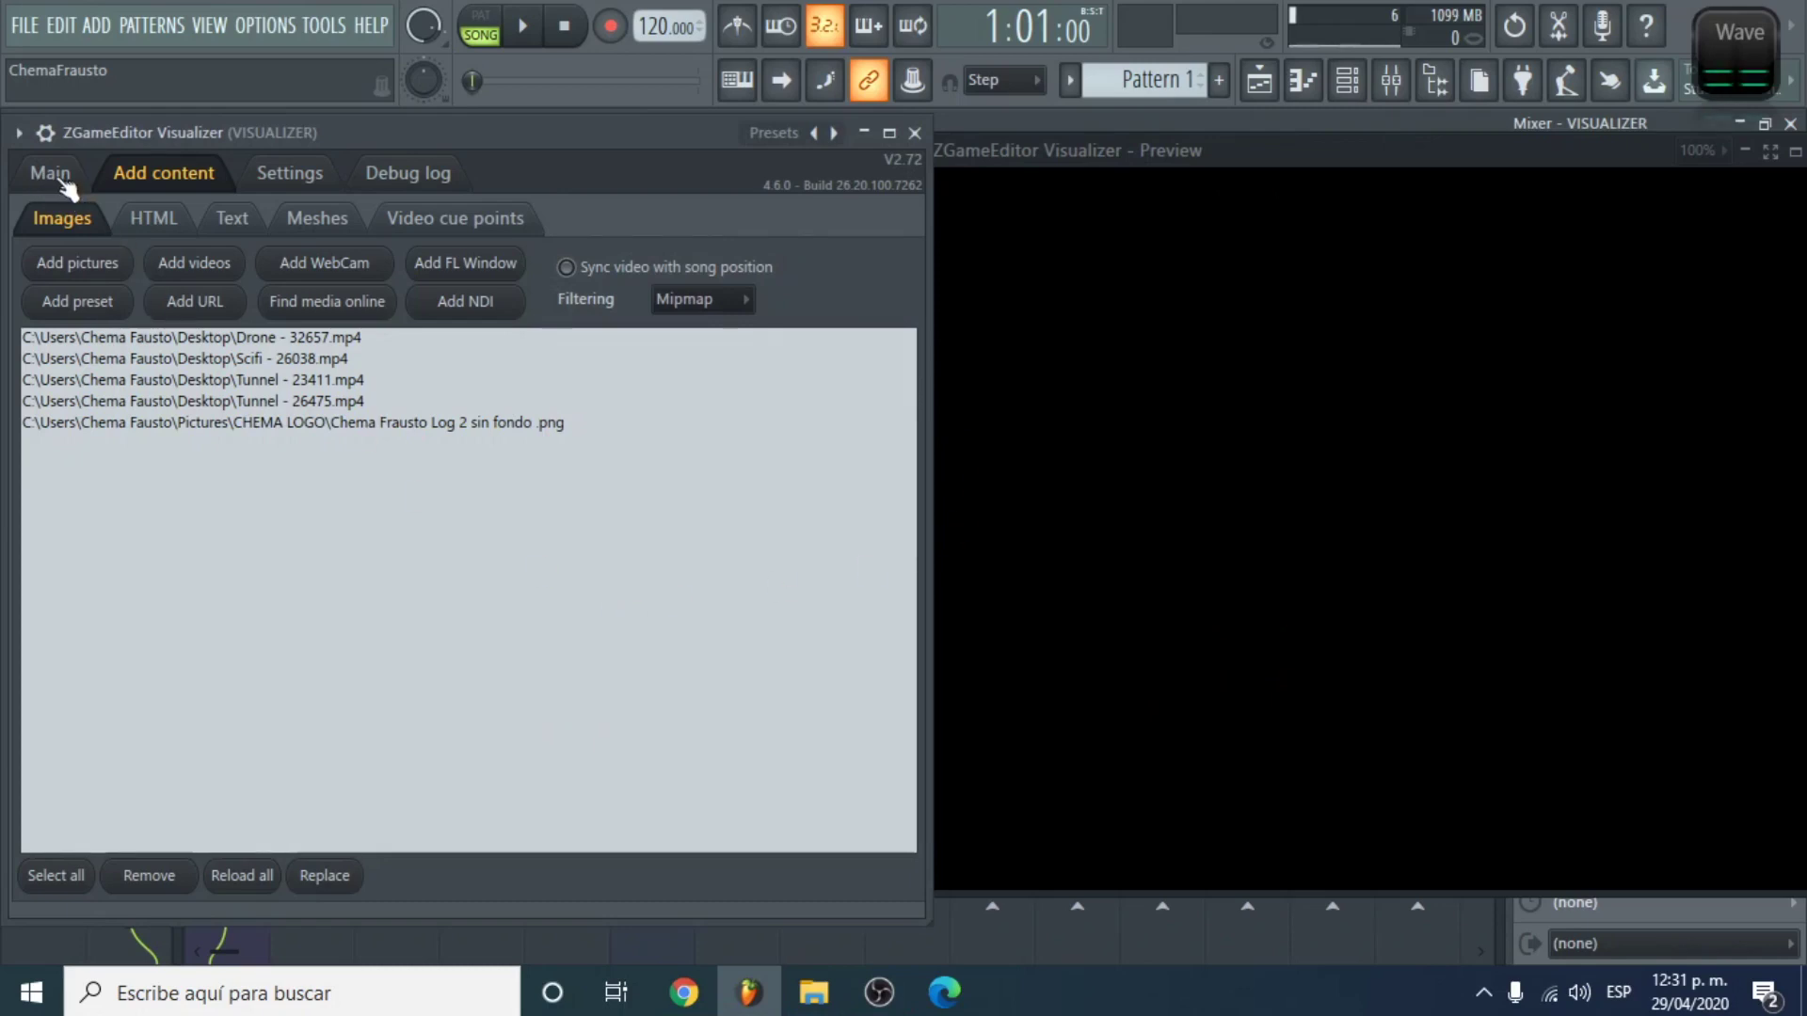
pyautogui.click(51, 175)
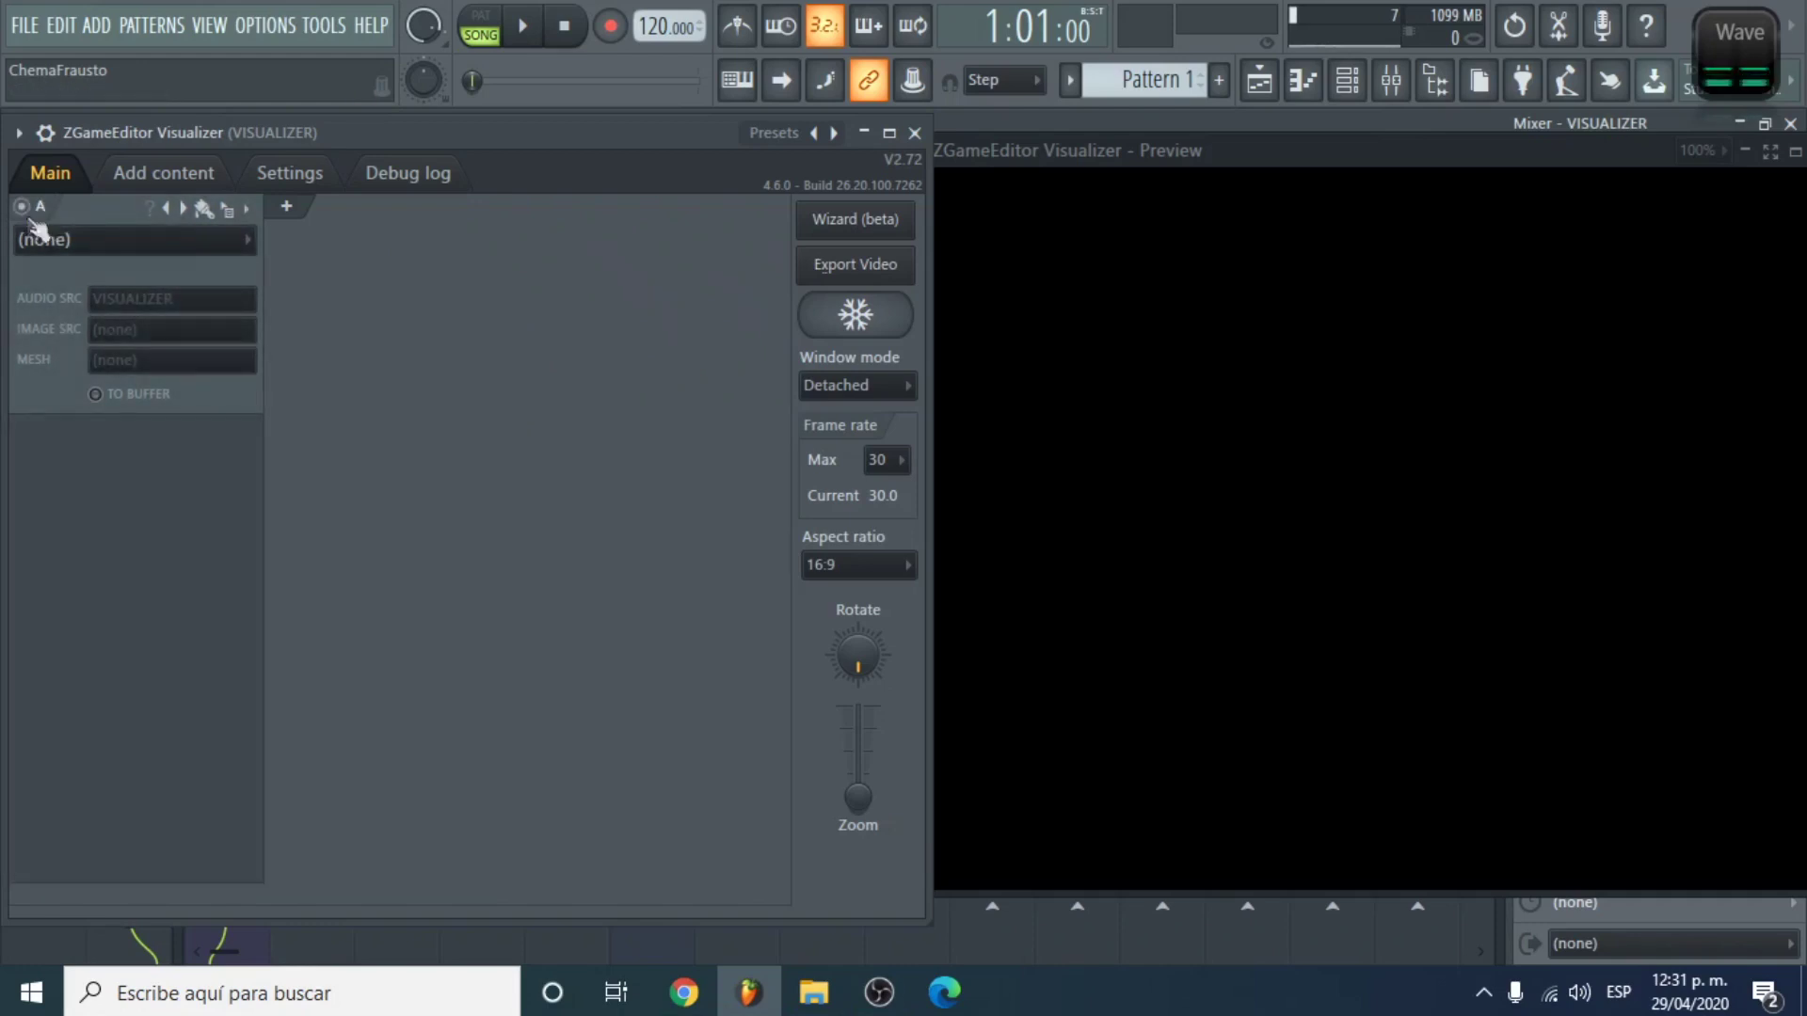
# Step: Add two empty layers, B and C, beside layer A and delete both of them again
pyautogui.click(293, 210)
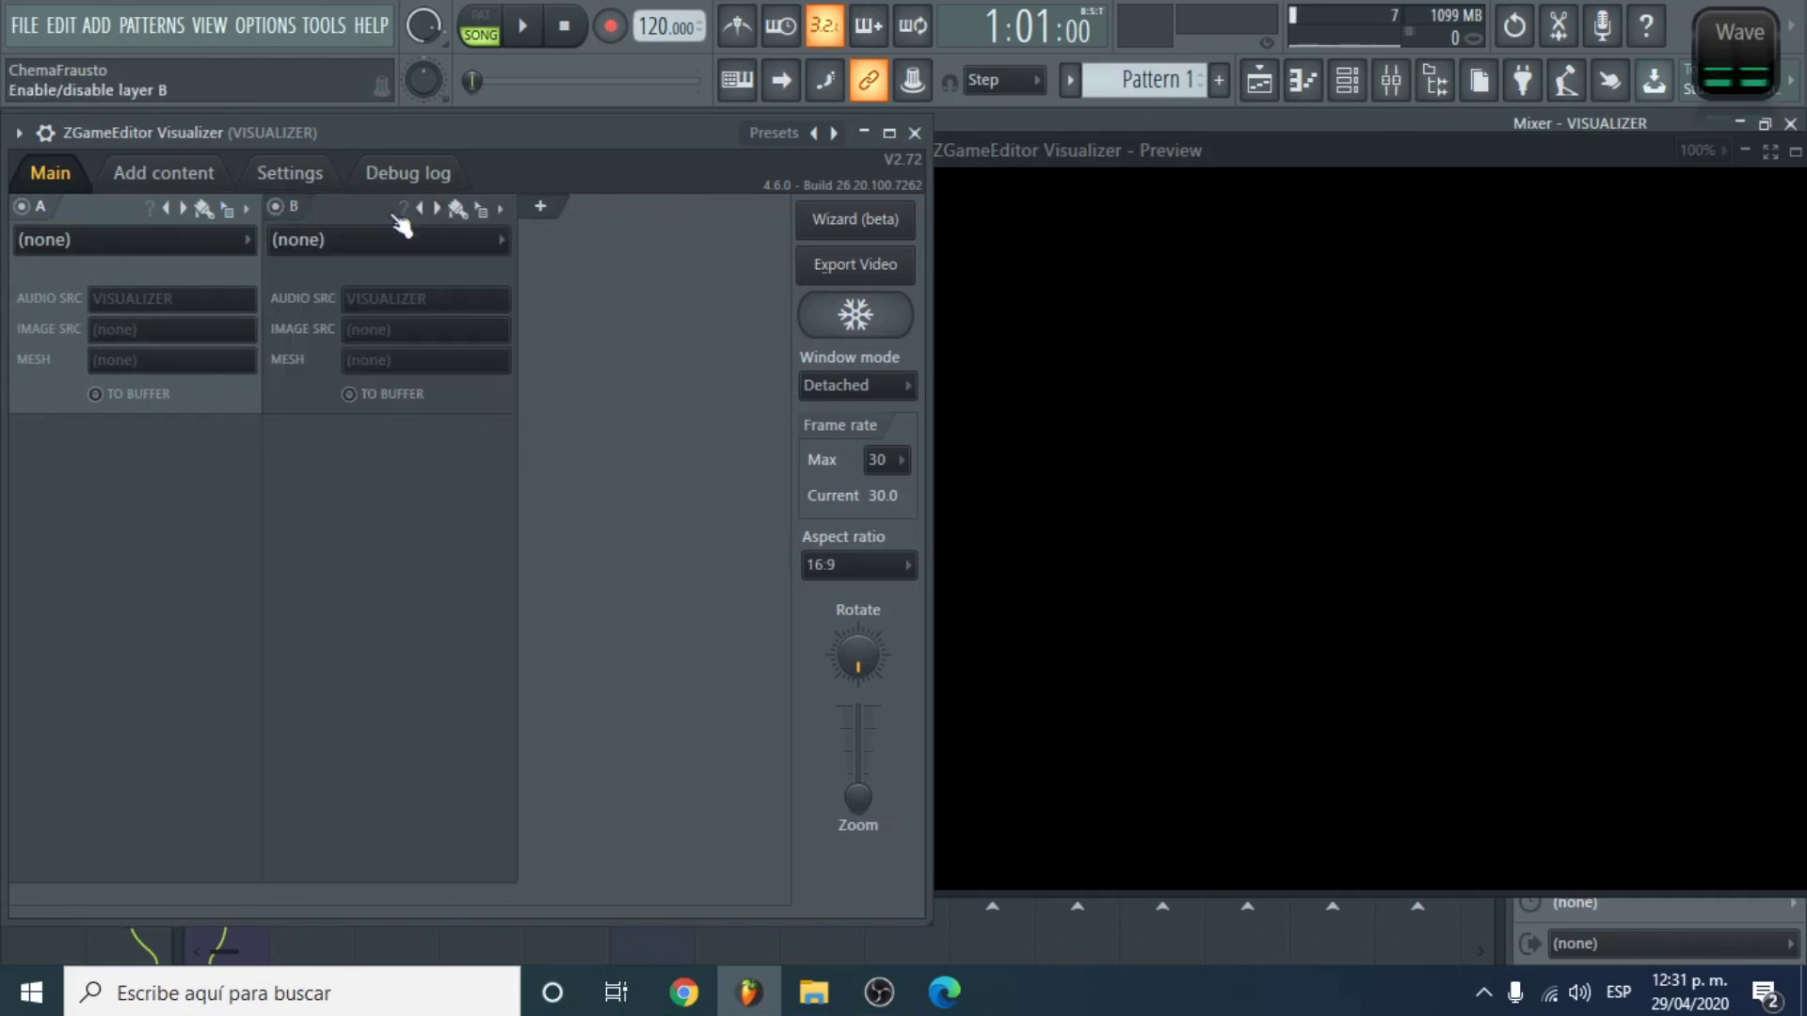
pyautogui.click(533, 210)
pyautogui.click(726, 208)
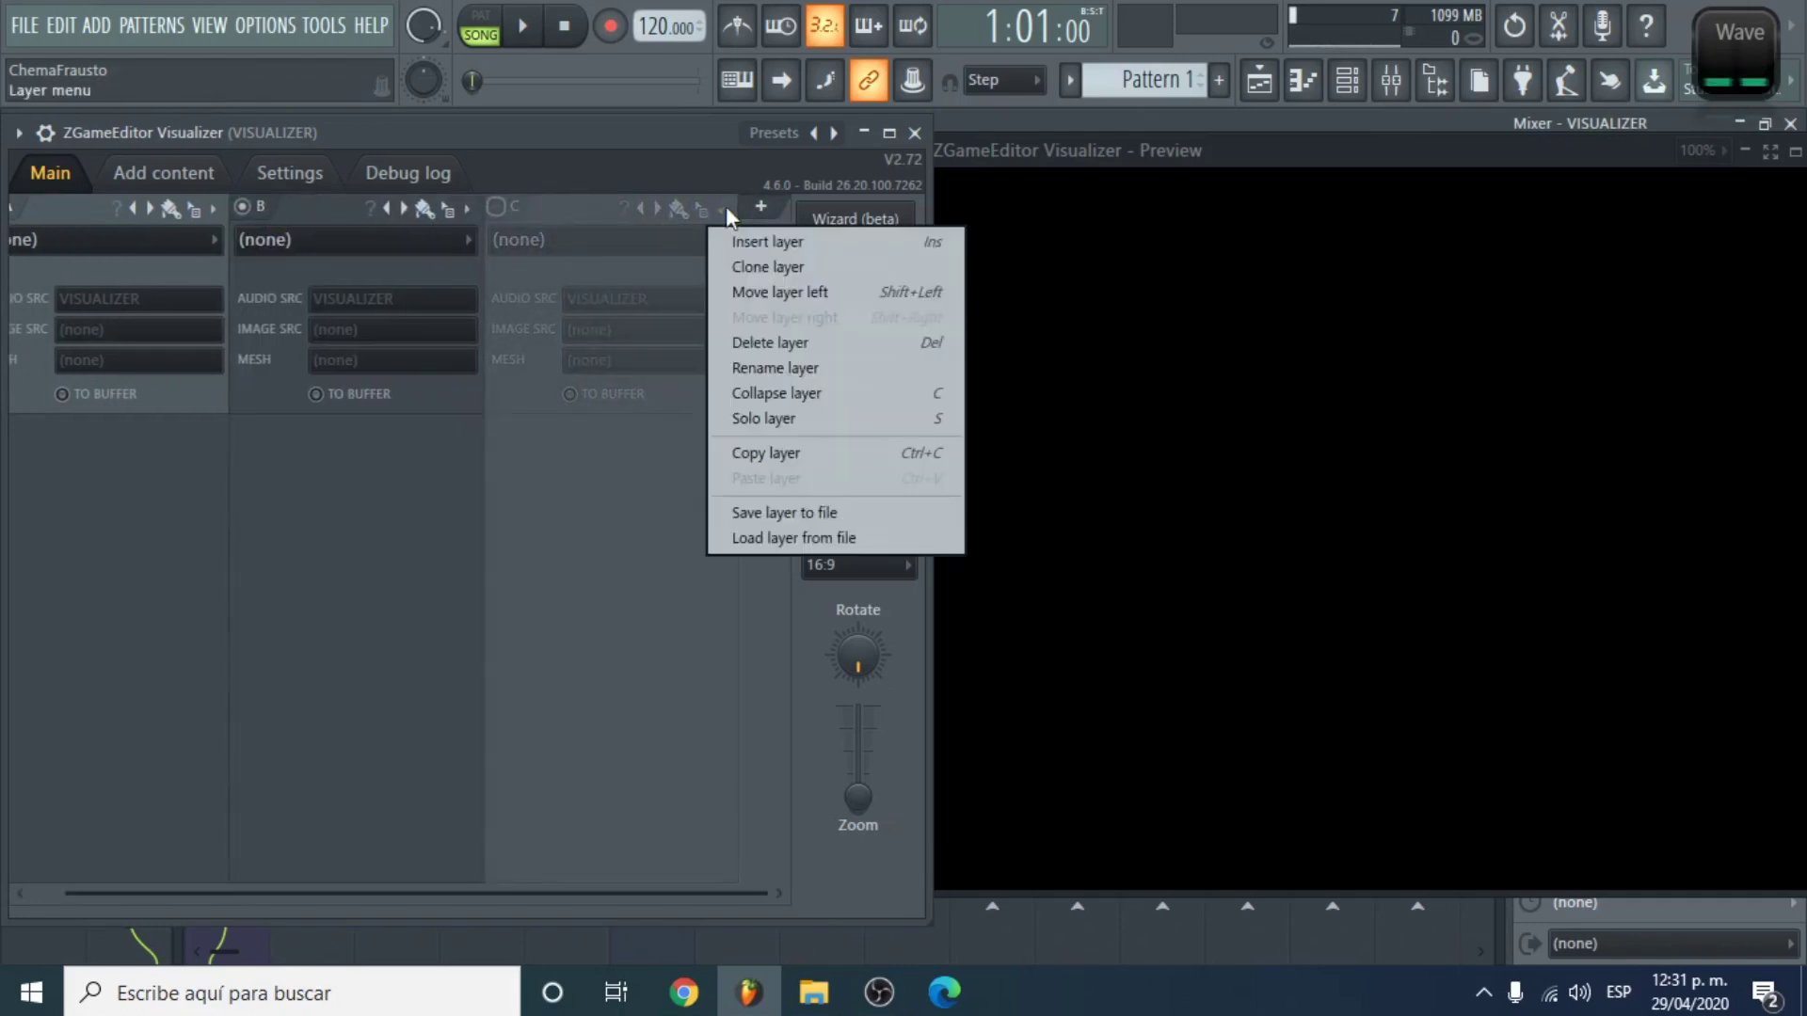
pyautogui.click(807, 343)
pyautogui.click(952, 572)
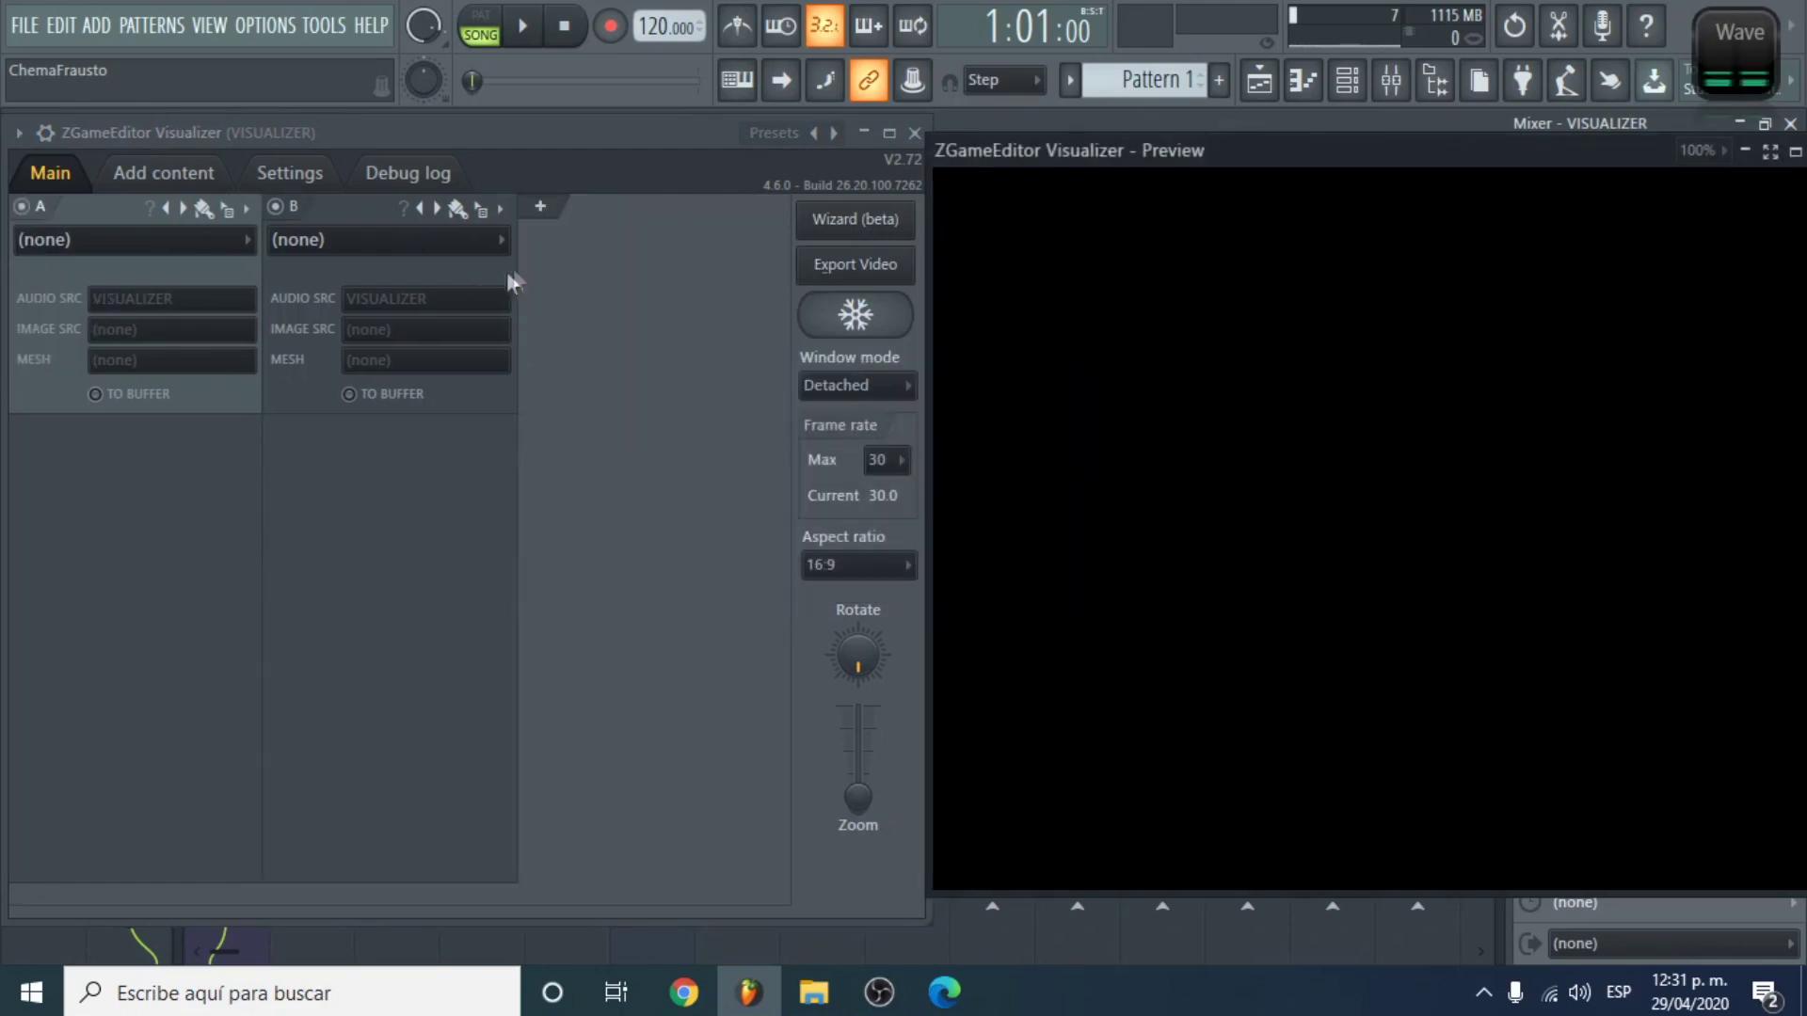
pyautogui.click(499, 209)
pyautogui.click(555, 348)
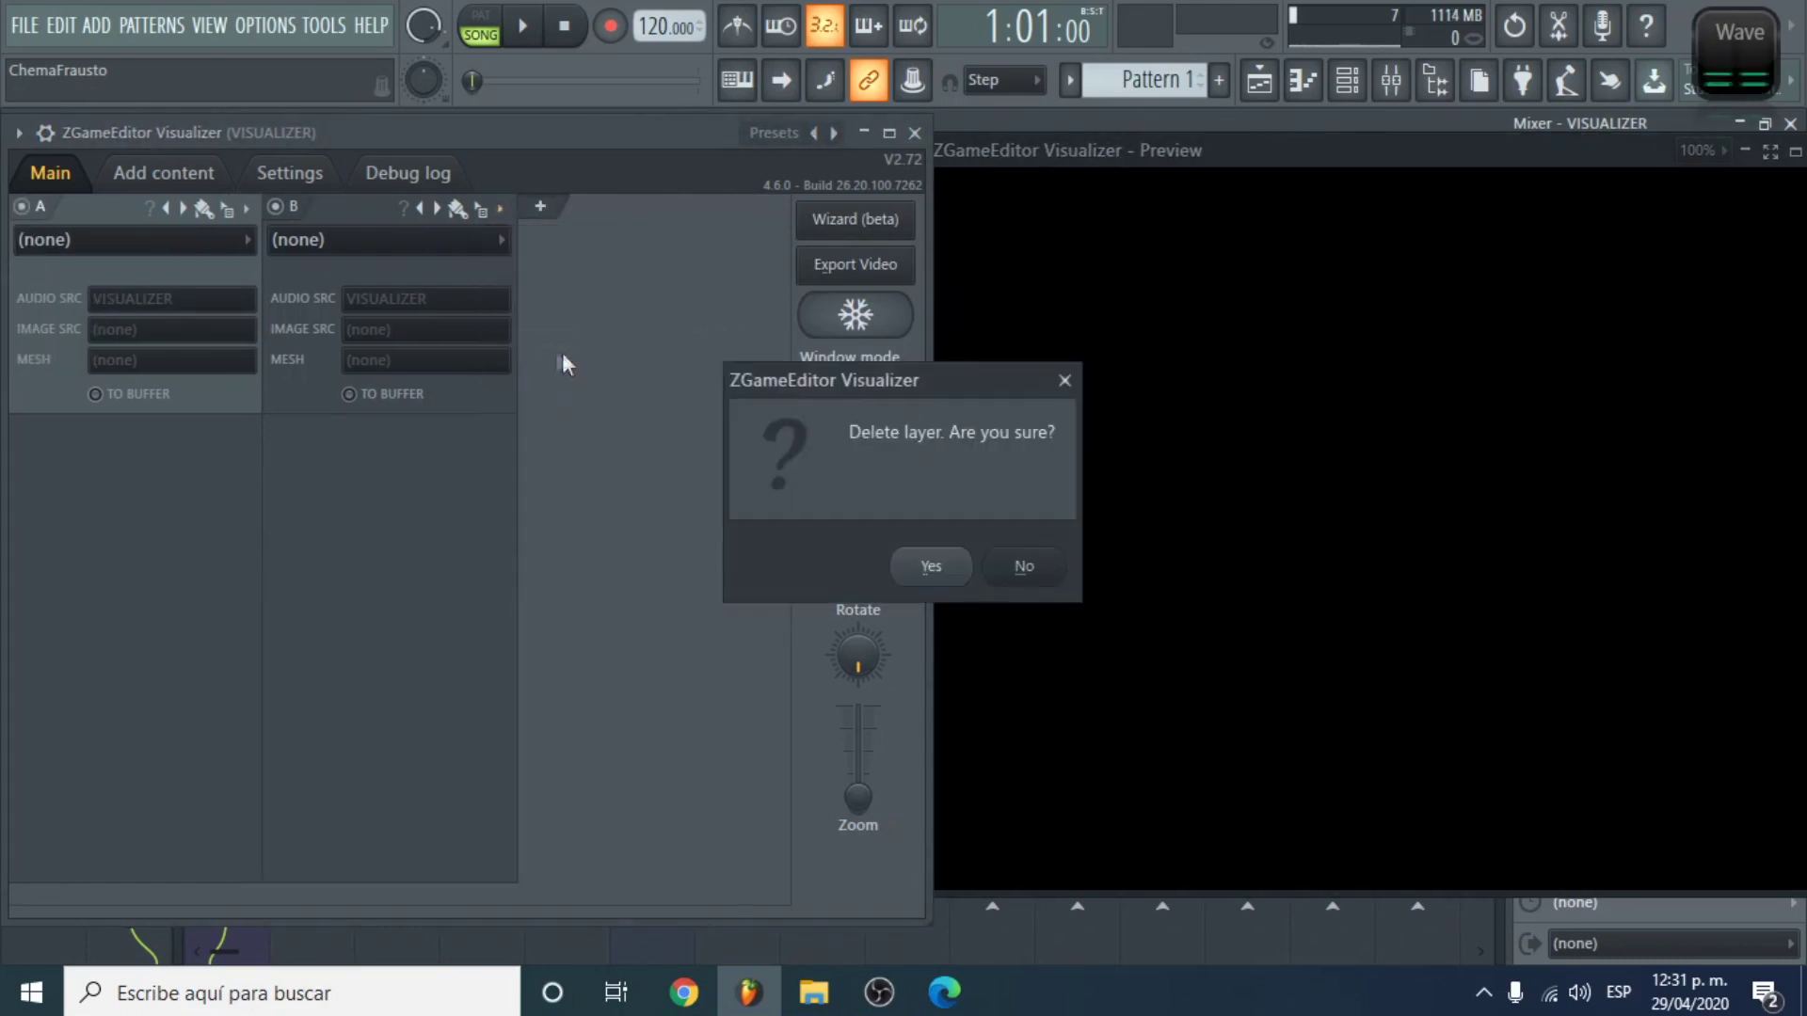
pyautogui.click(930, 563)
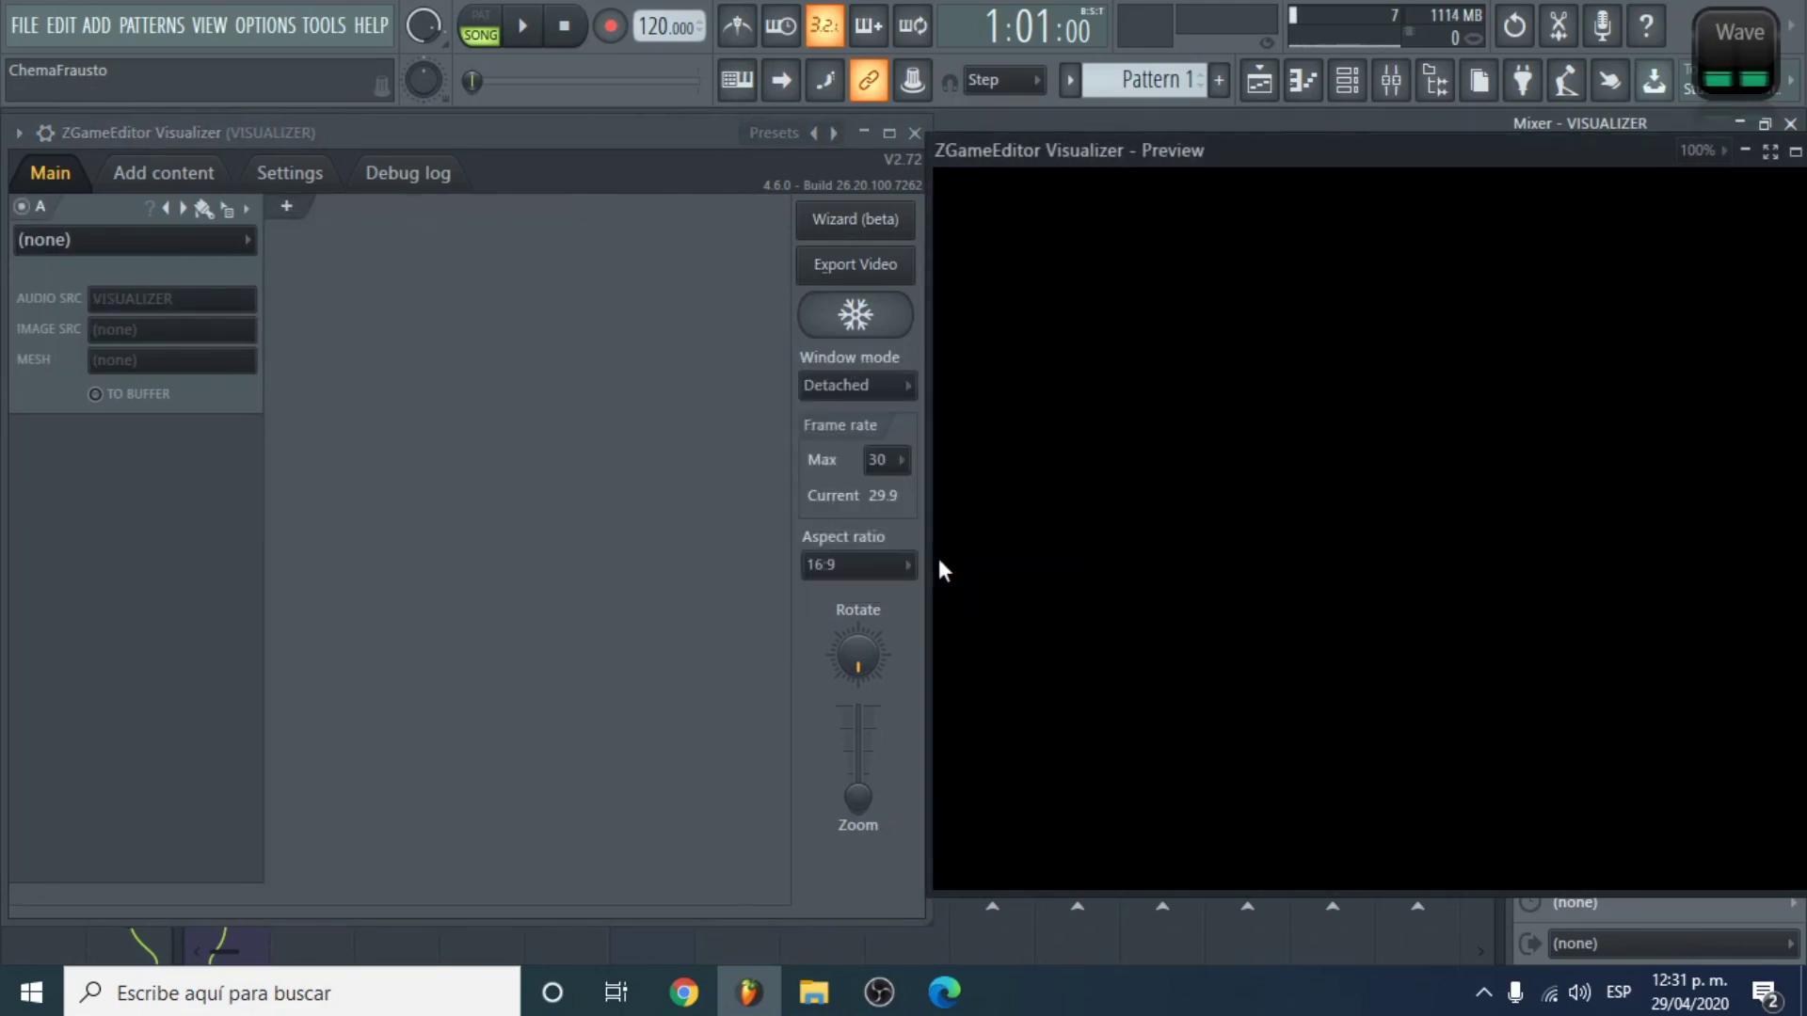
# Step: Apply the Image effect to layer A with Drone - 32657.mp4 as its image source
pyautogui.click(169, 247)
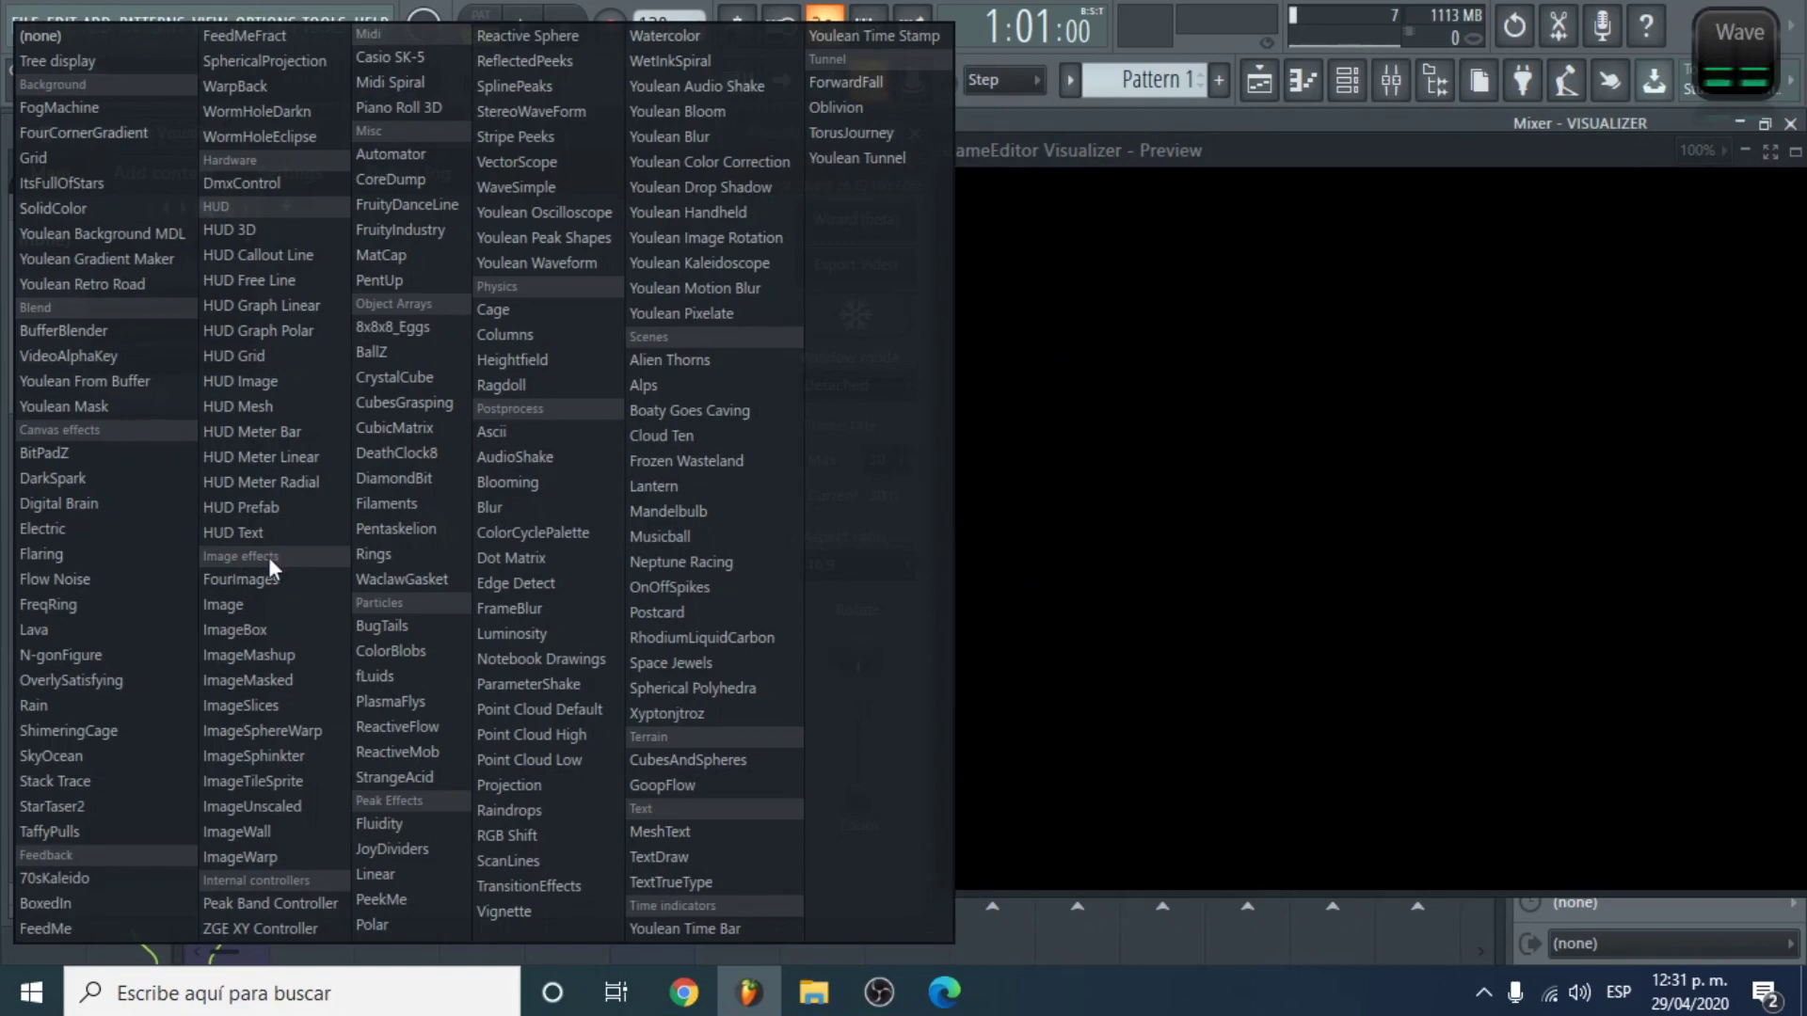
pyautogui.click(236, 604)
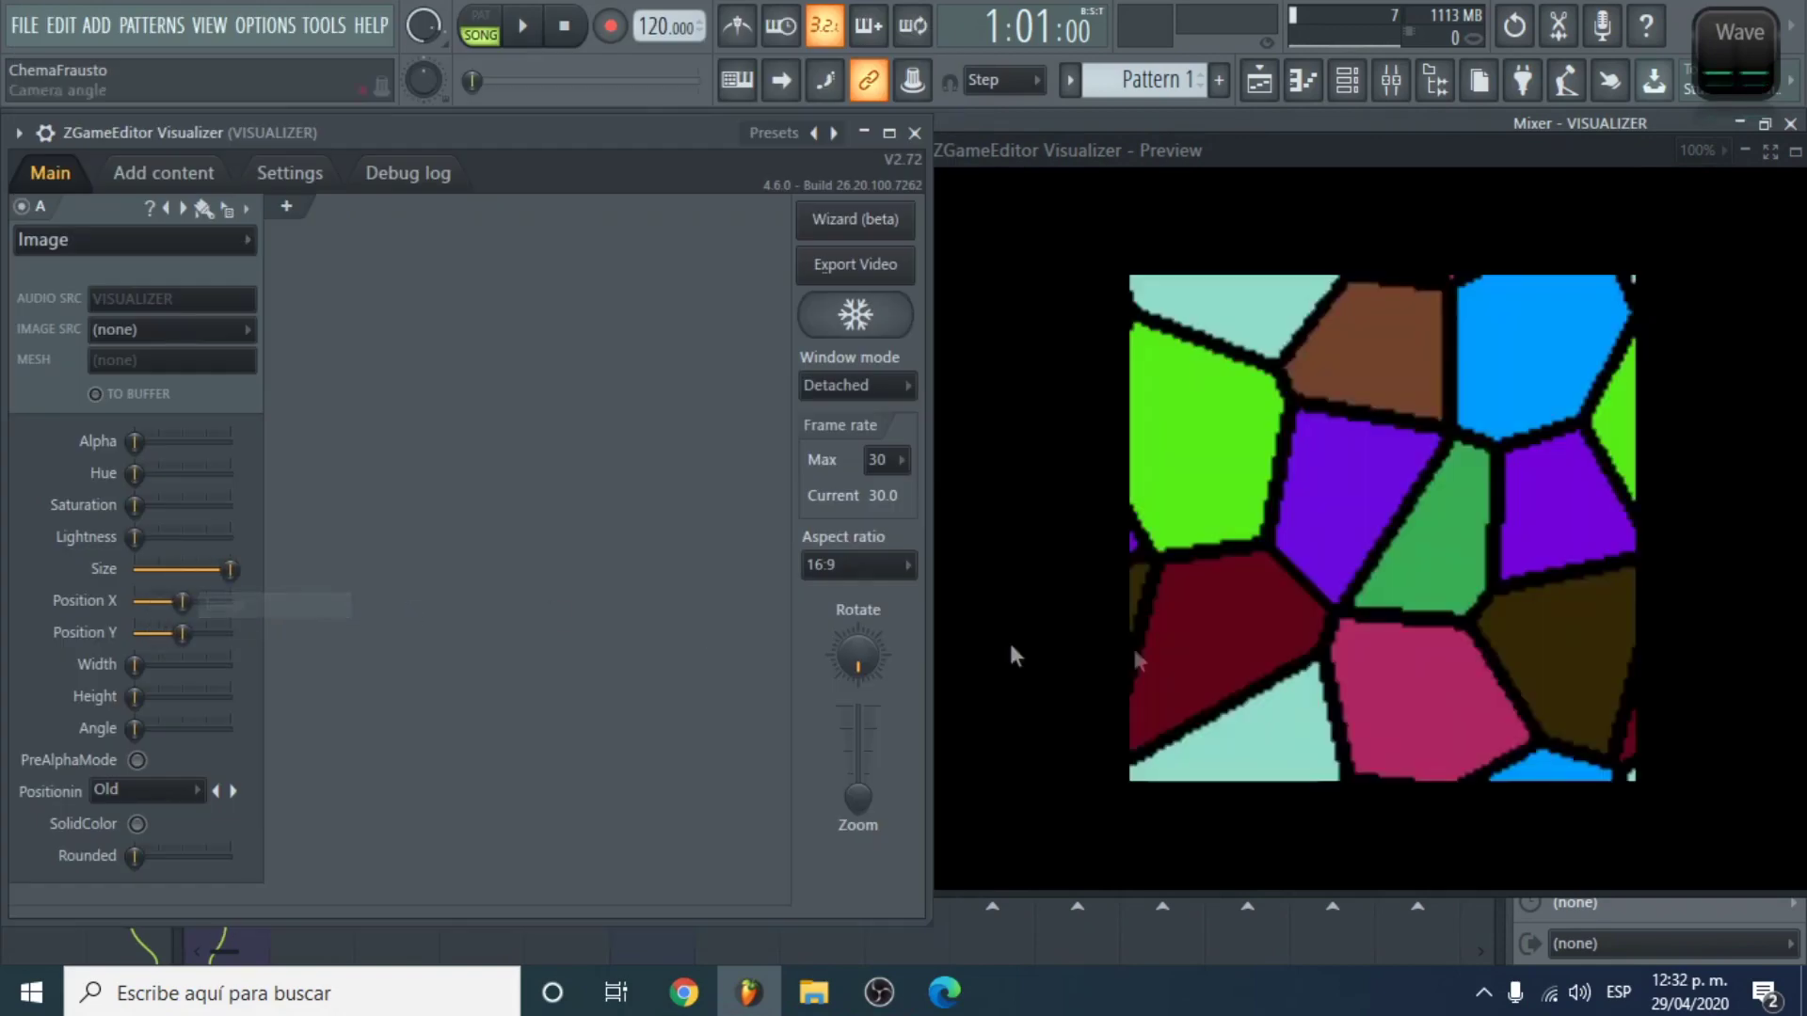
pyautogui.click(159, 331)
pyautogui.click(171, 357)
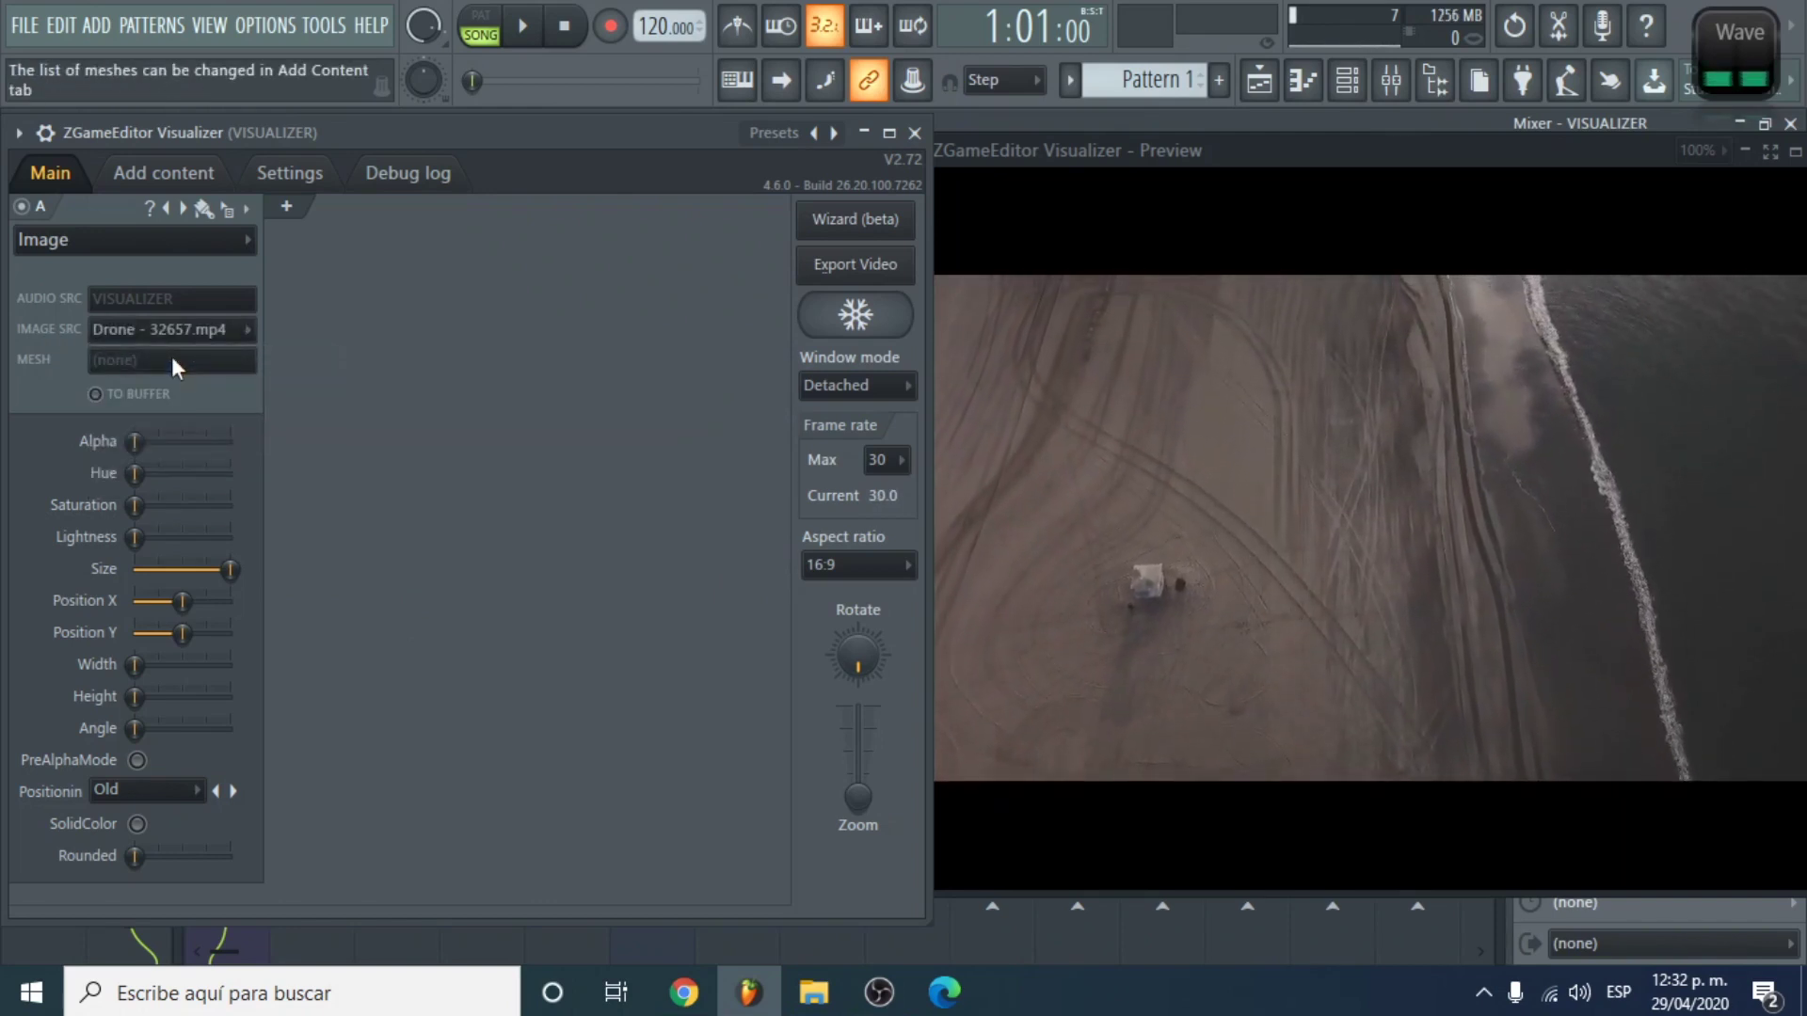
# Step: Cycle layer A's image source on to Tunnel - 26475.mp4 and try out its horizontal position, leaving the video centred
pyautogui.scroll(-1, 184, 334)
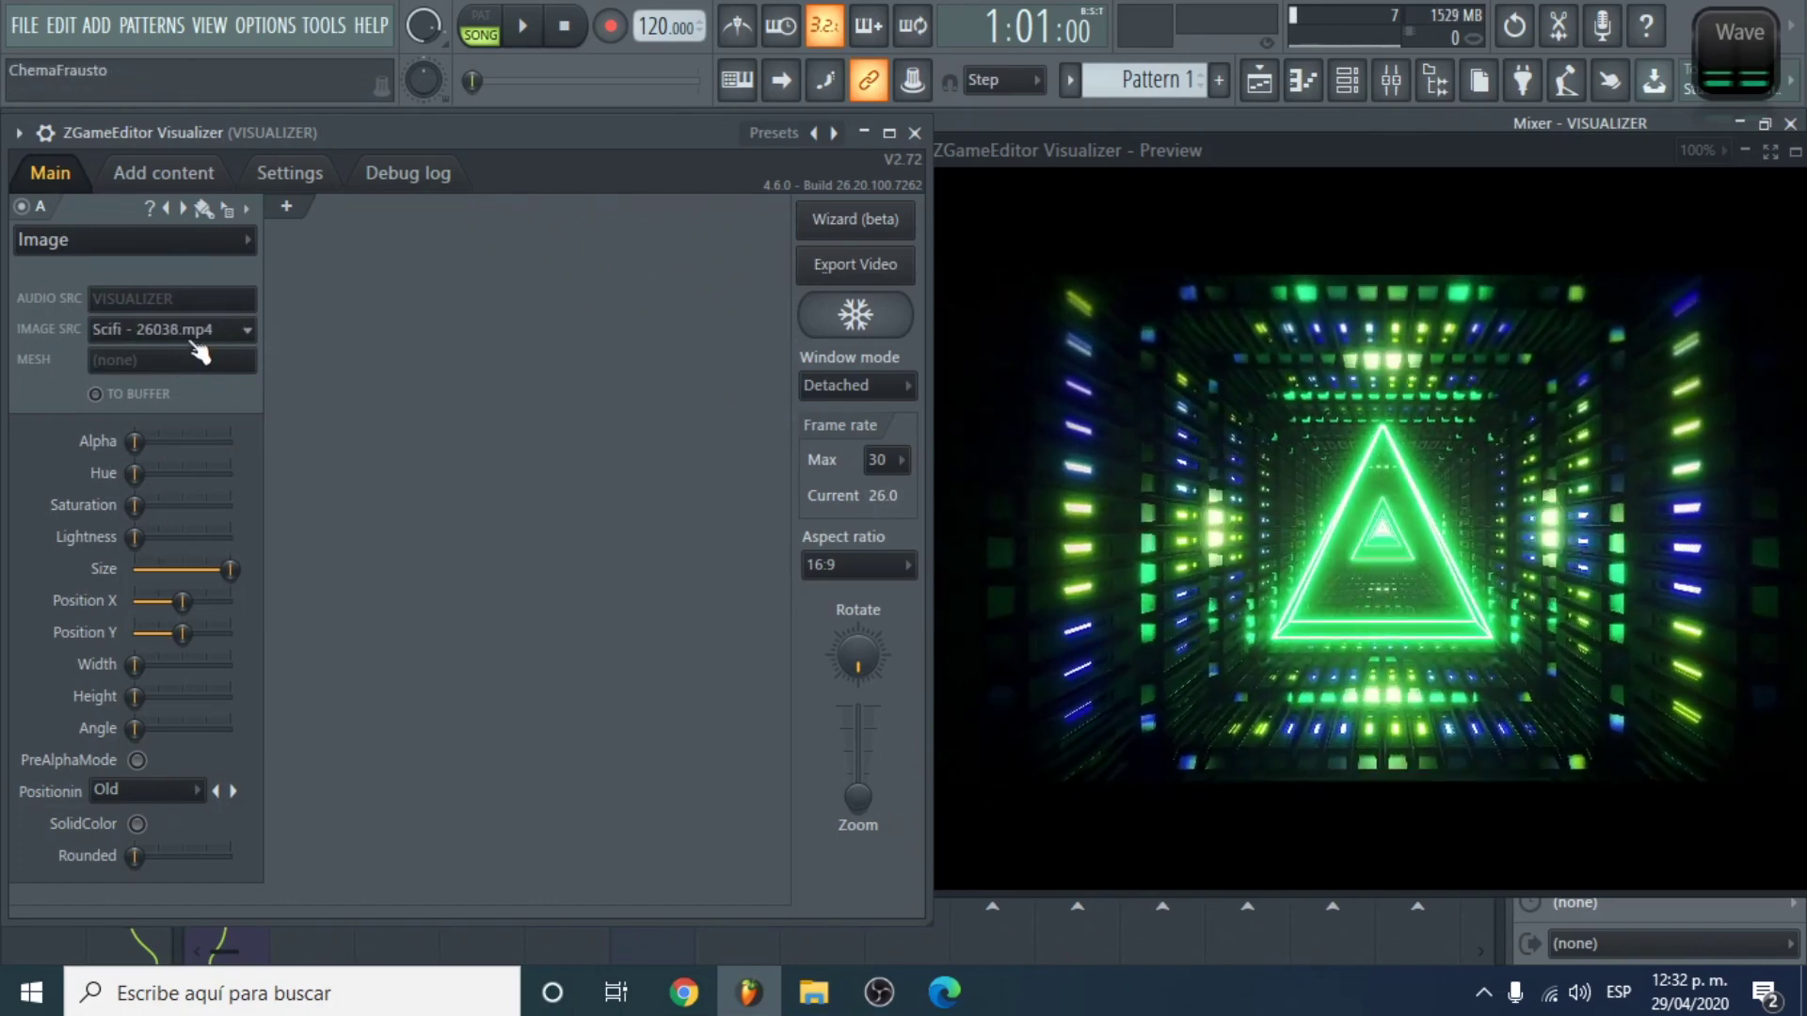
pyautogui.scroll(-1, 202, 339)
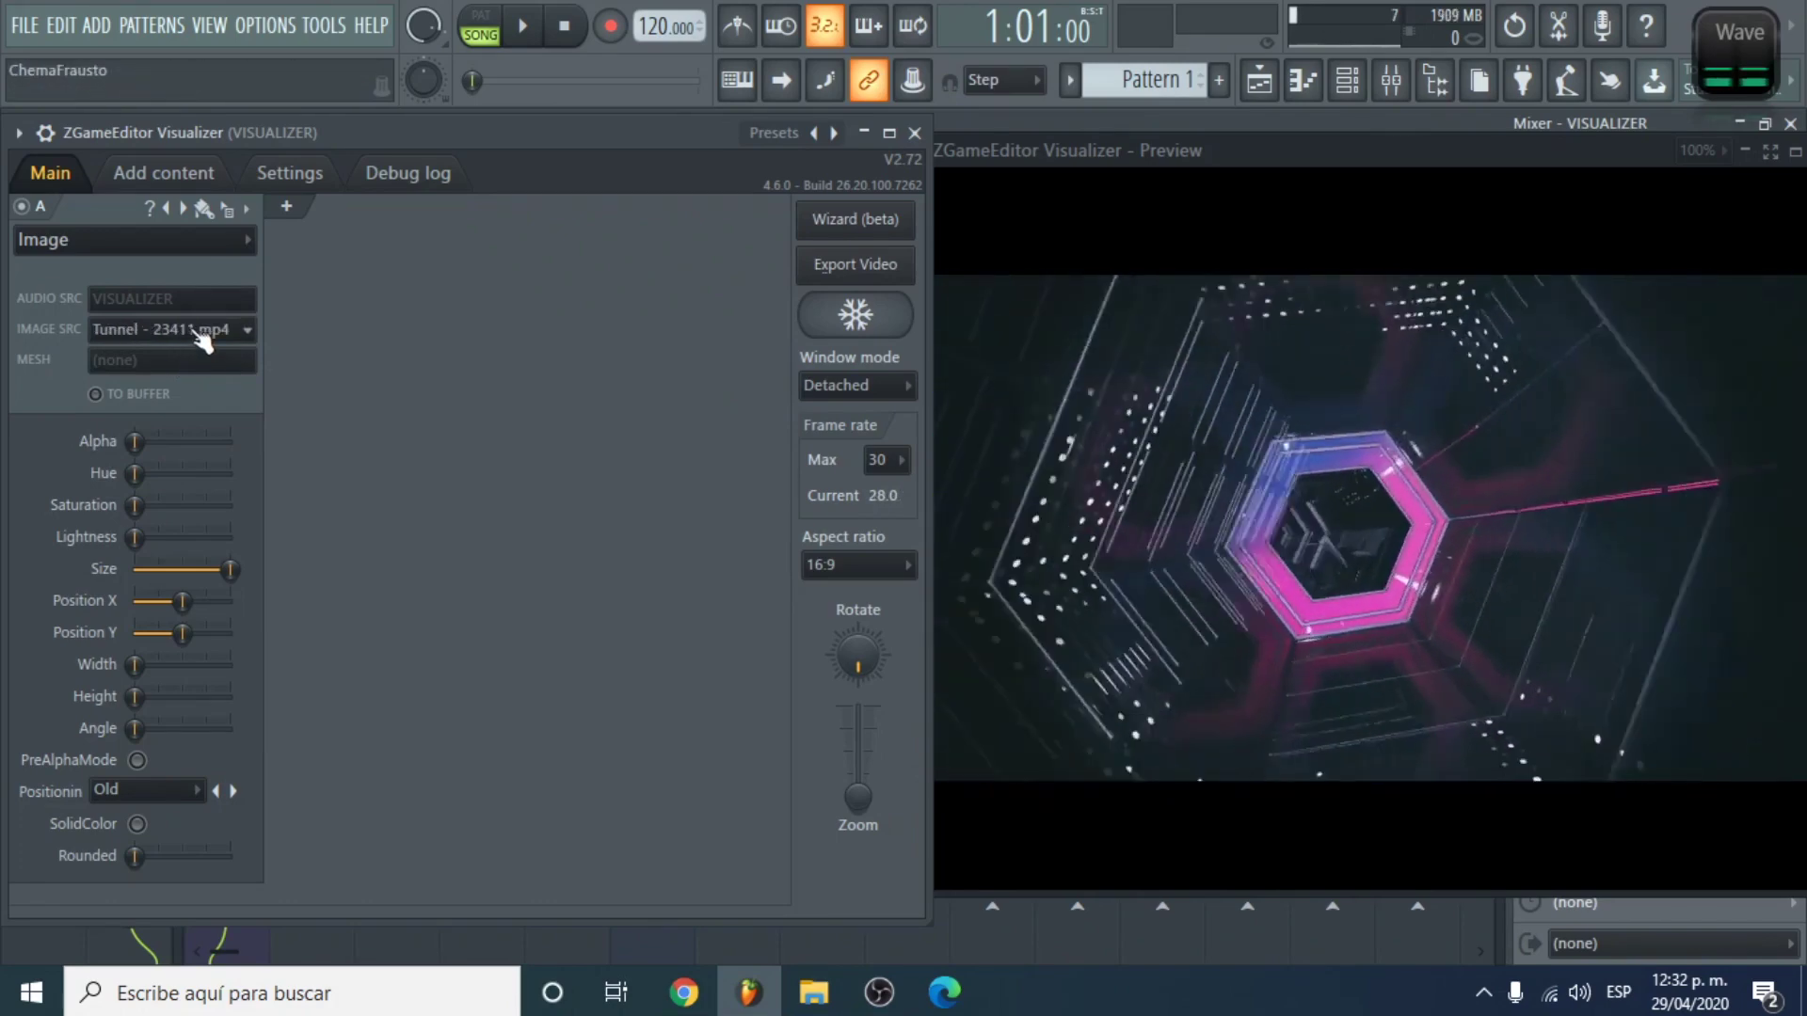
pyautogui.scroll(-1, 203, 339)
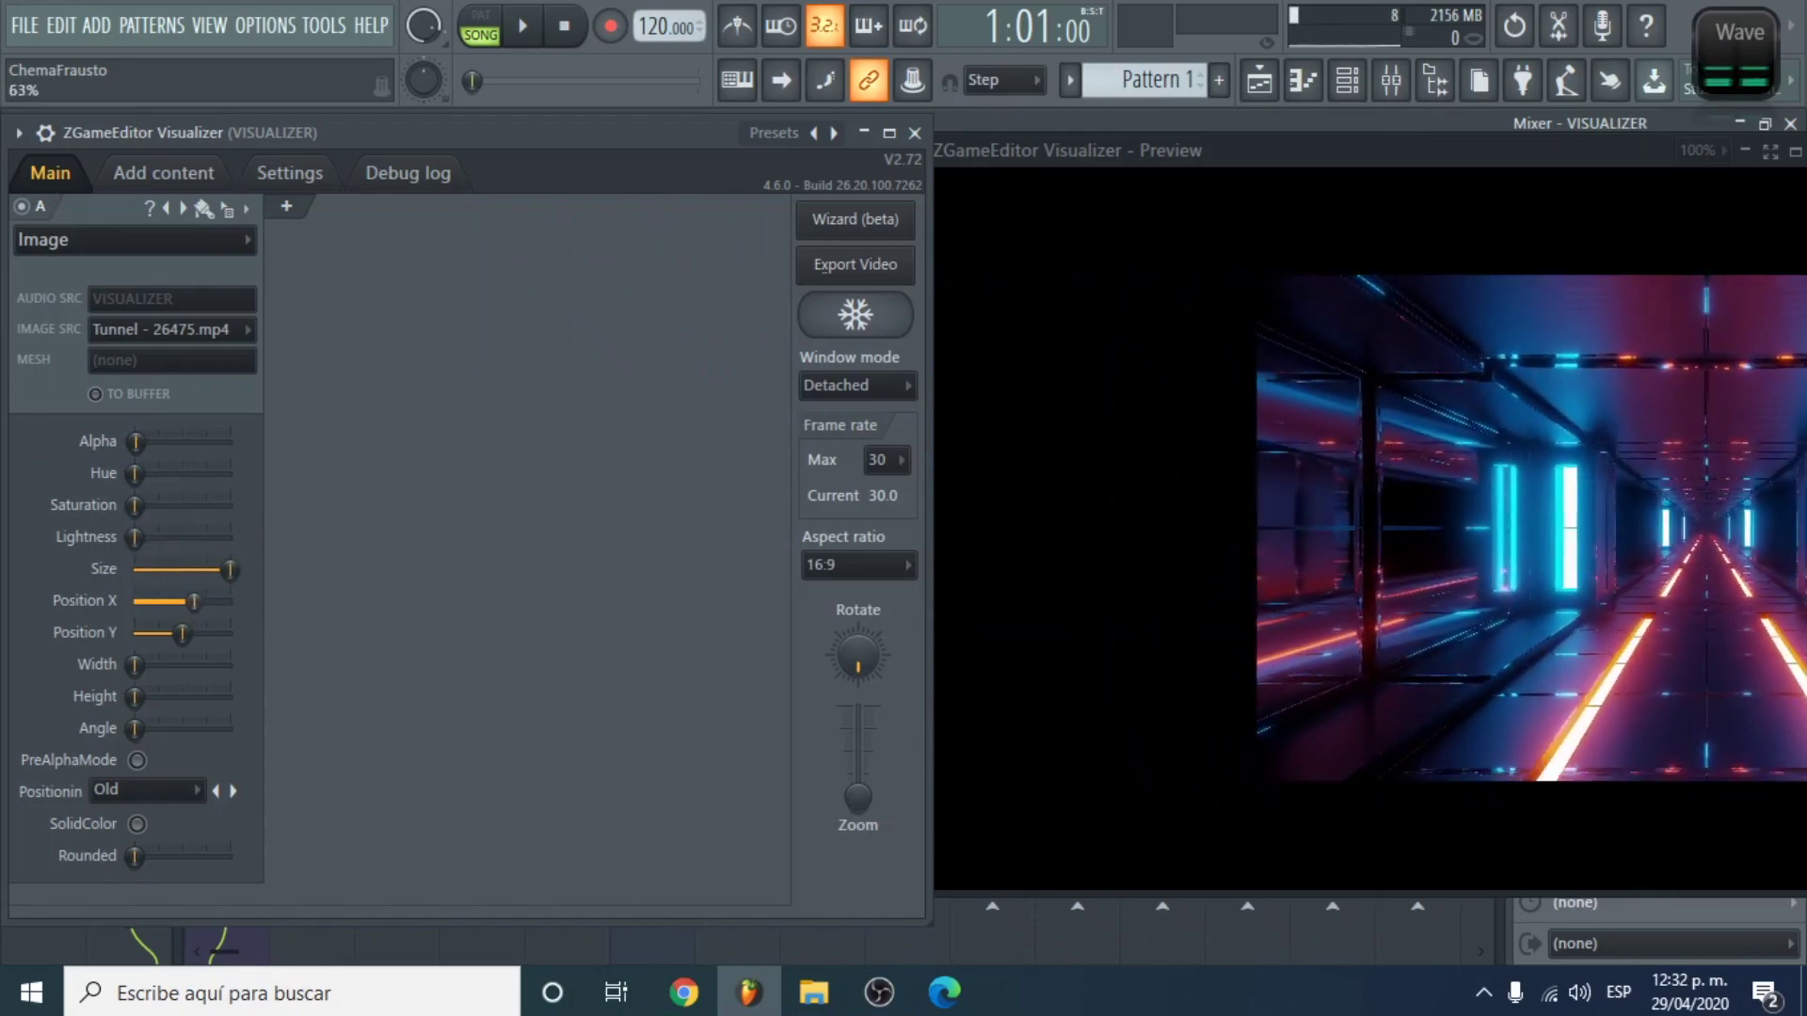
pyautogui.moveTo(200, 611); pyautogui.dragTo(192, 637)
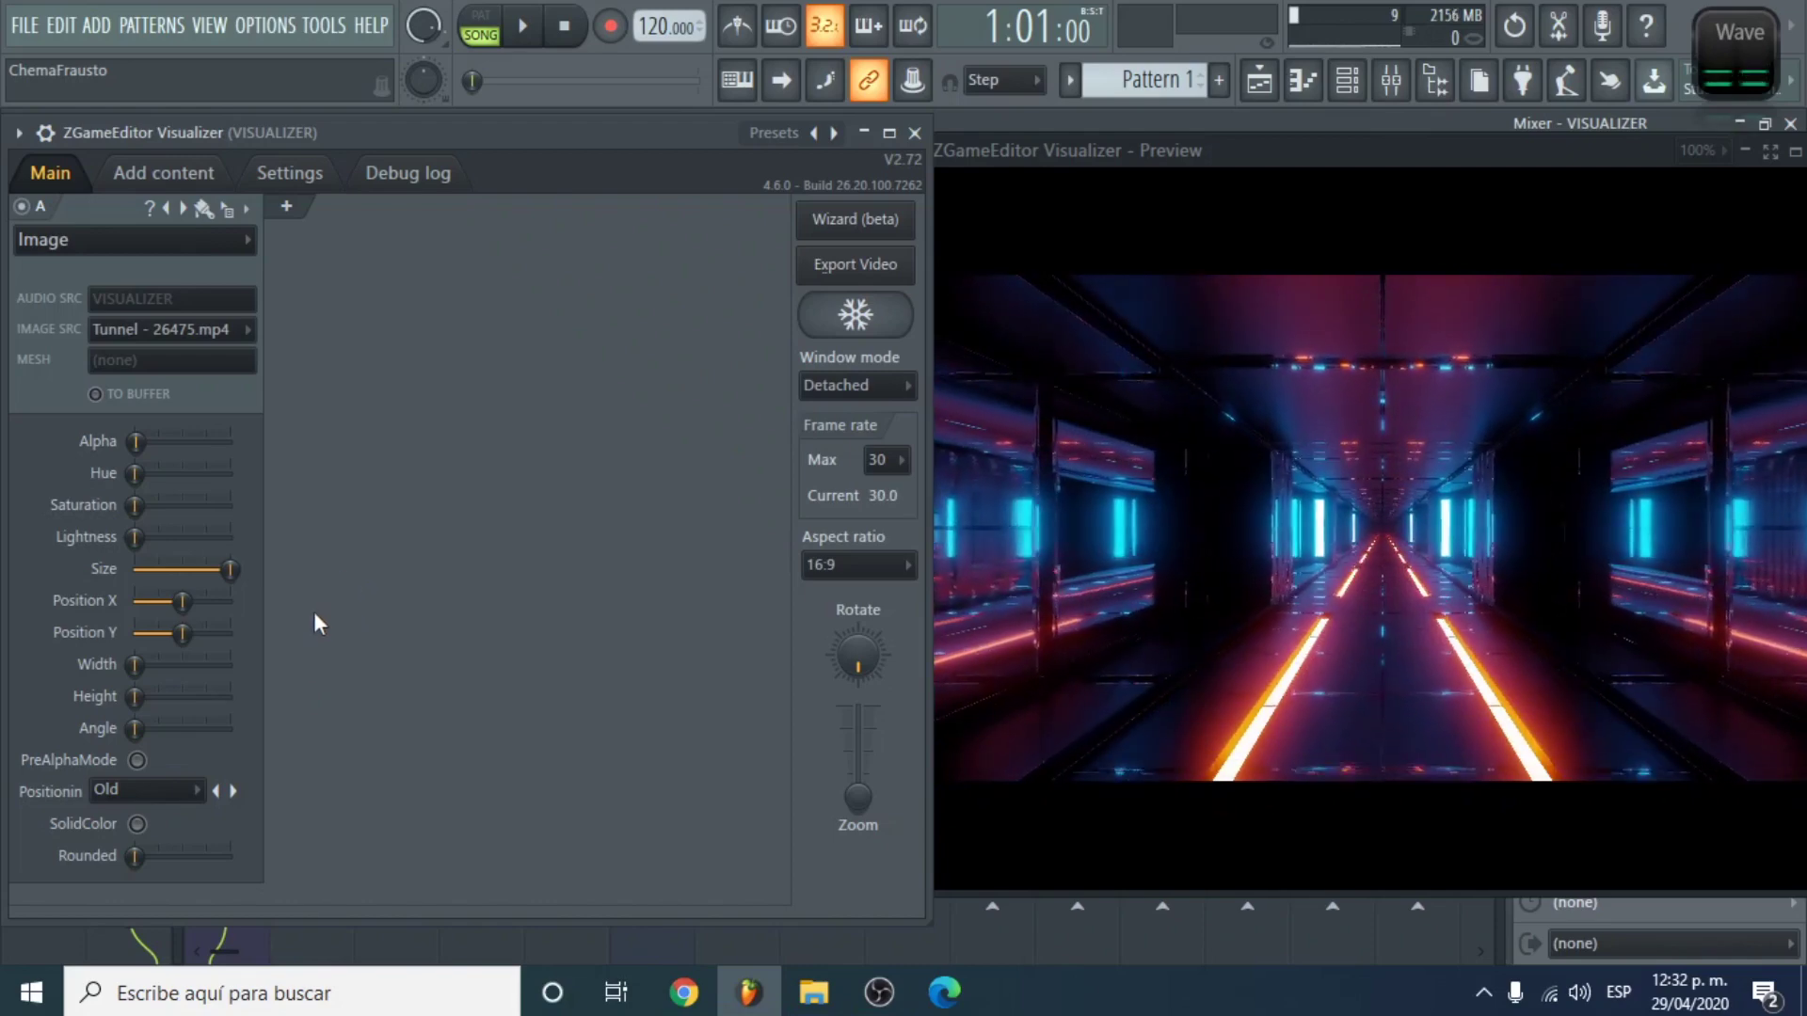
# Step: Add layer B with the Image effect, use the logo PNG as its image source, and reduce its size to 56%
pyautogui.click(287, 208)
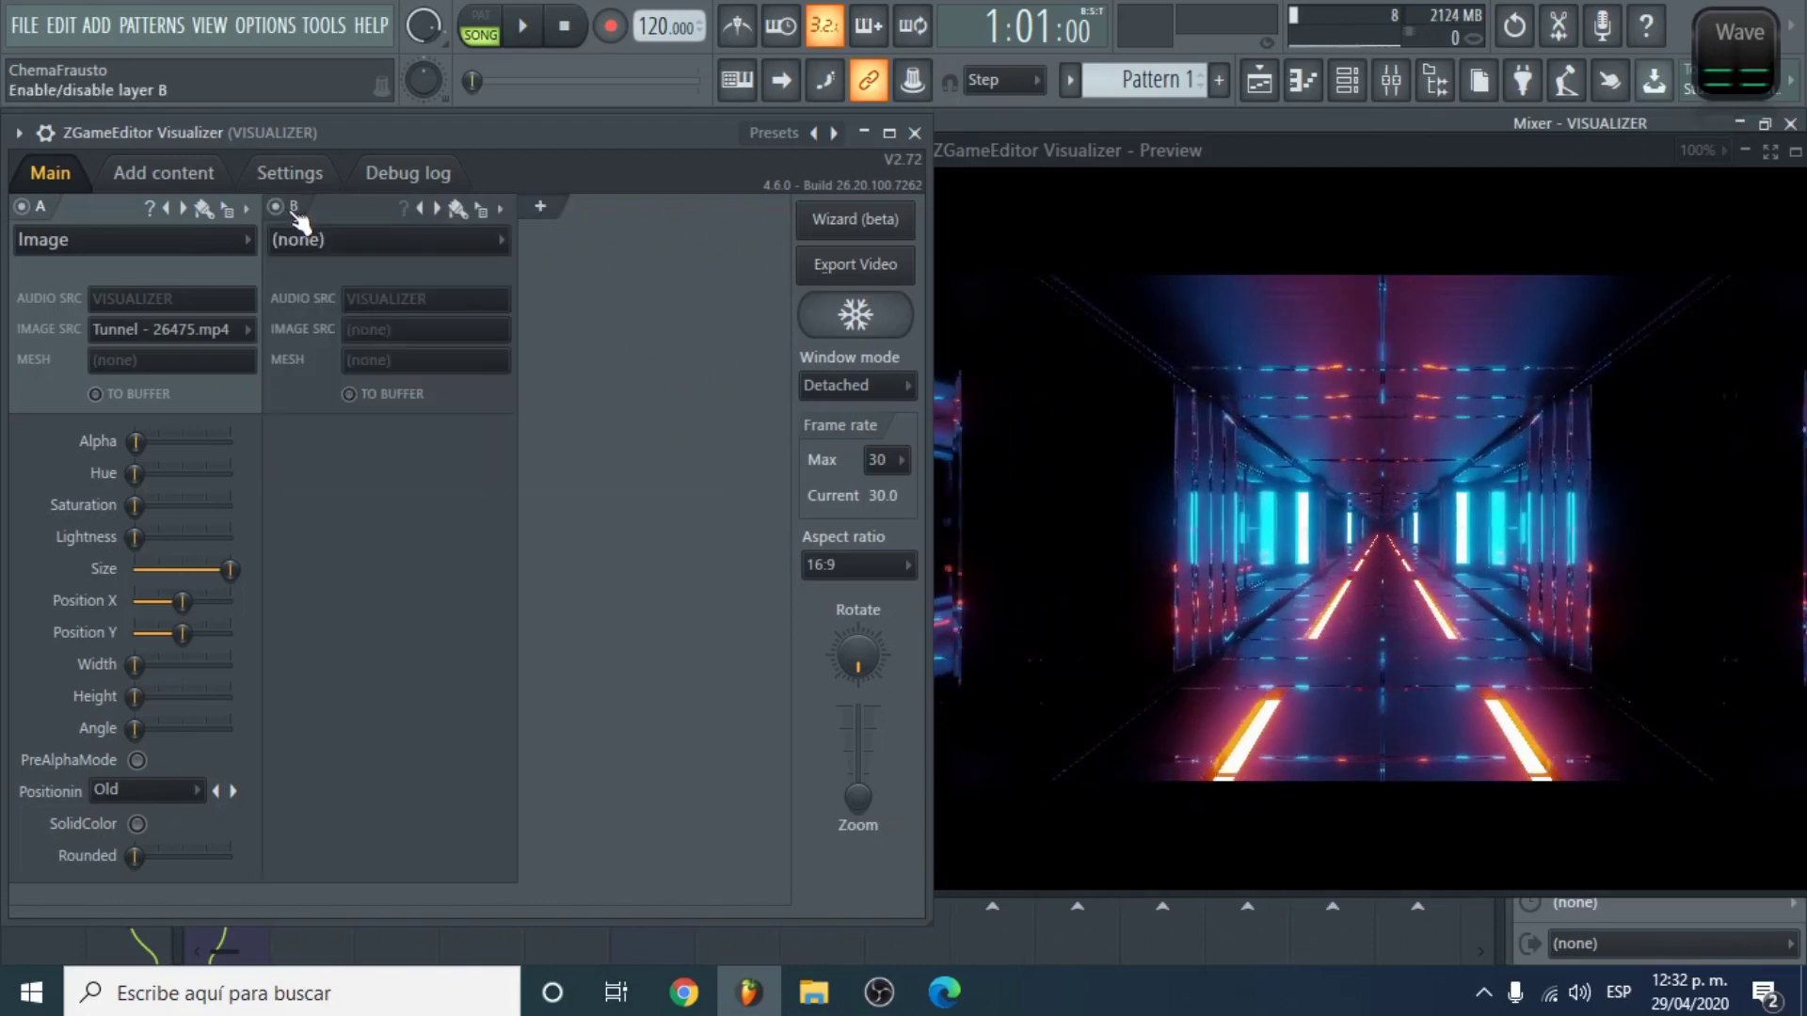
pyautogui.click(358, 241)
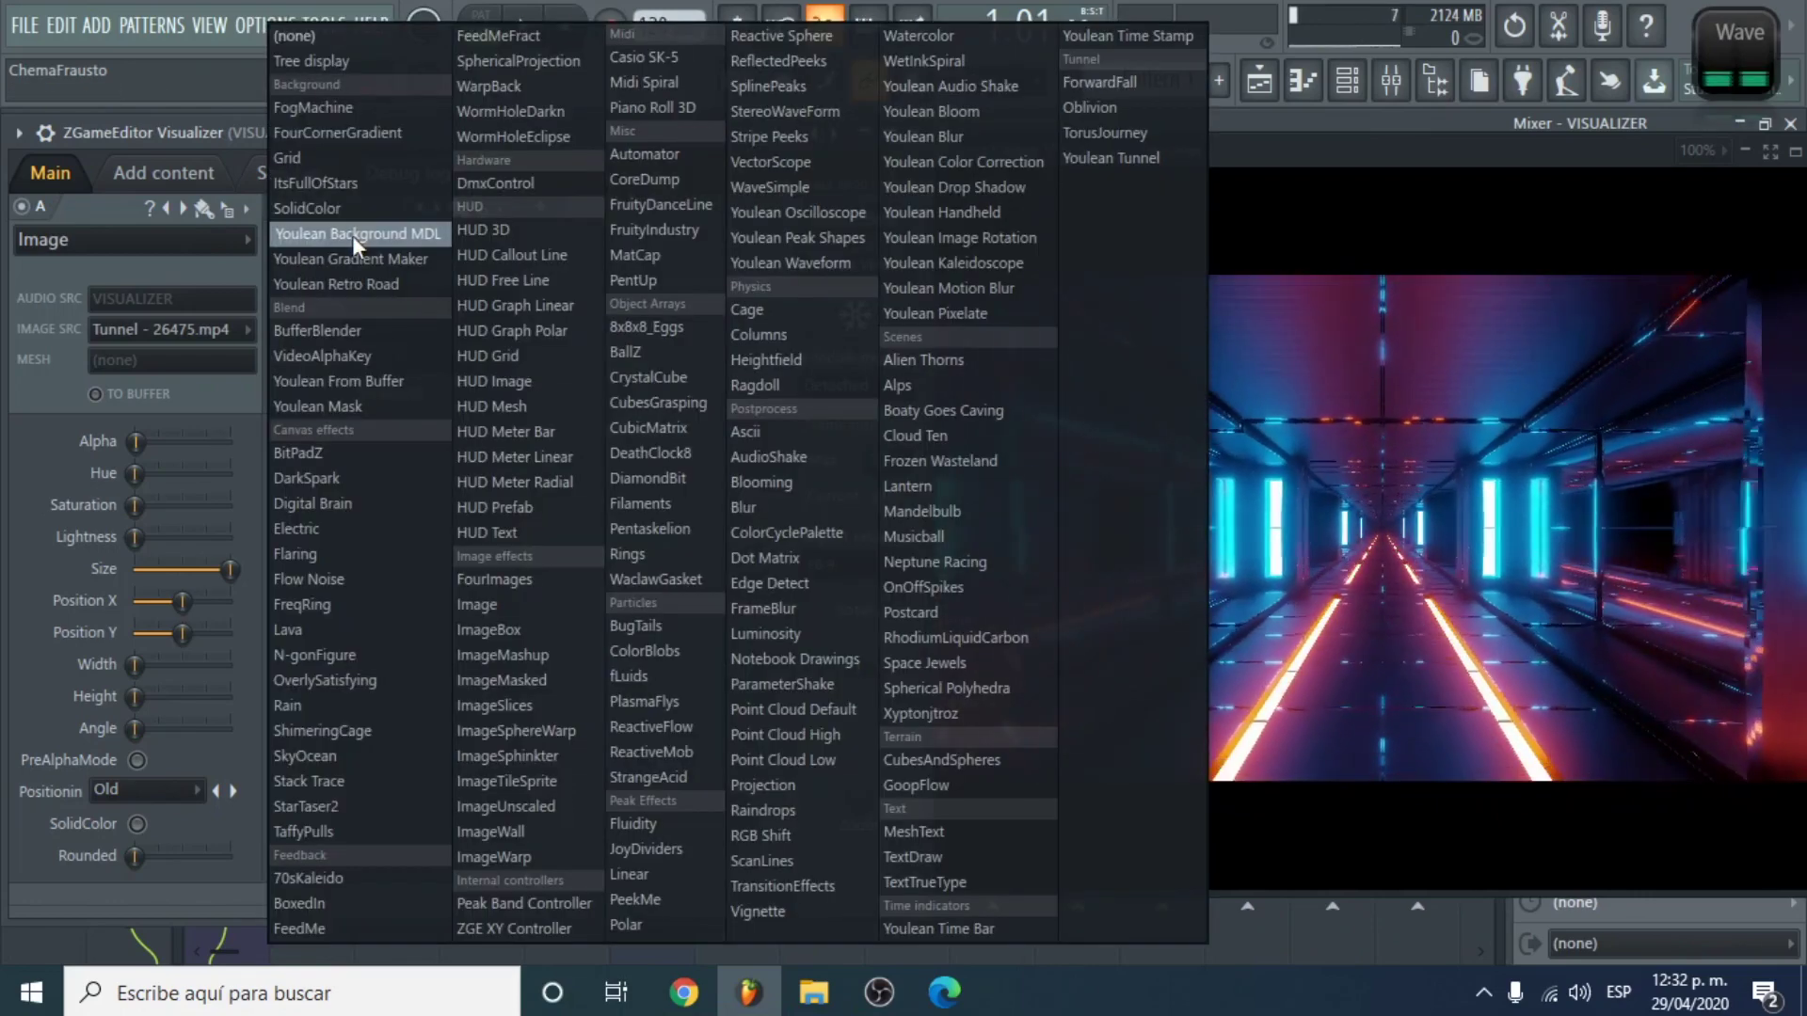
pyautogui.click(495, 604)
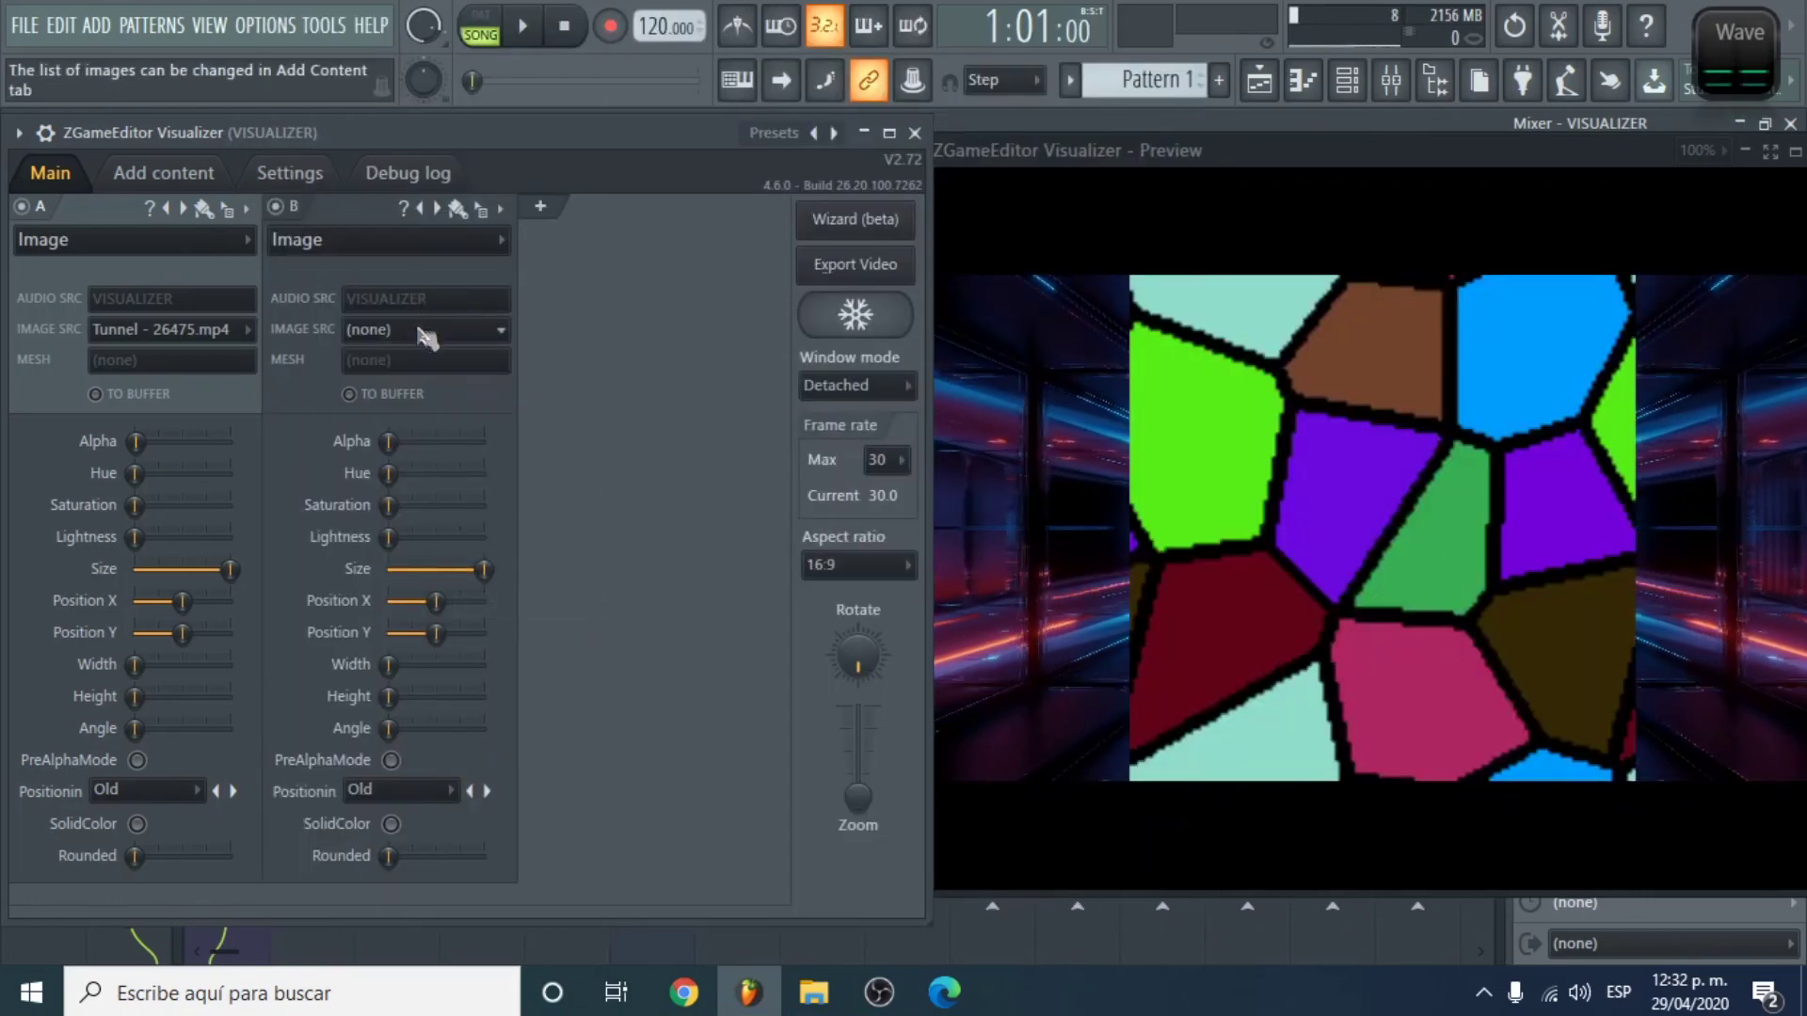
pyautogui.click(417, 327)
pyautogui.click(461, 457)
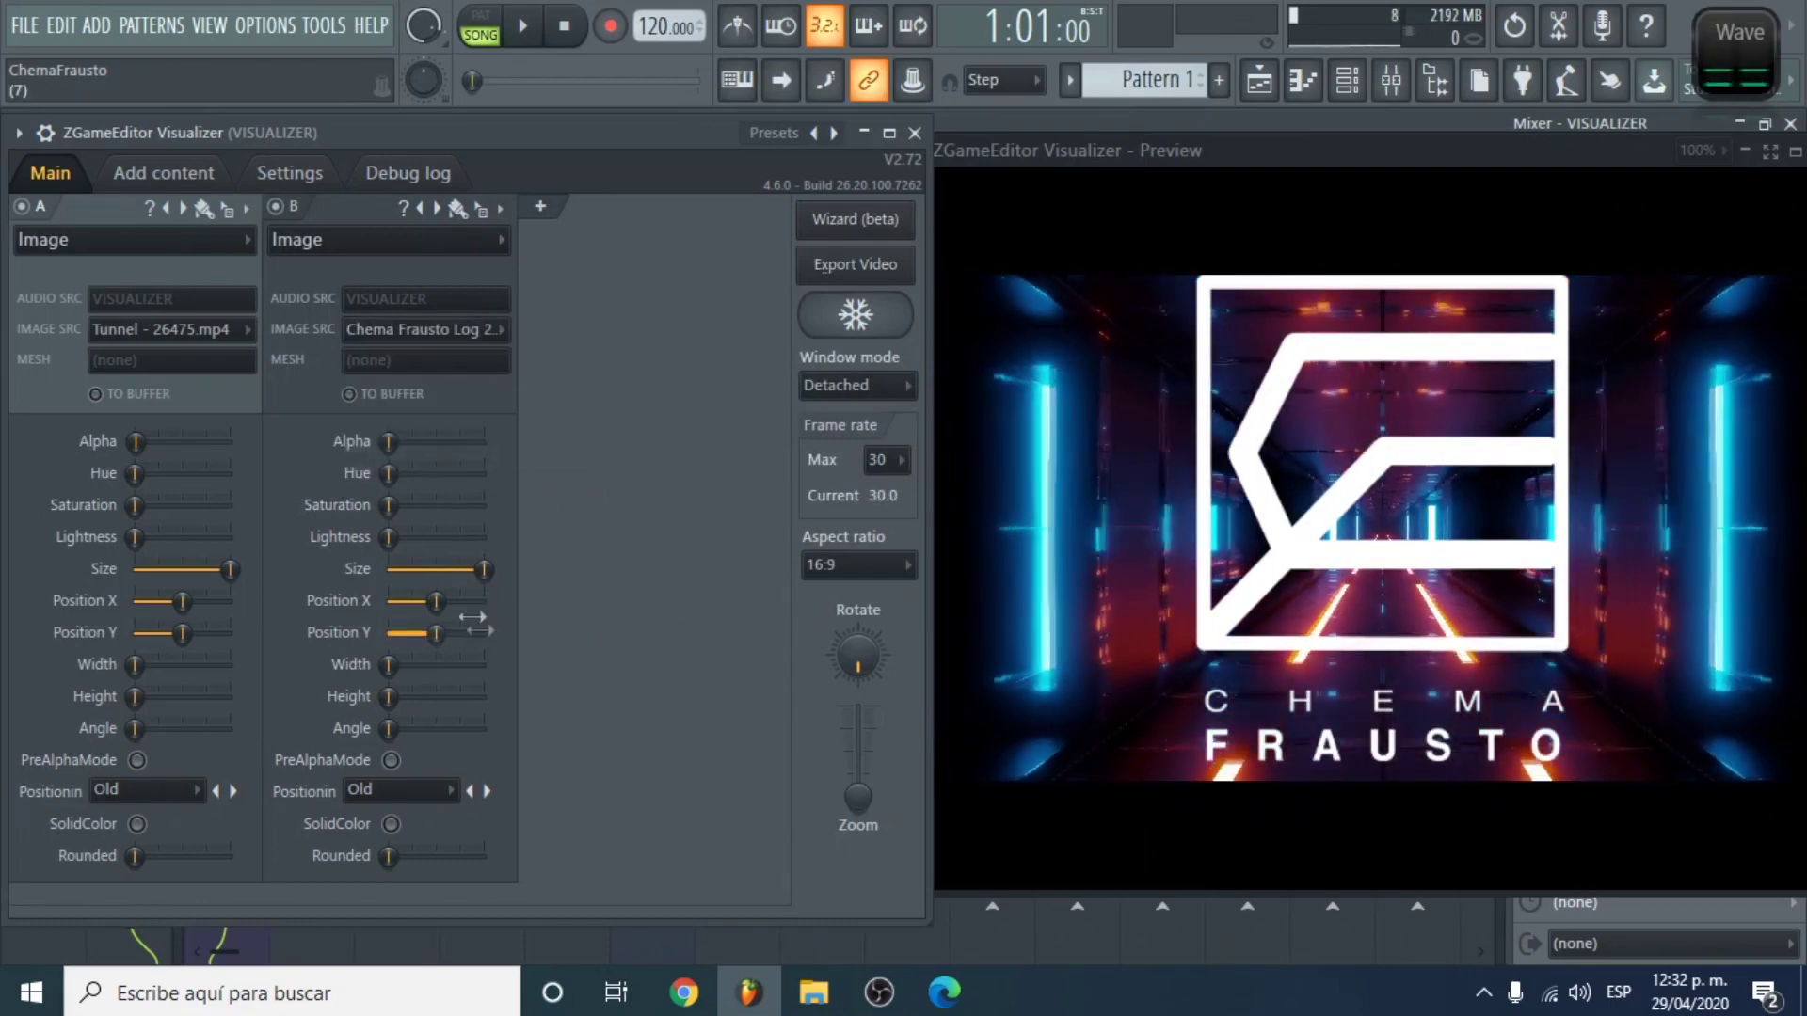
pyautogui.moveTo(483, 573); pyautogui.dragTo(465, 573)
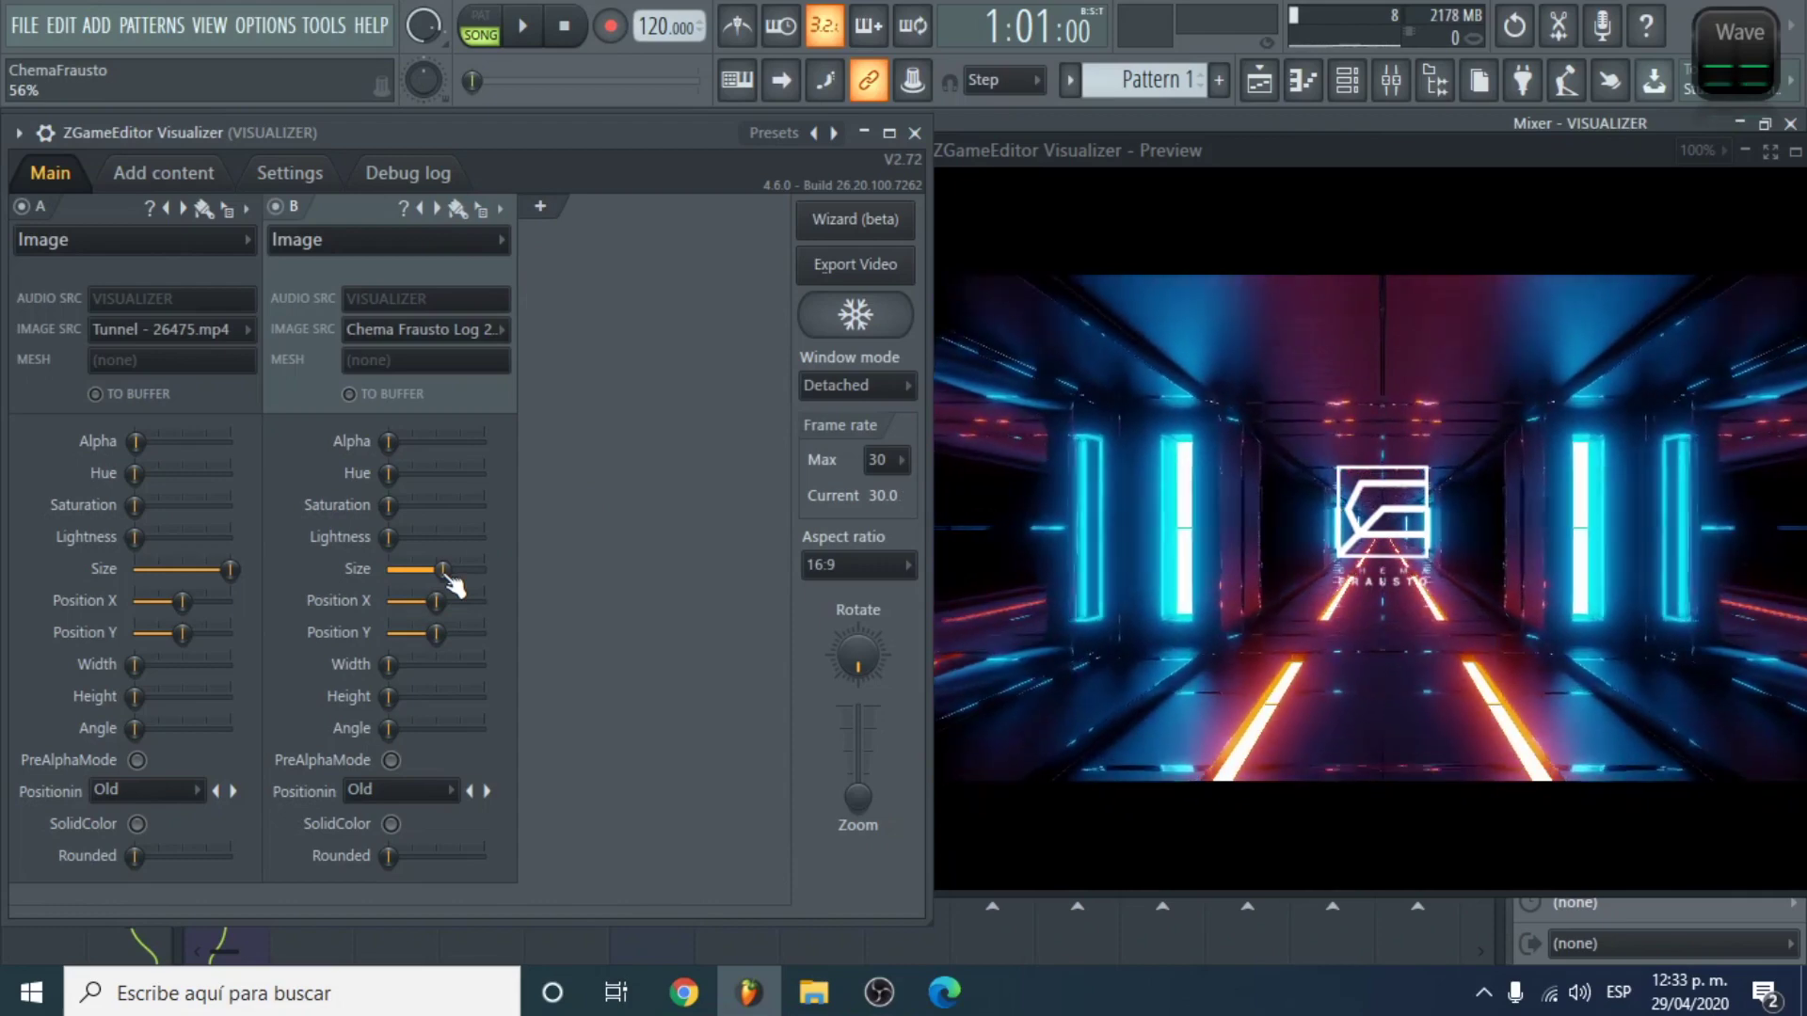
# Step: Select bars 25 to 29 of the Escape Me track in the playlist, and return to the second ZGameEditor Visualizer
pyautogui.click(914, 133)
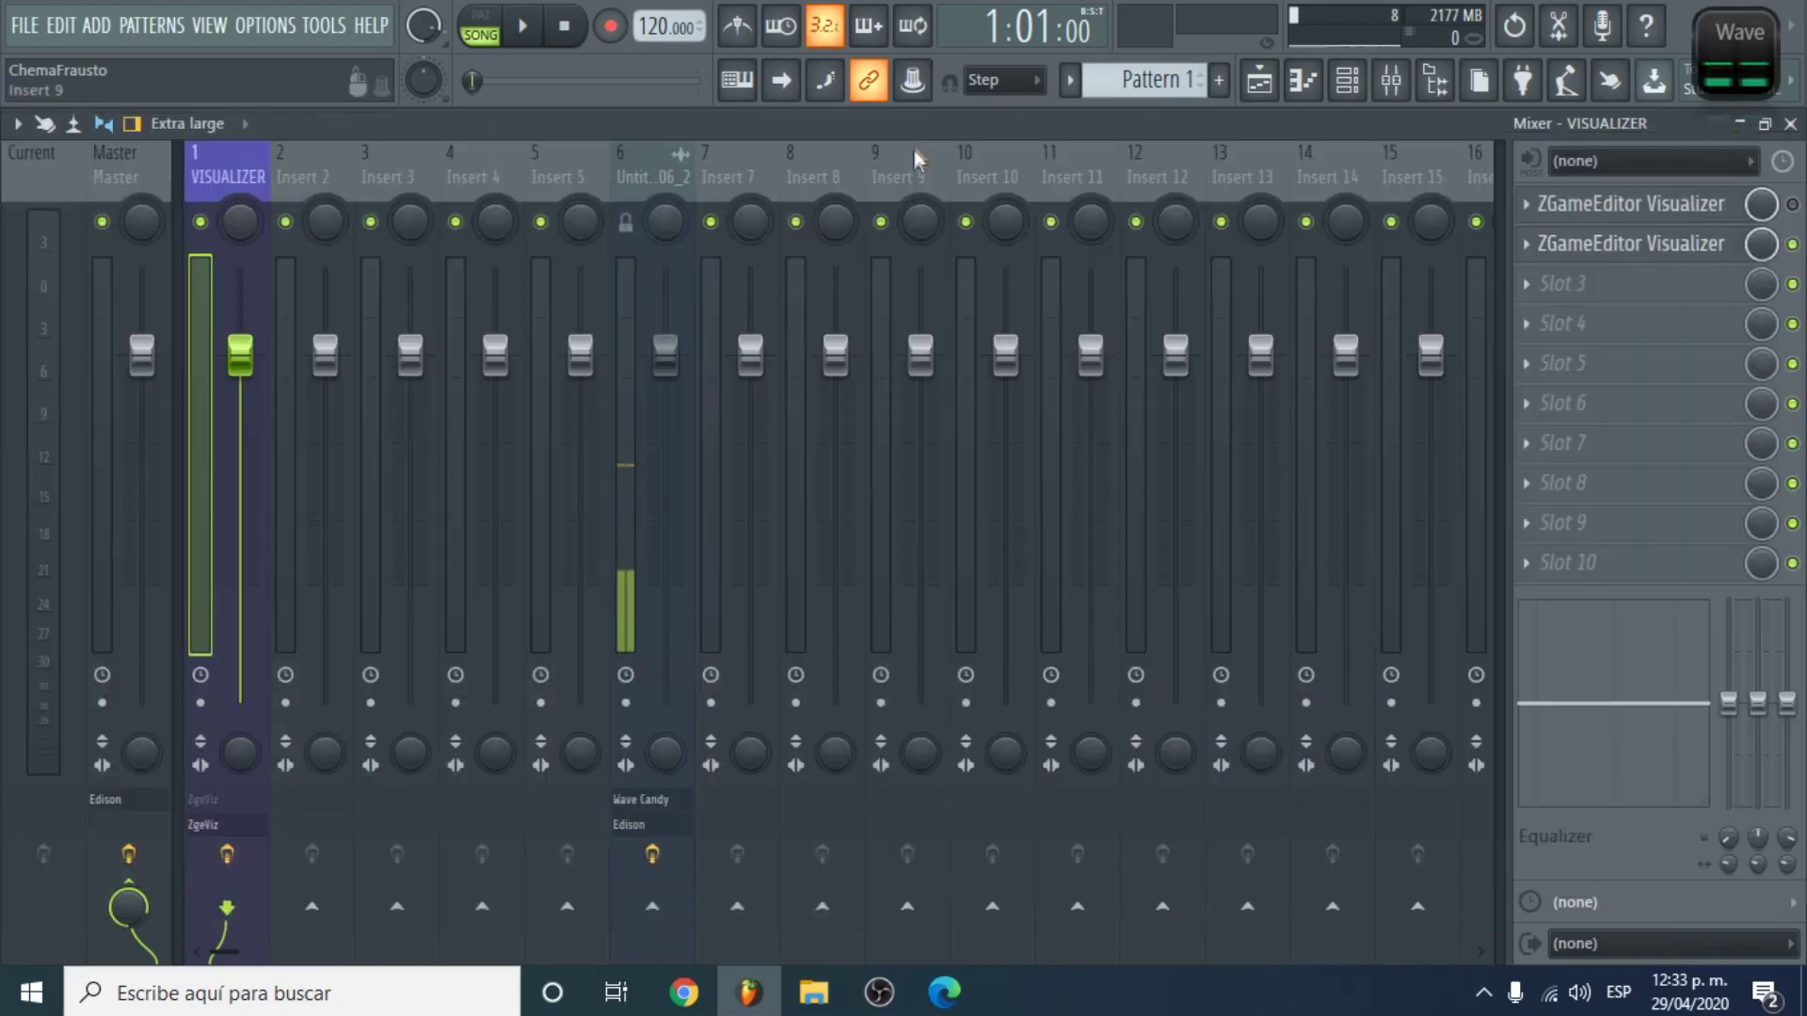
pyautogui.click(1281, 84)
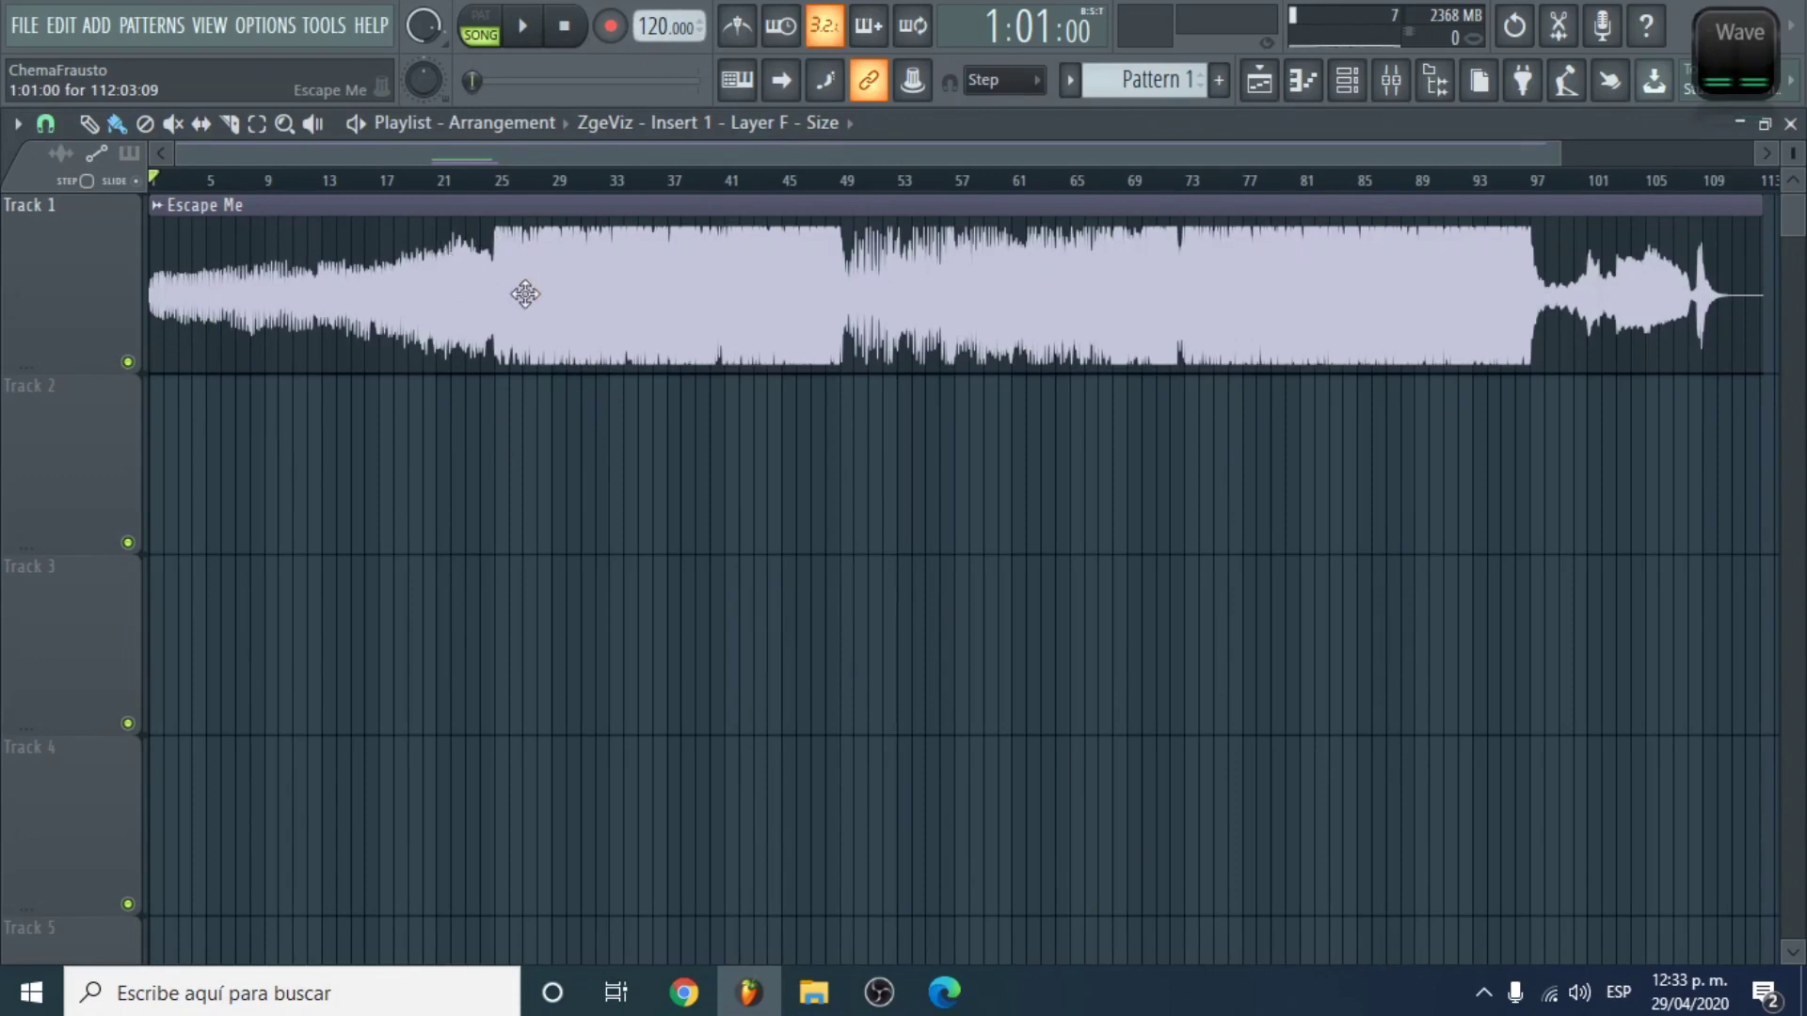
pyautogui.scroll(5, 597, 339)
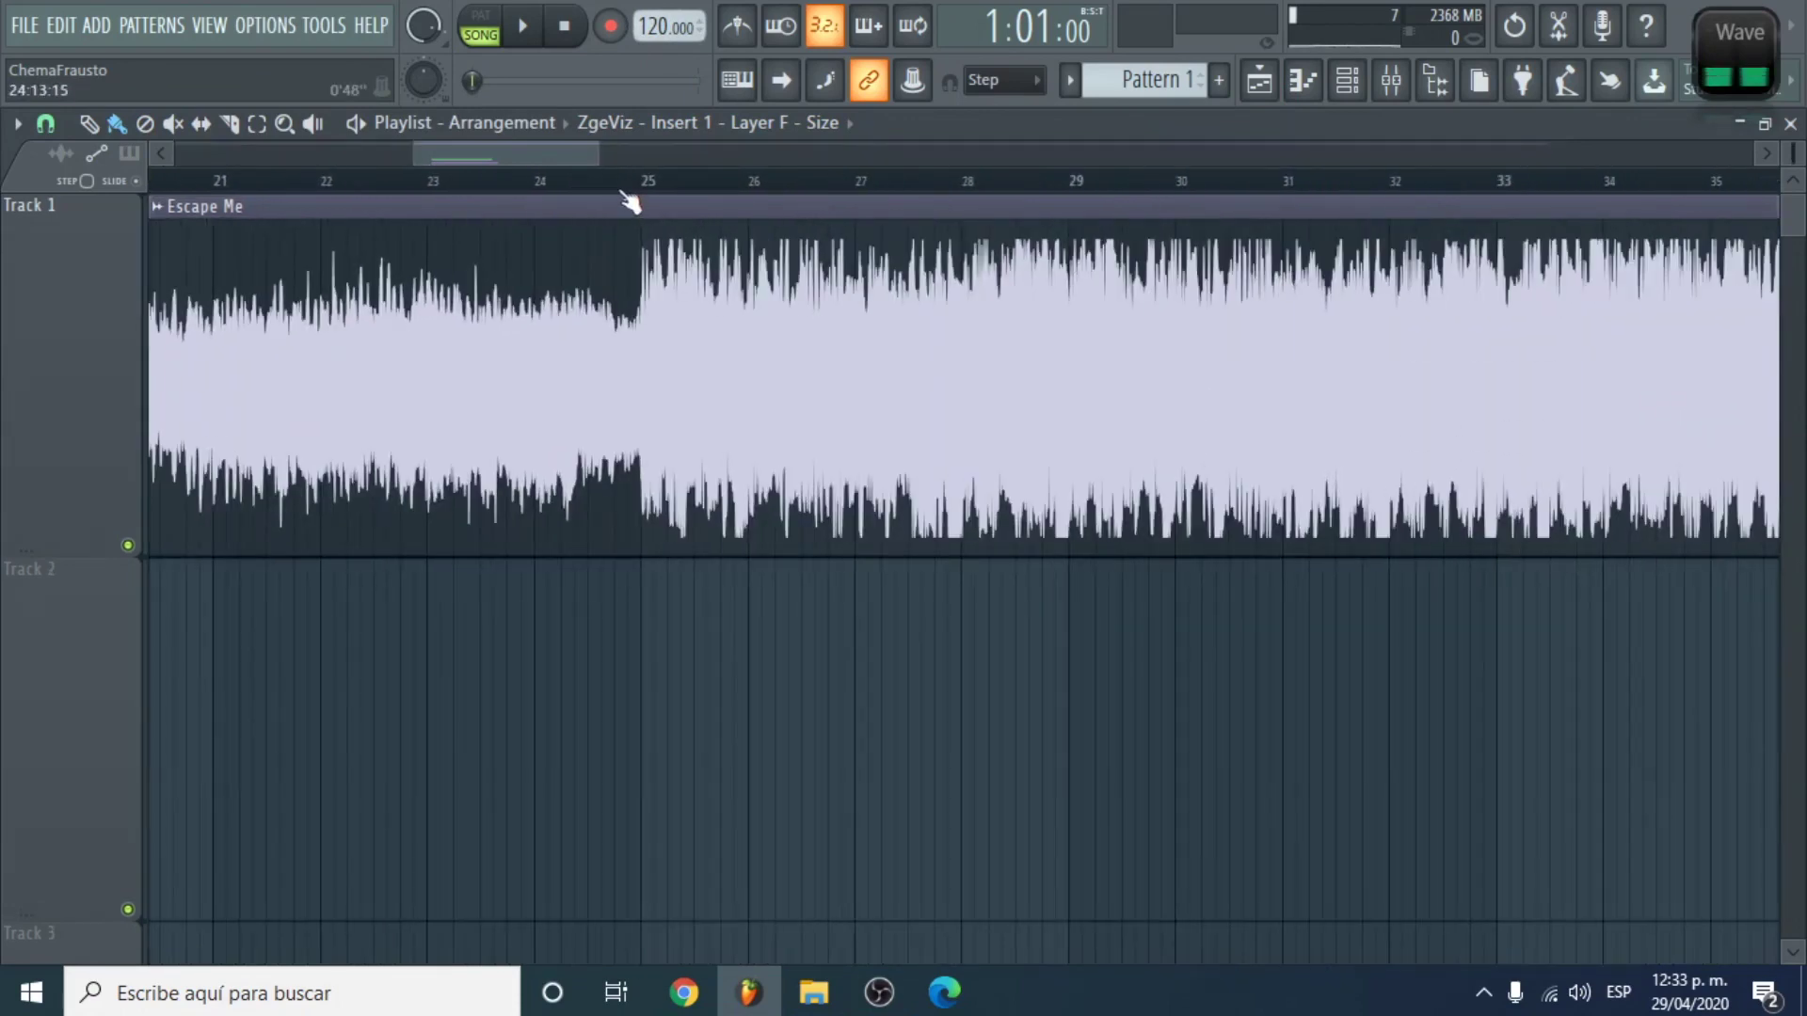
pyautogui.moveTo(646, 193); pyautogui.dragTo(1113, 201)
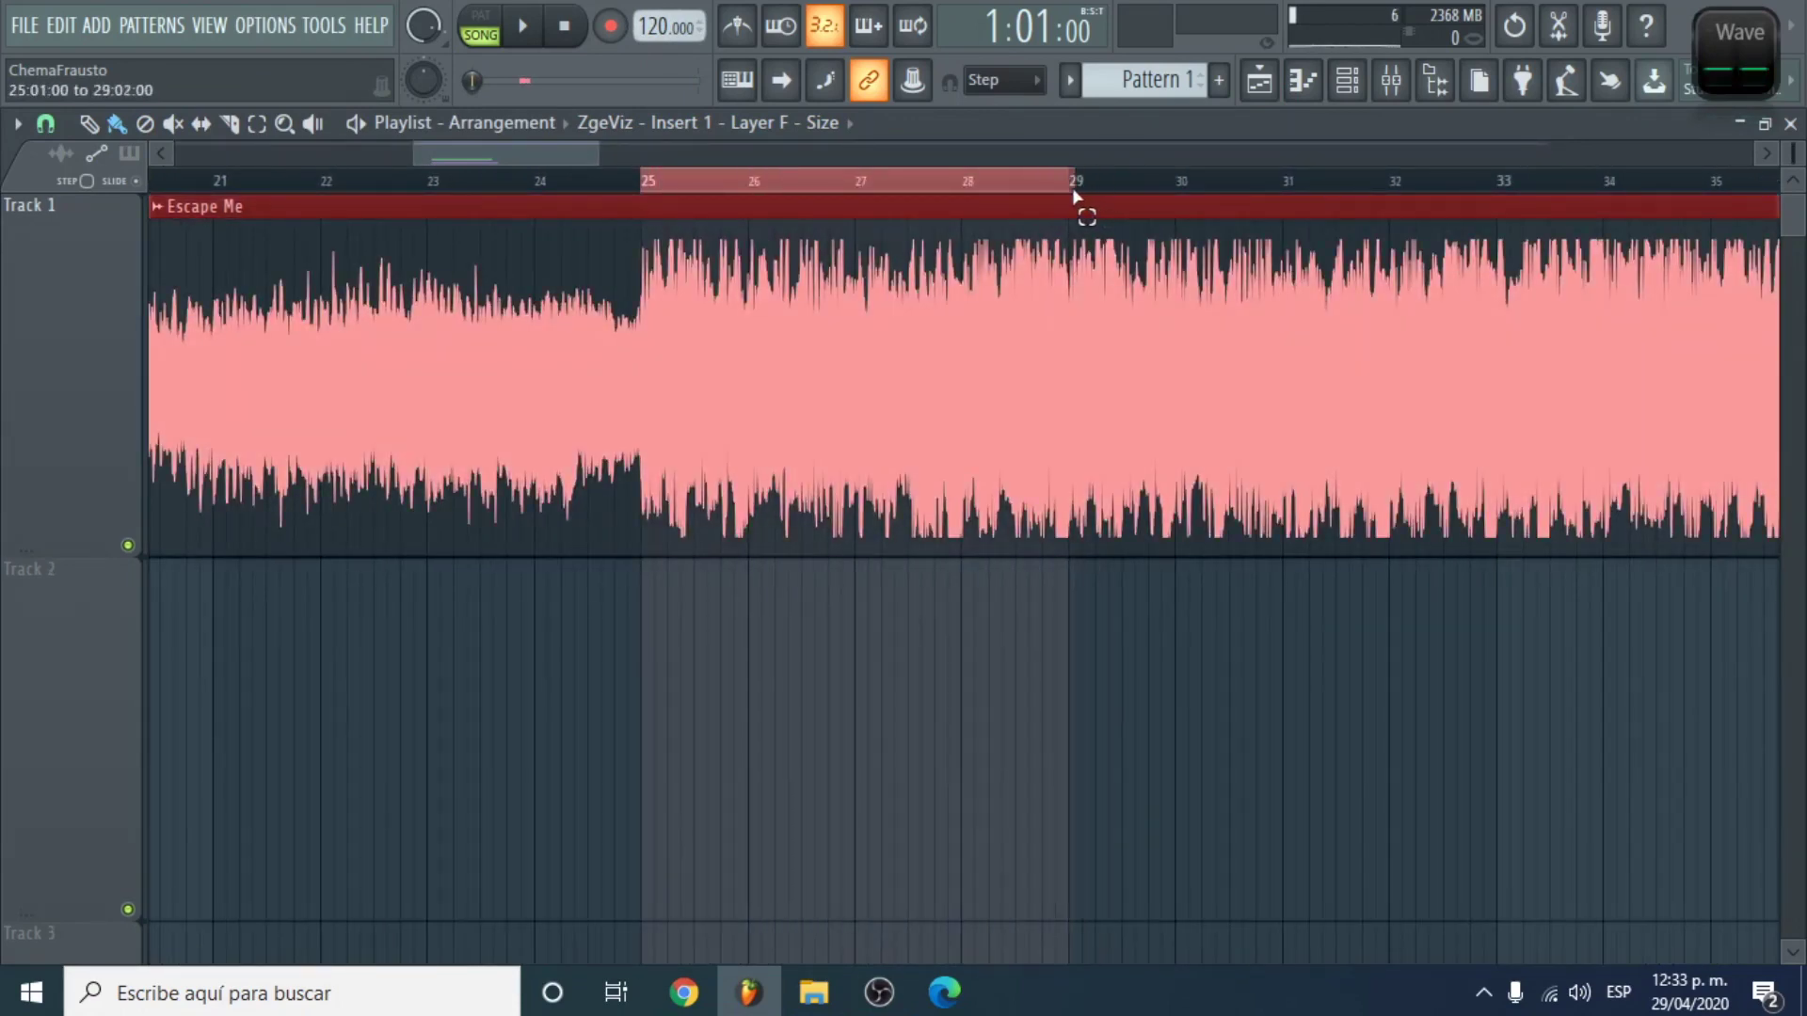
pyautogui.scroll(-8, 1100, 319)
pyautogui.press('F9')
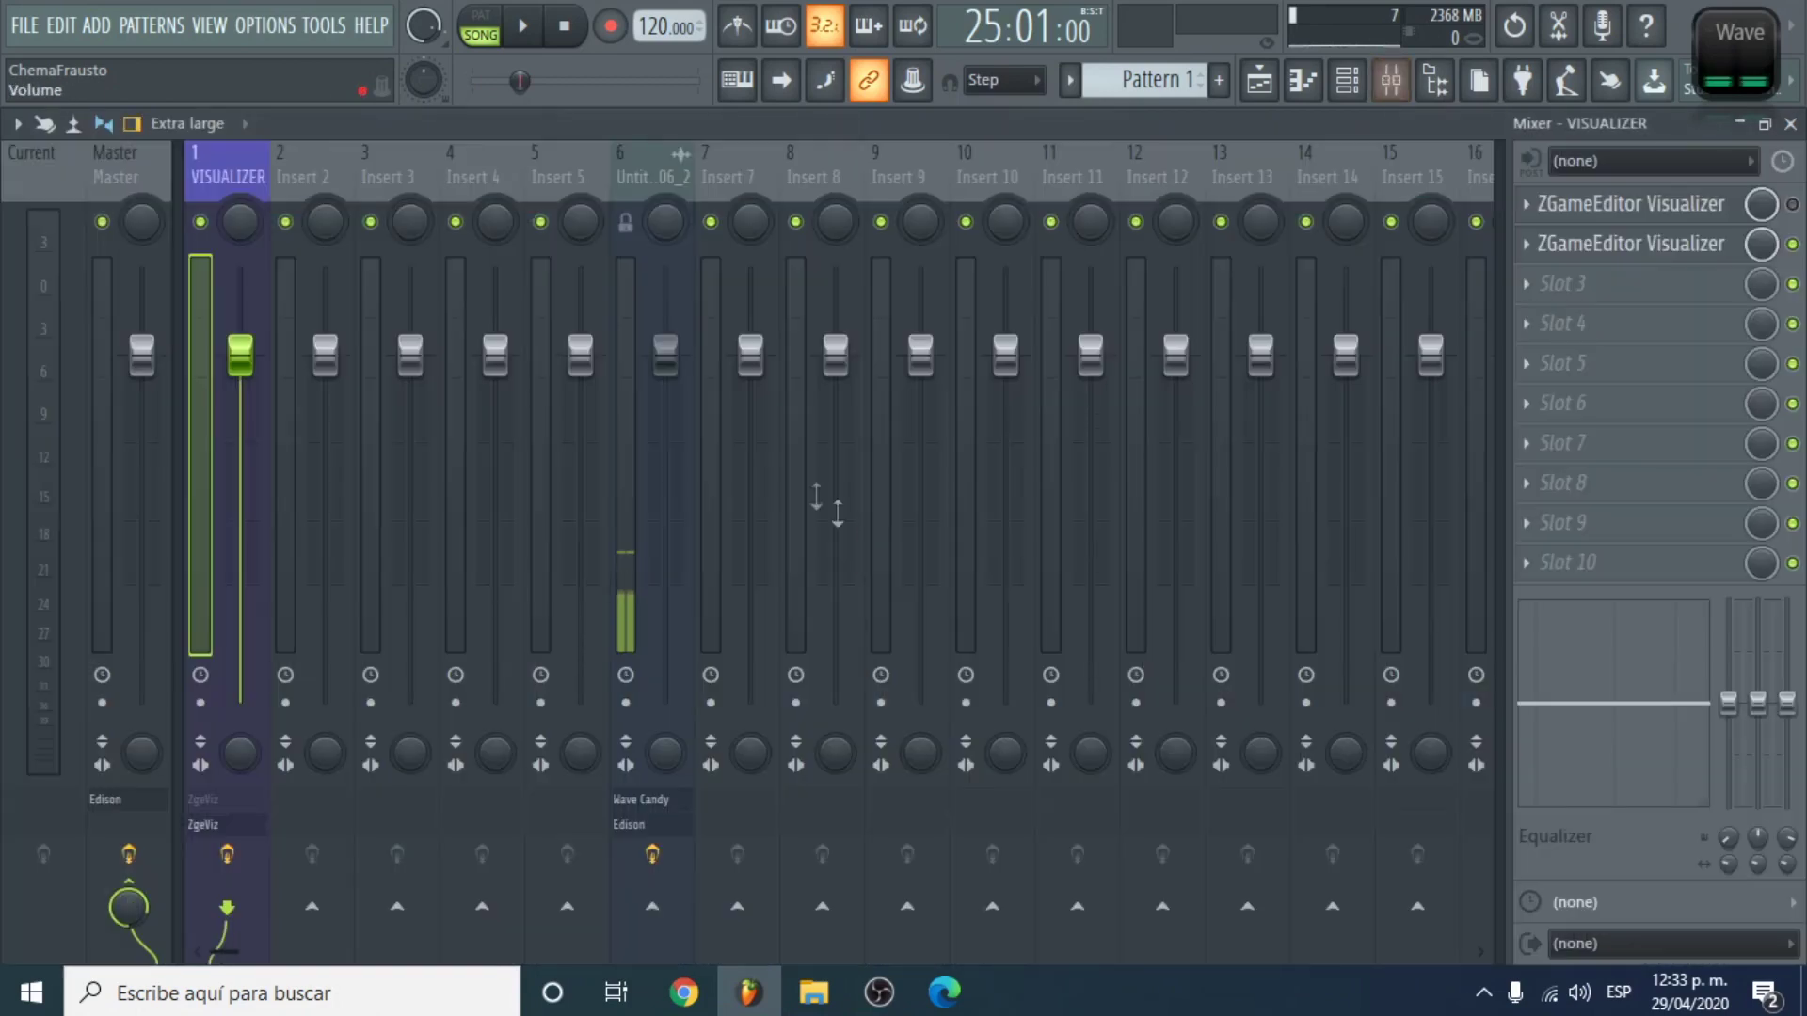
pyautogui.click(1692, 250)
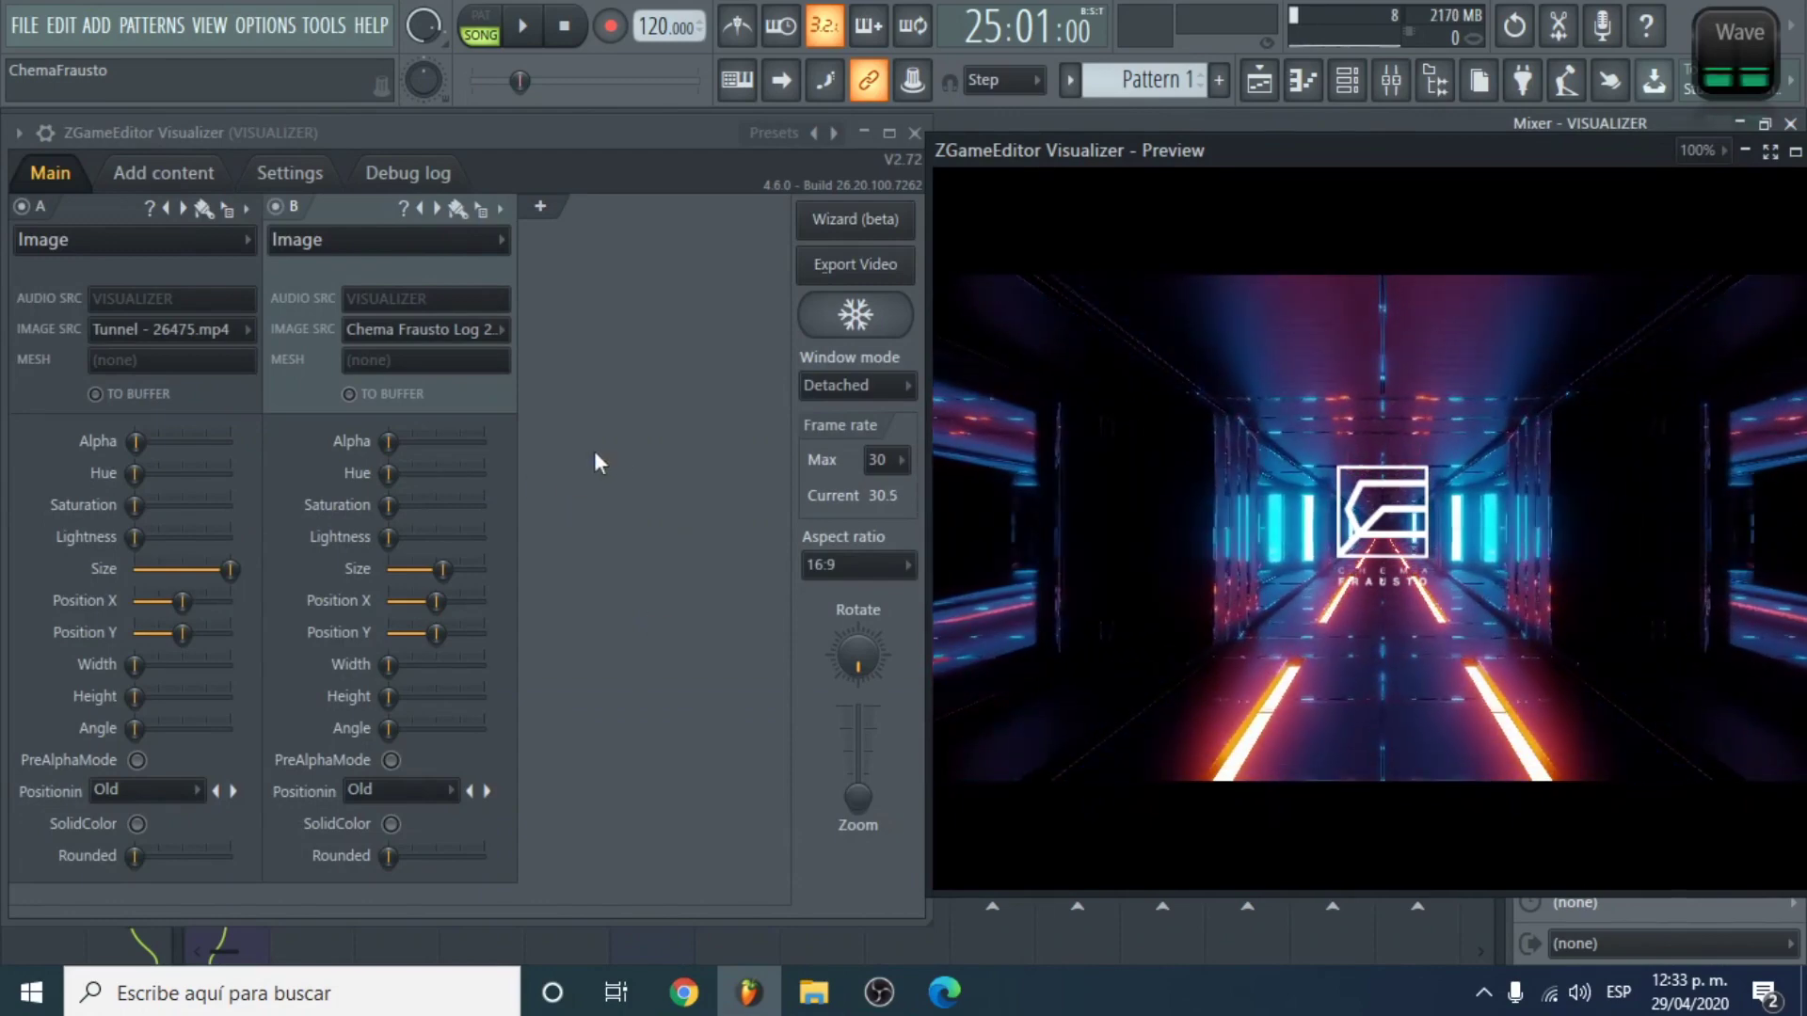
# Step: Add layer C with the Youlean Background MDL effect
pyautogui.click(540, 211)
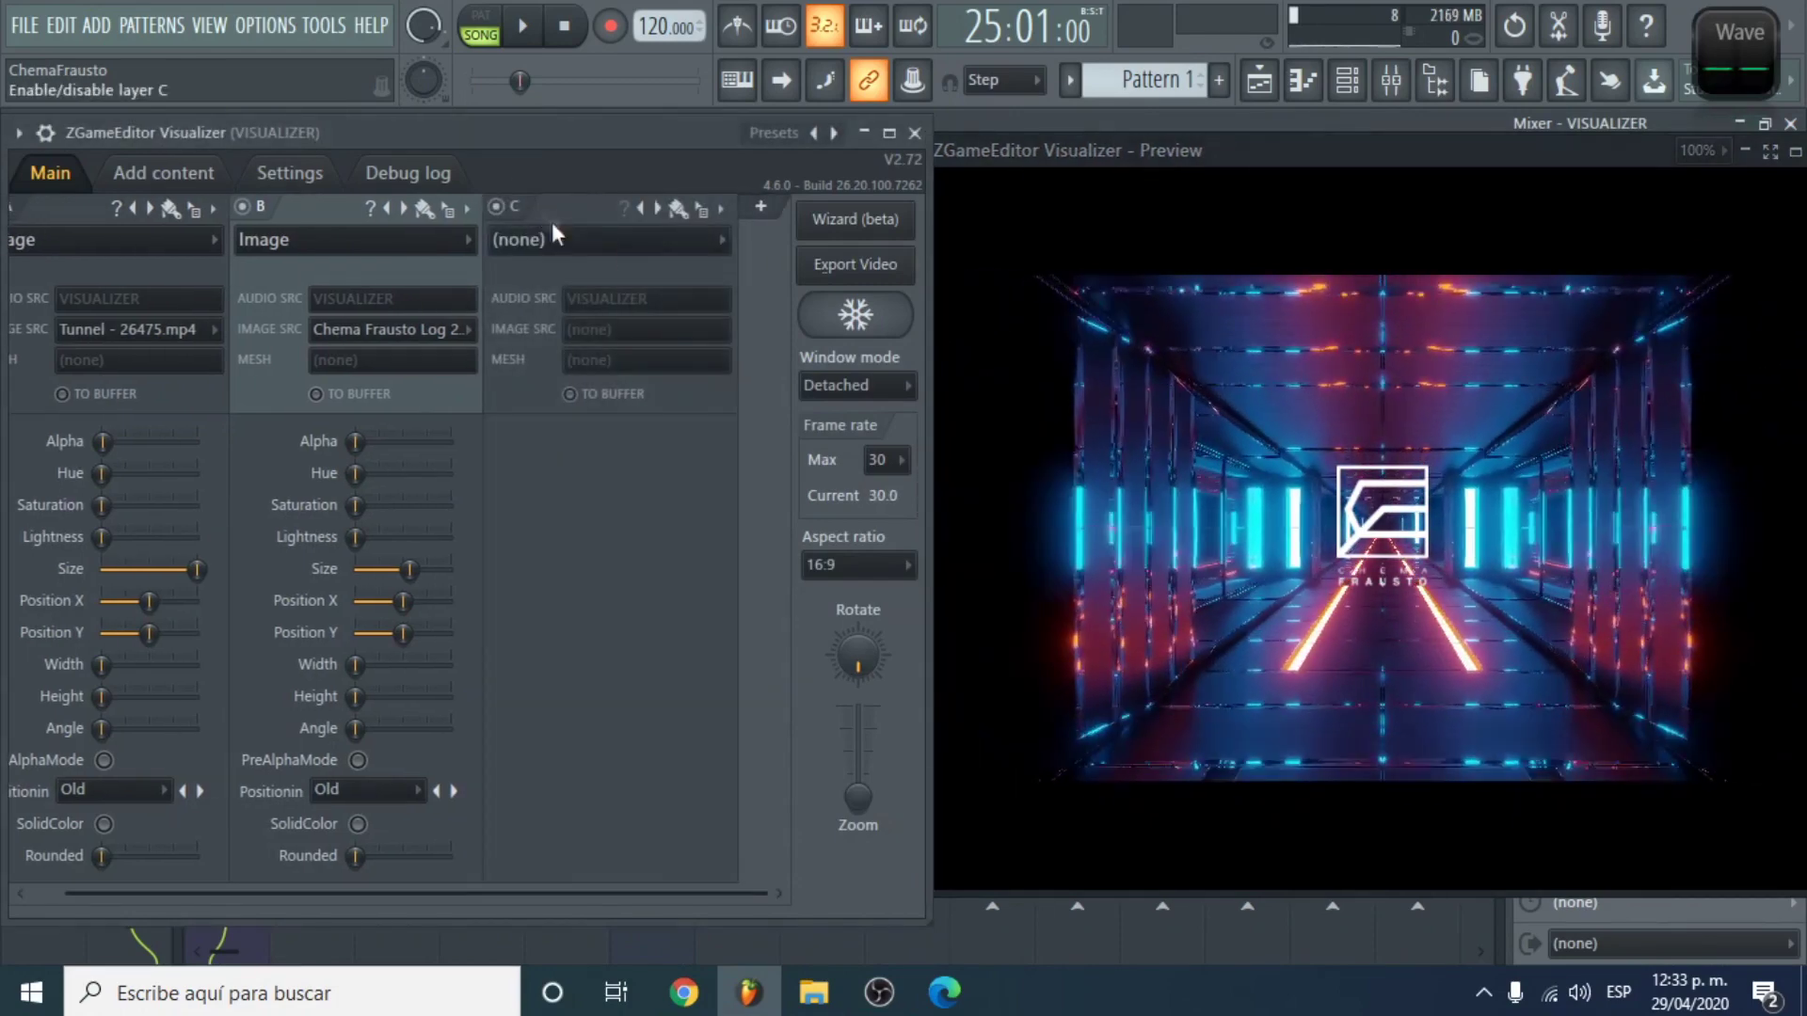
pyautogui.click(614, 241)
pyautogui.click(602, 245)
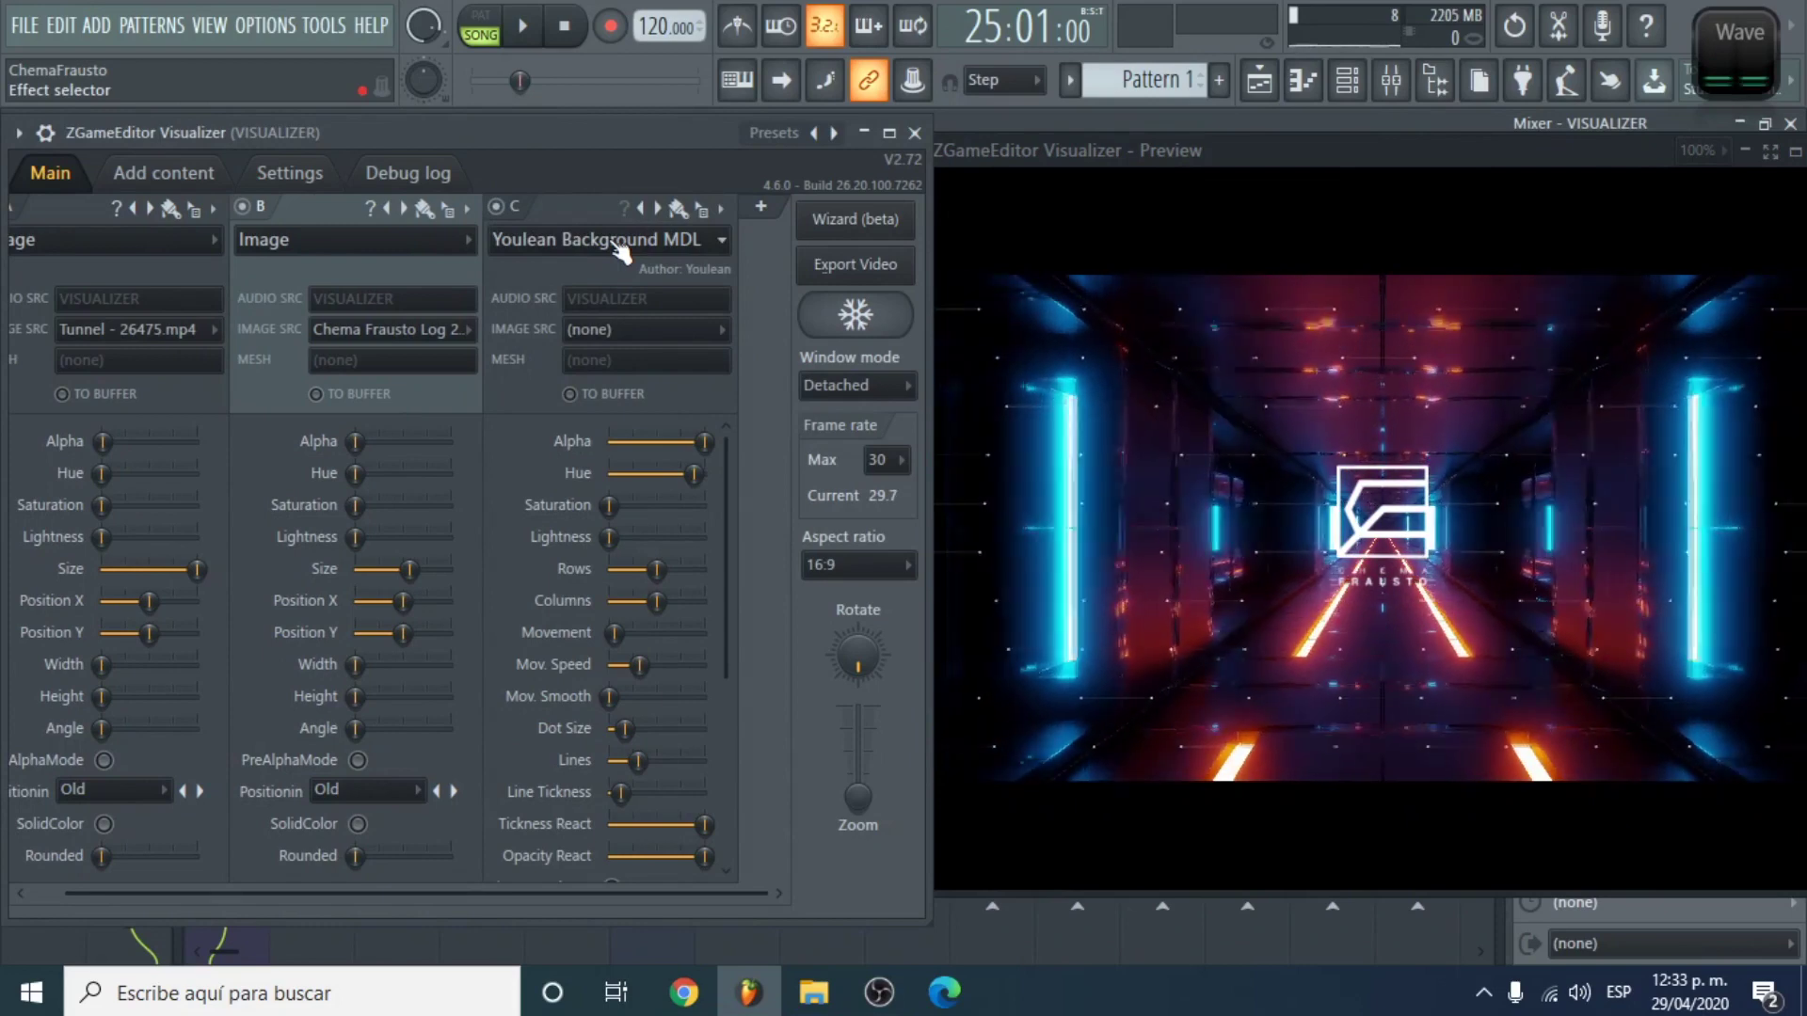
# Step: Add layer D with the Polar effect and slightly increase its radius to widen the circle around the logo
pyautogui.click(761, 205)
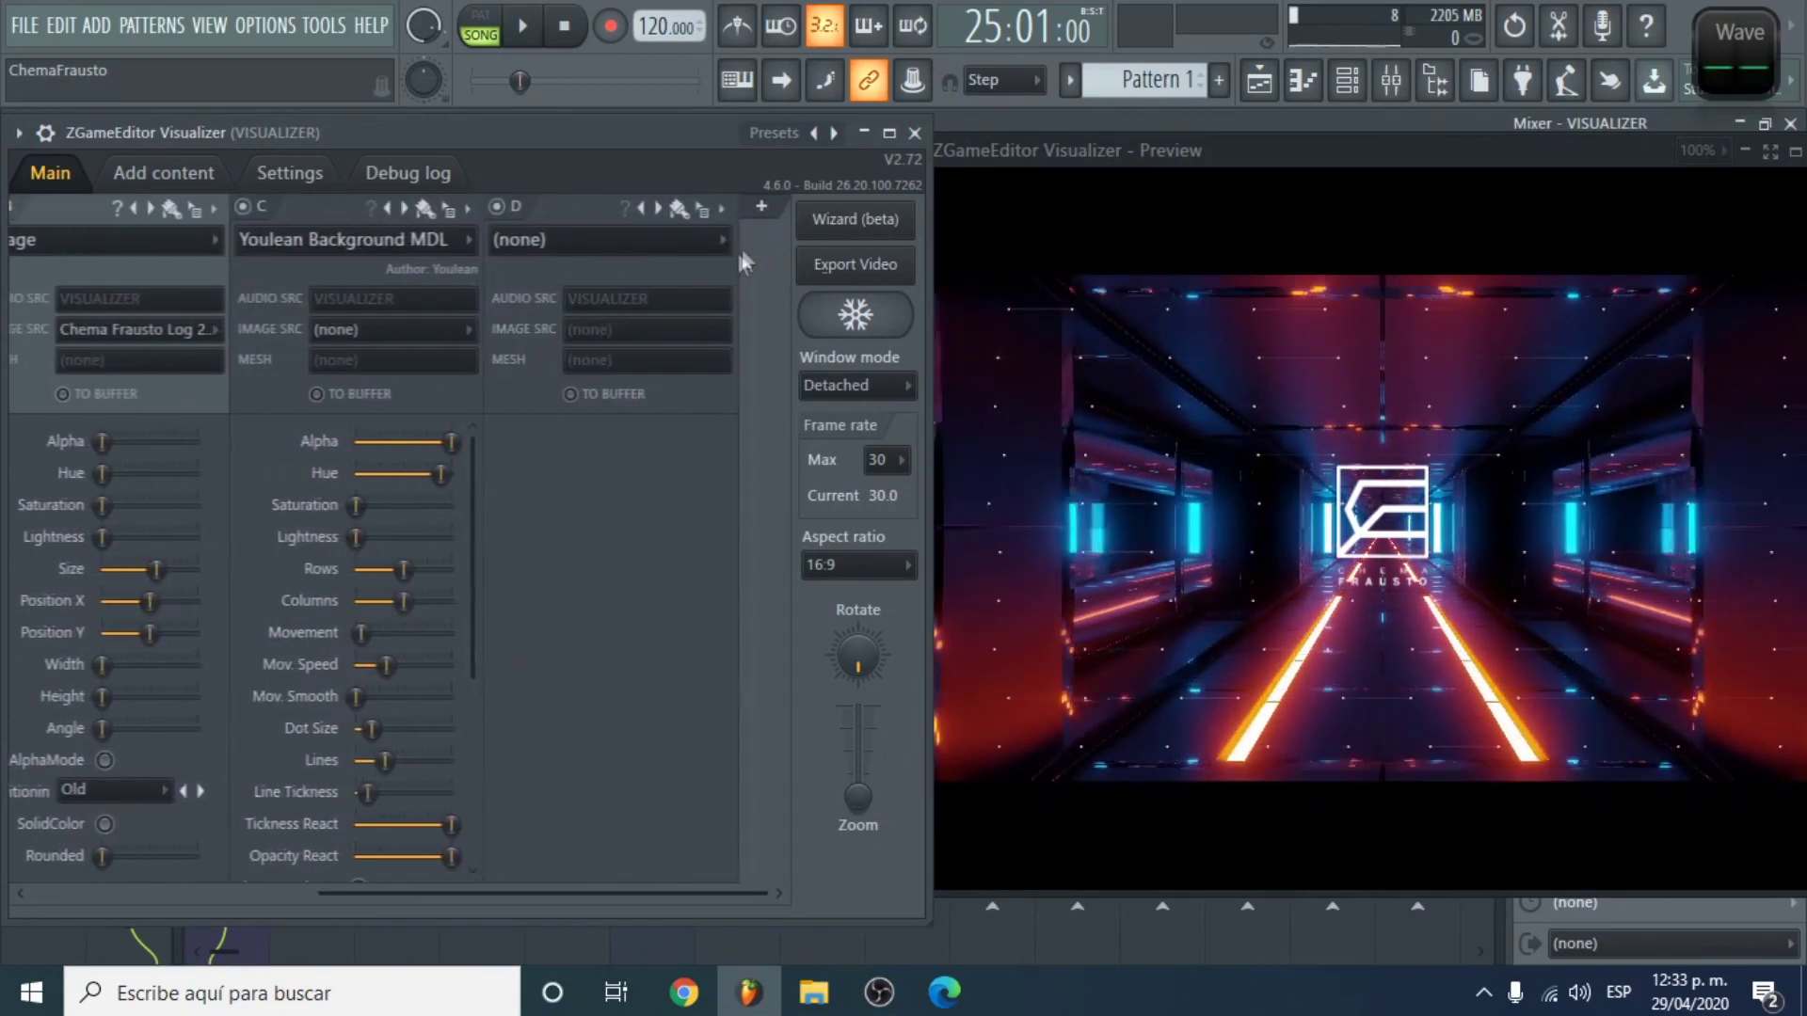
pyautogui.click(632, 246)
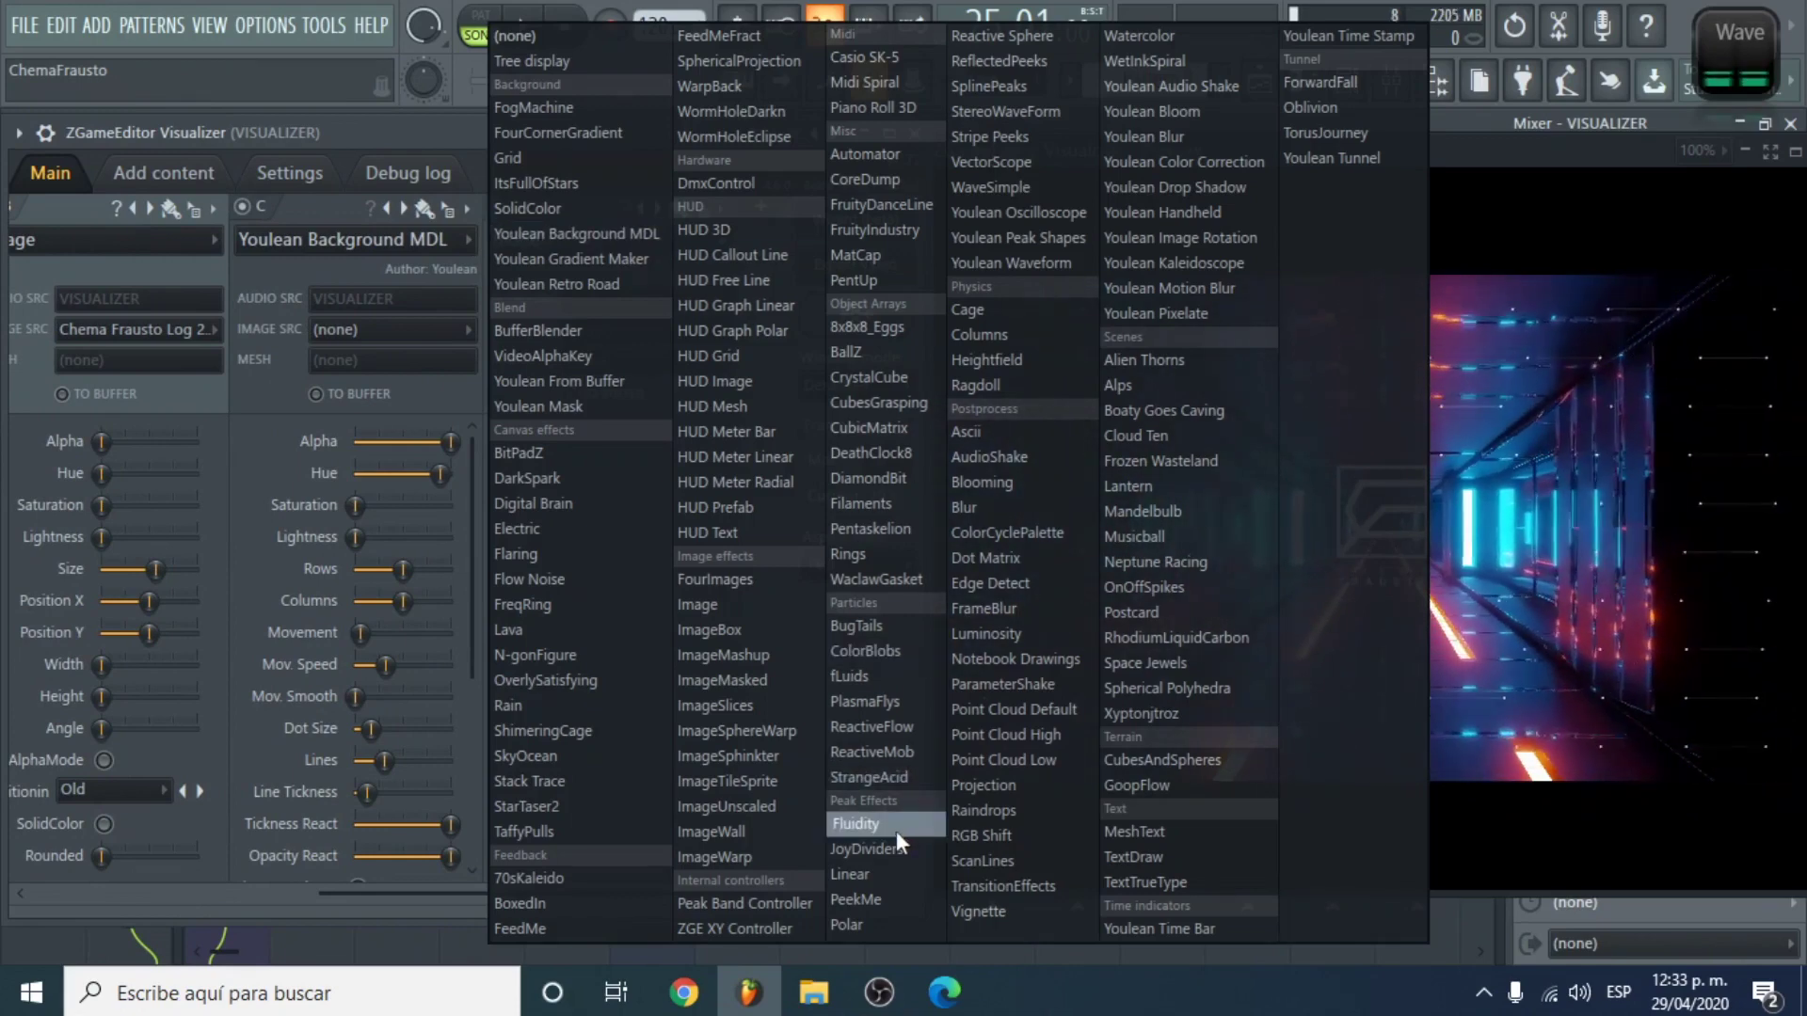
pyautogui.click(865, 916)
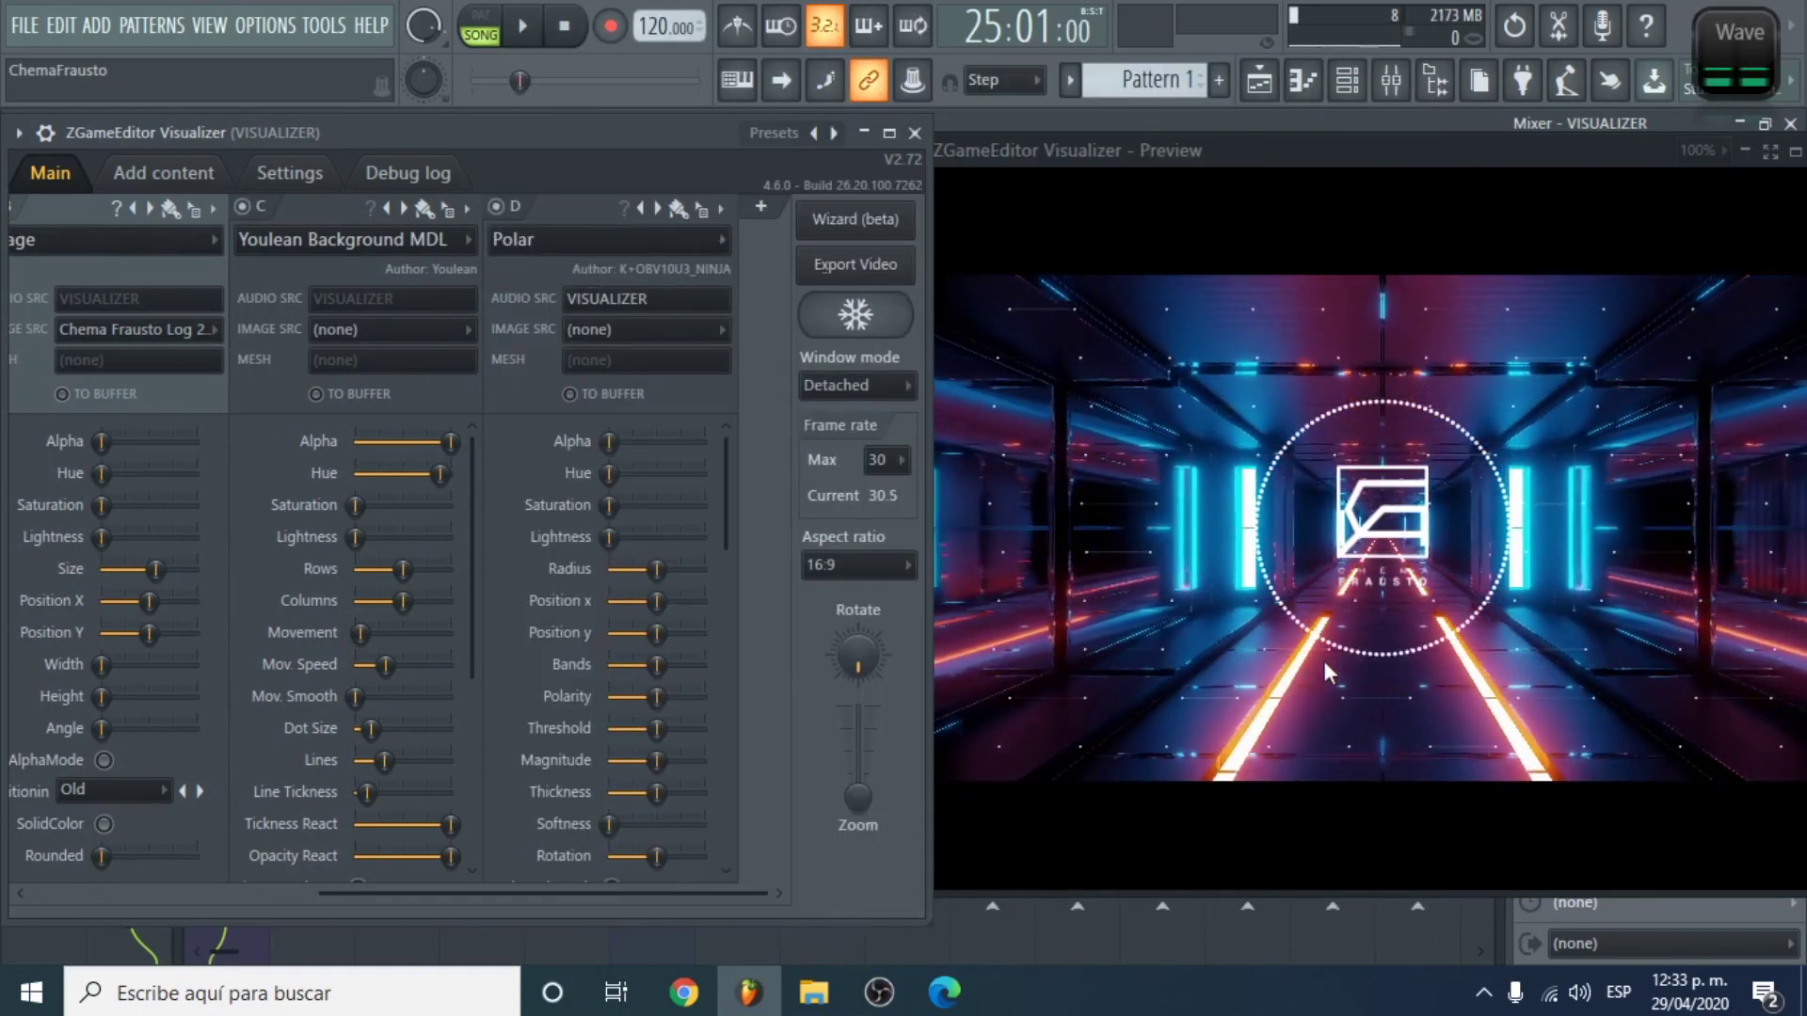
pyautogui.click(657, 569)
pyautogui.moveTo(657, 570); pyautogui.dragTo(668, 569)
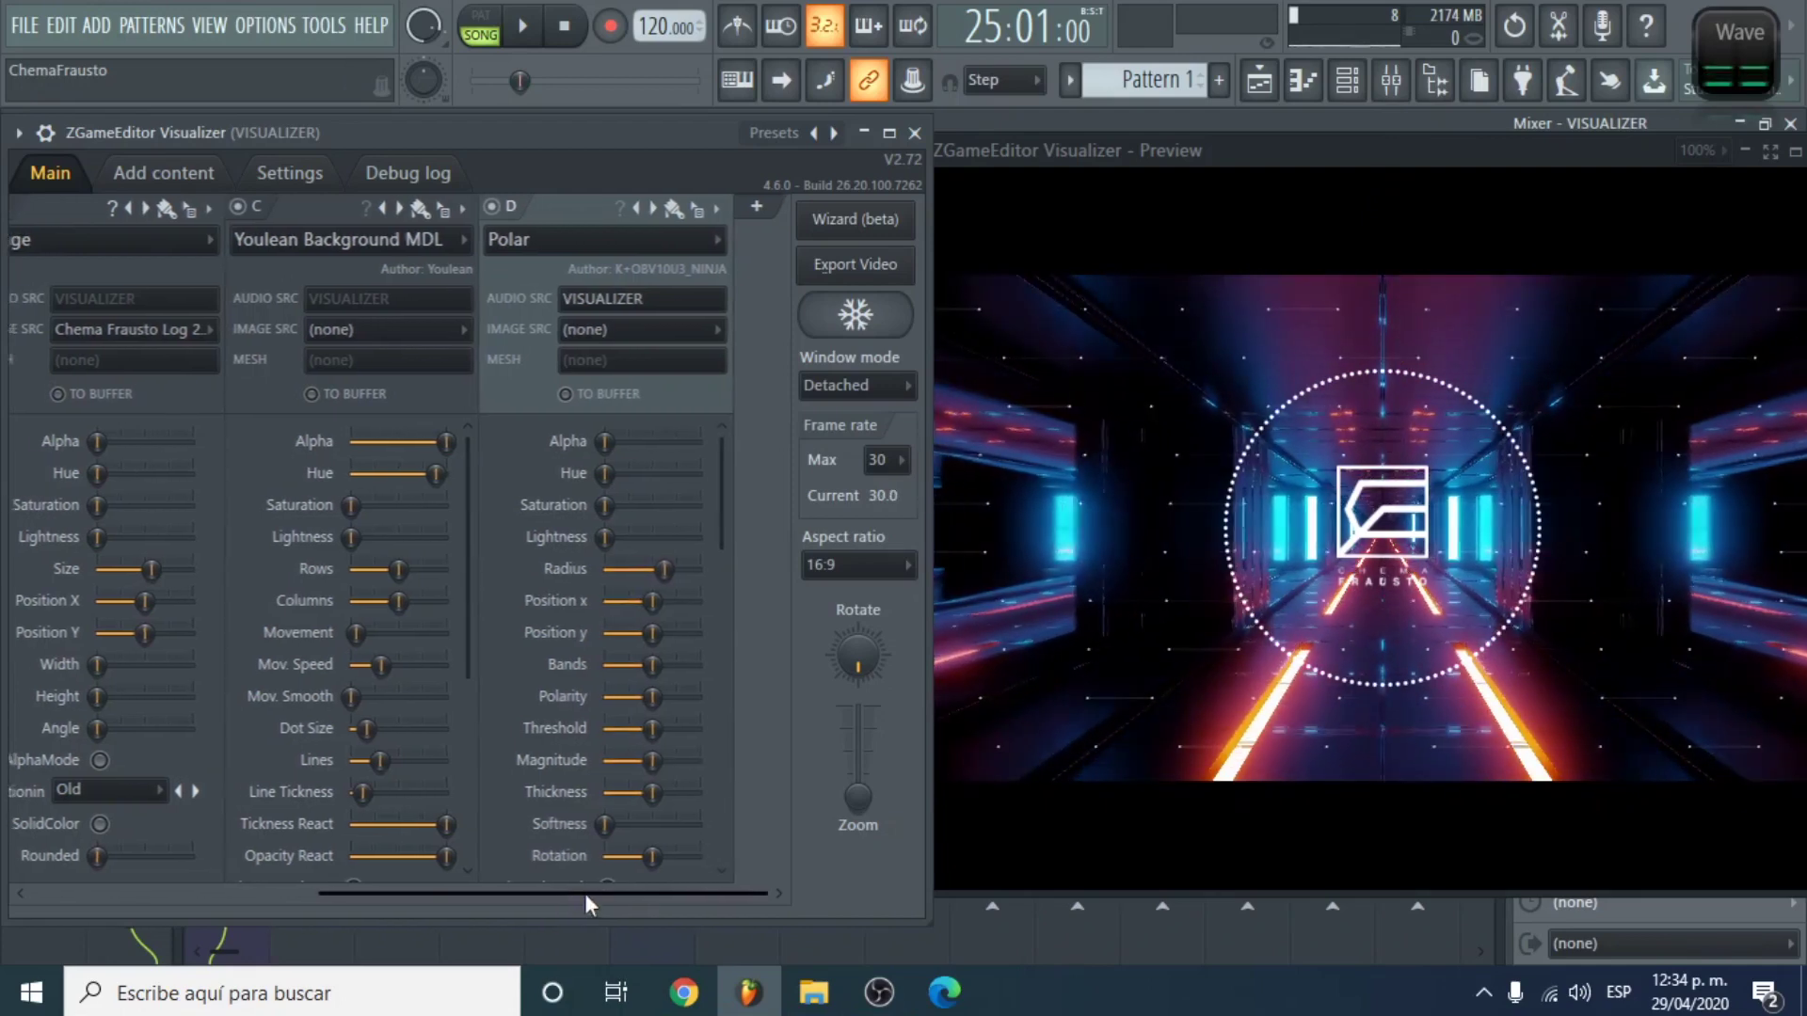
# Step: Add layer E with the Youlean Time Stamp effect and place the time at mid-height near the right edge of the picture
pyautogui.click(762, 211)
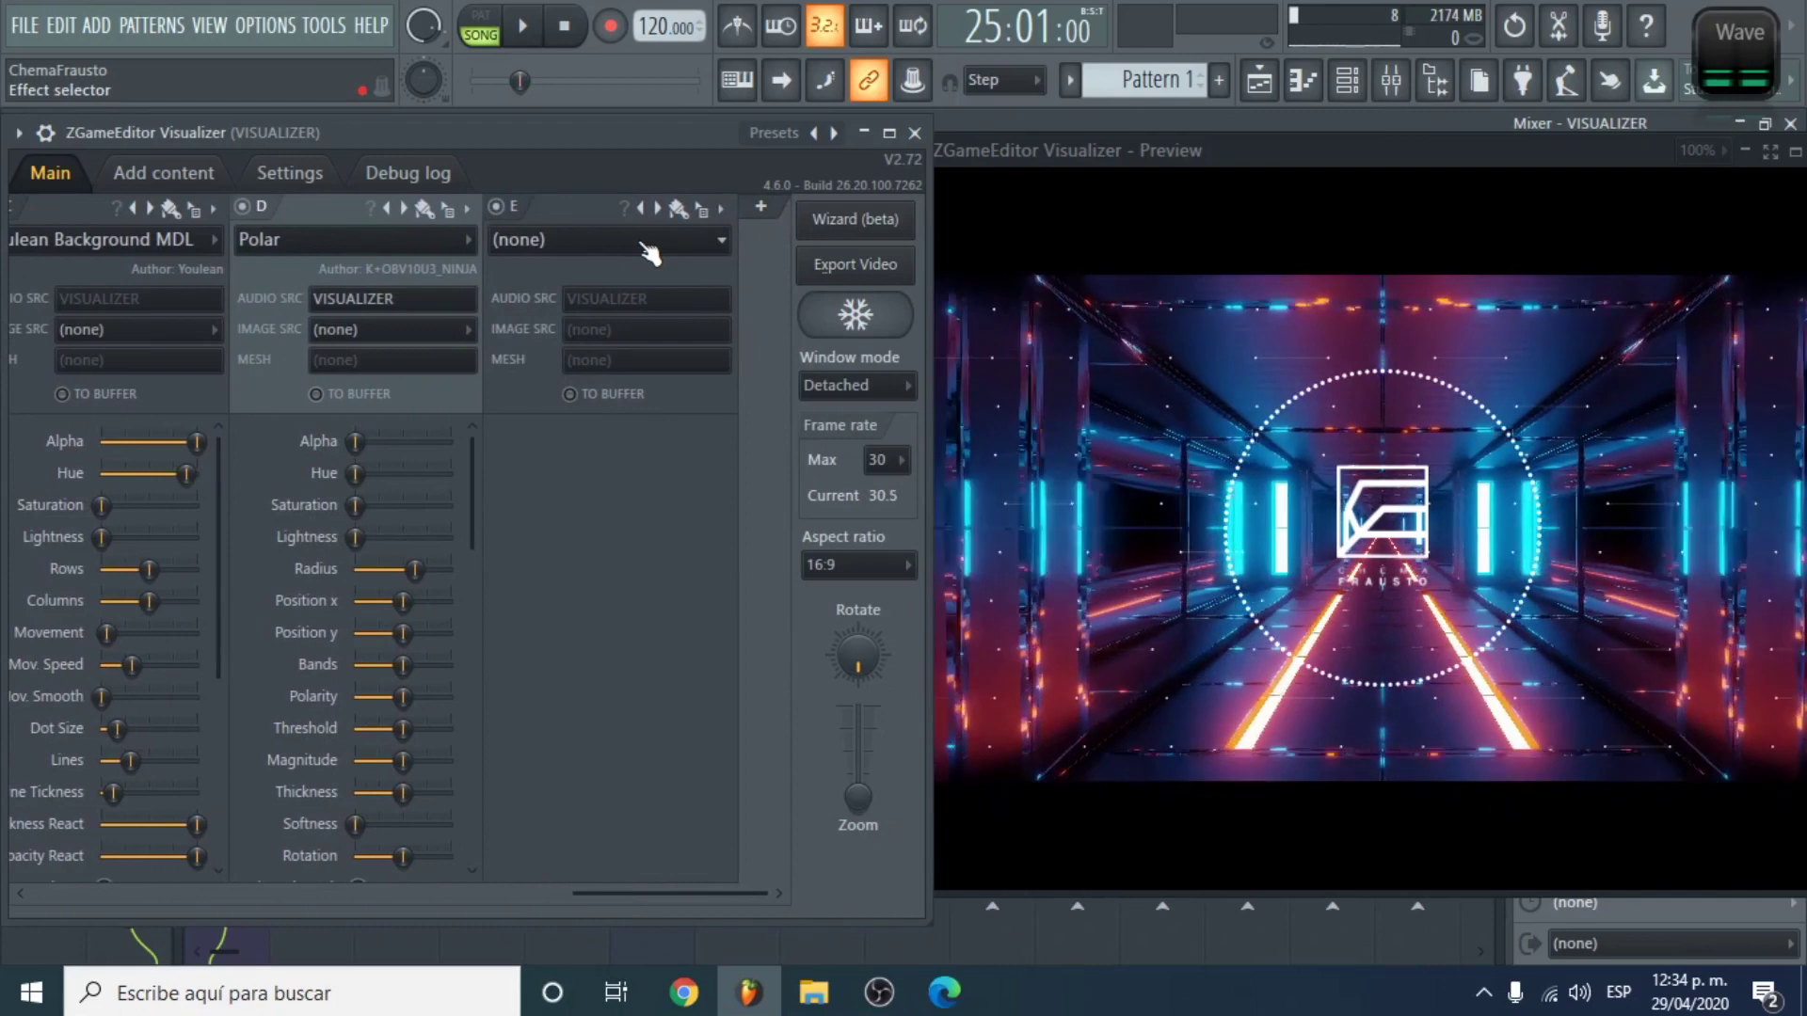
pyautogui.click(641, 244)
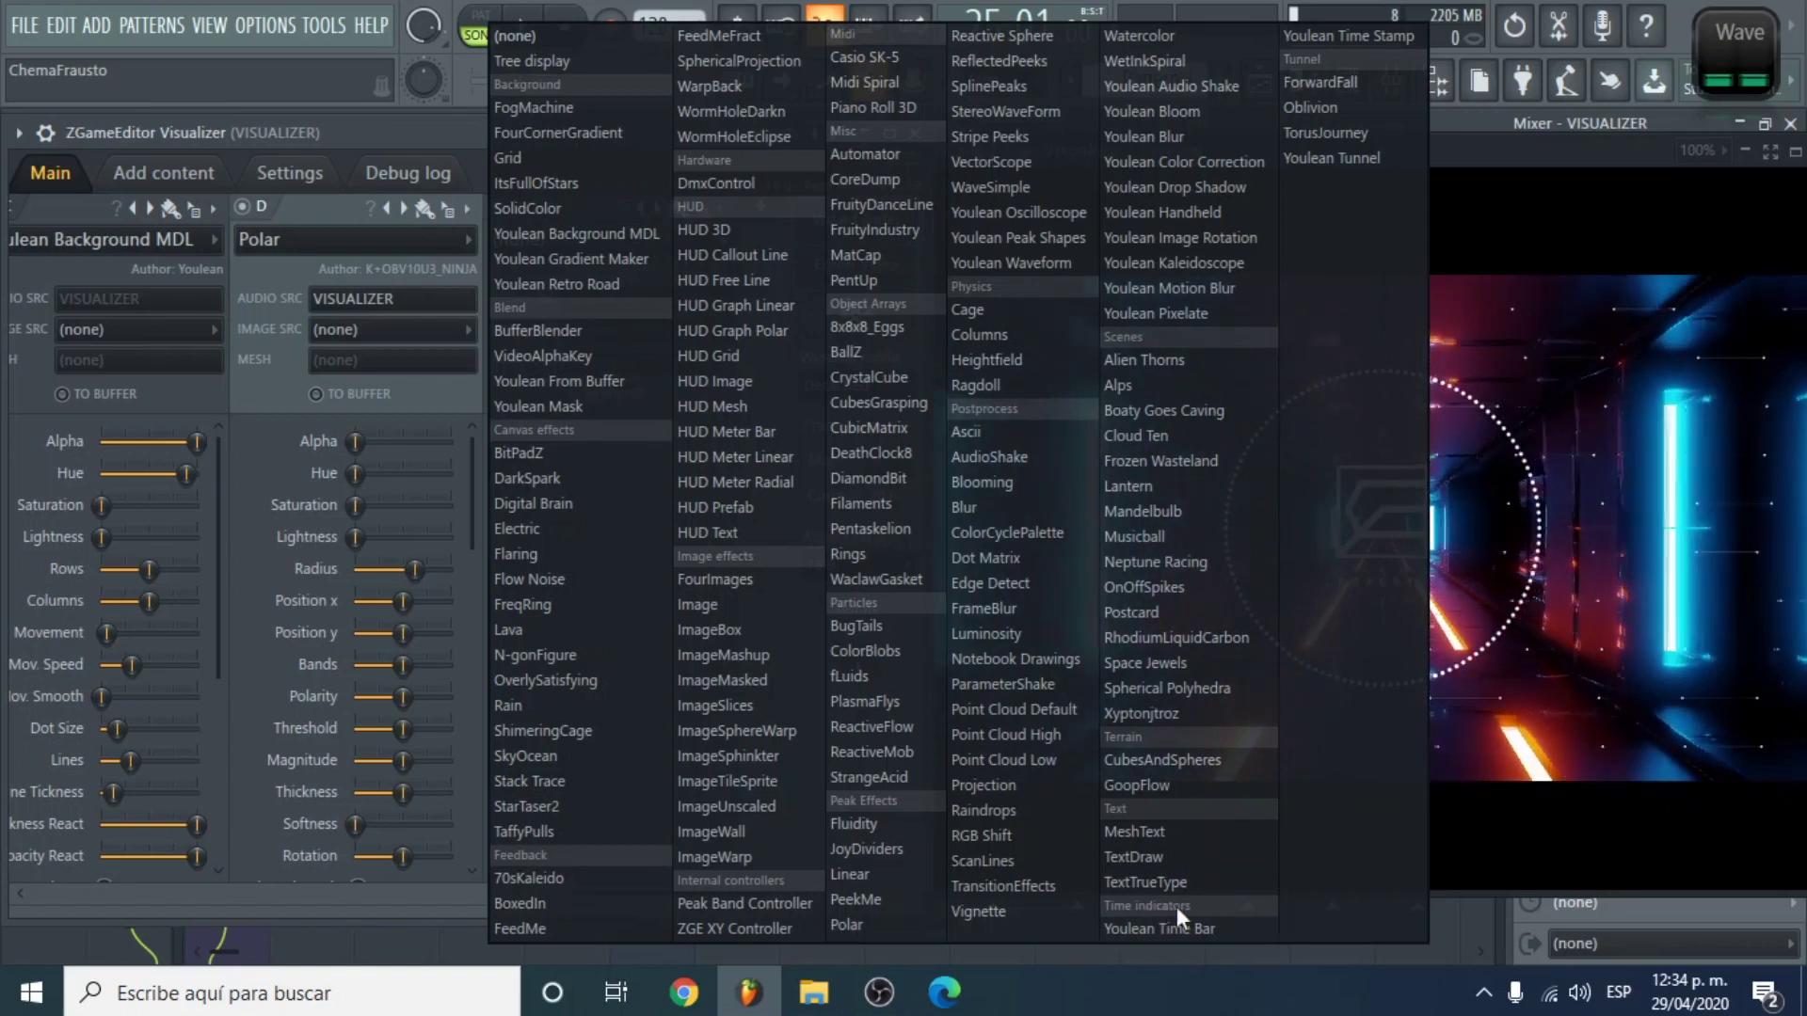
pyautogui.click(1386, 33)
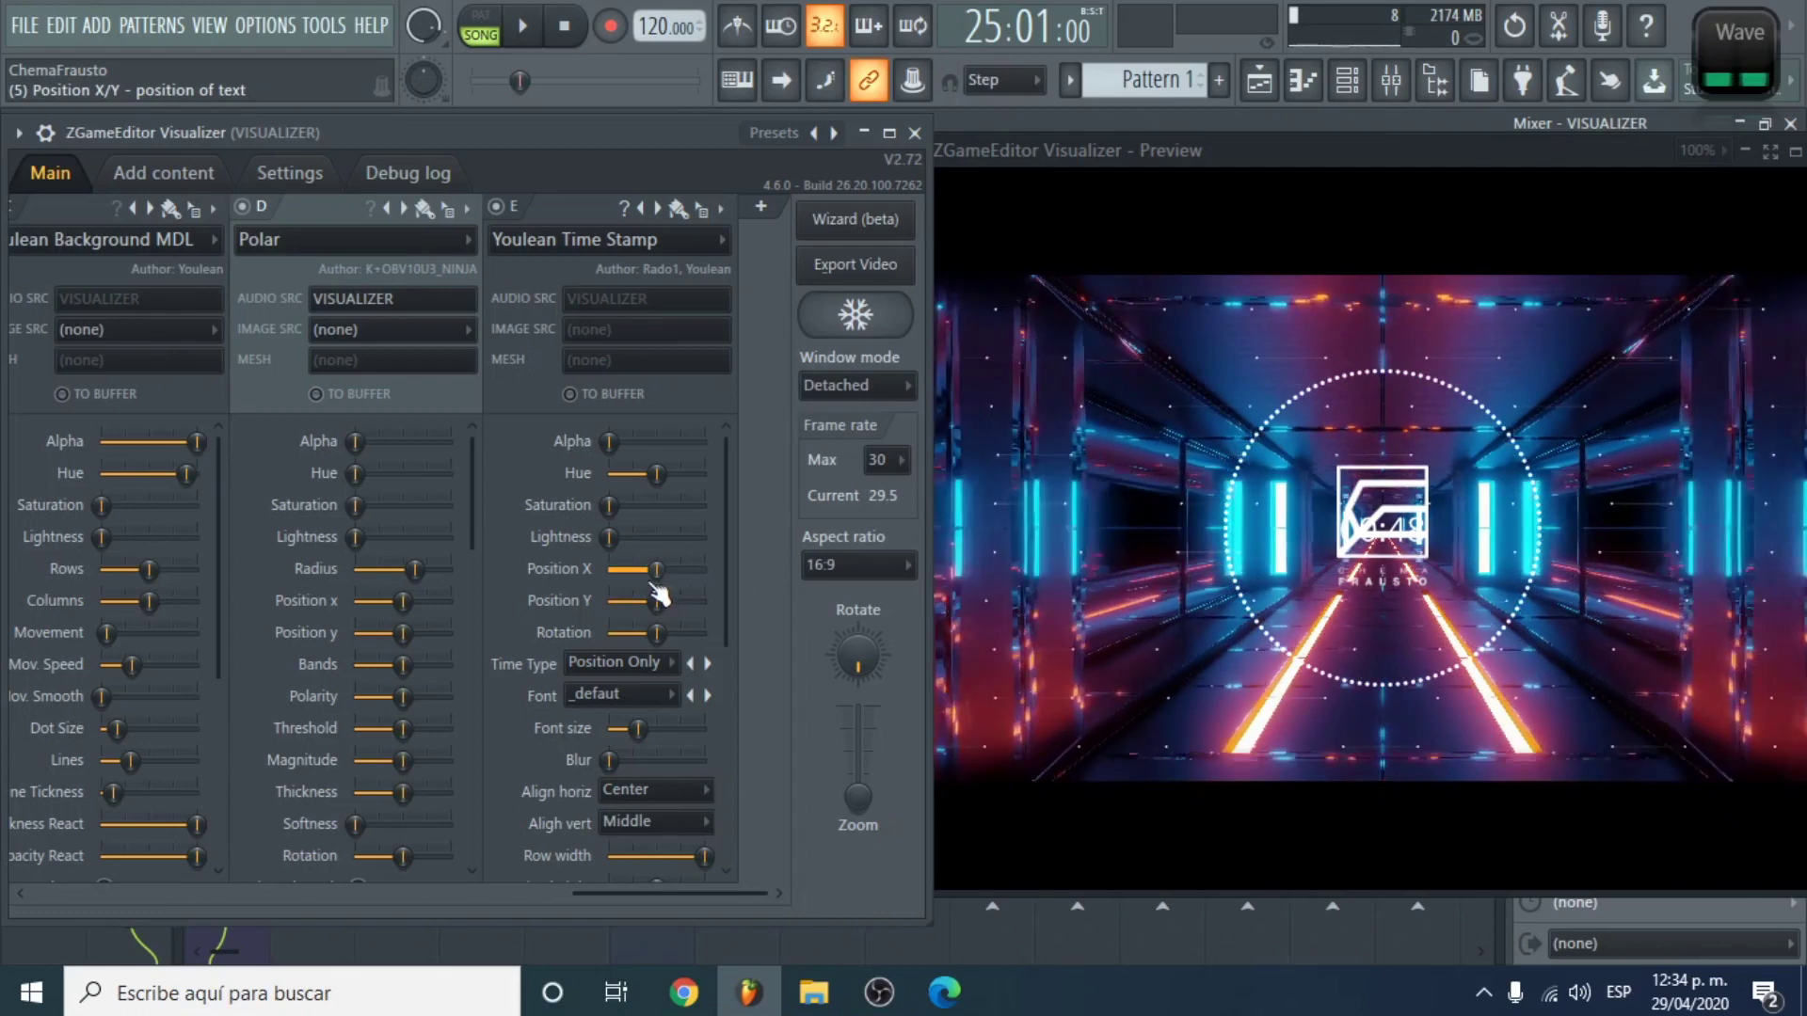
pyautogui.moveTo(657, 601); pyautogui.dragTo(702, 604)
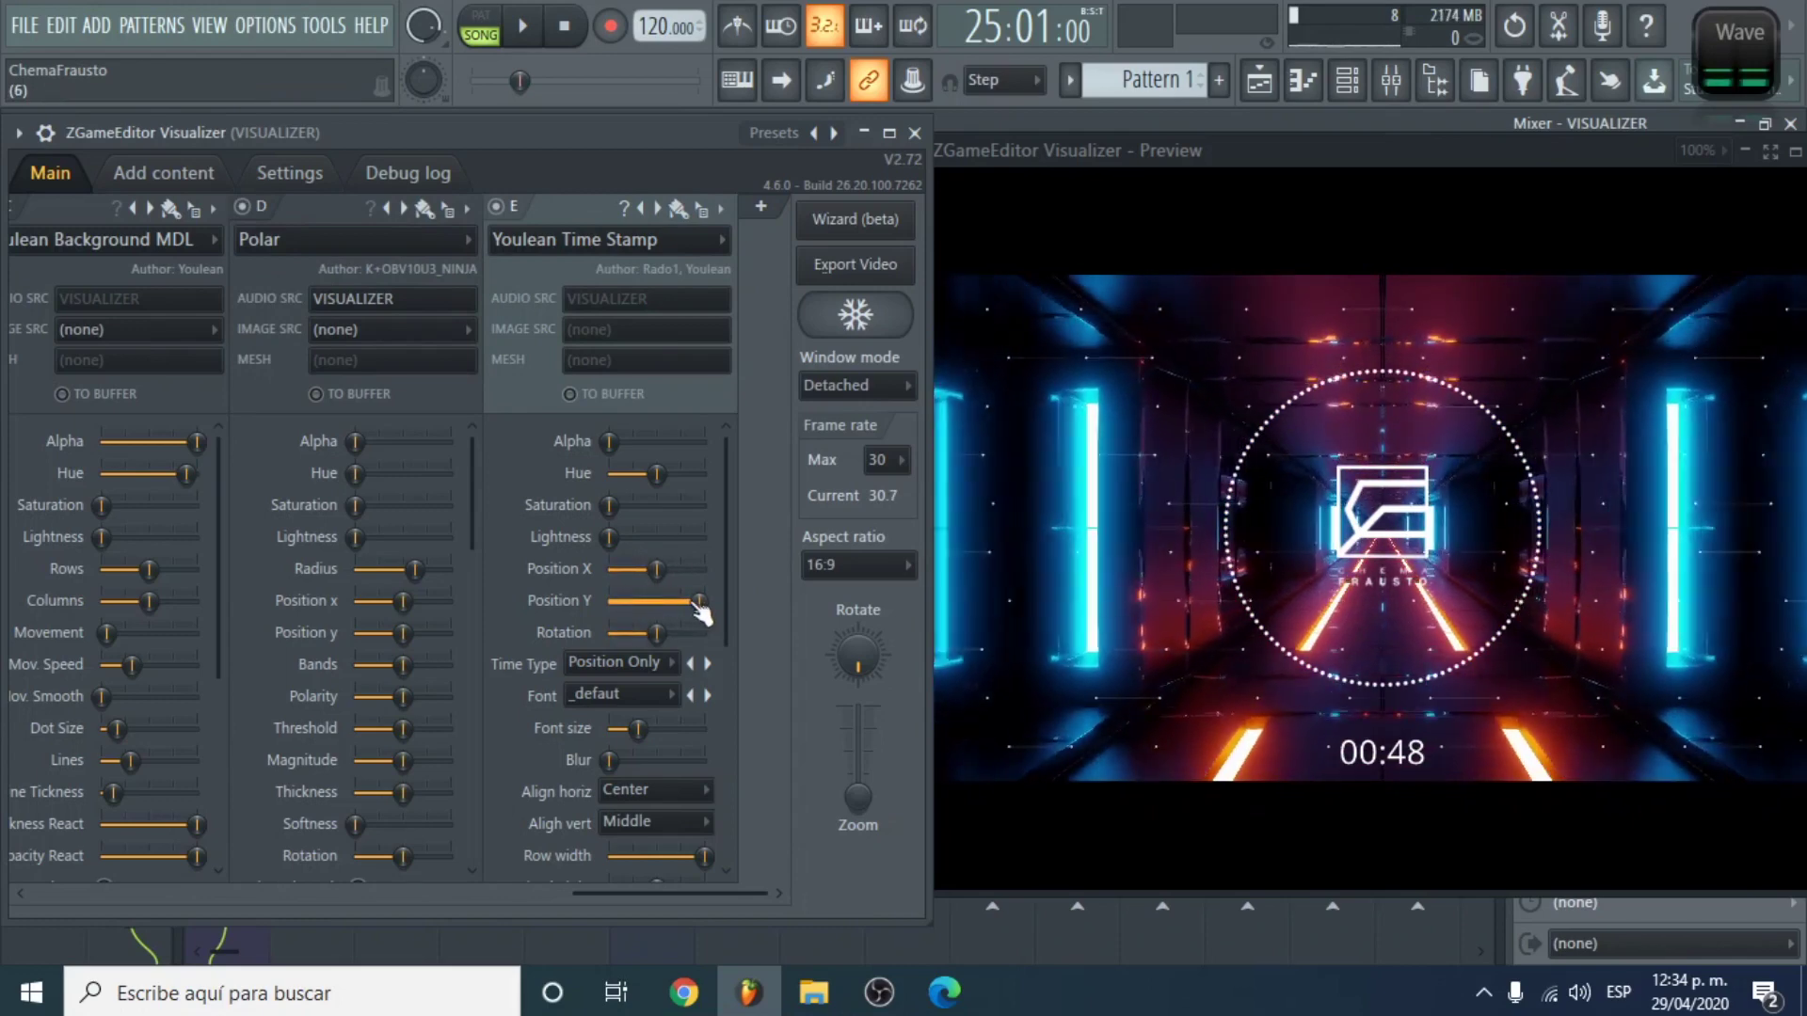
pyautogui.moveTo(672, 607); pyautogui.dragTo(693, 569)
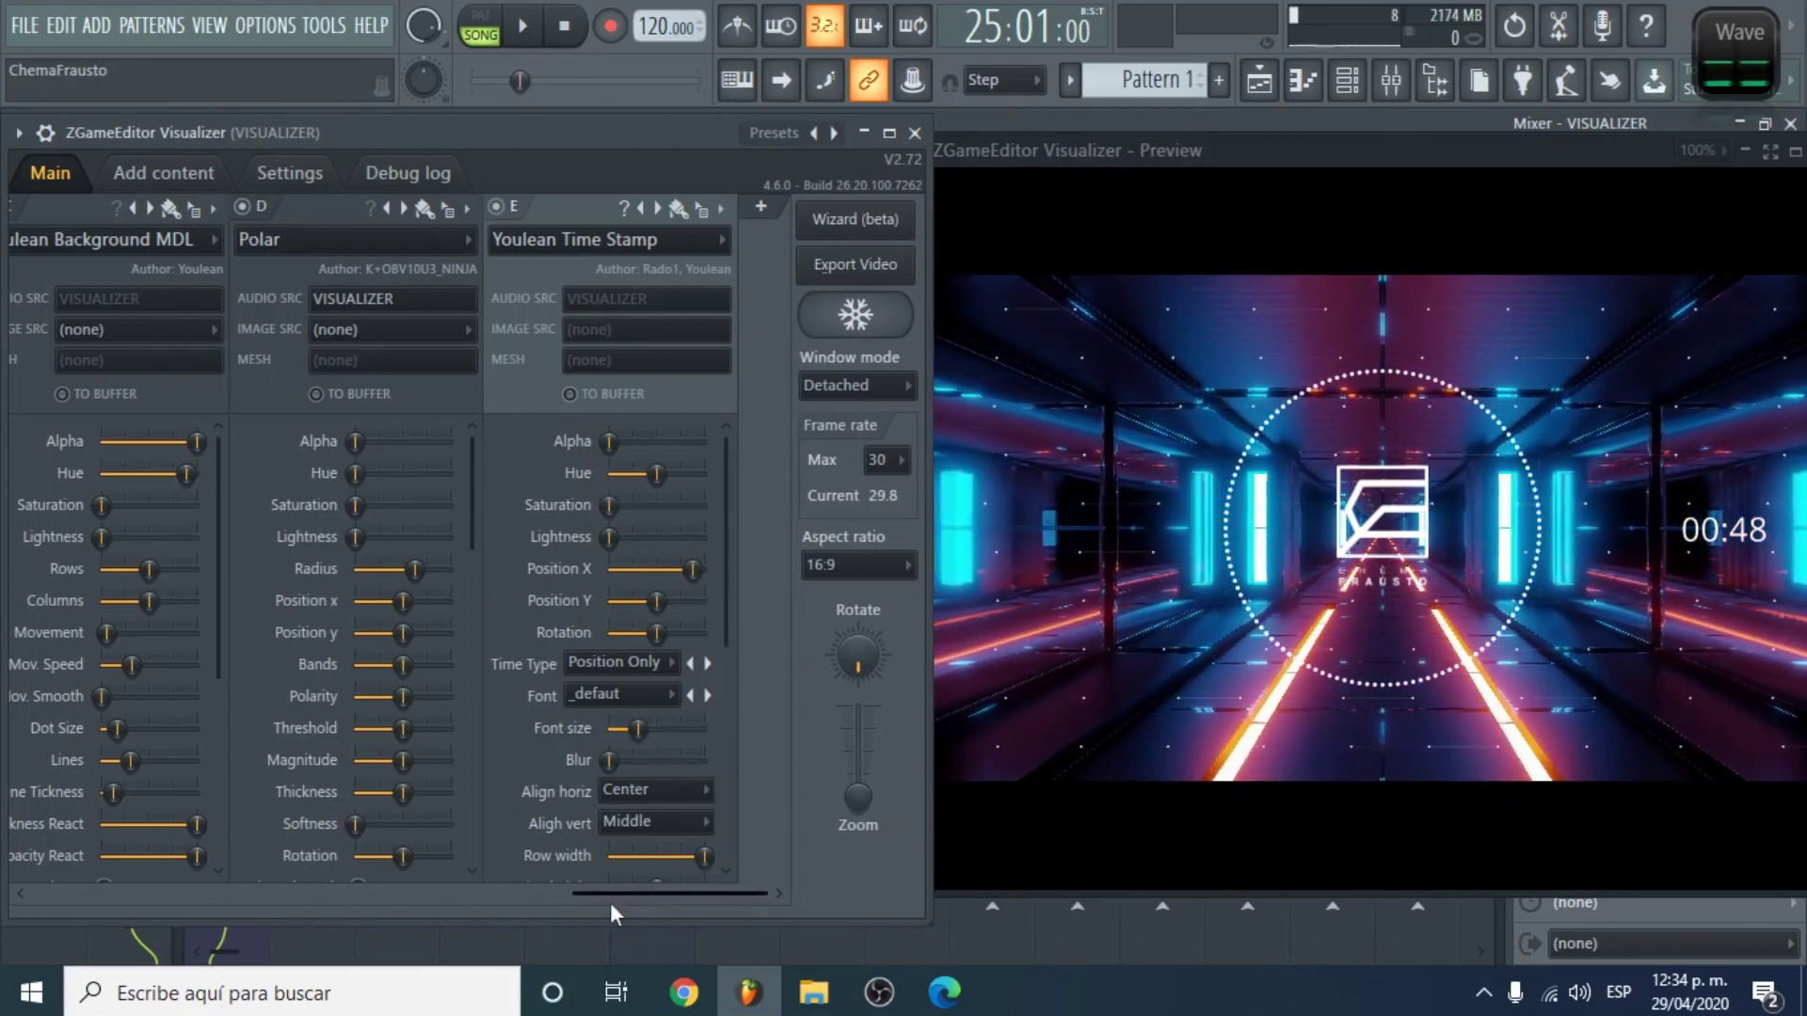
# Step: Check the Polar layer's sources, reopen the visualizer, and play the selected song section to preview how the effects react
pyautogui.moveTo(607, 899); pyautogui.dragTo(552, 887)
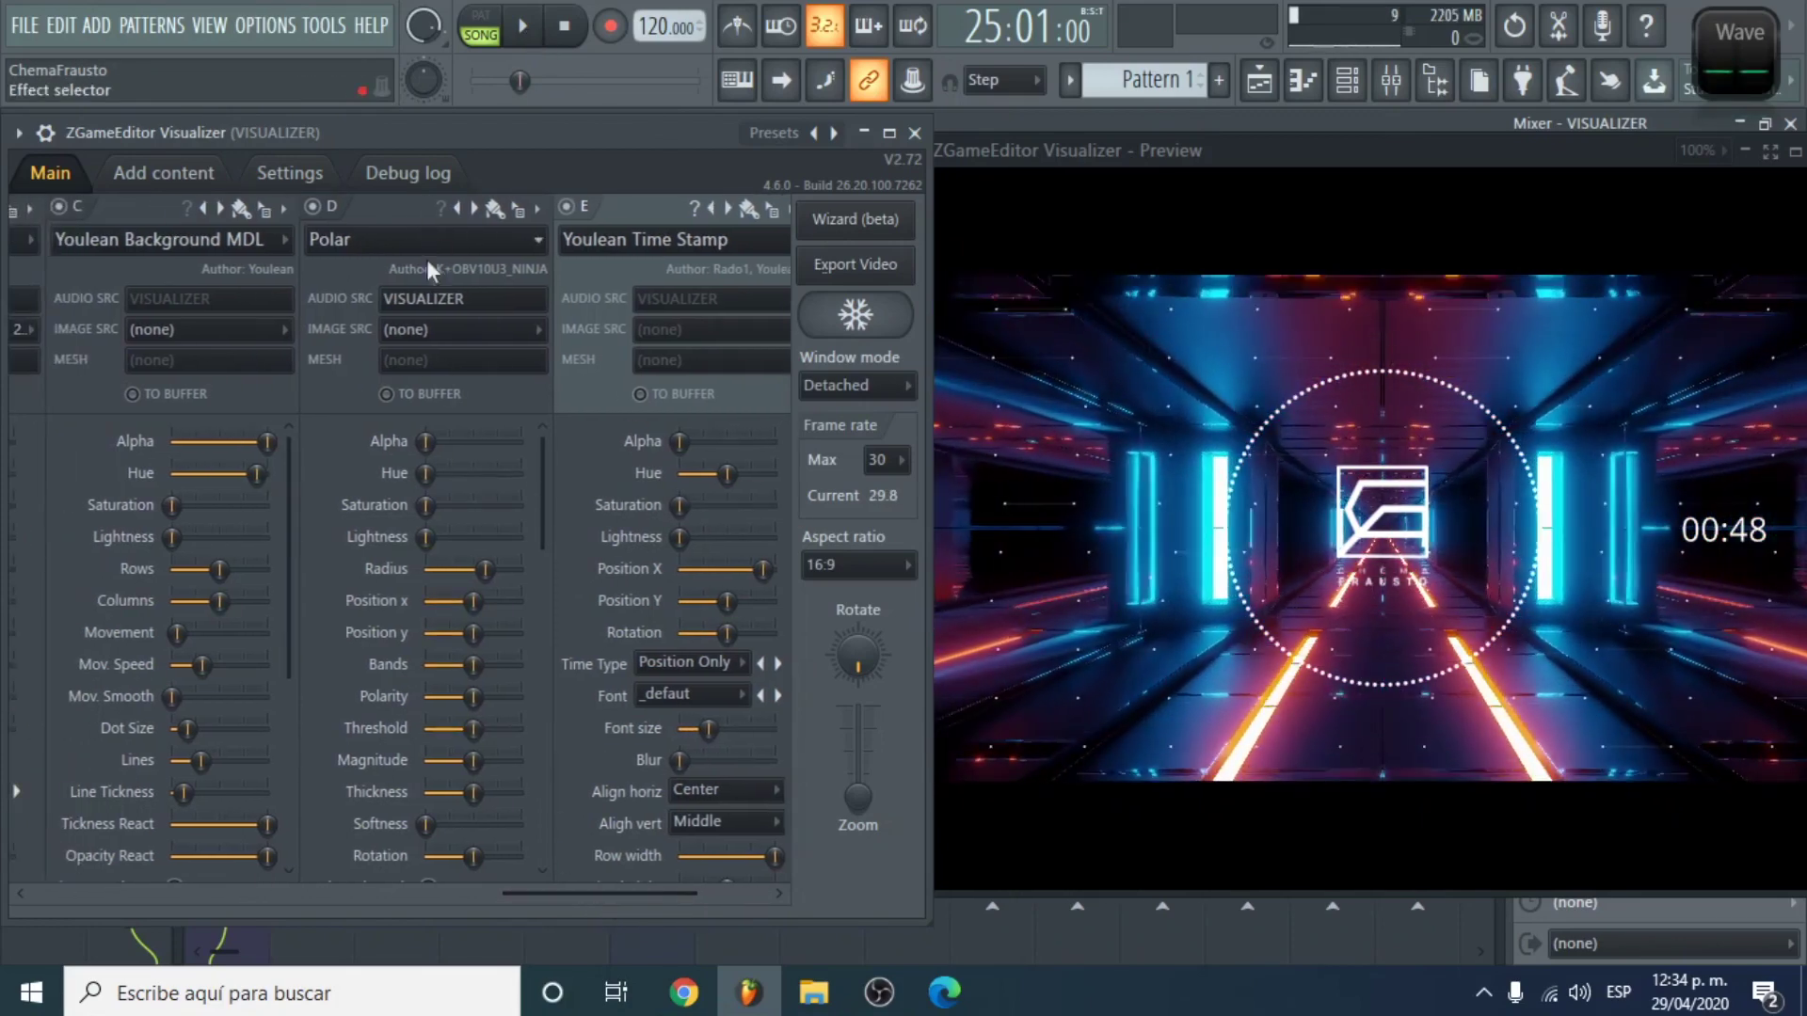
pyautogui.click(436, 335)
pyautogui.click(437, 335)
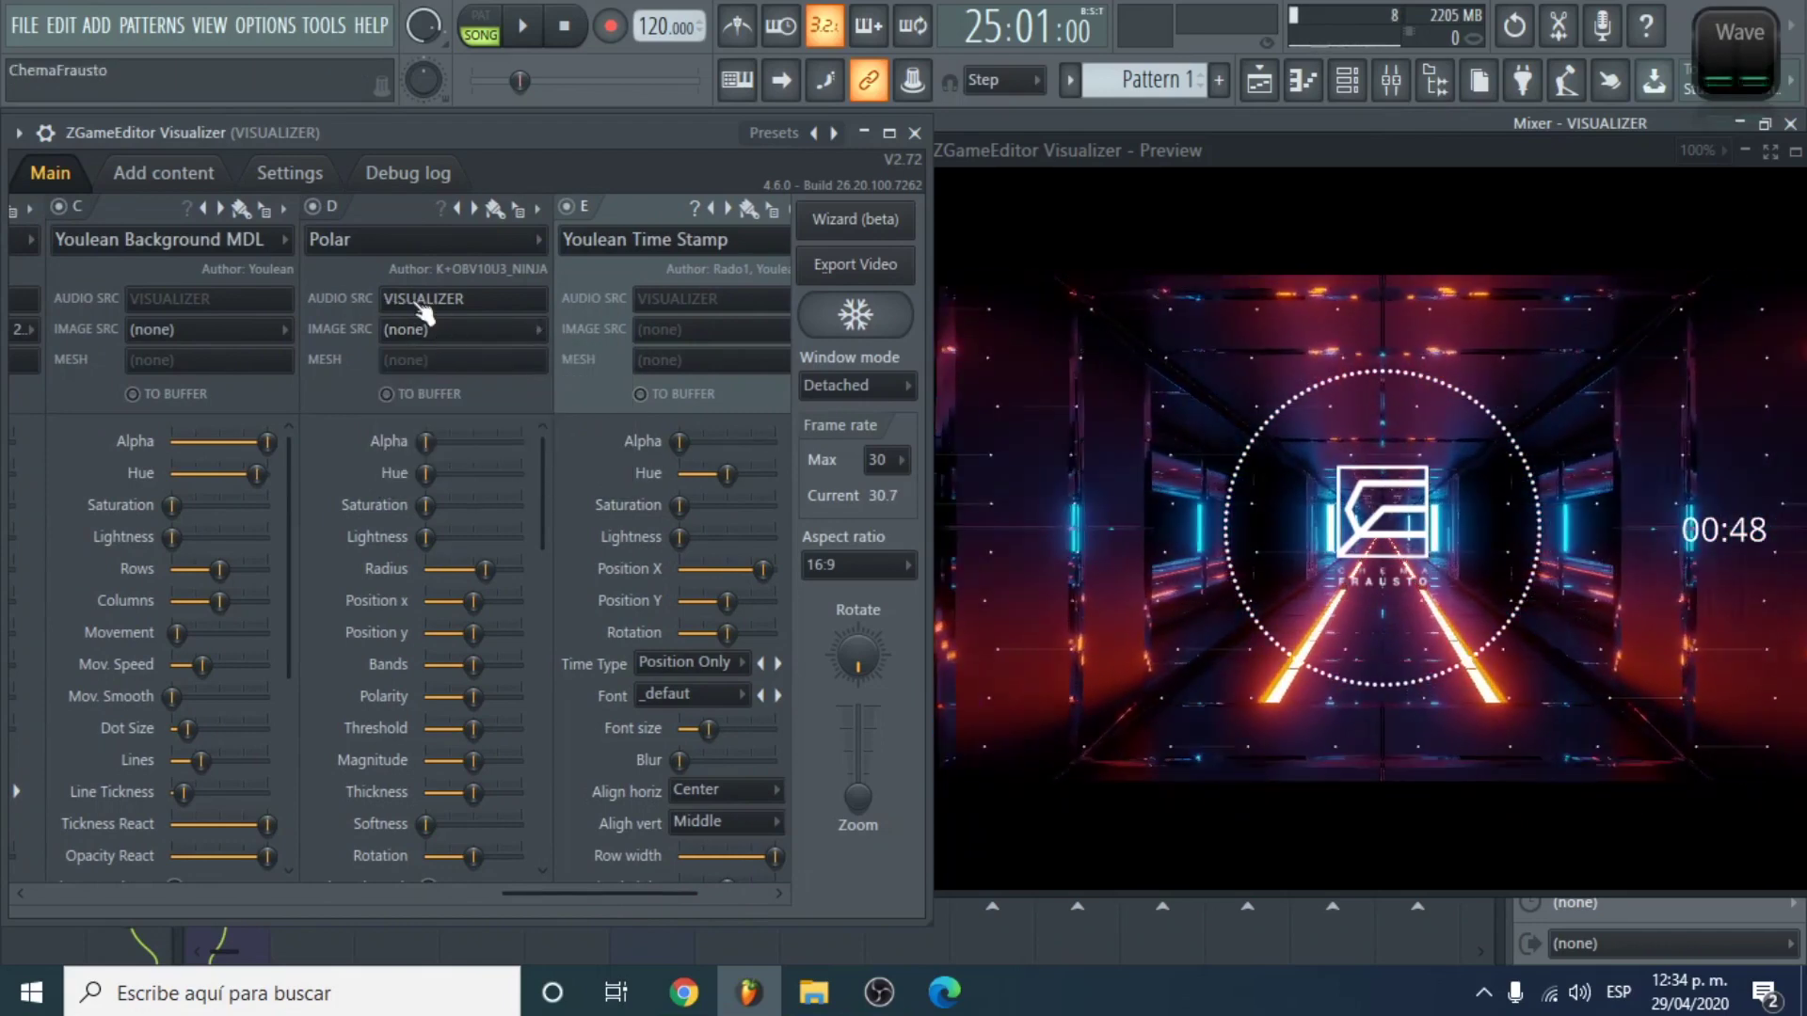
pyautogui.click(914, 134)
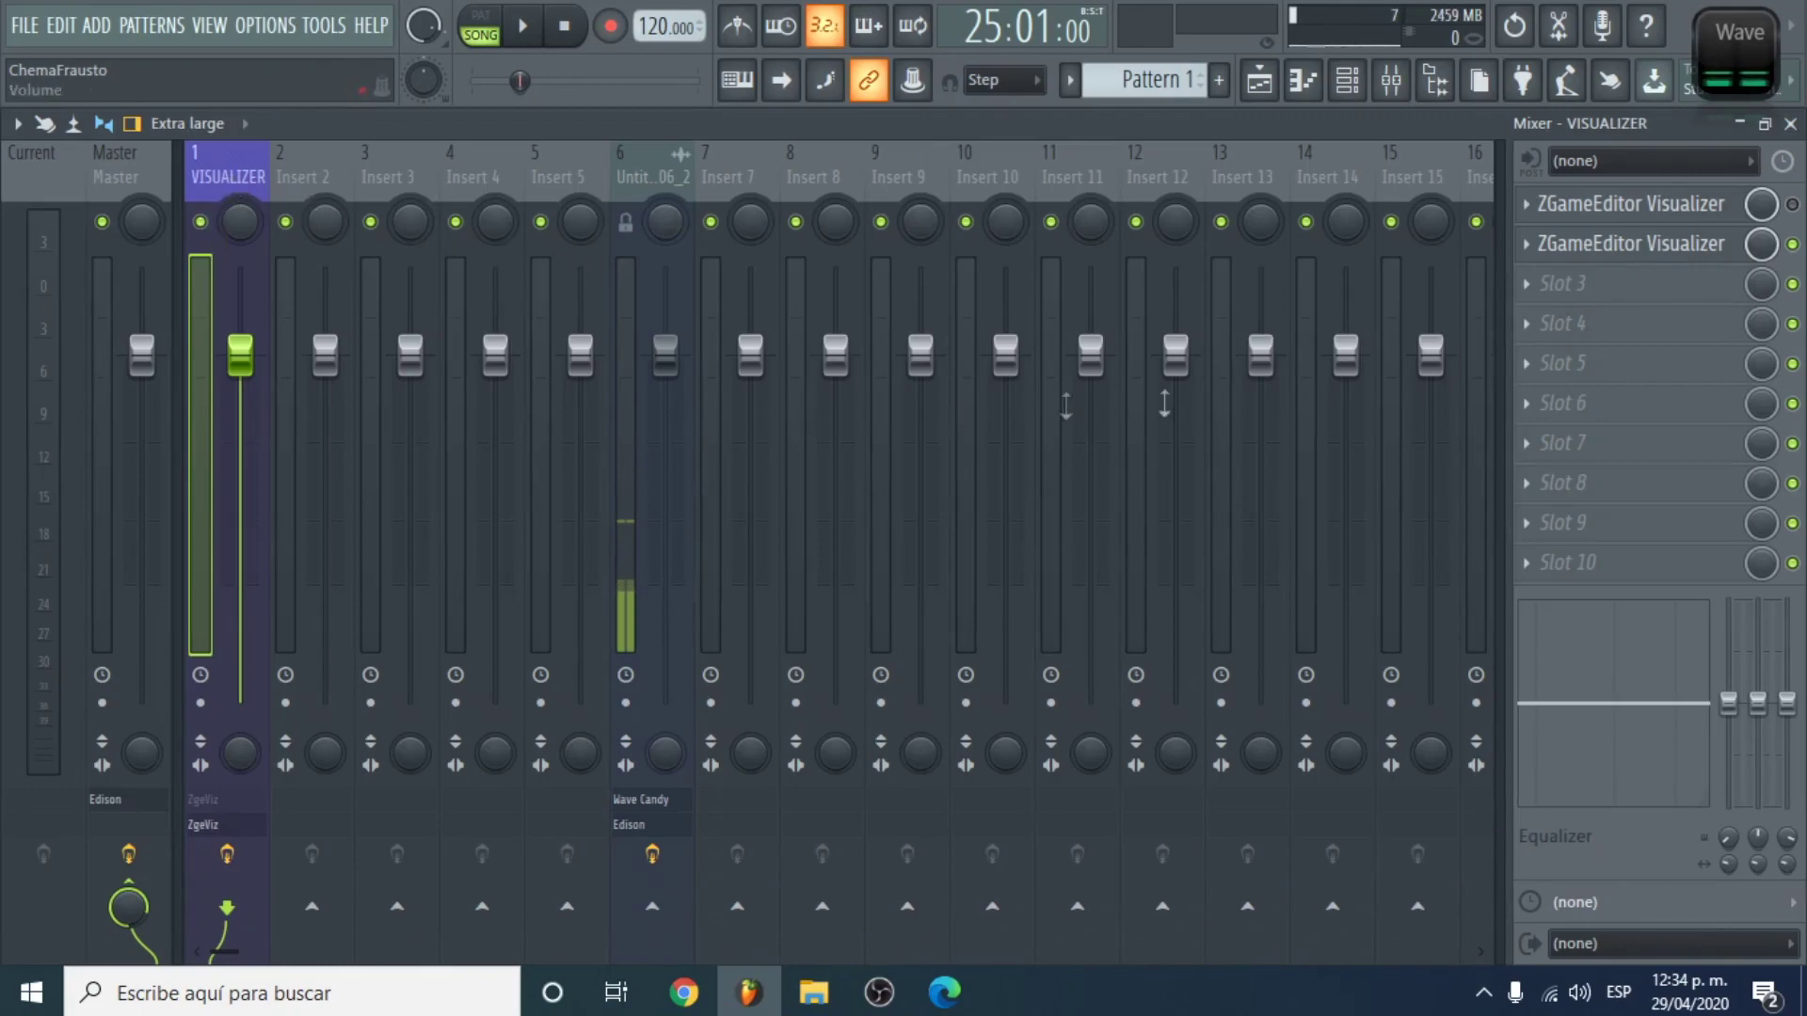
pyautogui.click(1682, 253)
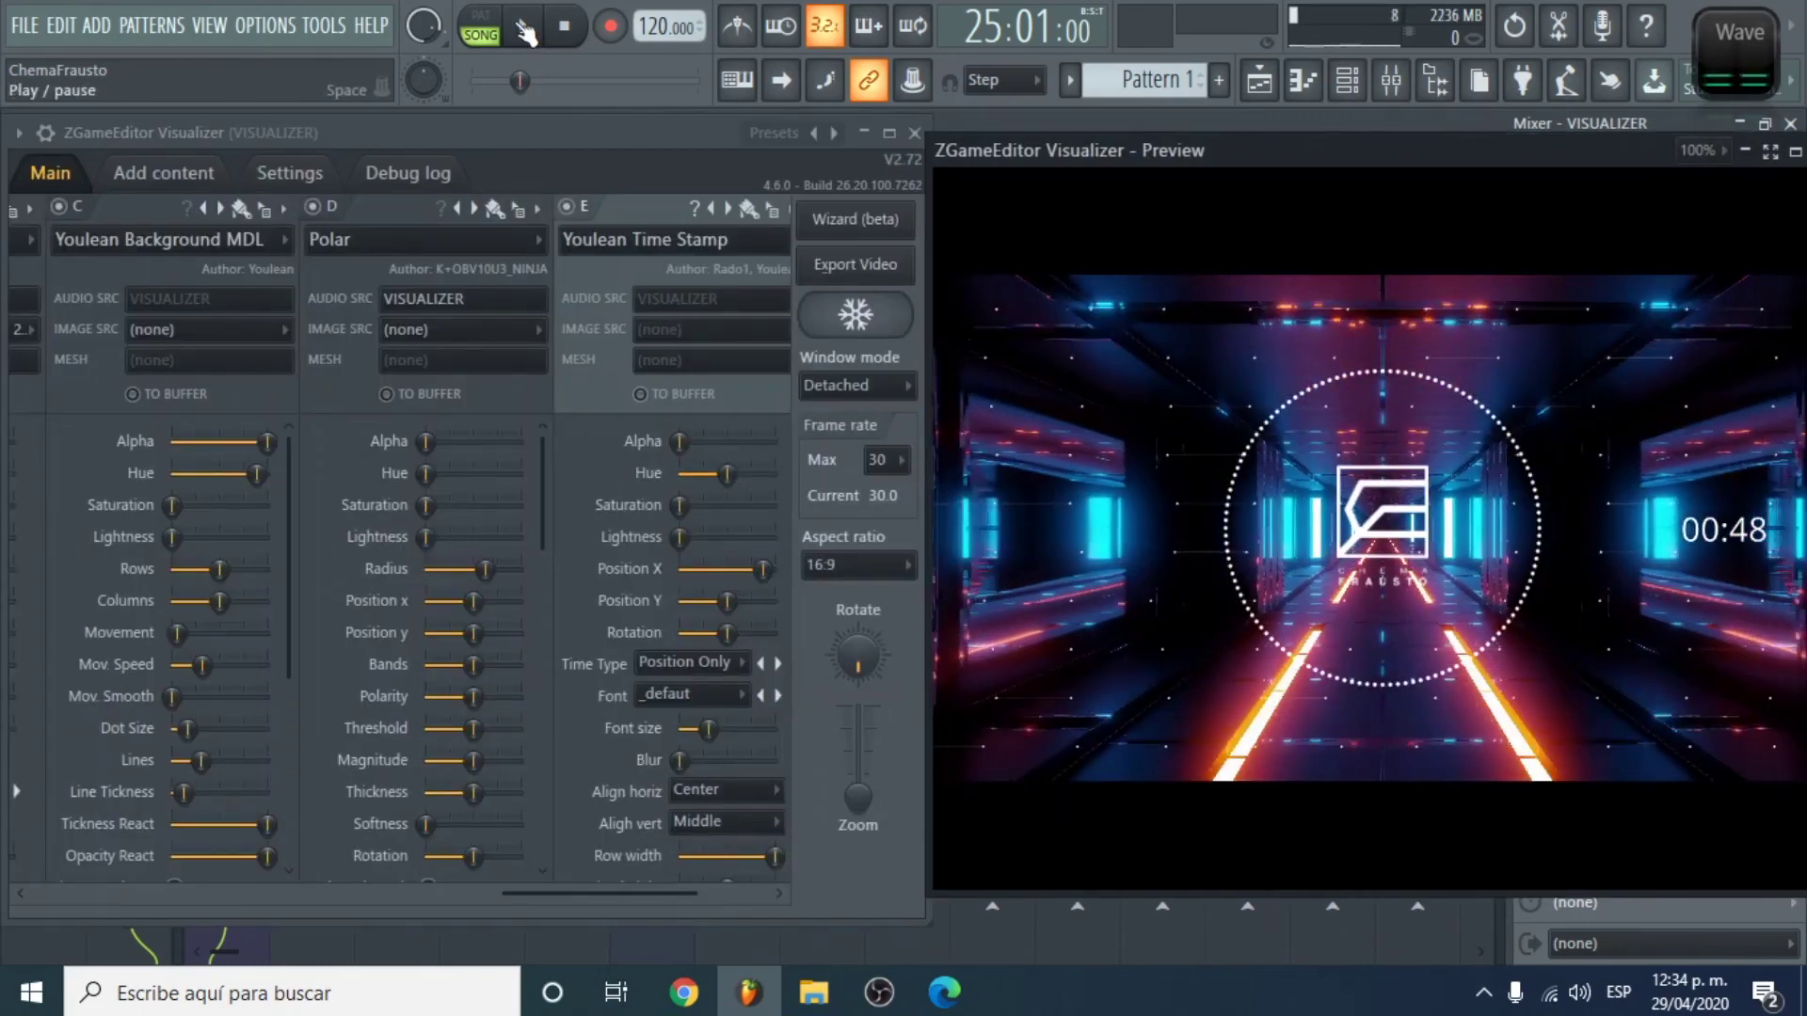
pyautogui.press('space')
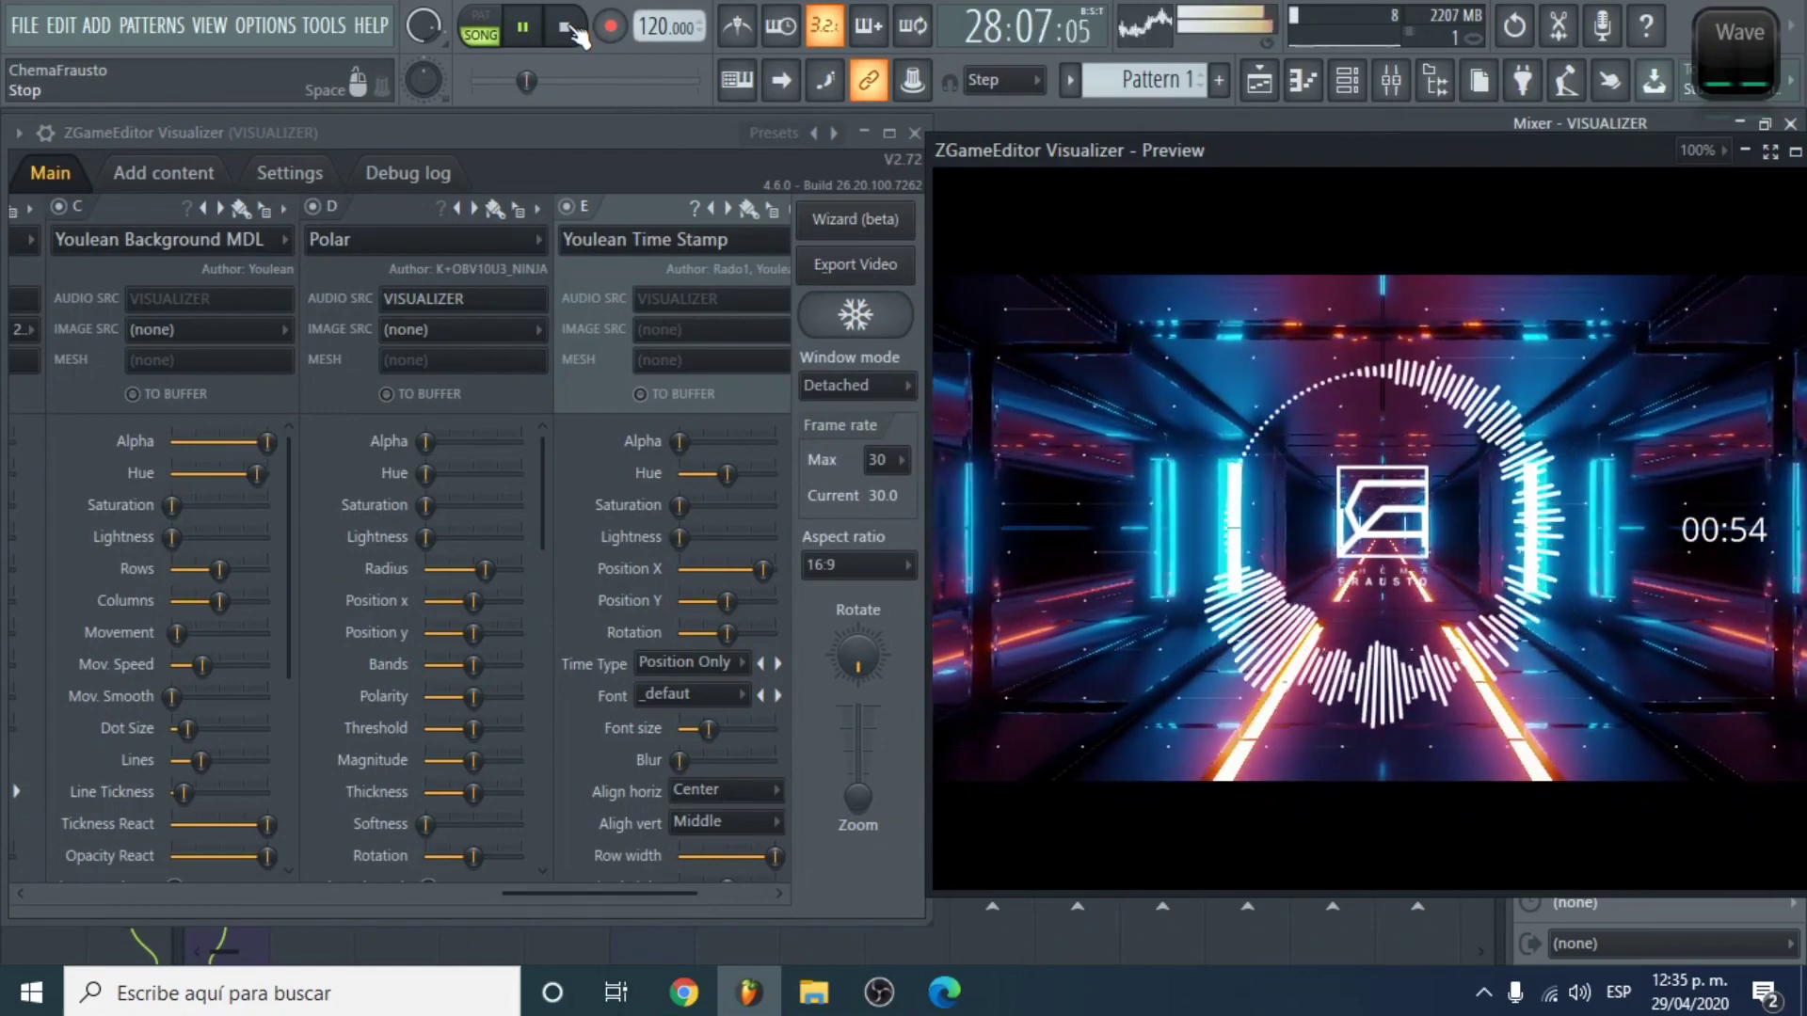
pyautogui.click(568, 29)
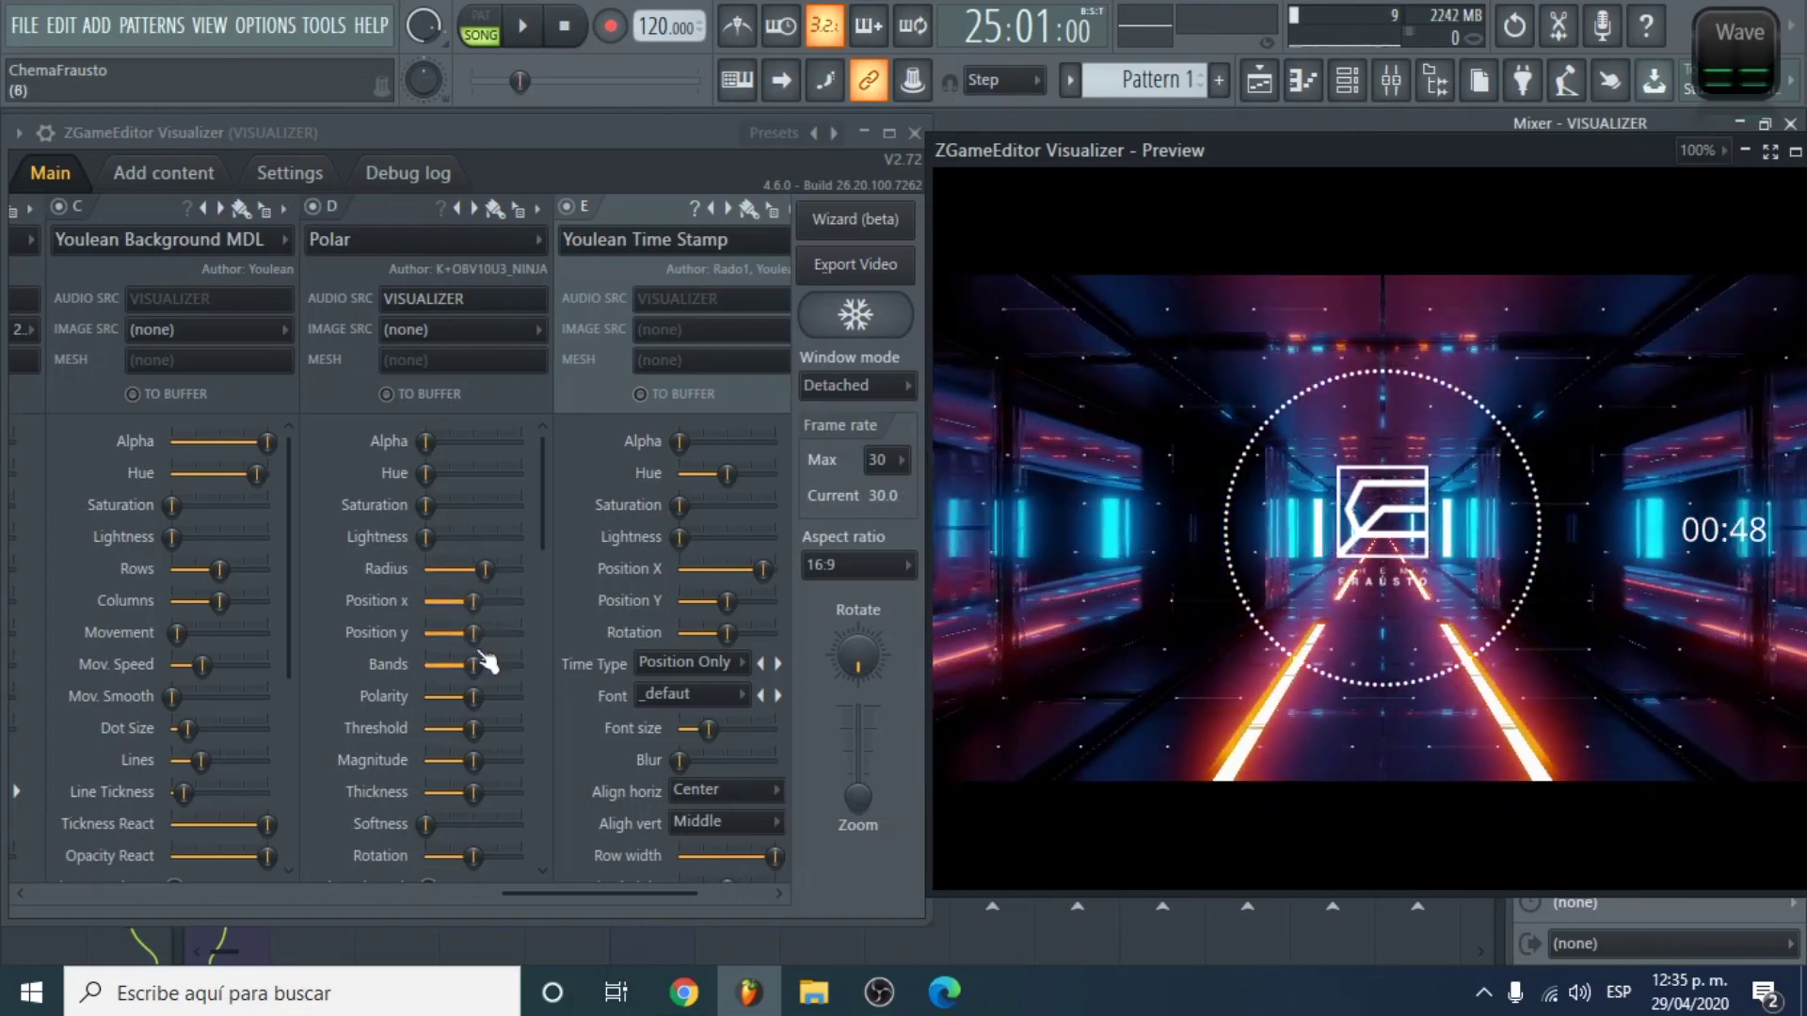
# Step: During playback, try the Polar layer's Bands at 25%, restore its midpoint value, and raise Polarity almost to the maximum
pyautogui.moveTo(546, 522); pyautogui.dragTo(552, 596)
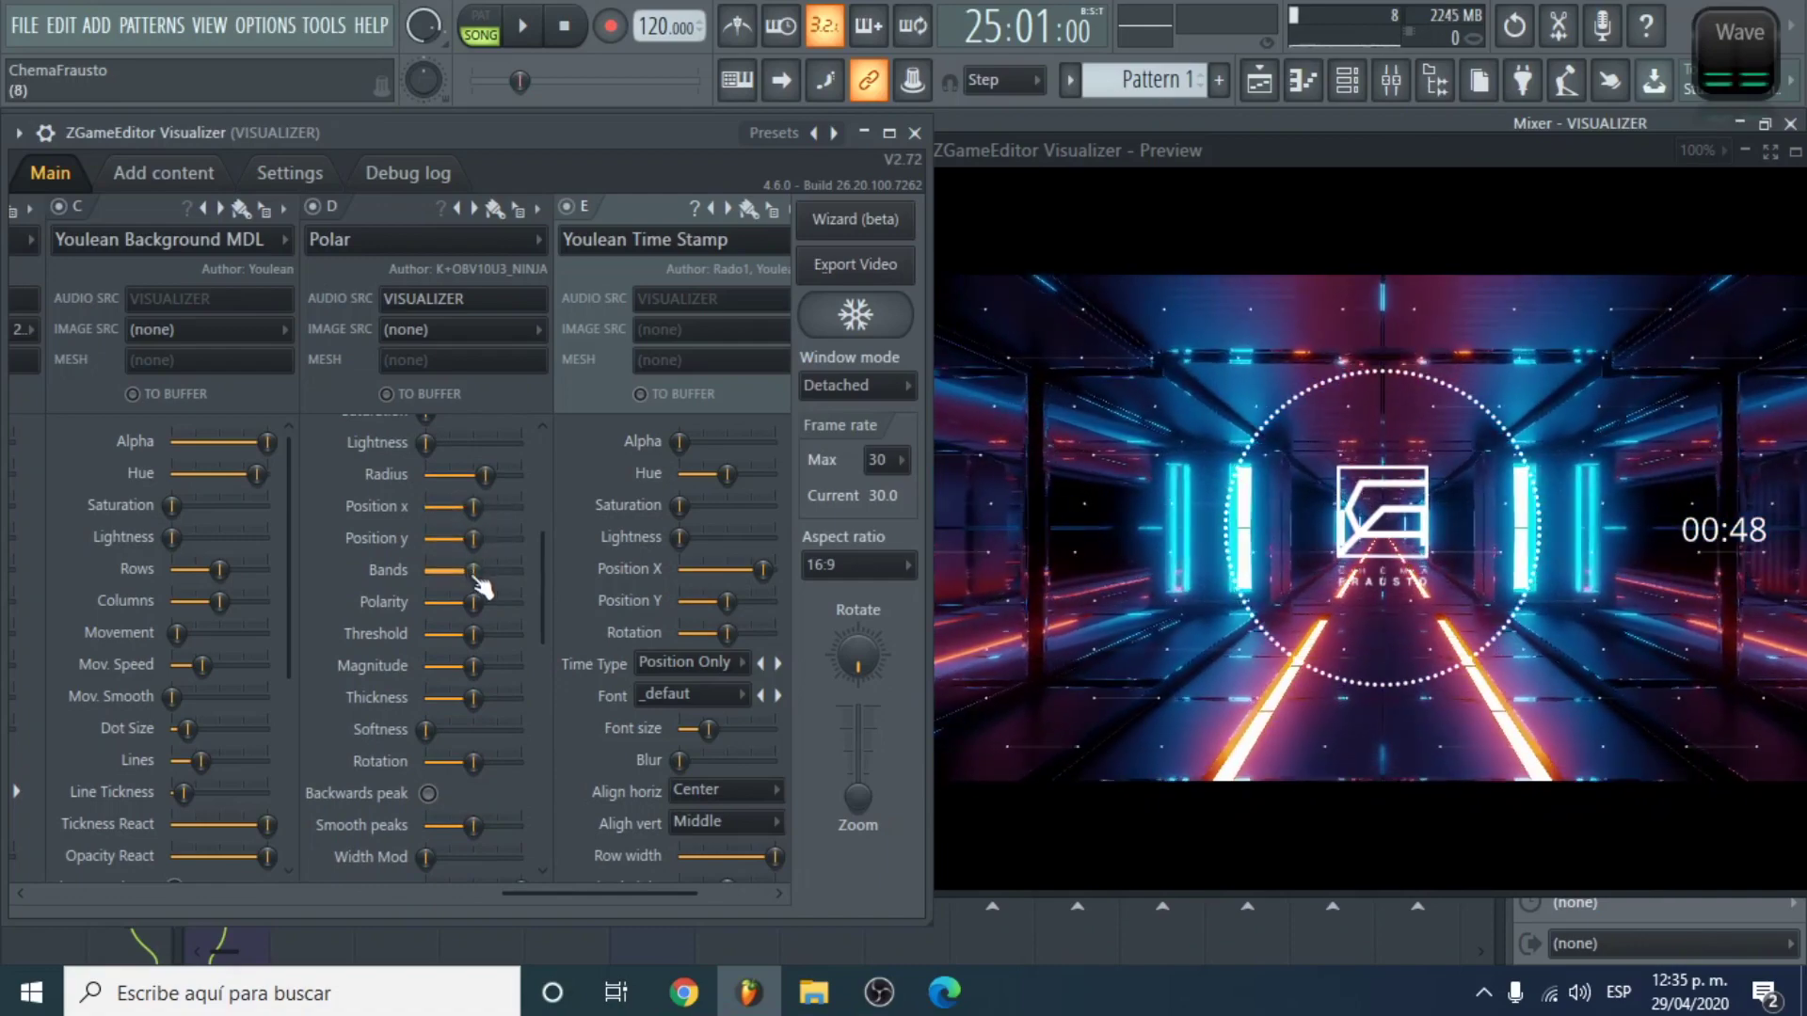
pyautogui.click(523, 26)
pyautogui.moveTo(505, 554); pyautogui.dragTo(450, 575)
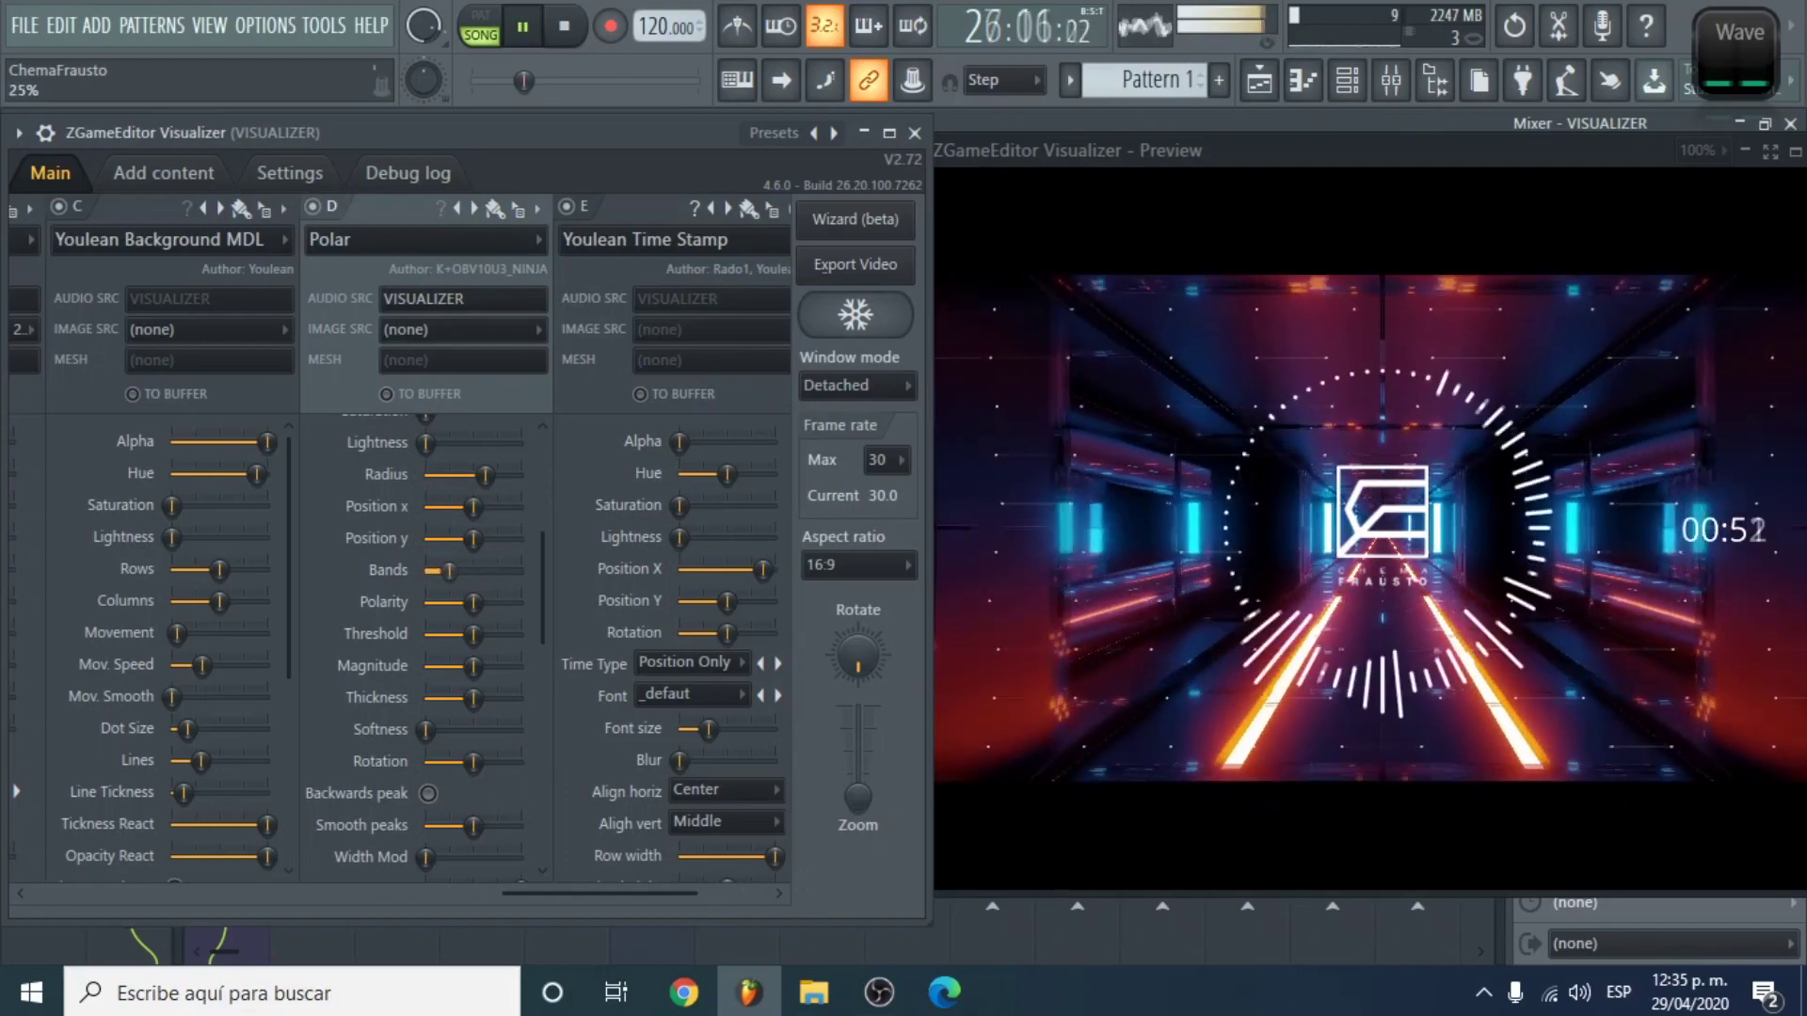
pyautogui.moveTo(474, 603); pyautogui.dragTo(520, 603)
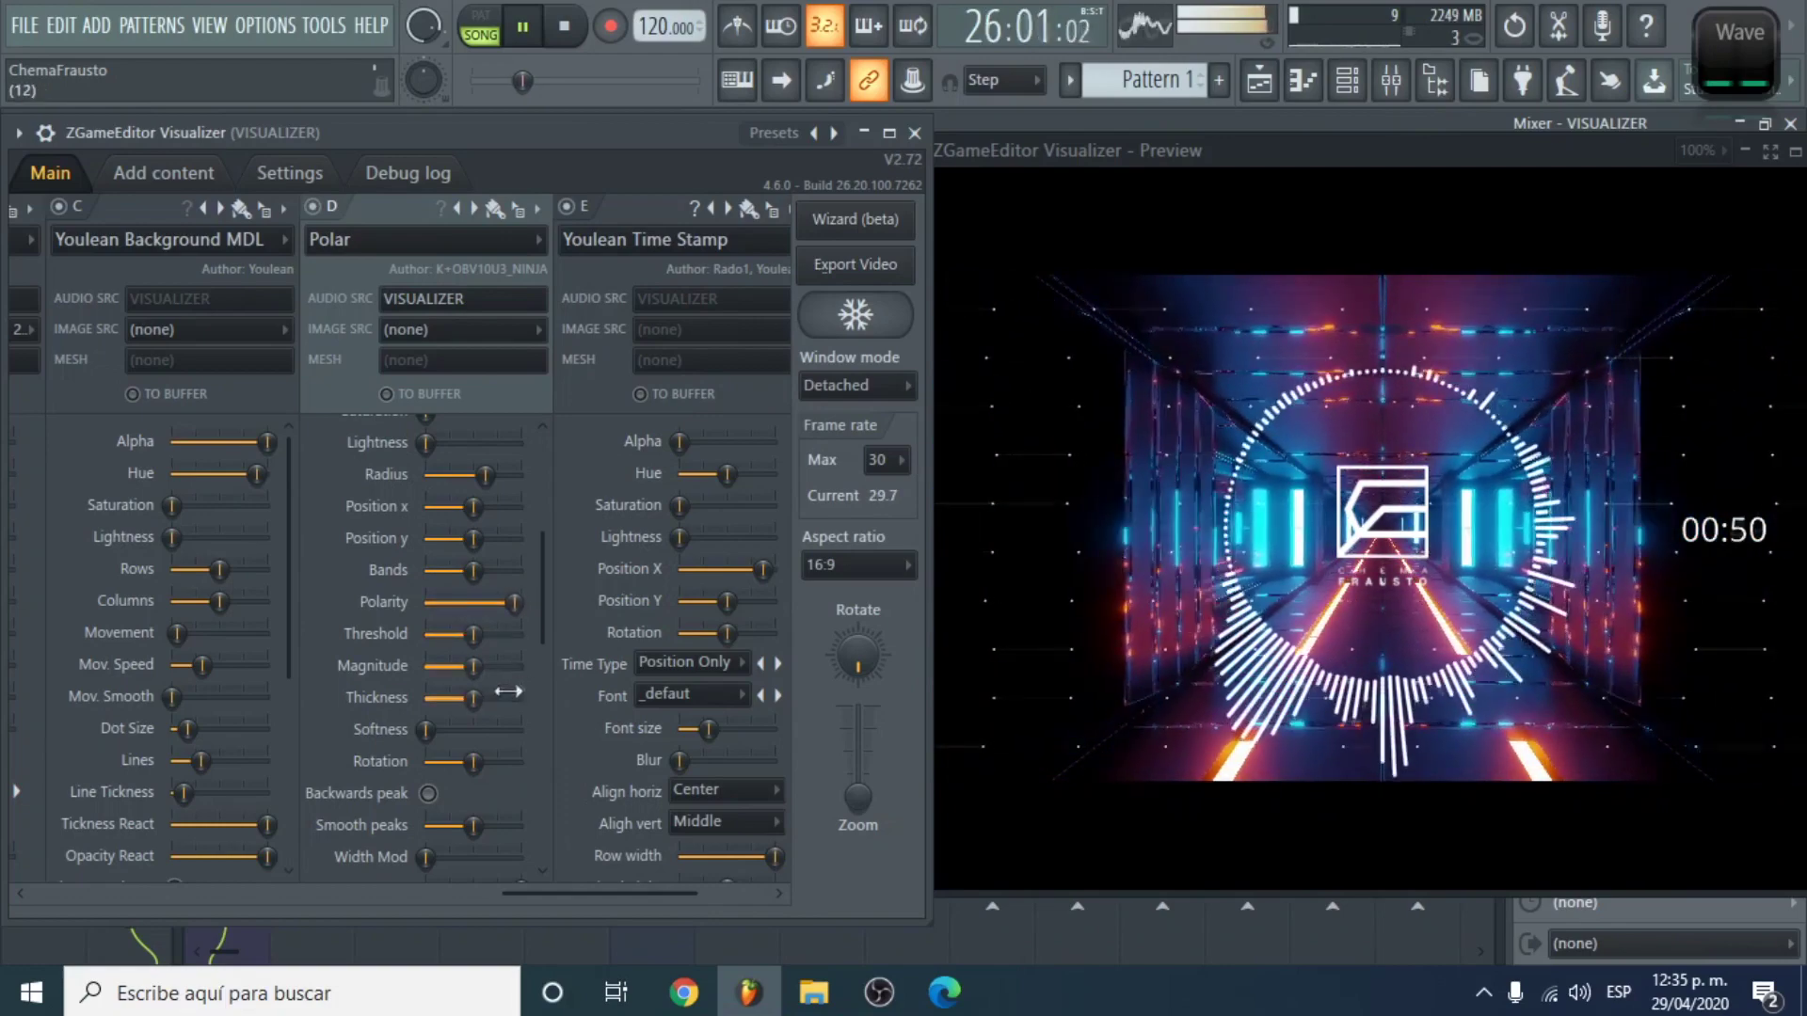
# Step: Slightly lower the Polar layer's Threshold and Magnitude, raise its Softness just past the midpoint, and stop playback
pyautogui.moveTo(473, 634); pyautogui.dragTo(519, 633)
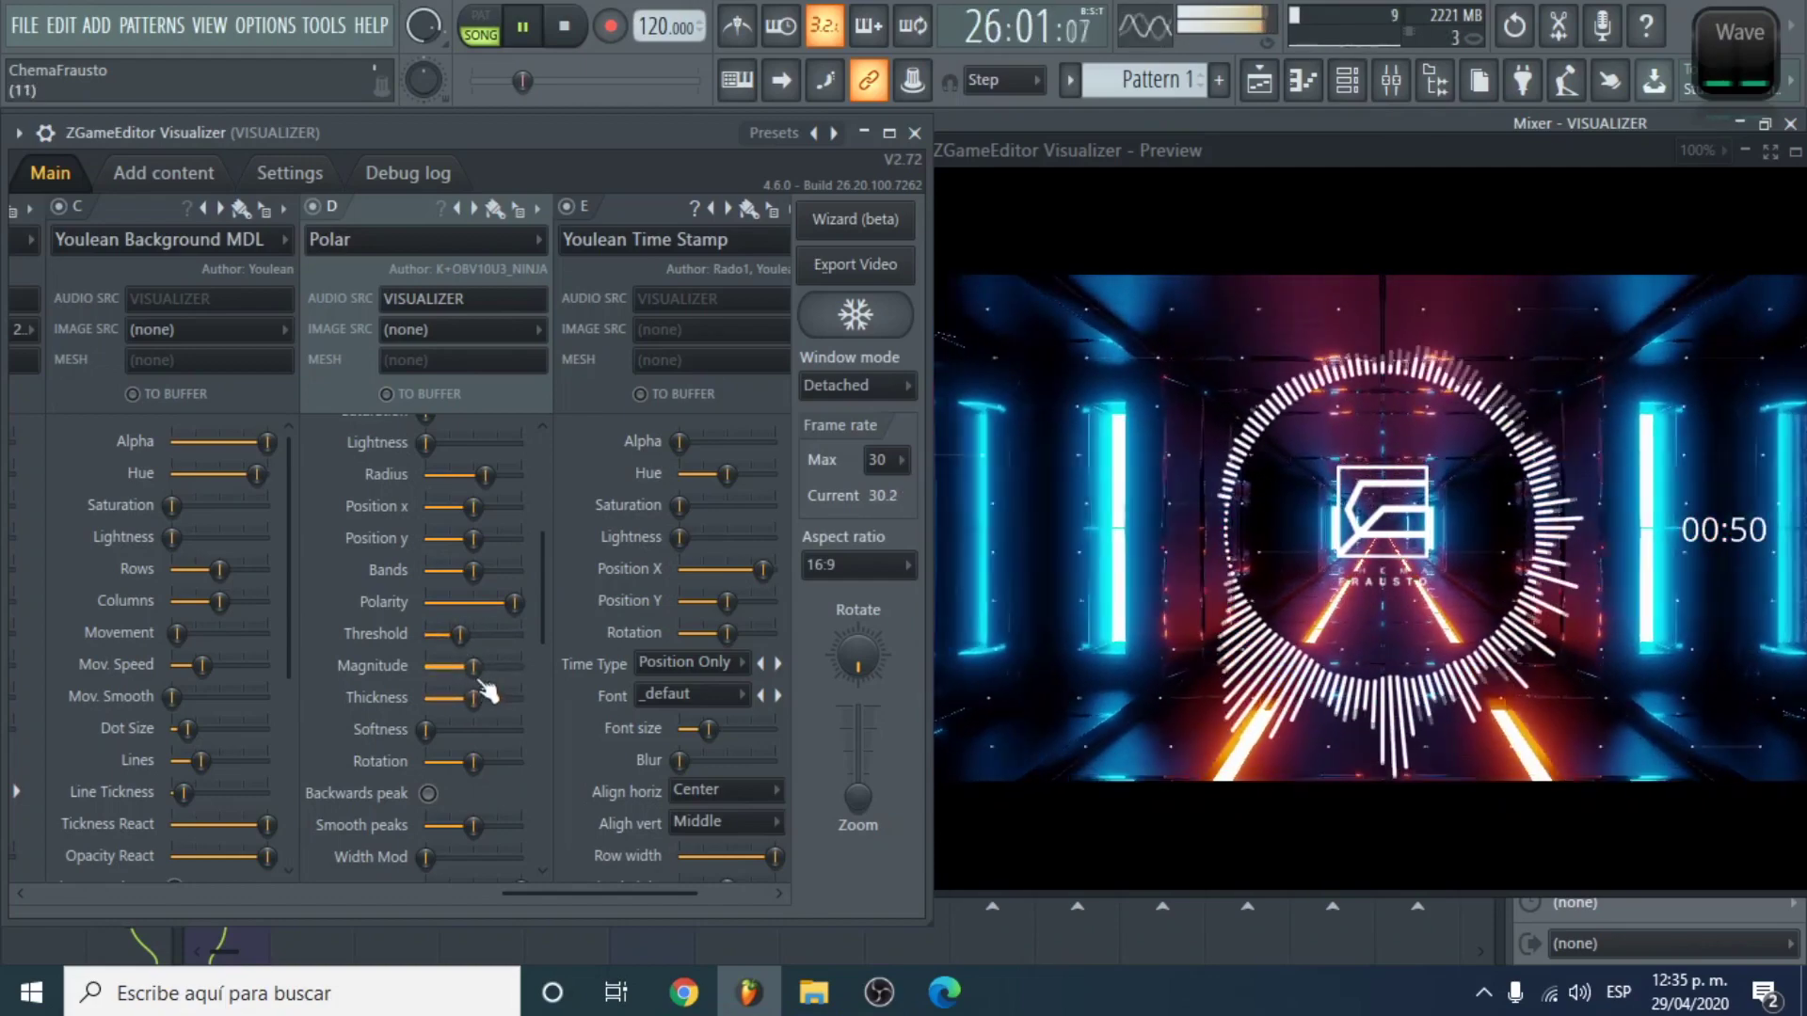
pyautogui.moveTo(480, 681); pyautogui.dragTo(476, 682)
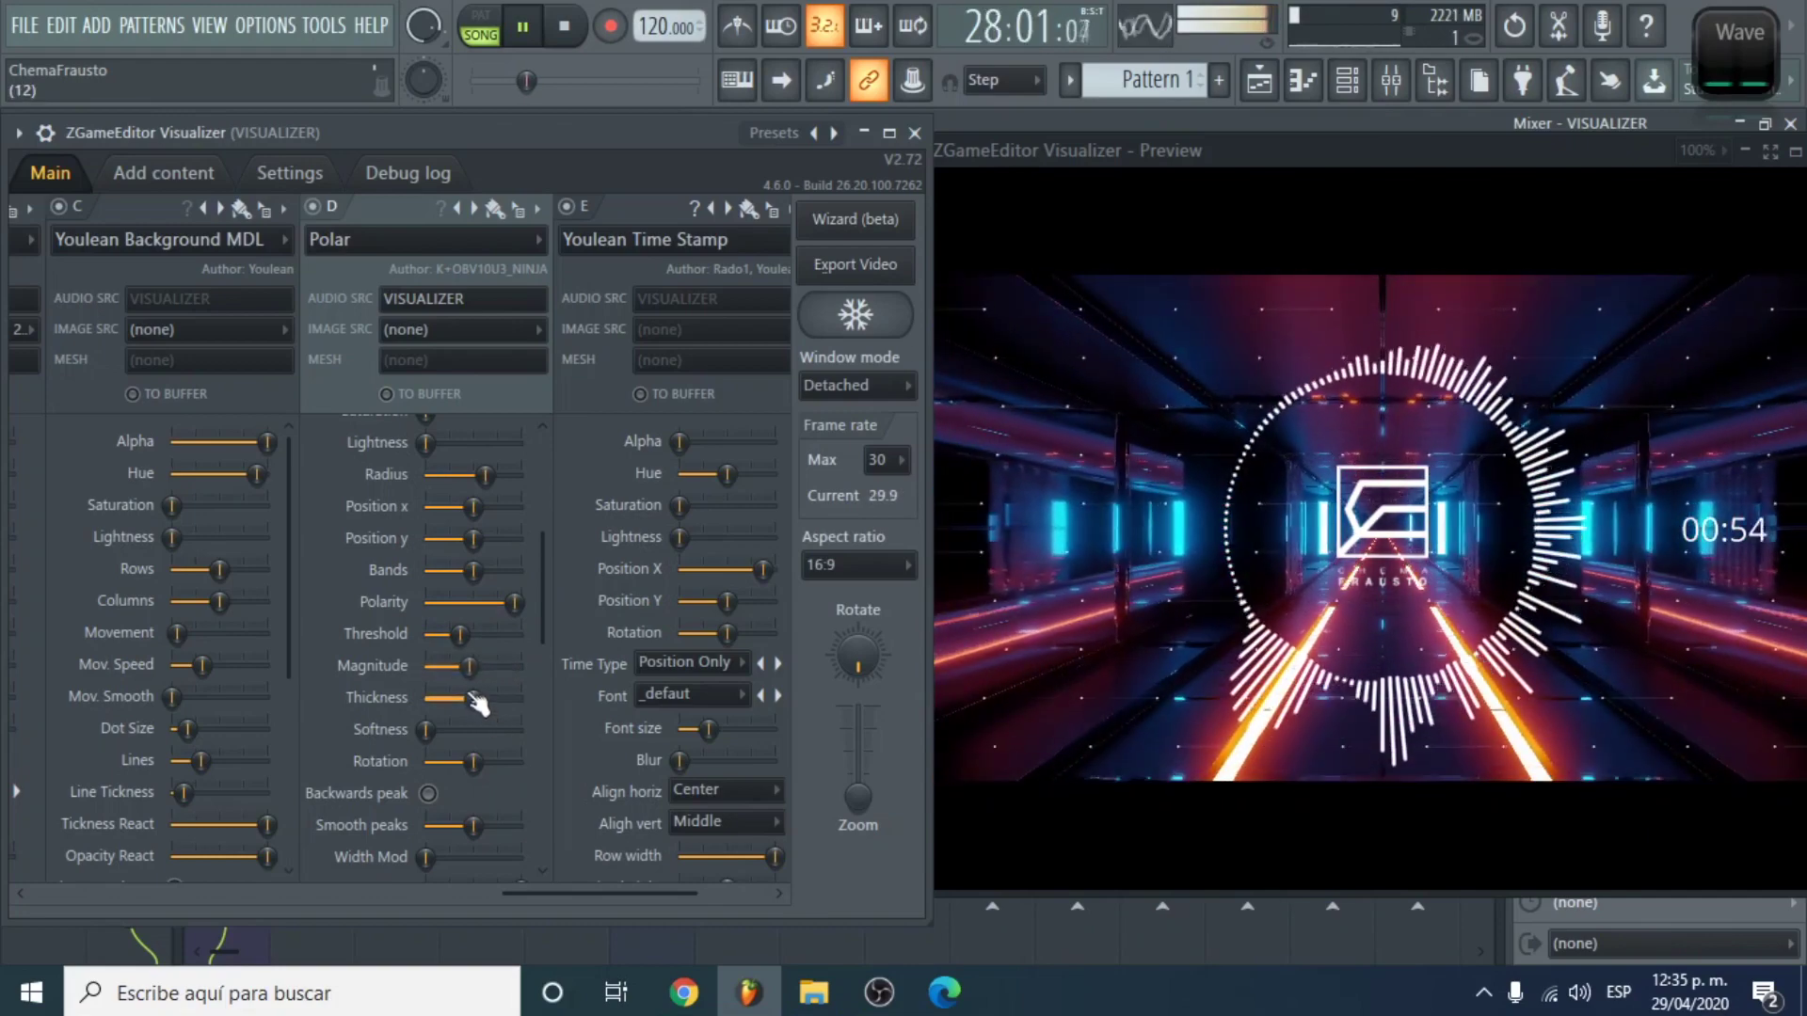
pyautogui.moveTo(475, 697)
pyautogui.mouseDown()
pyautogui.moveTo(511, 697)
pyautogui.moveTo(473, 697)
pyautogui.moveTo(453, 722)
pyautogui.moveTo(480, 724)
pyautogui.mouseUp()
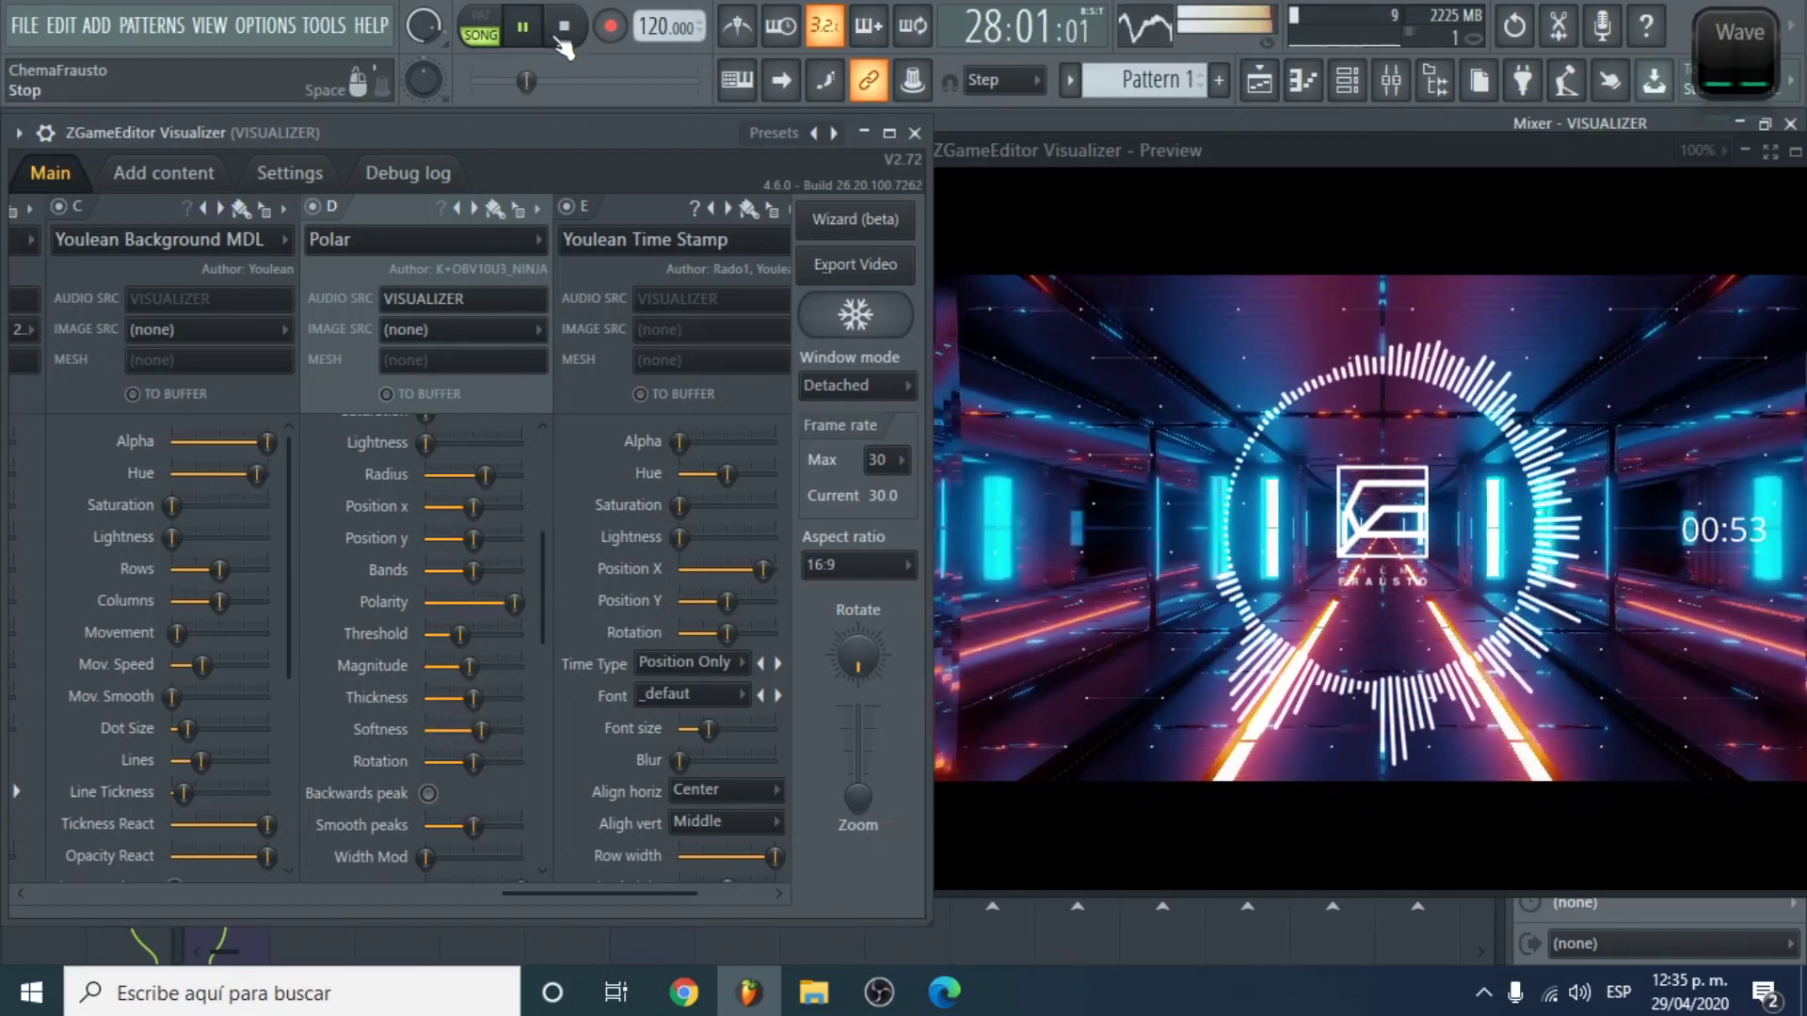
pyautogui.click(562, 33)
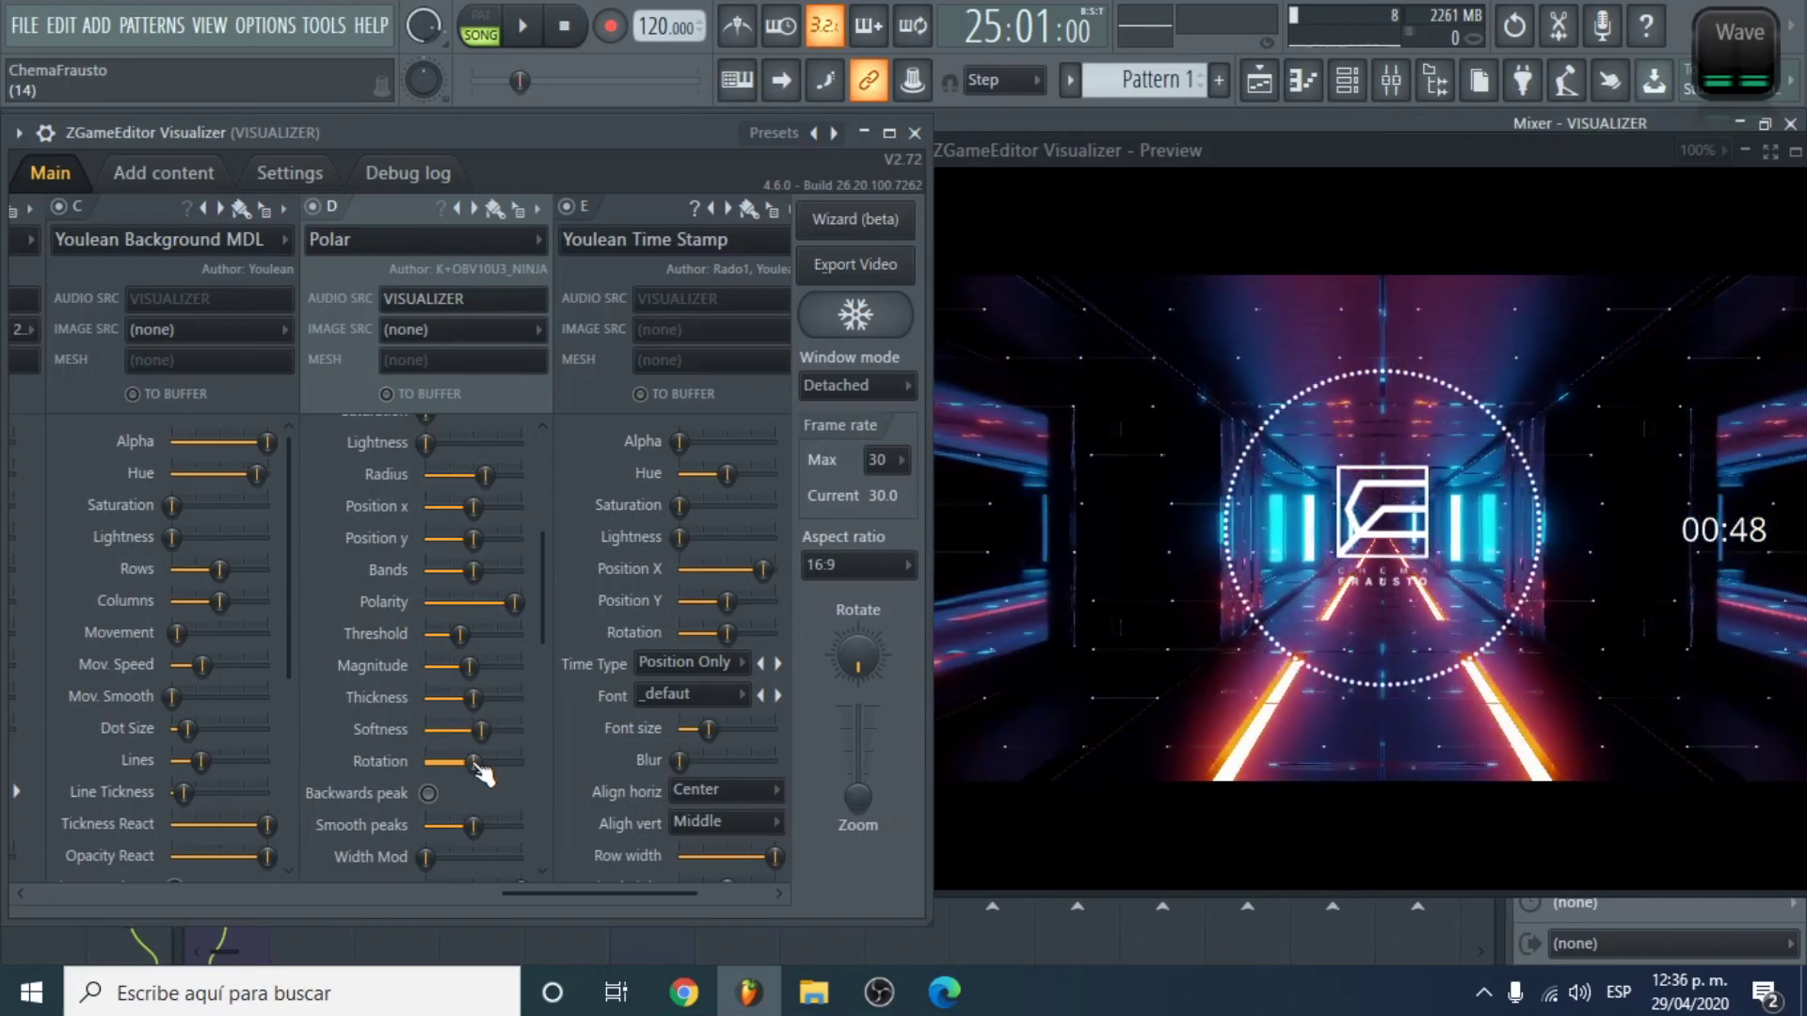
# Step: Add layer F at the end of the layer row and assign it the Youlean Audio Shake effect
pyautogui.moveTo(543, 576); pyautogui.dragTo(525, 825)
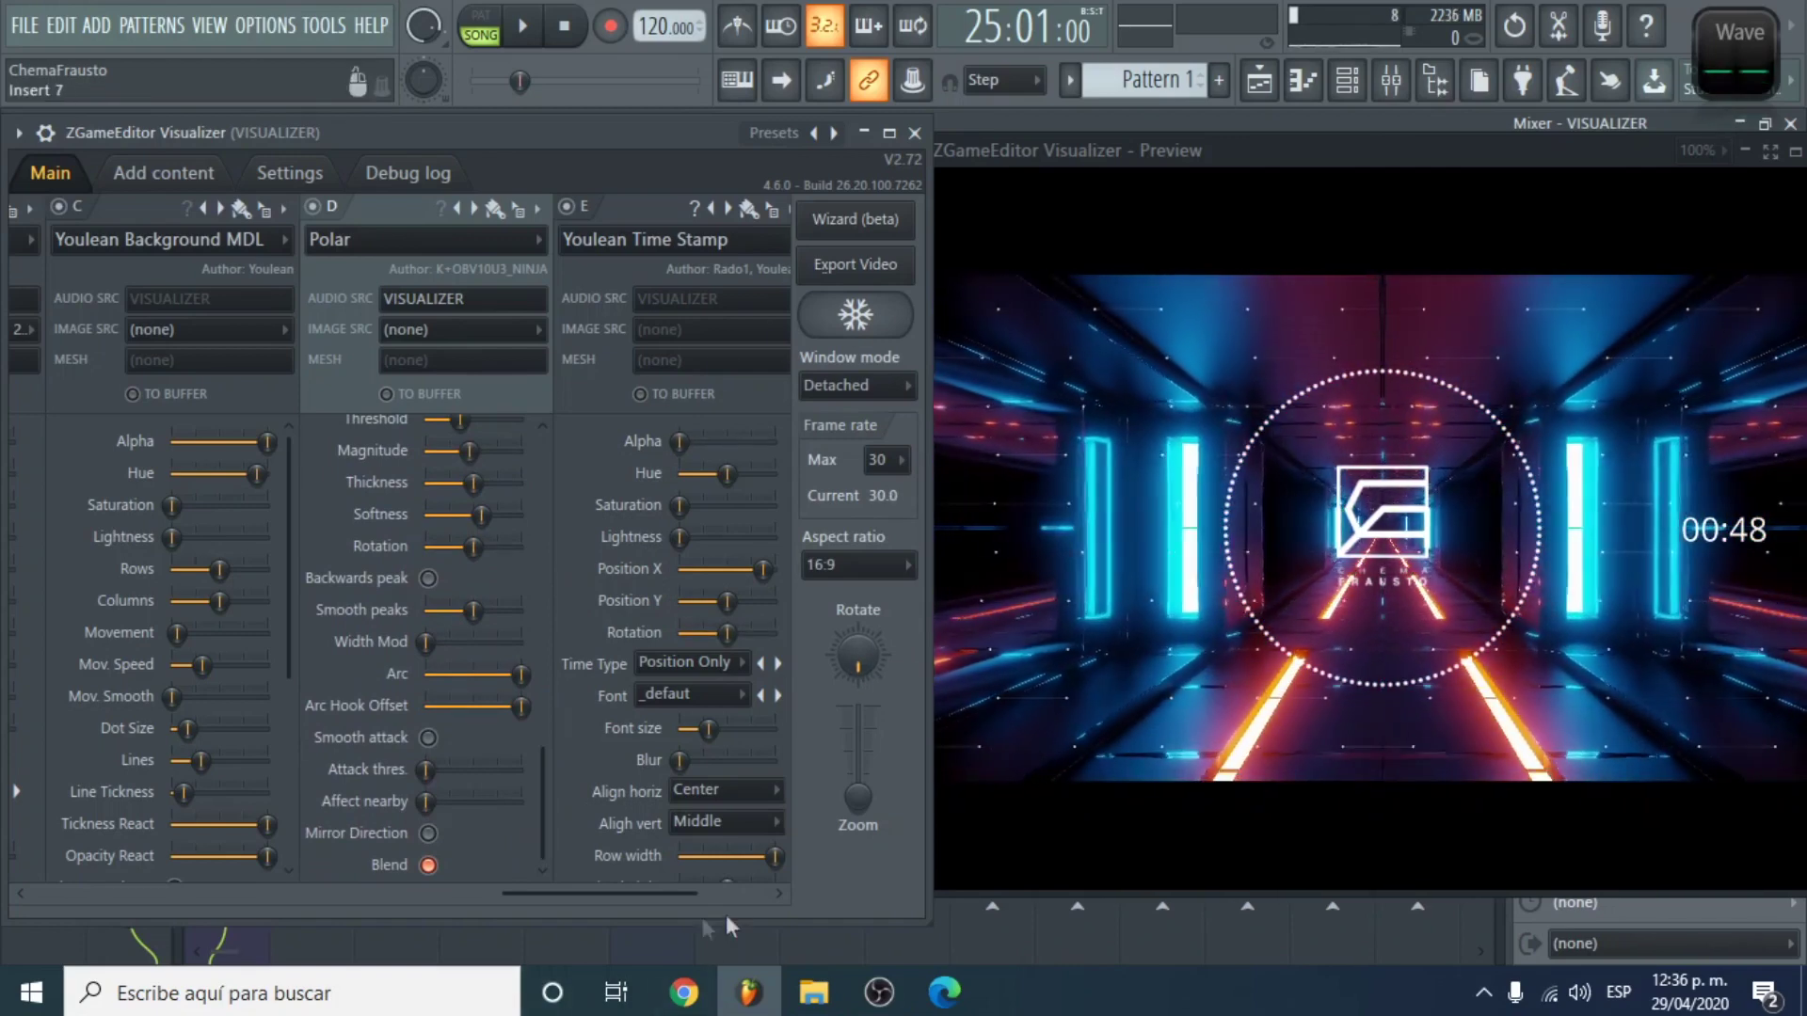
pyautogui.moveTo(629, 894); pyautogui.dragTo(712, 901)
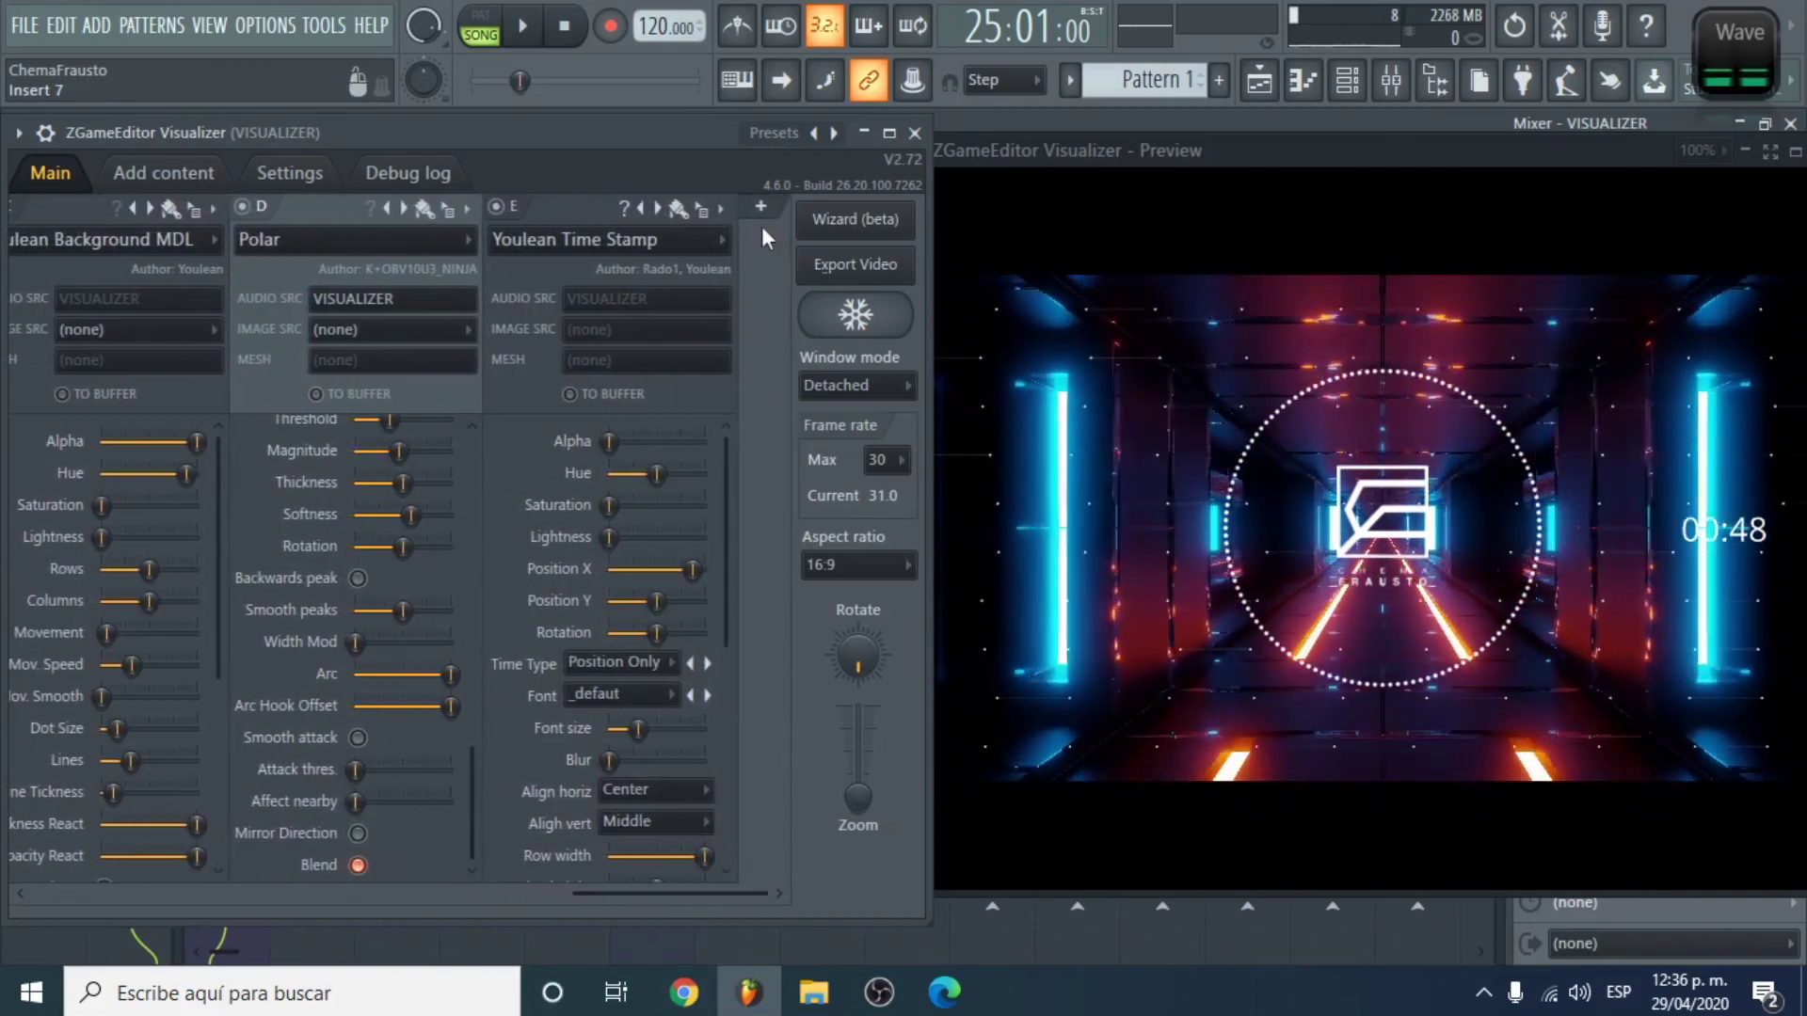
pyautogui.click(766, 208)
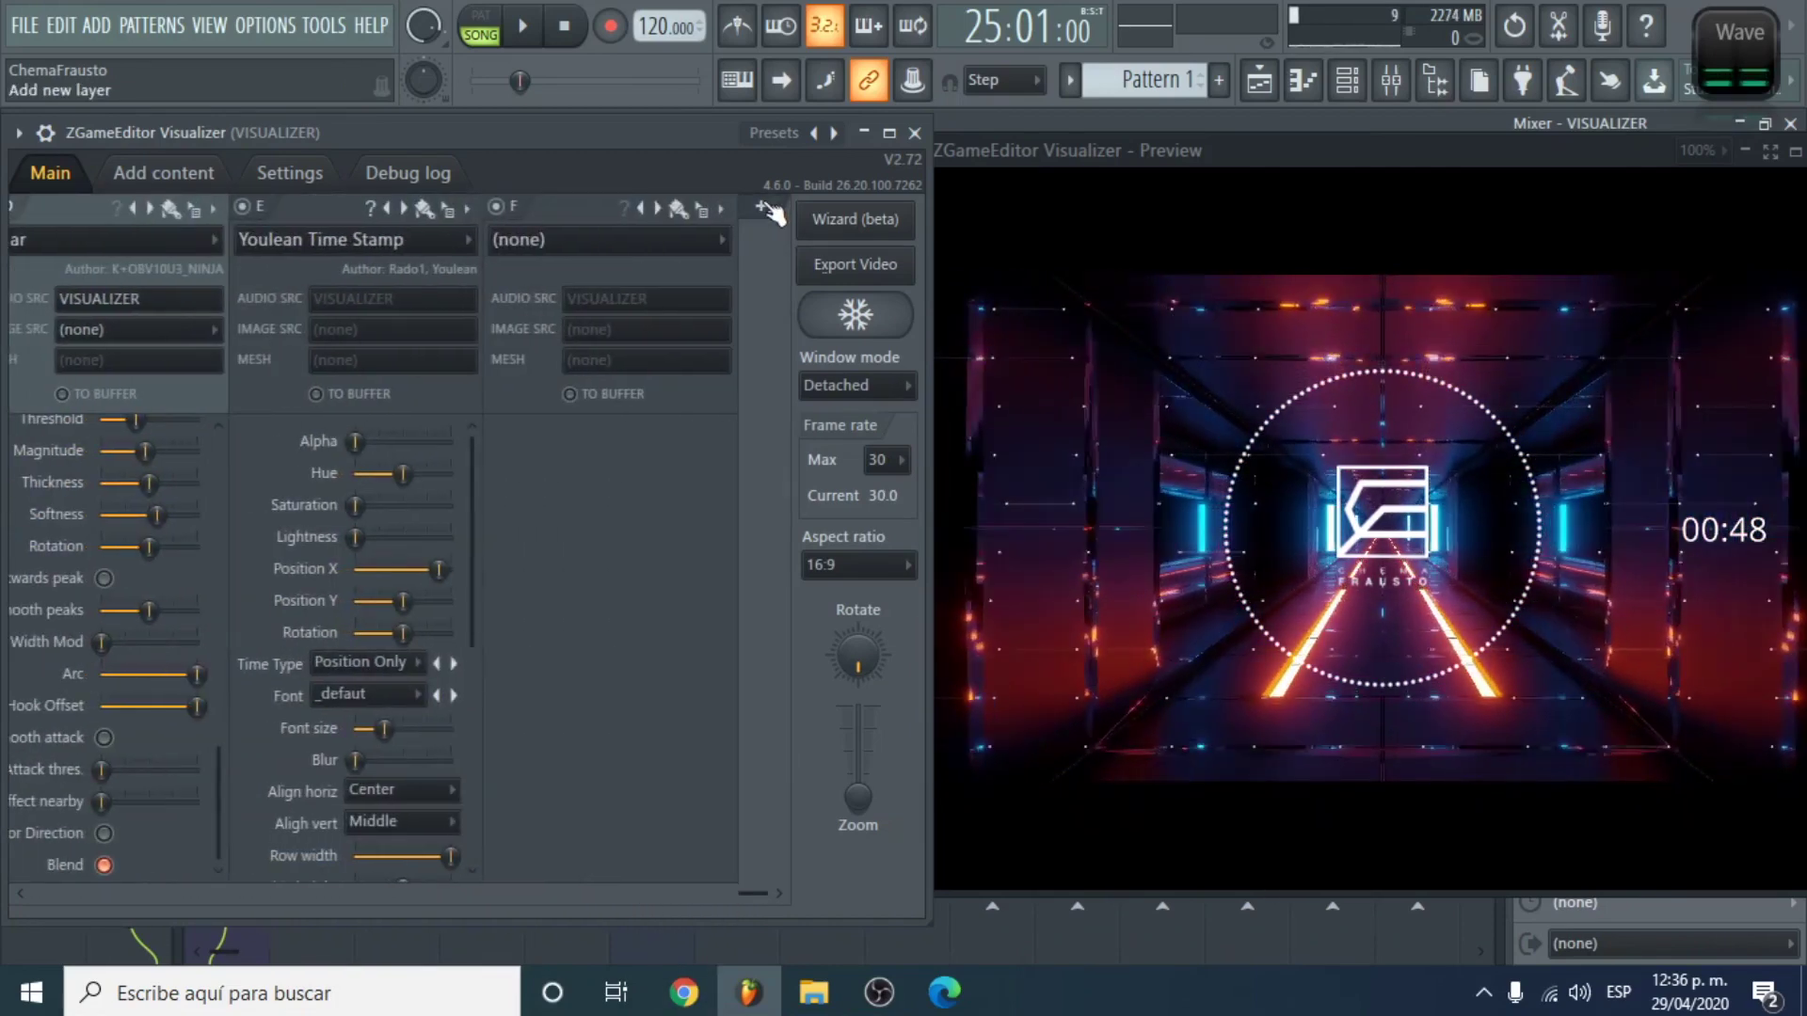
pyautogui.click(679, 238)
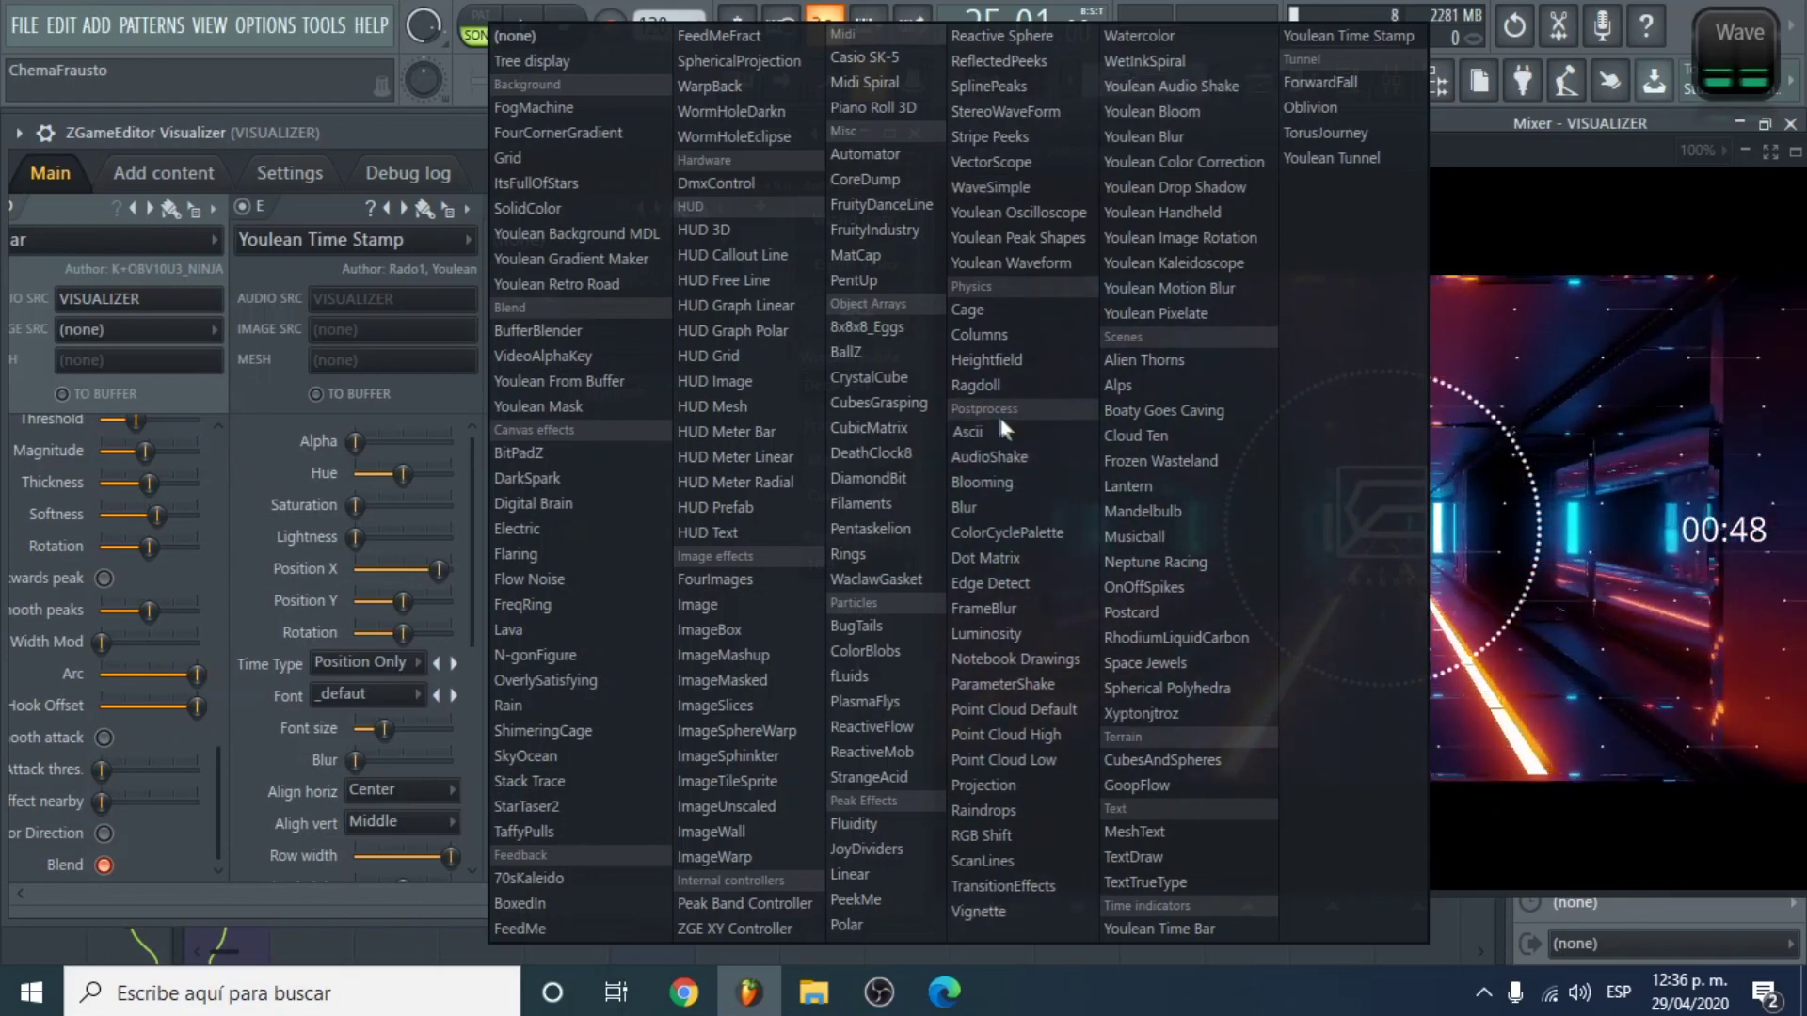
pyautogui.click(1216, 87)
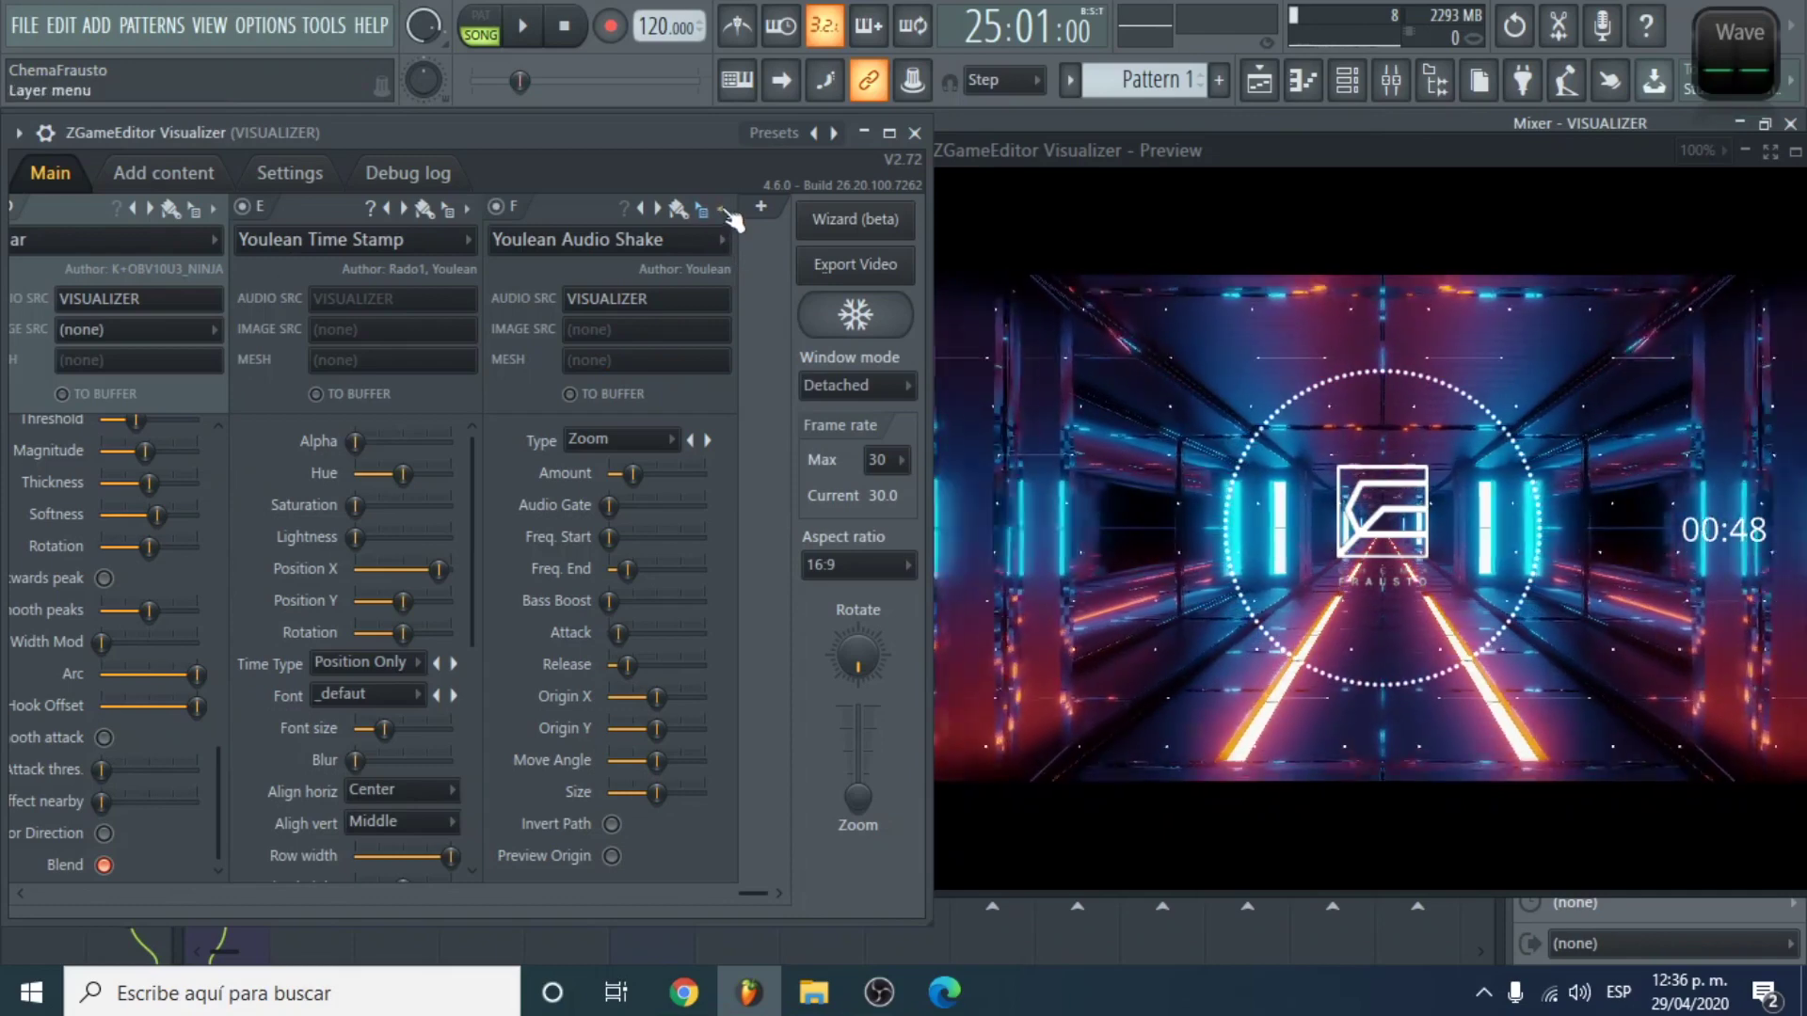
pyautogui.click(721, 207)
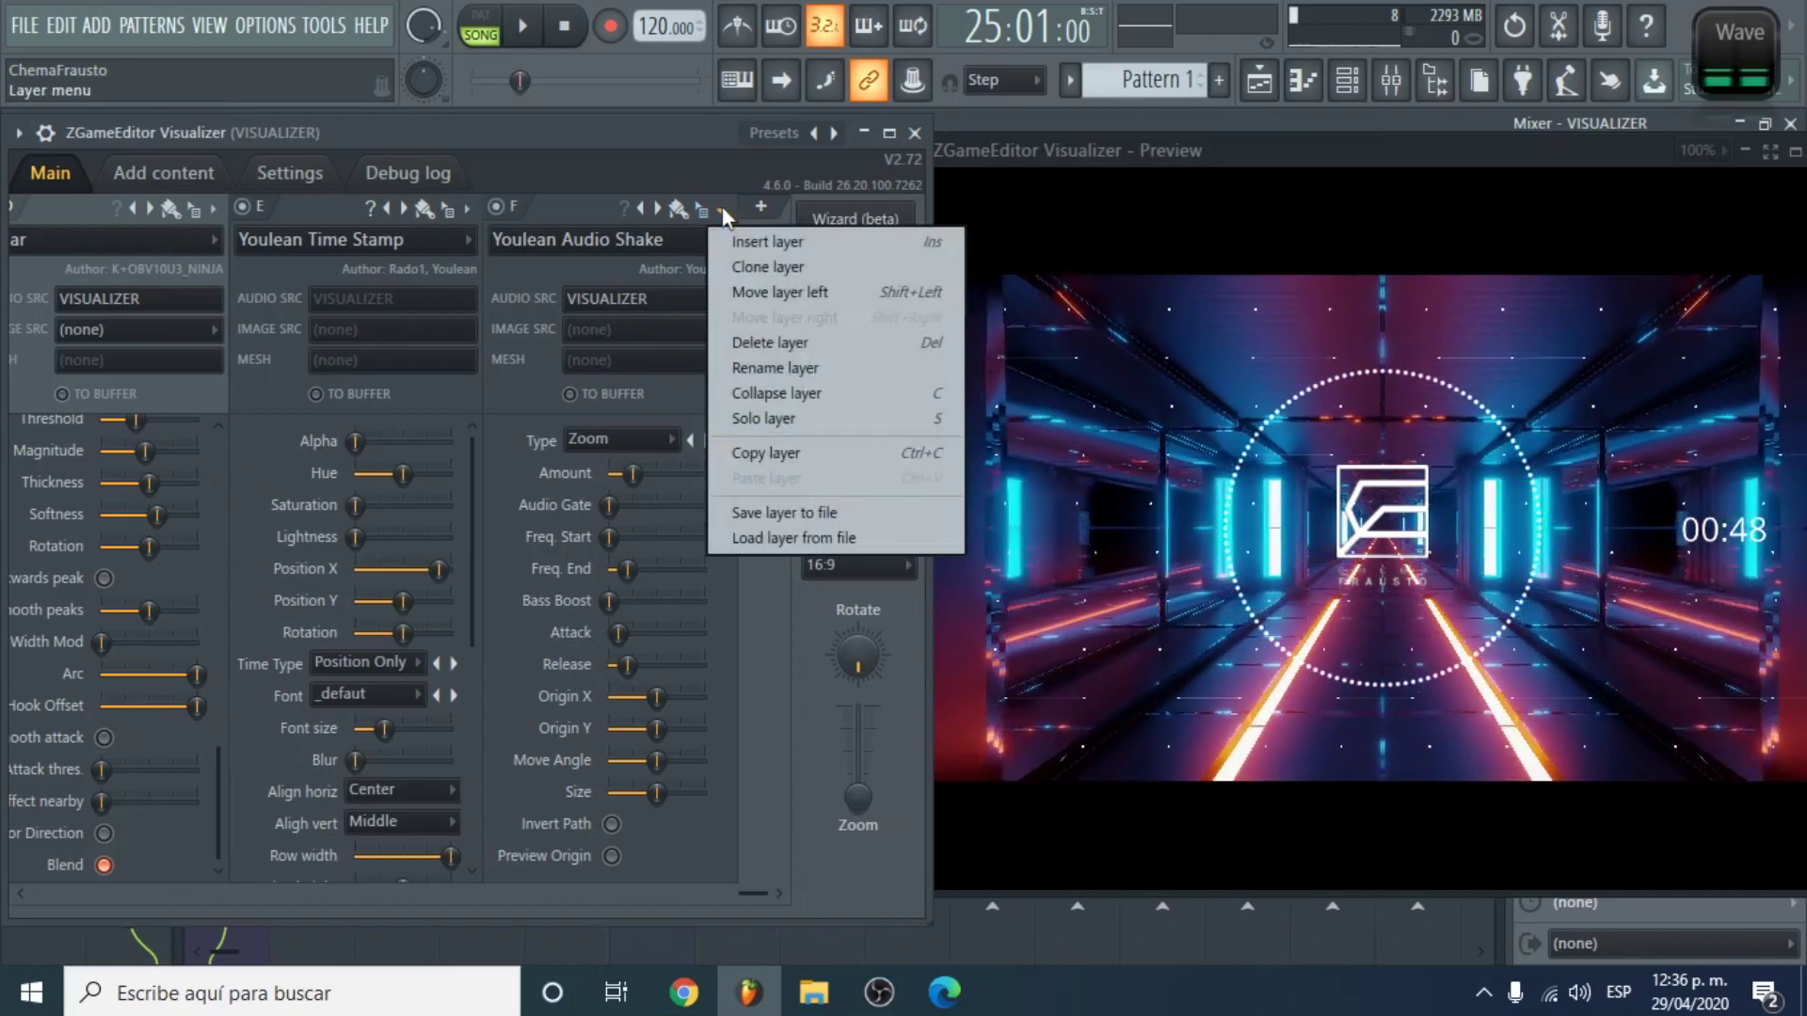
pyautogui.click(838, 298)
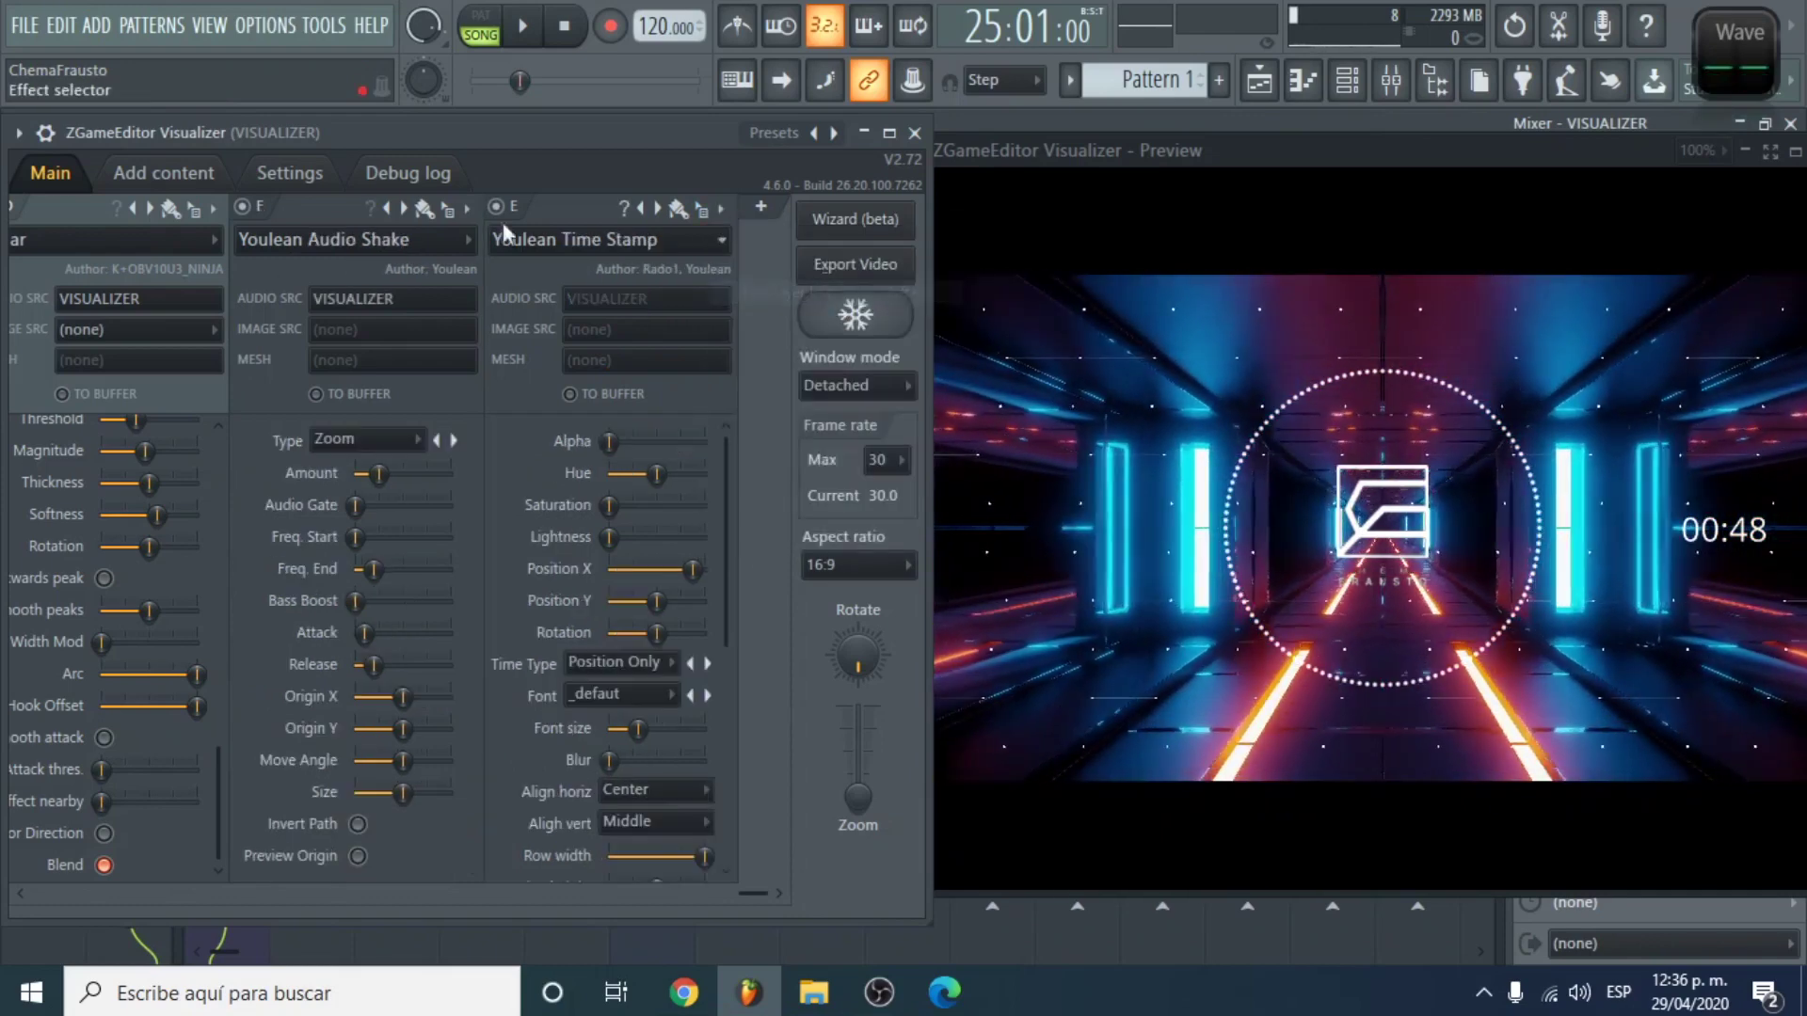
pyautogui.click(467, 208)
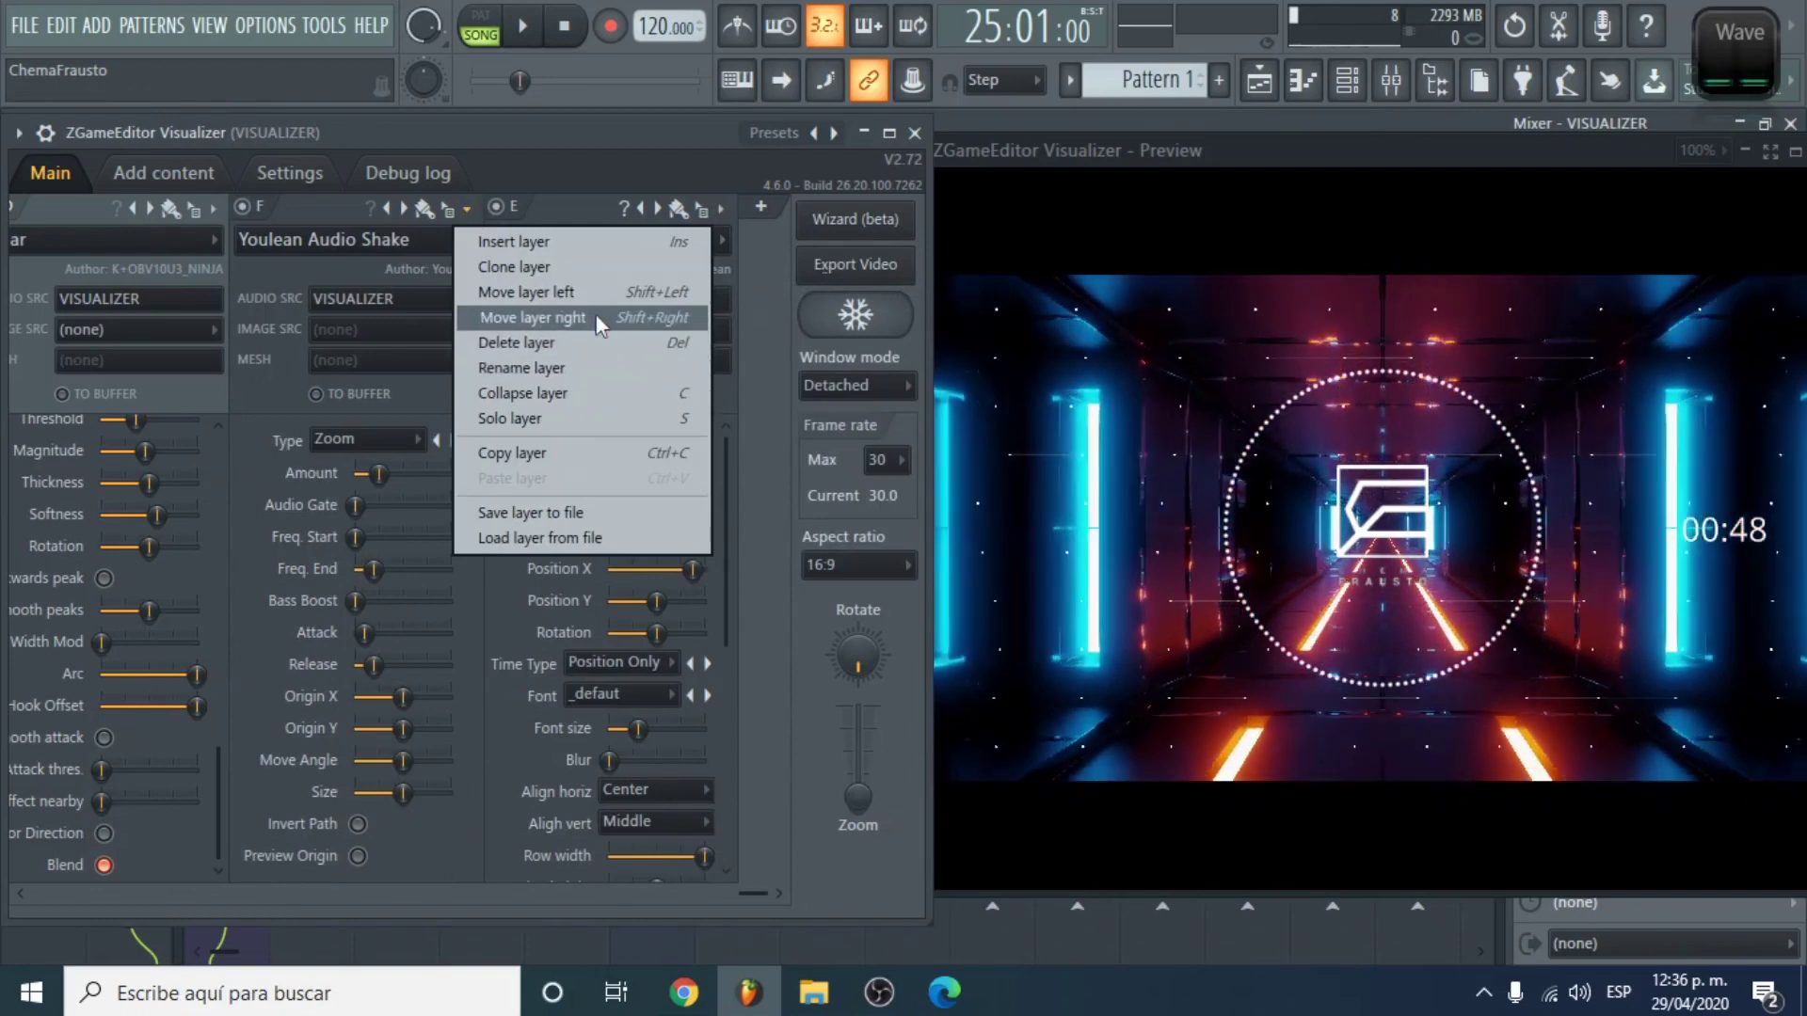
pyautogui.click(596, 317)
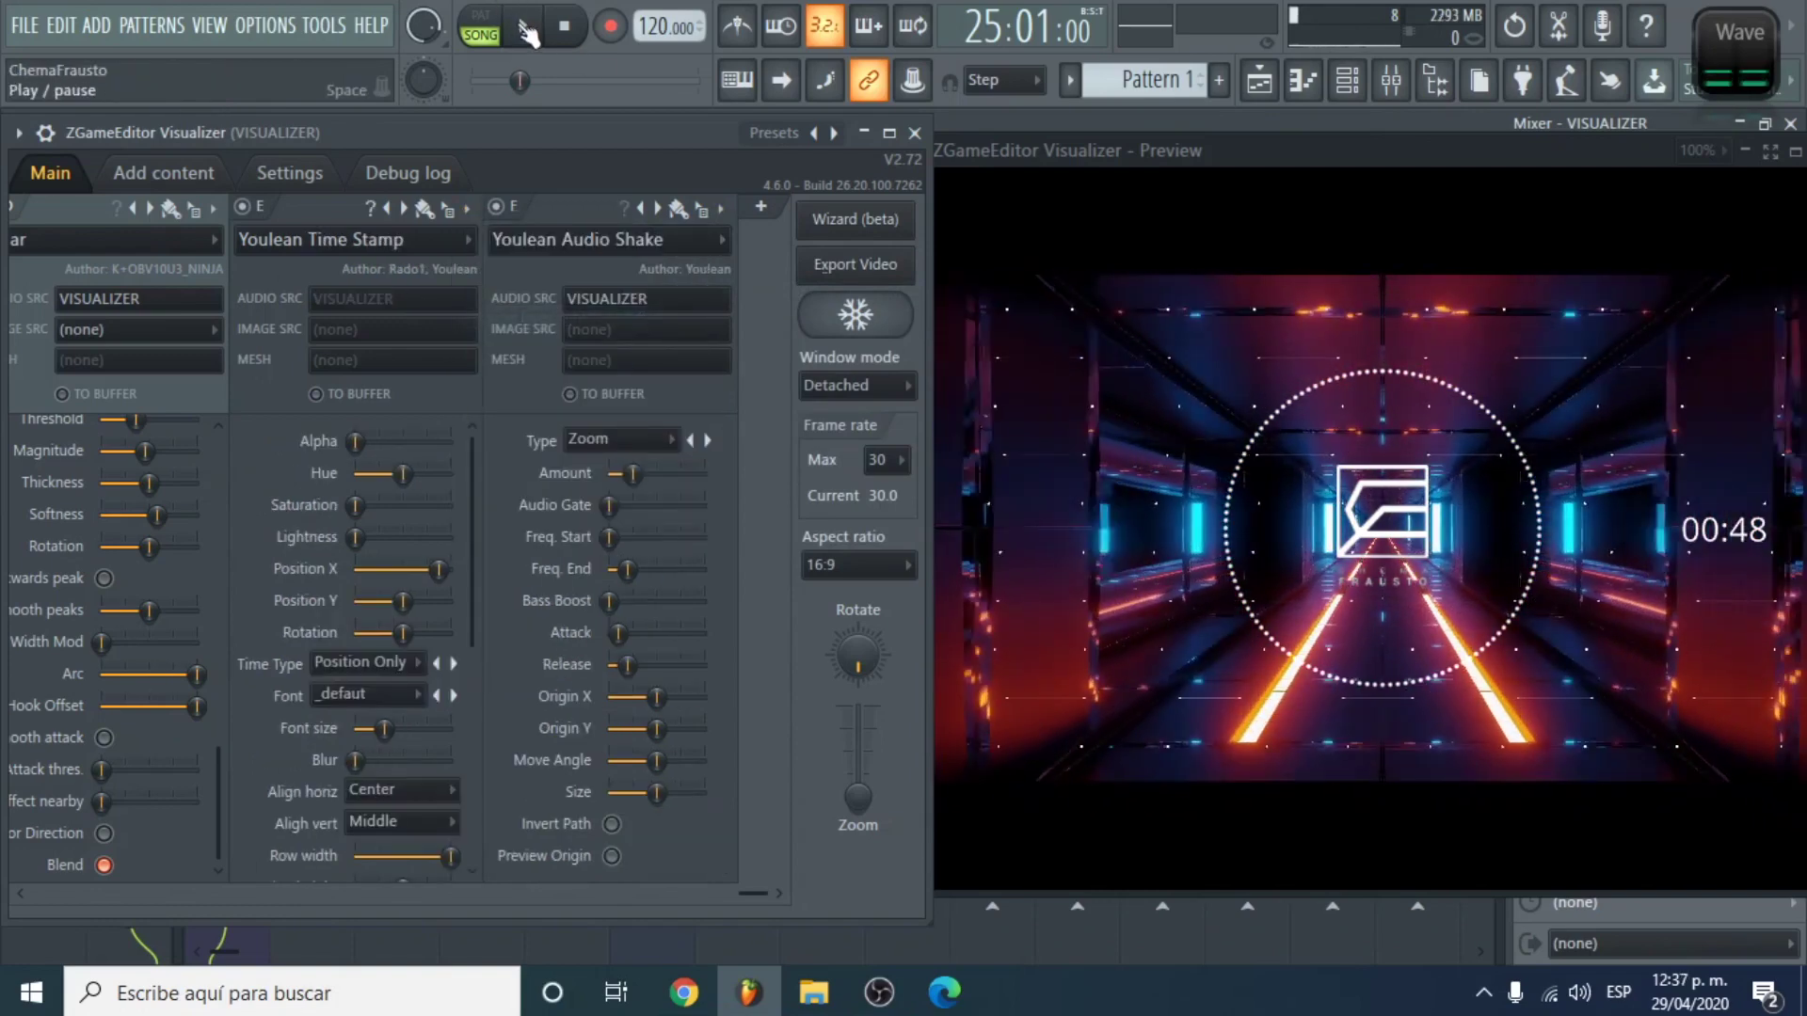
# Step: Play the selected song section to preview the shake with Audio Shake as the last layer, and stop playback
pyautogui.click(520, 25)
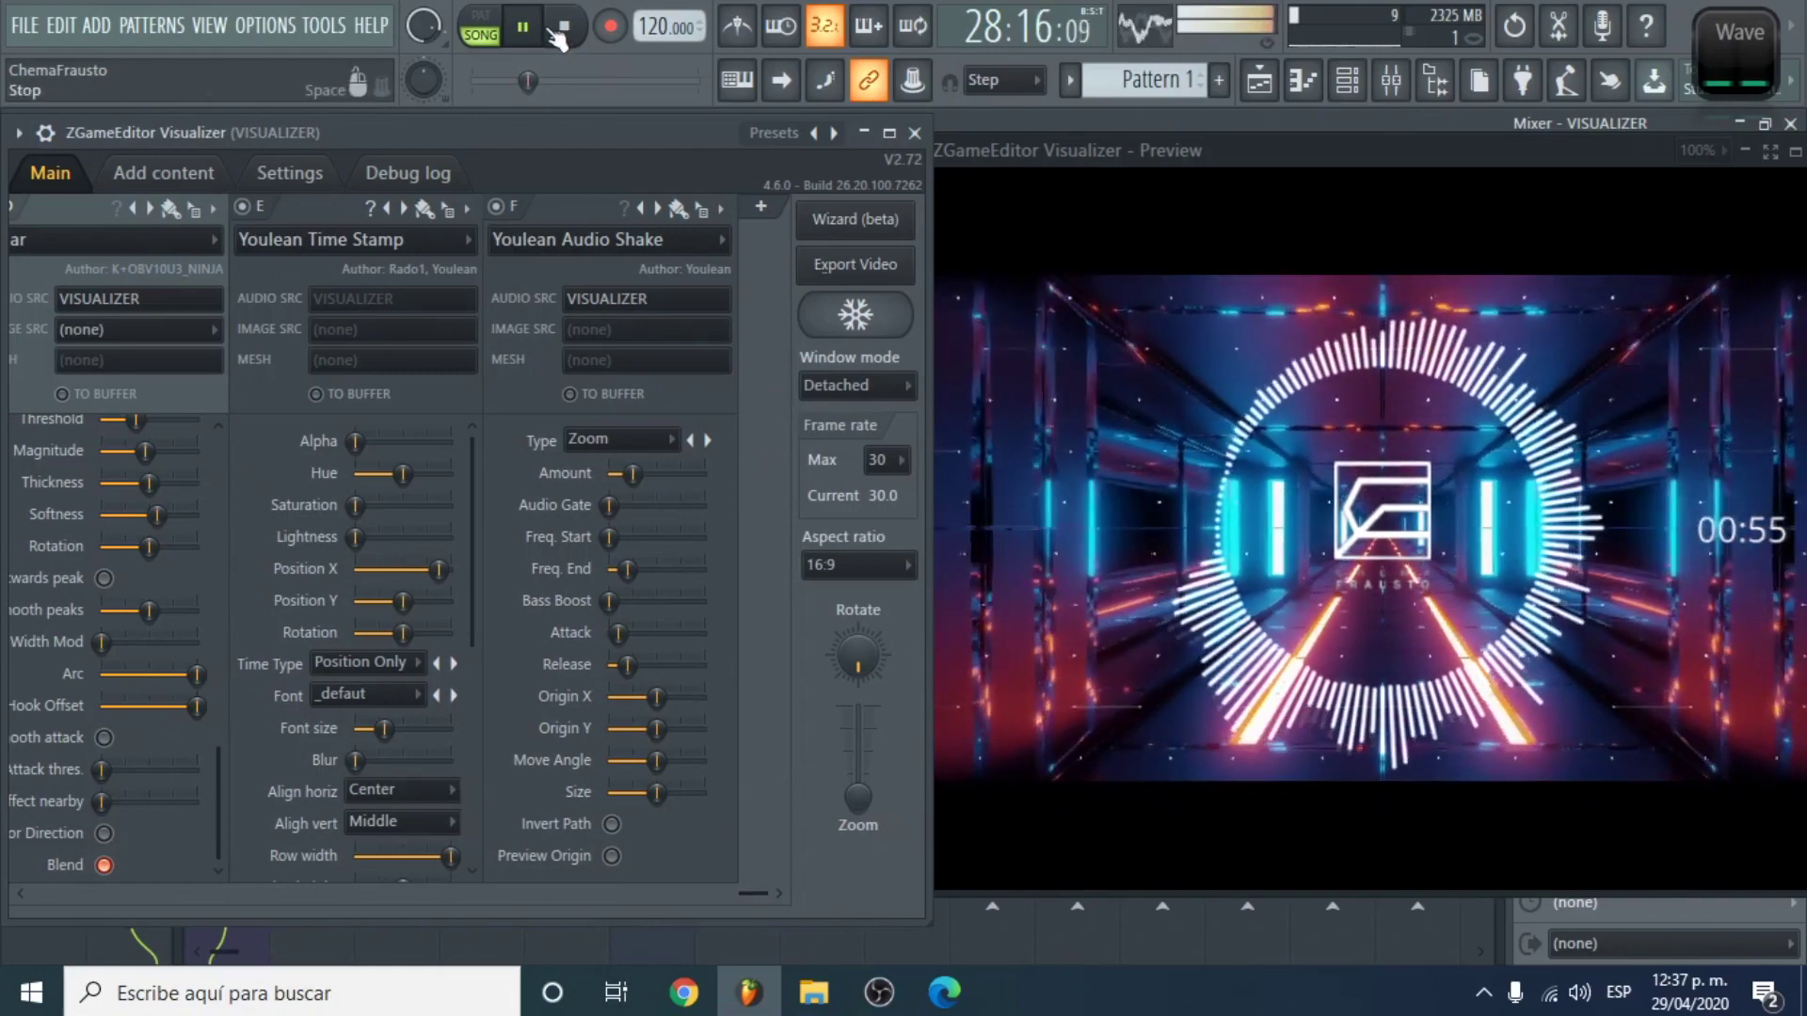
pyautogui.click(567, 36)
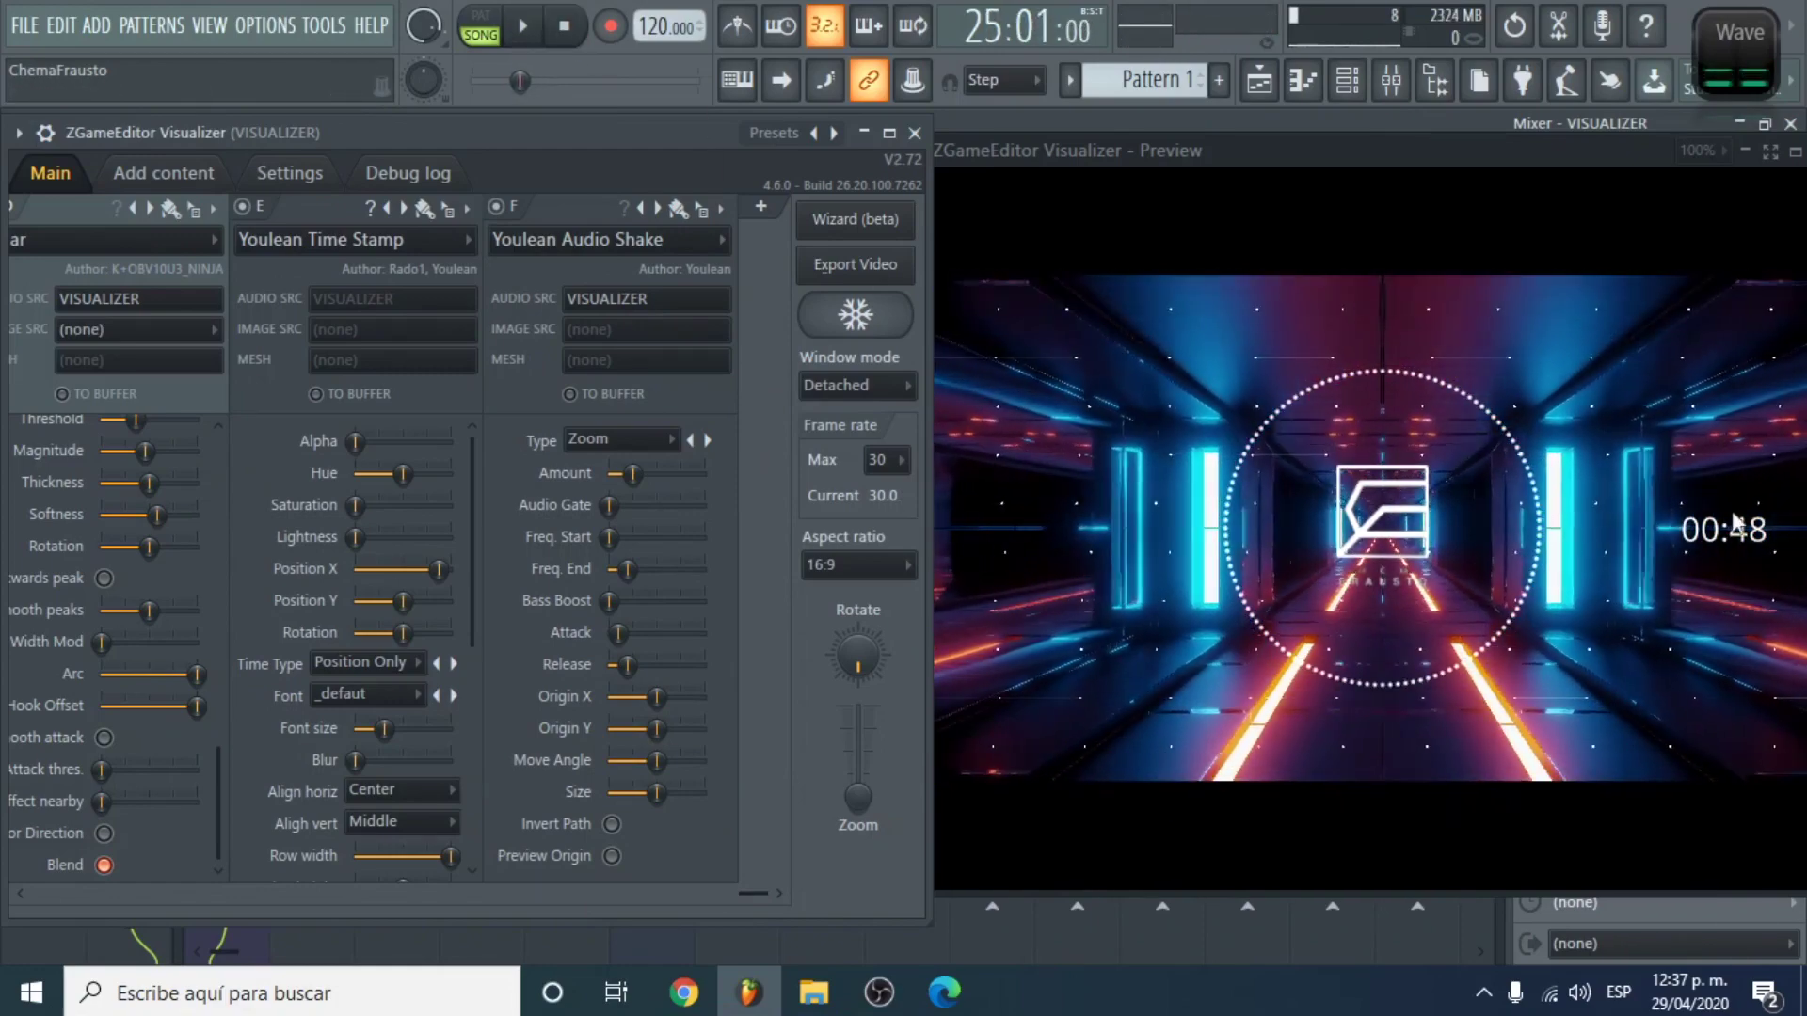
# Step: Move the Youlean Time Stamp layer after Youlean Audio Shake and play the song section to preview the new order
pyautogui.moveTo(765, 894)
pyautogui.mouseDown()
pyautogui.moveTo(184, 886)
pyautogui.moveTo(766, 870)
pyautogui.mouseUp()
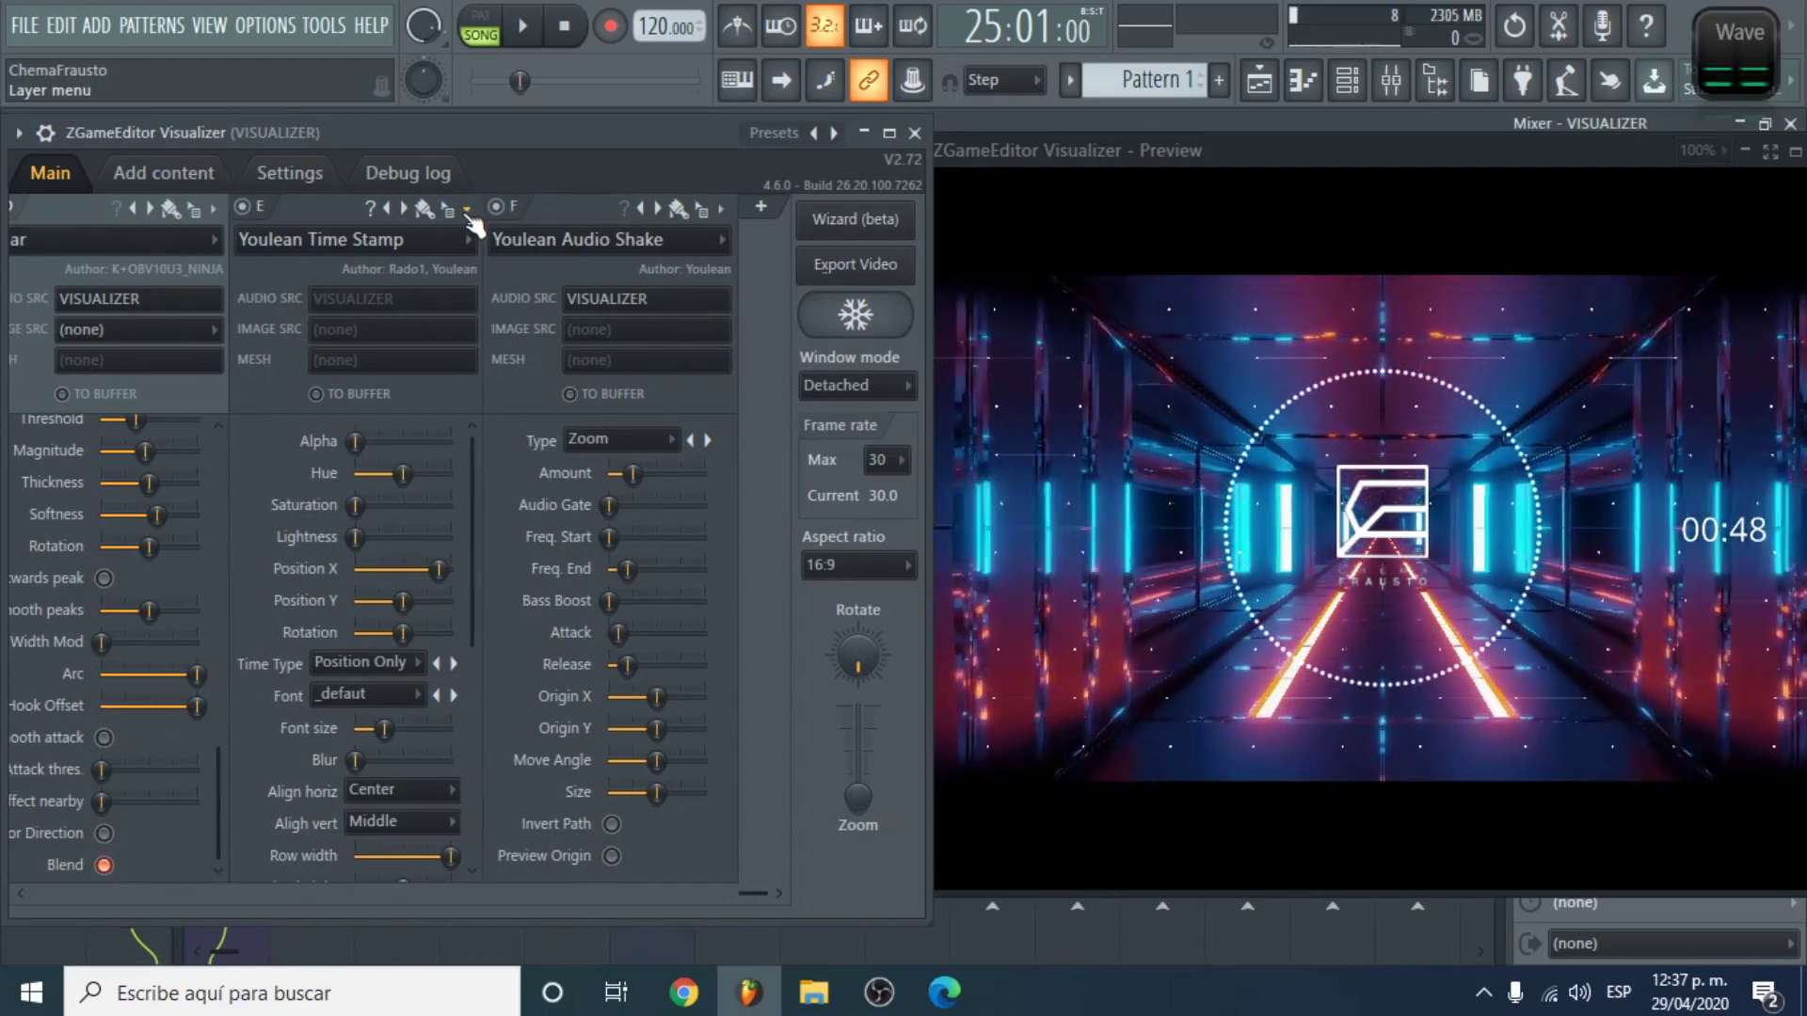
pyautogui.click(467, 210)
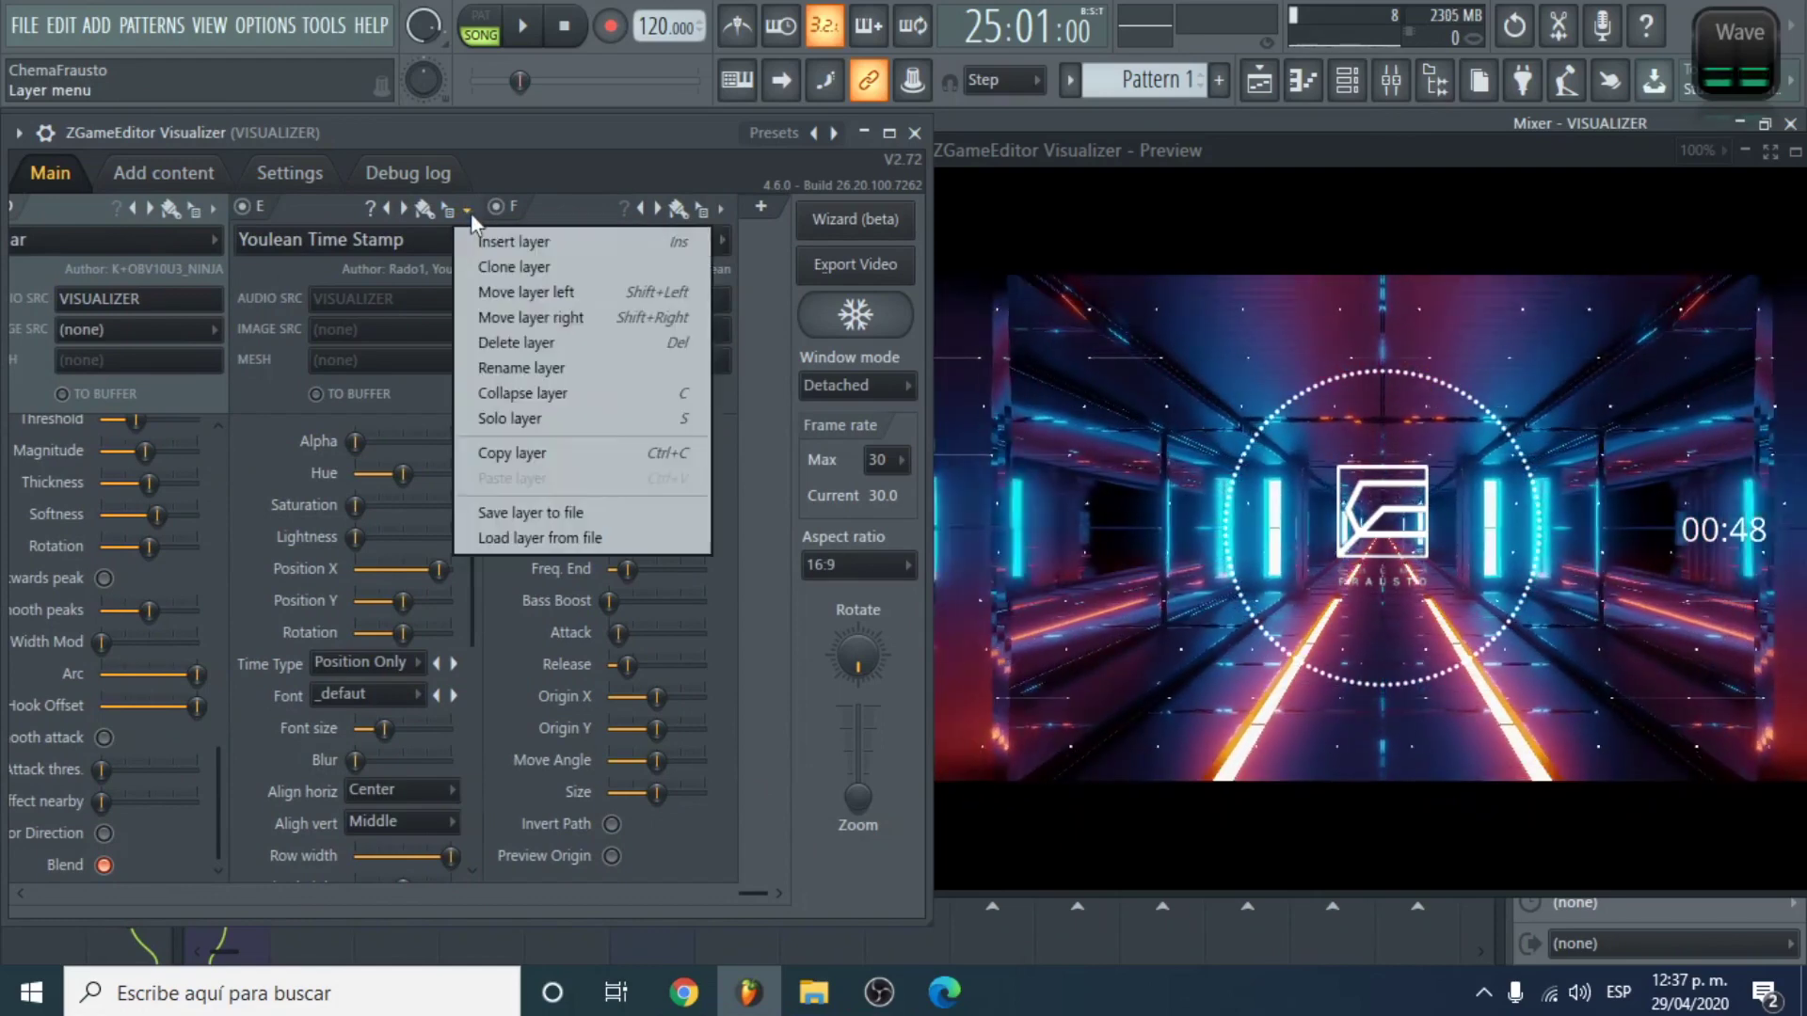
pyautogui.click(599, 315)
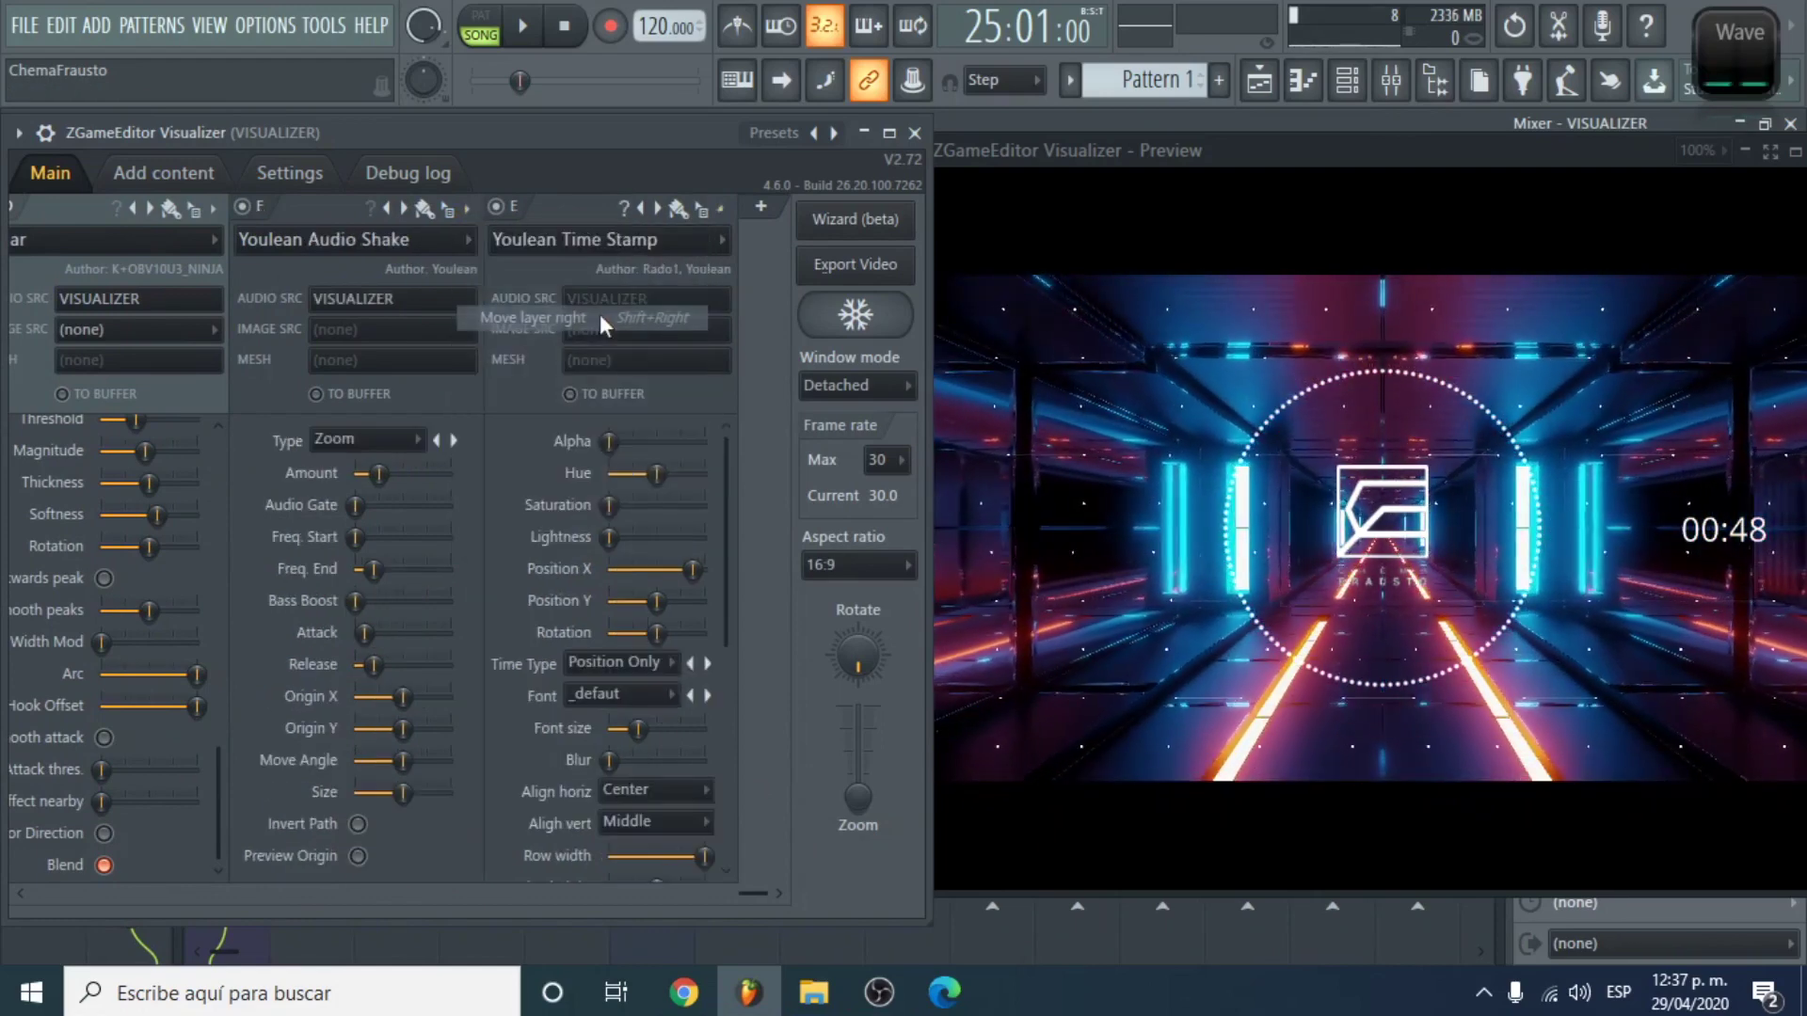
pyautogui.click(533, 29)
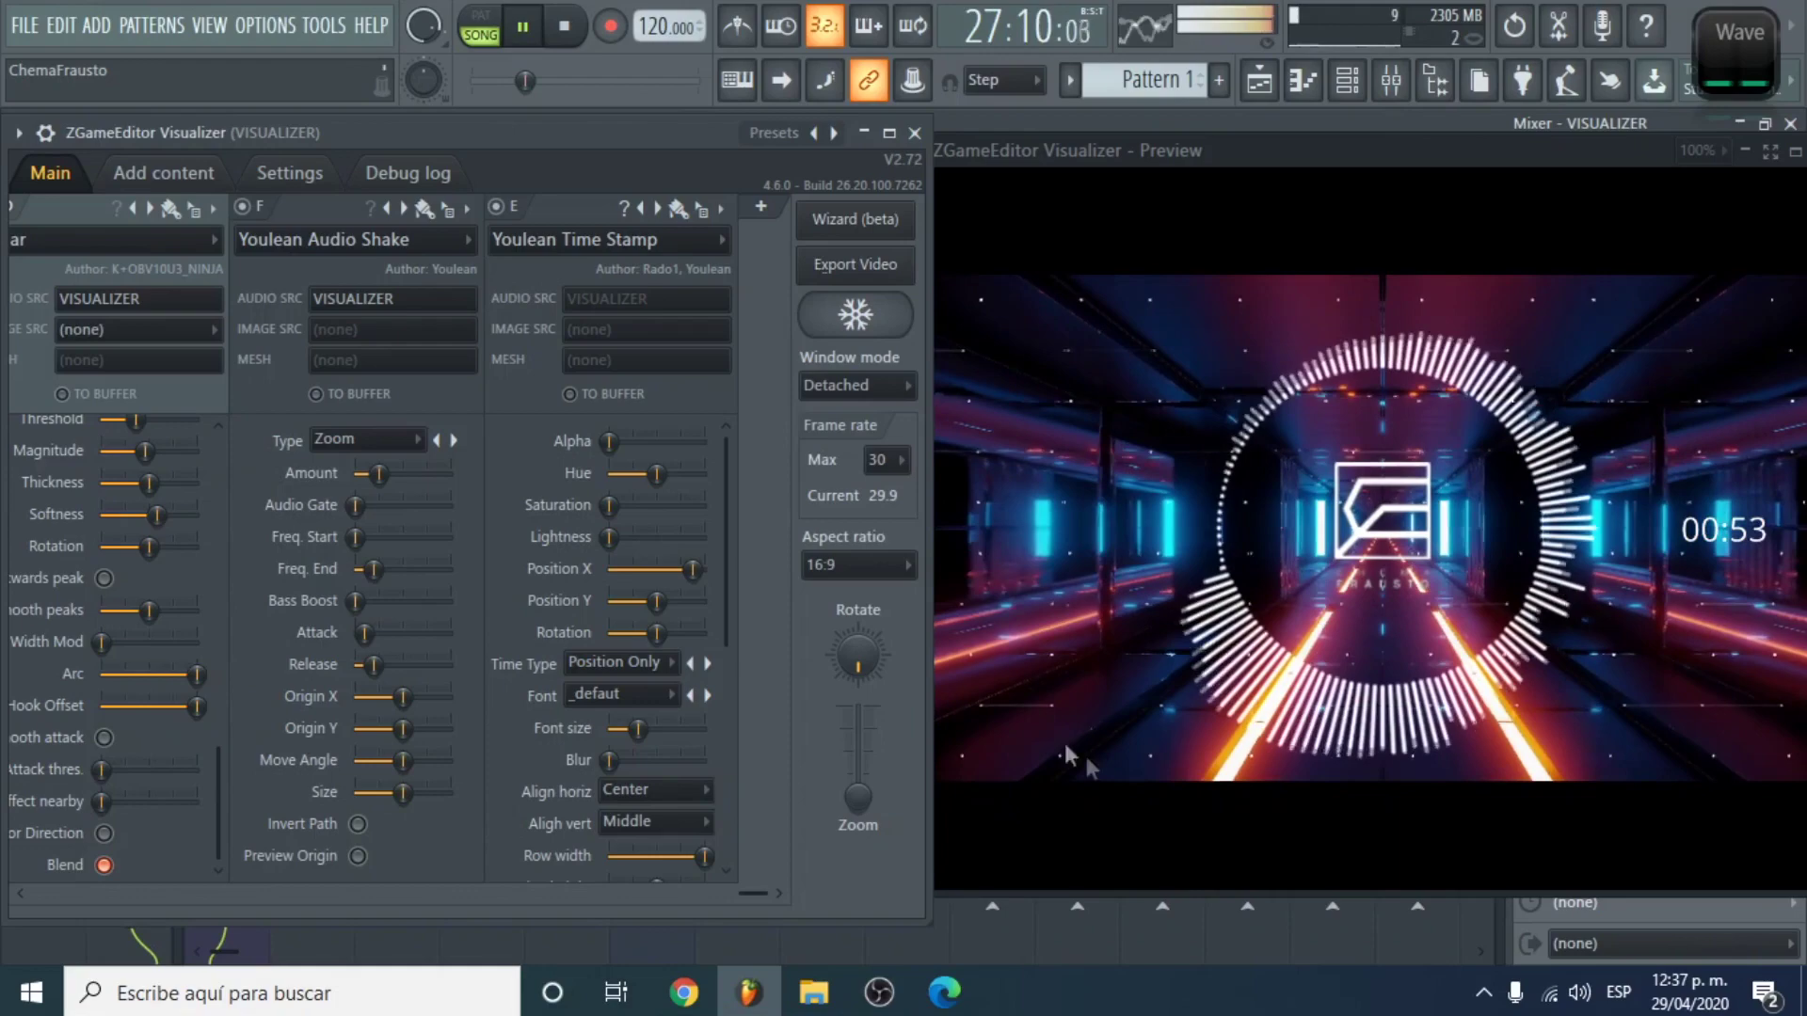
pyautogui.click(566, 27)
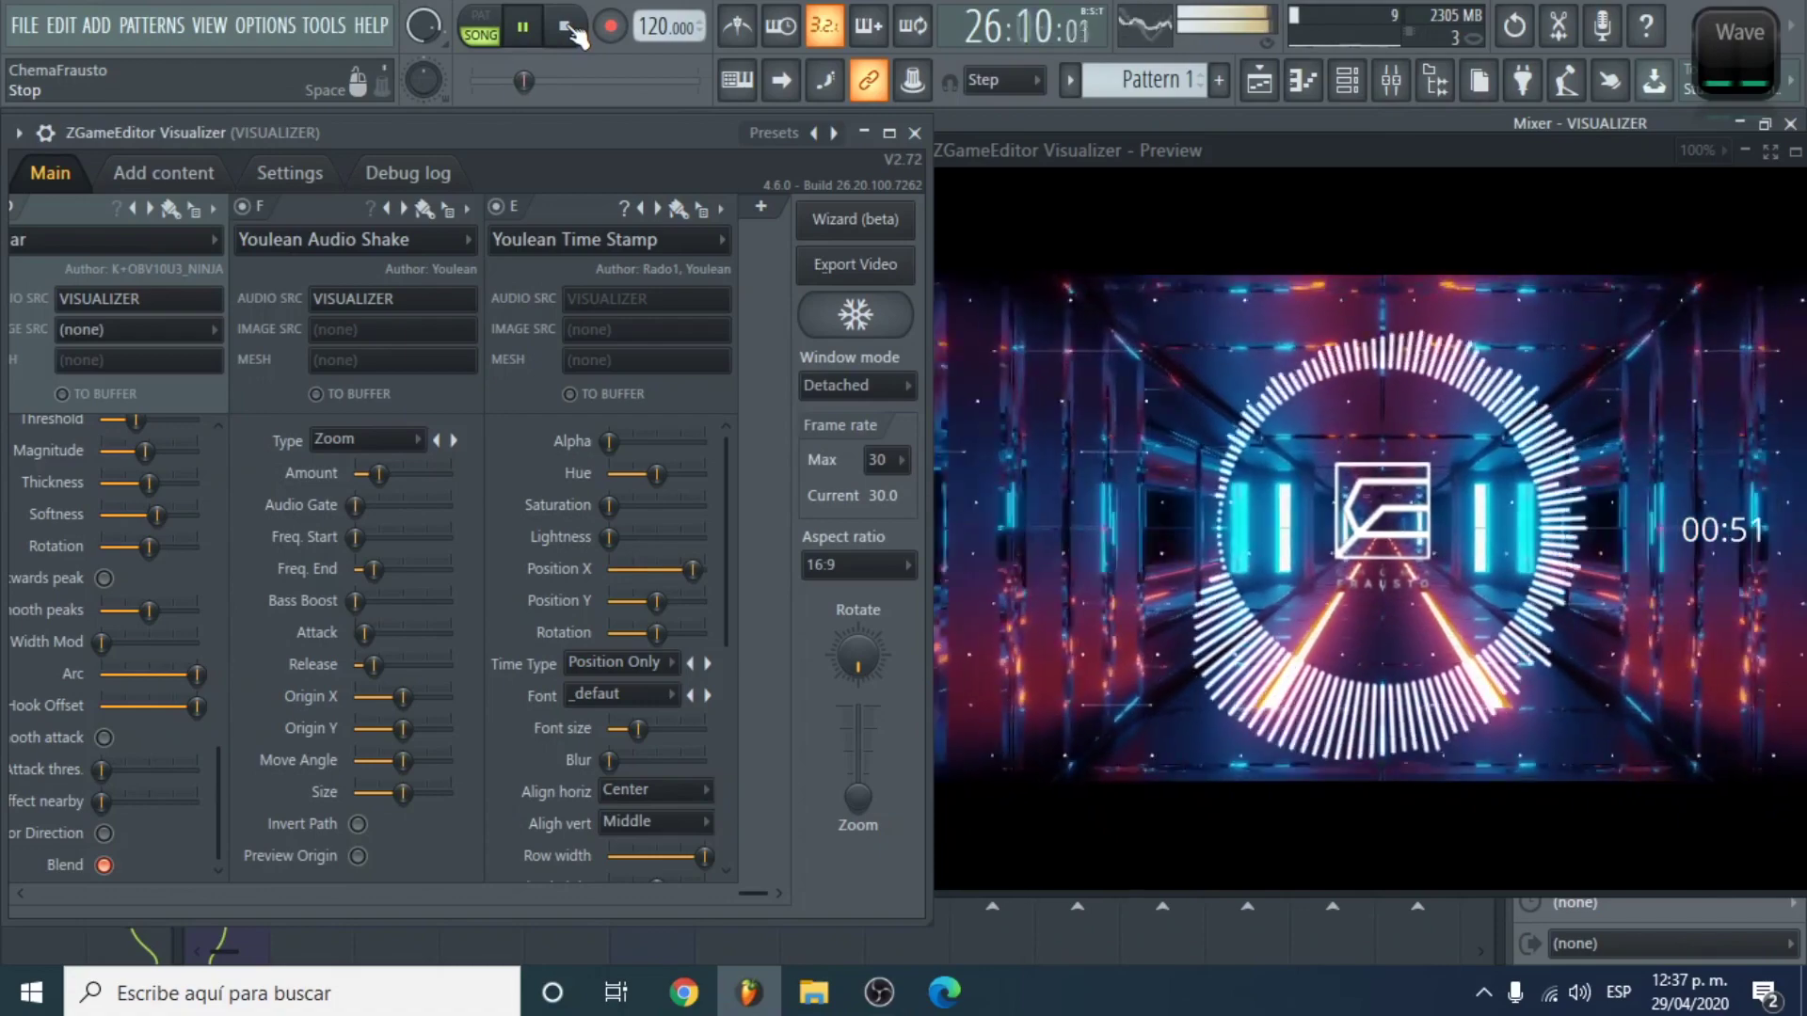
pyautogui.click(568, 26)
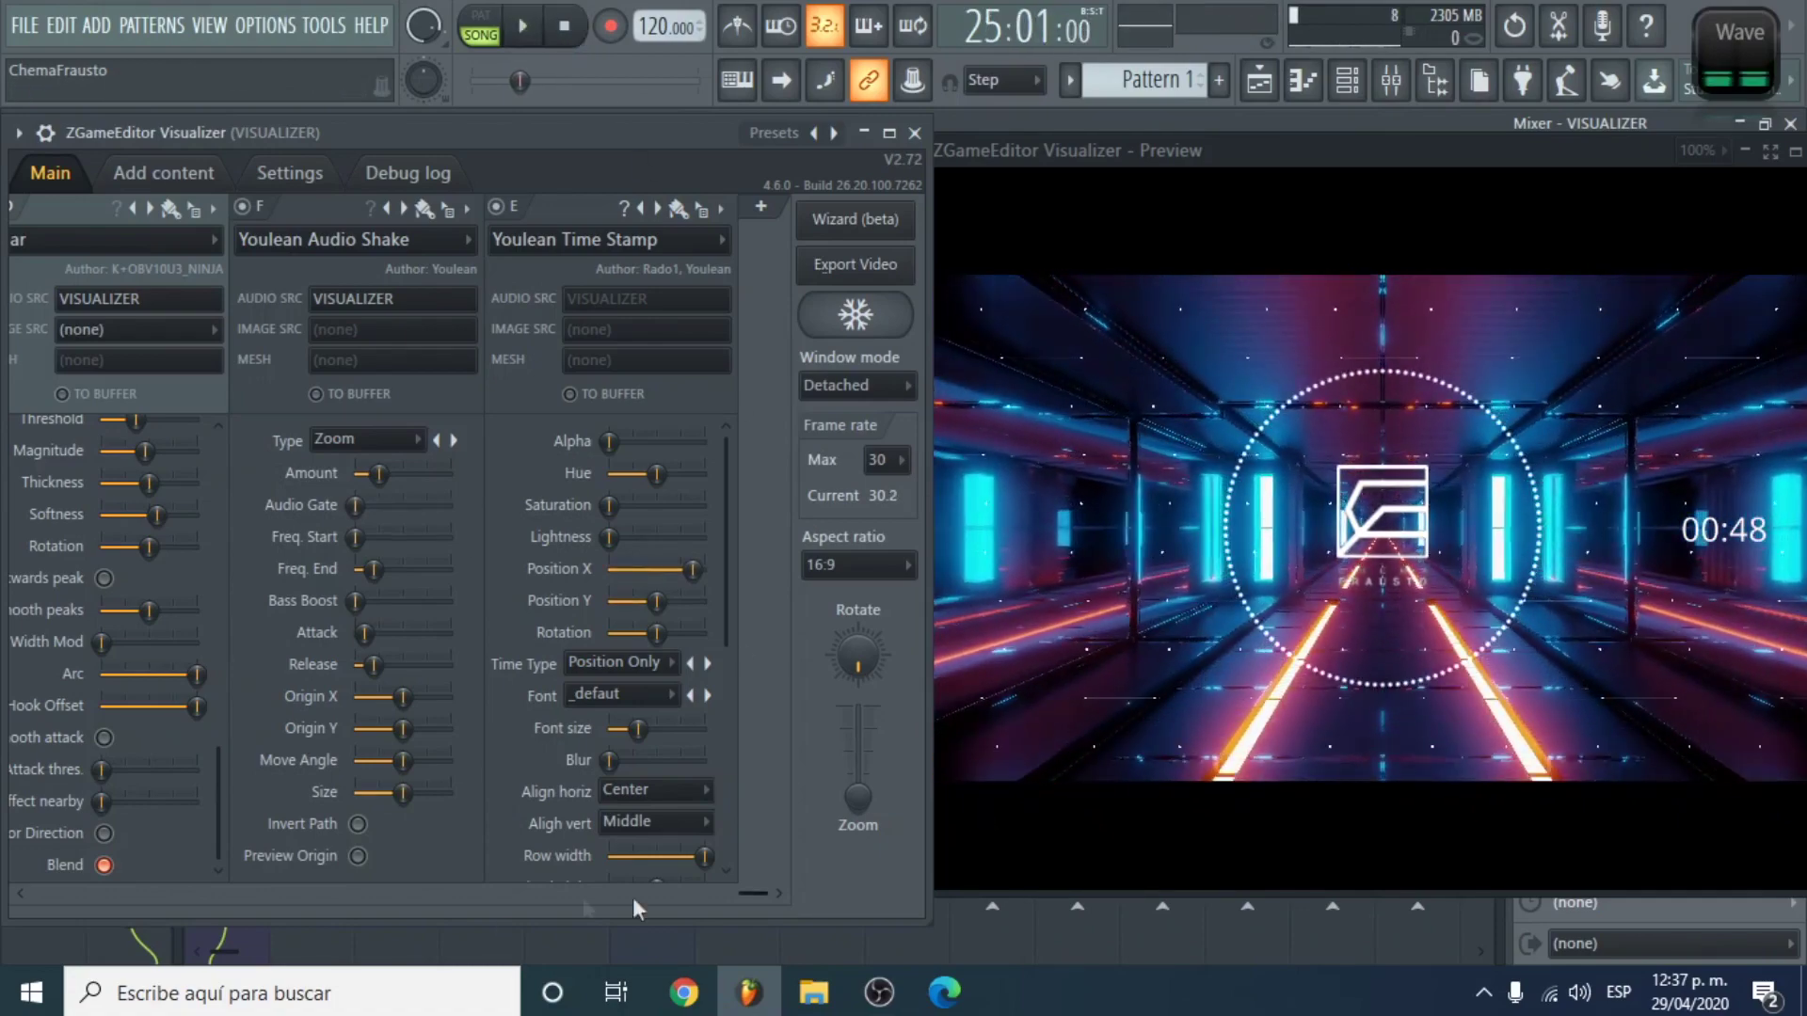
# Step: Move the logo's Image layer after the Youlean Background MDL and Polar layers
pyautogui.moveTo(755, 889); pyautogui.dragTo(167, 841)
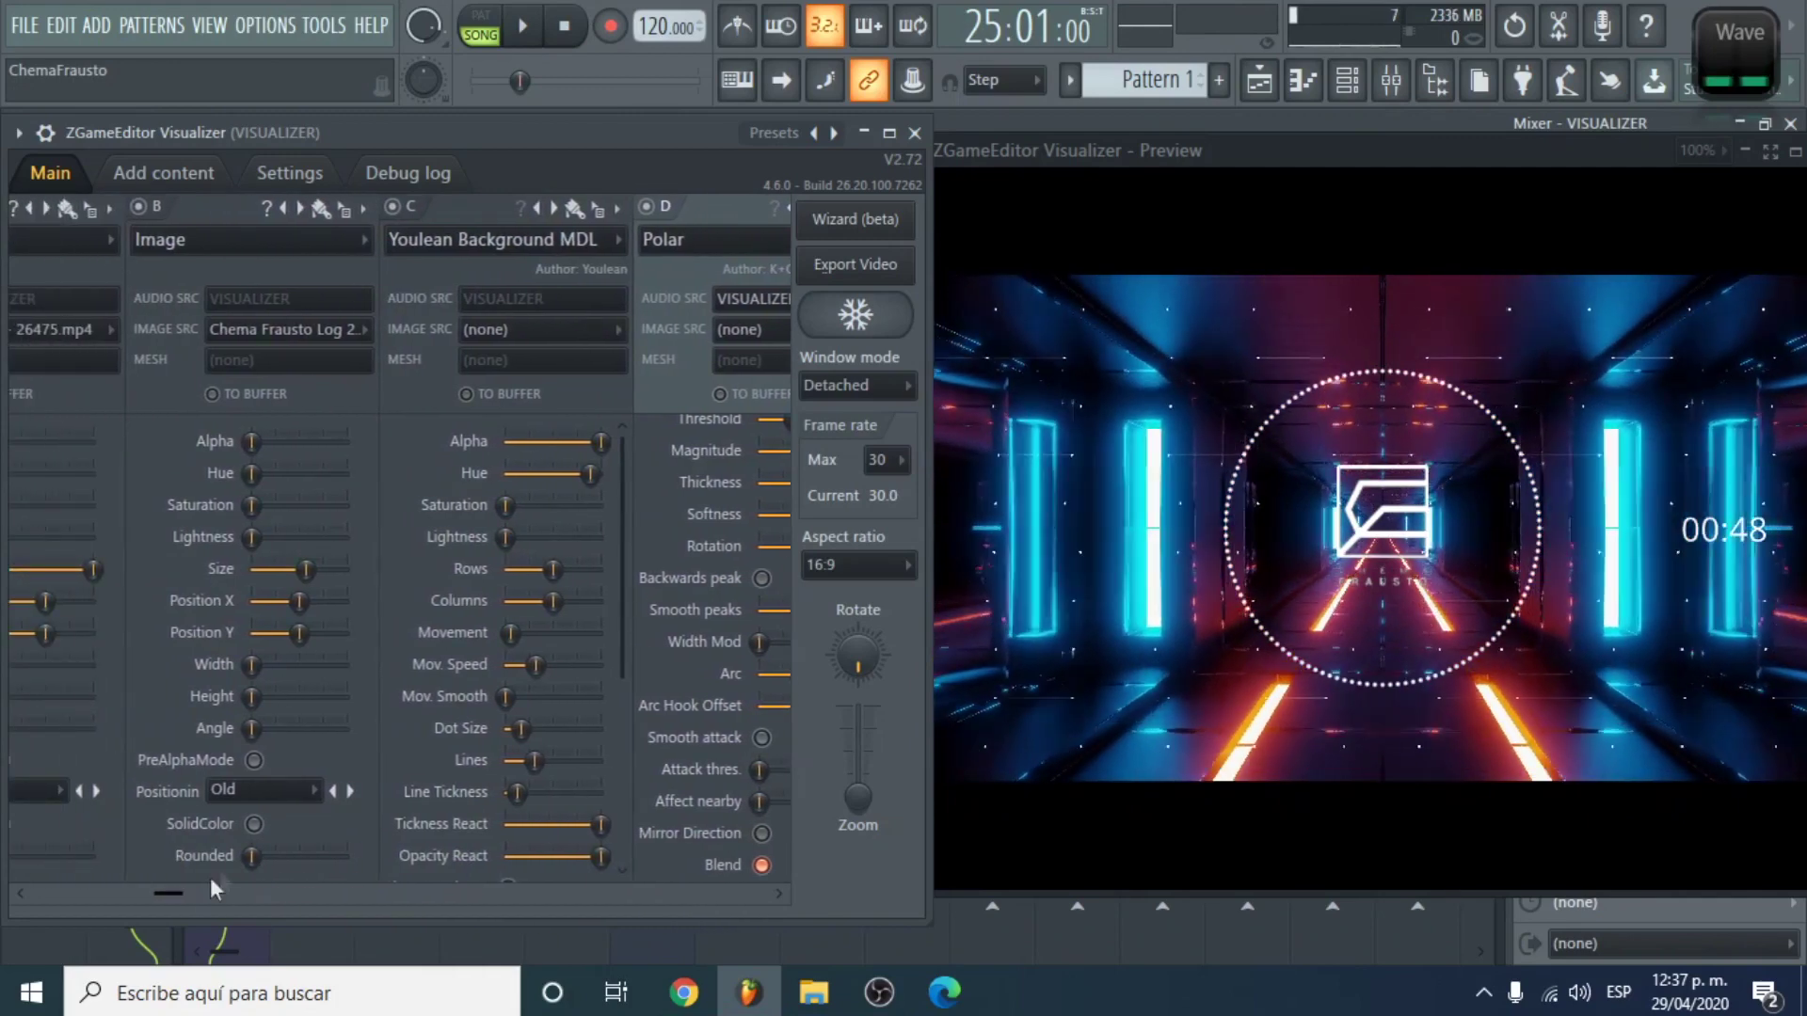
pyautogui.click(363, 211)
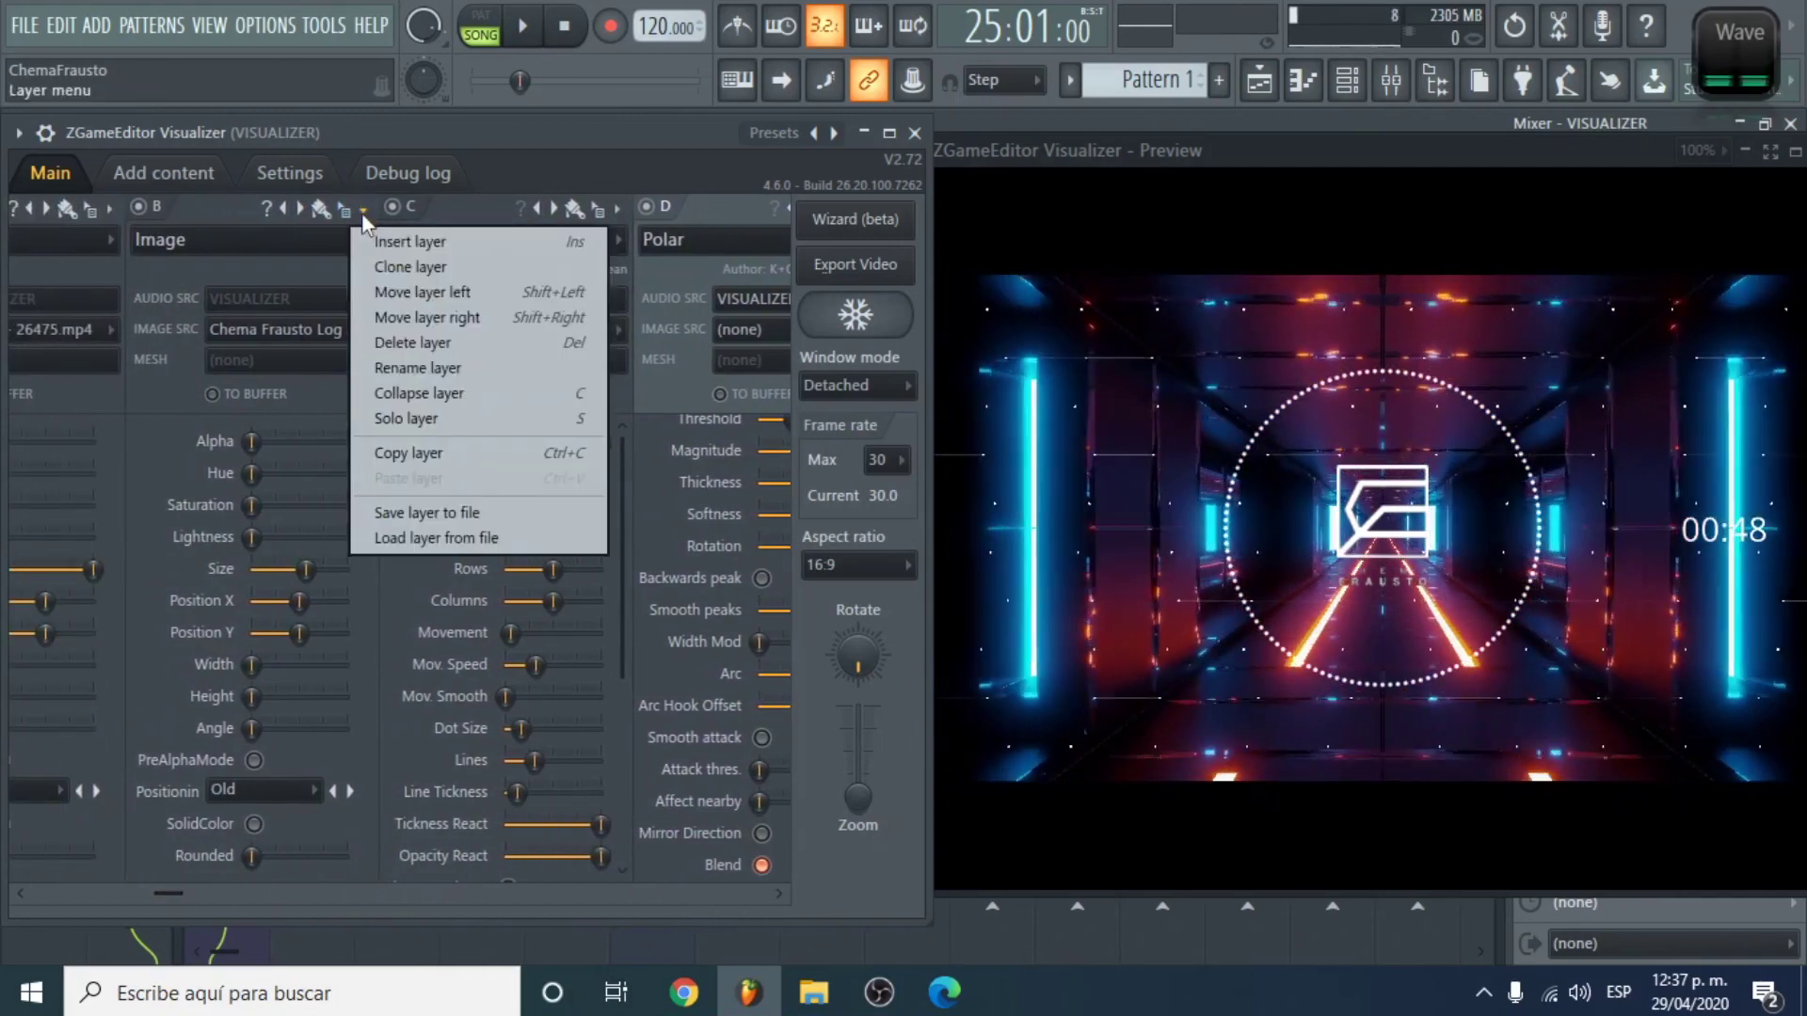
pyautogui.click(497, 310)
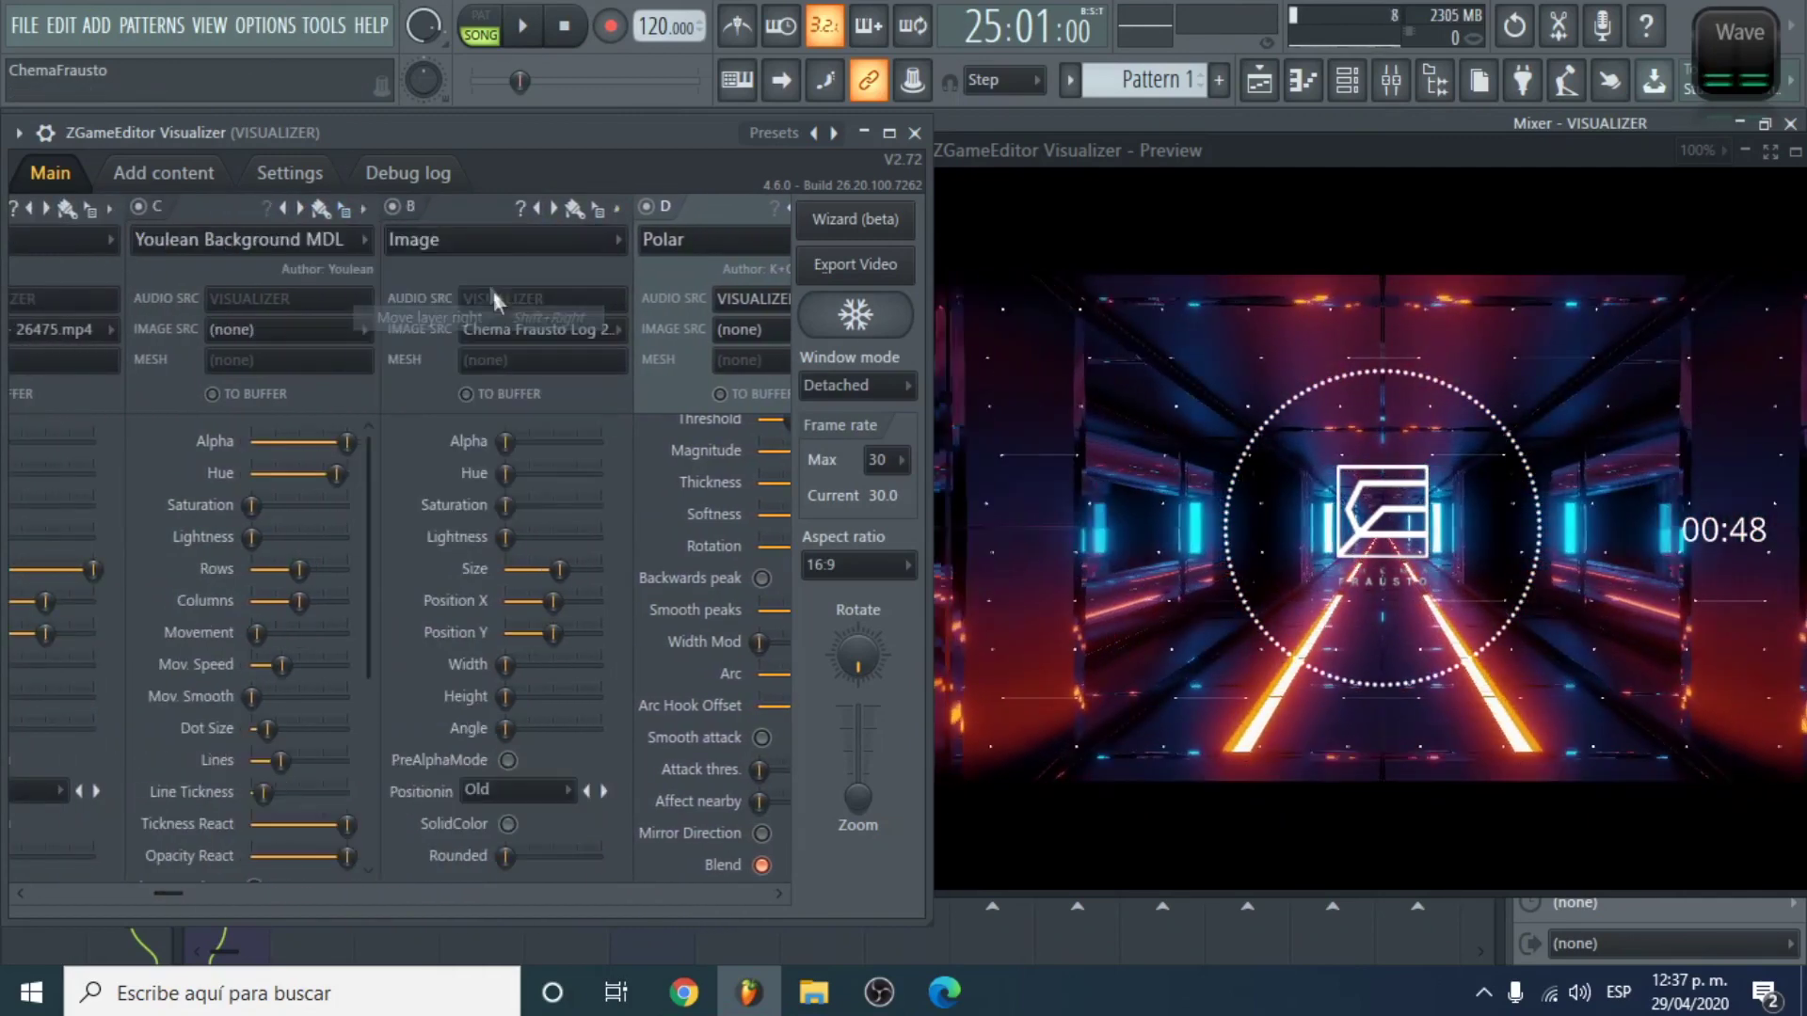
pyautogui.click(618, 213)
pyautogui.click(732, 315)
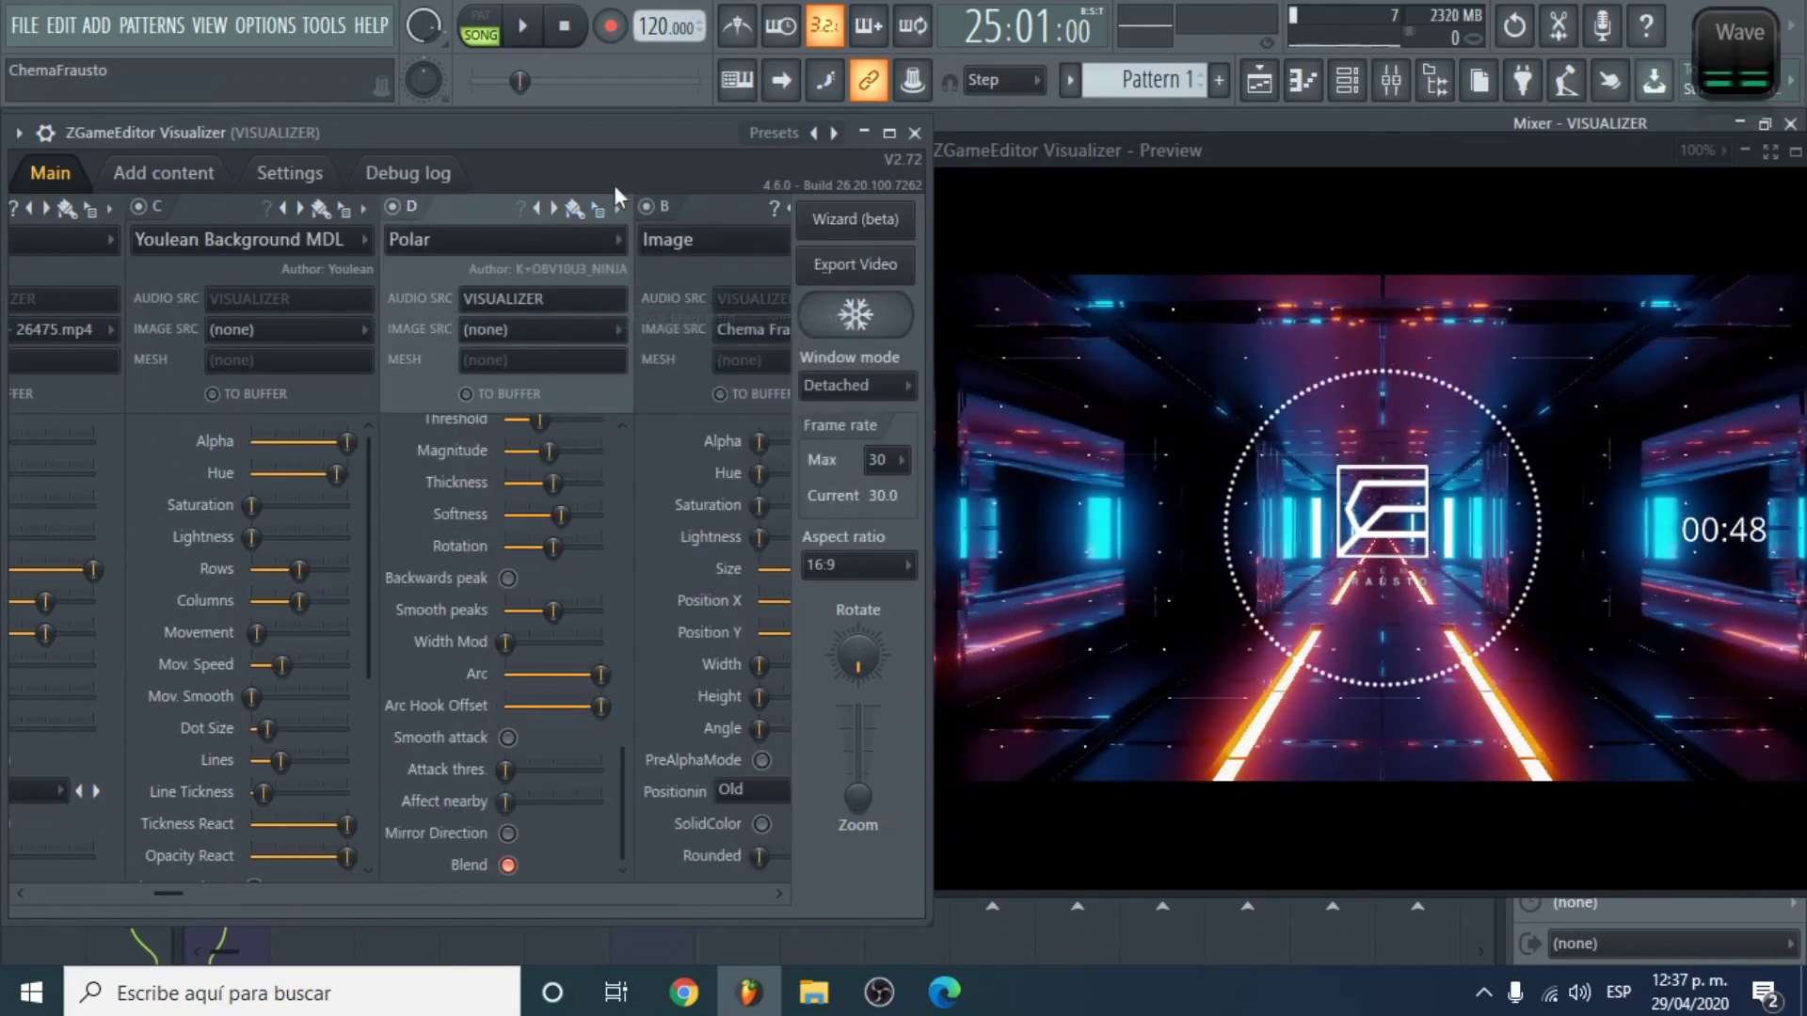
# Step: Turn off the Polar layer's Blend and move that layer after the Image and Youlean Audio Shake layers
pyautogui.moveTo(170, 895); pyautogui.dragTo(358, 883)
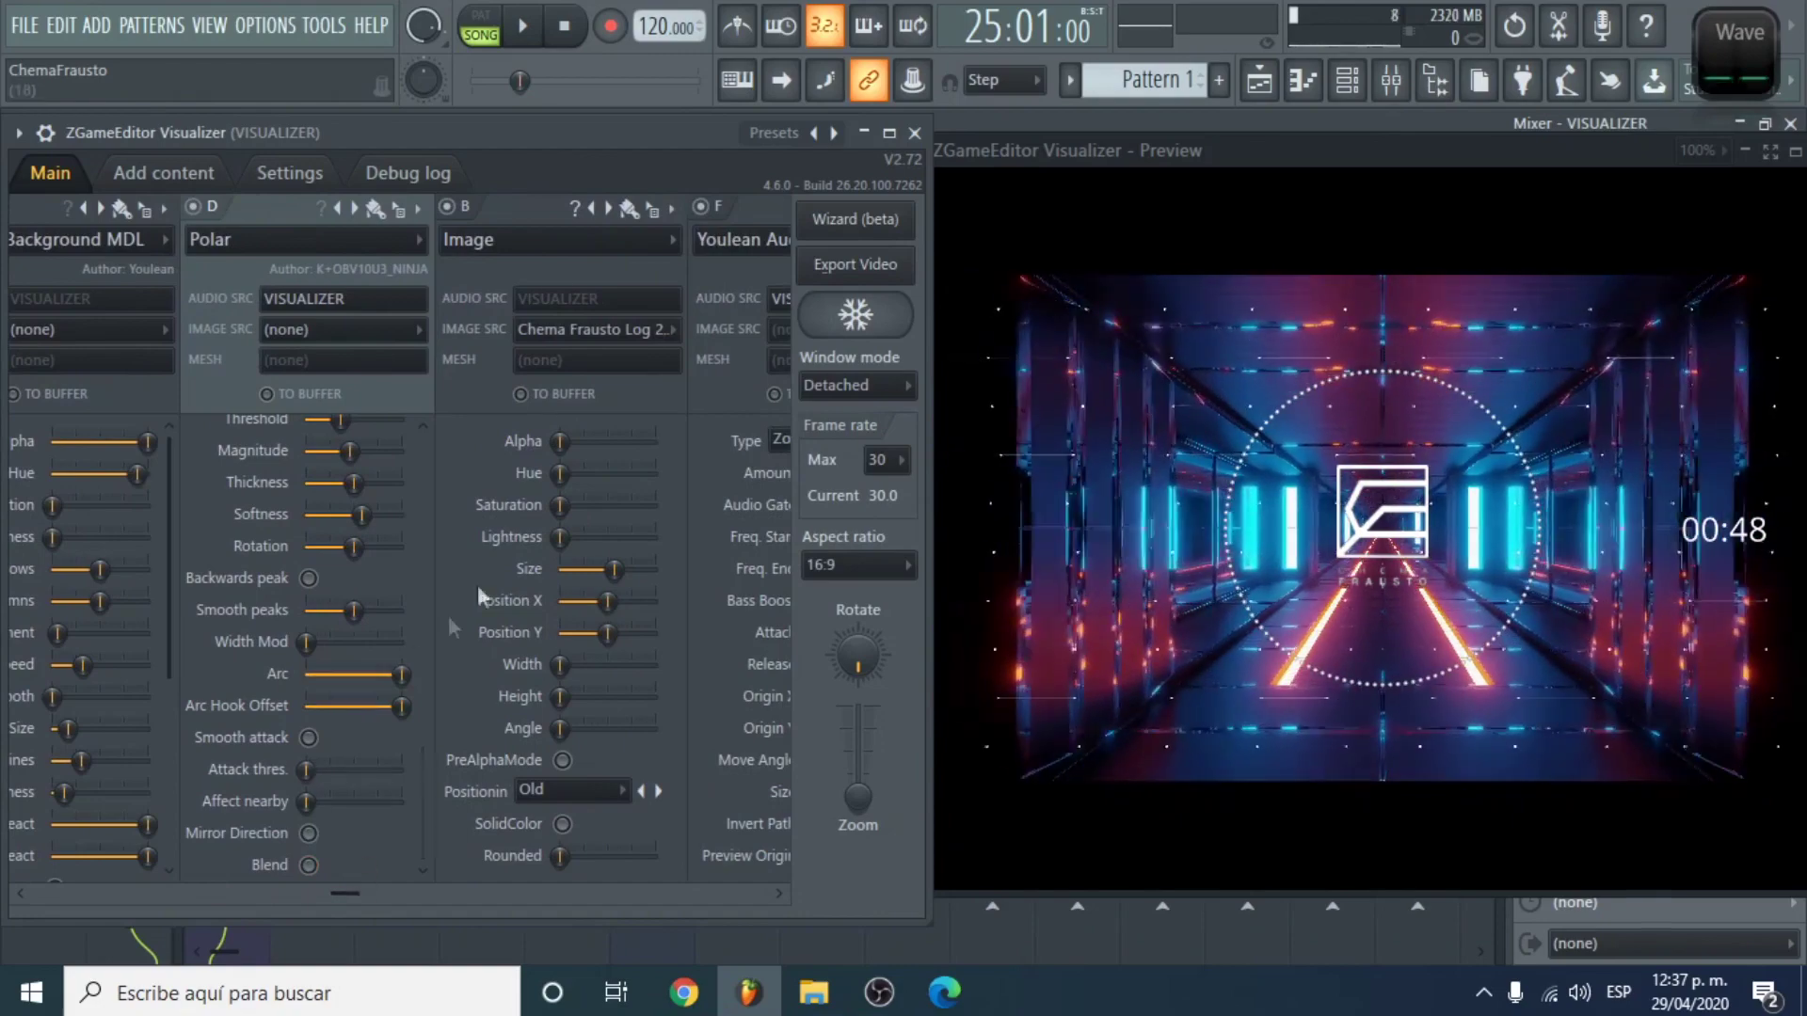
pyautogui.click(420, 210)
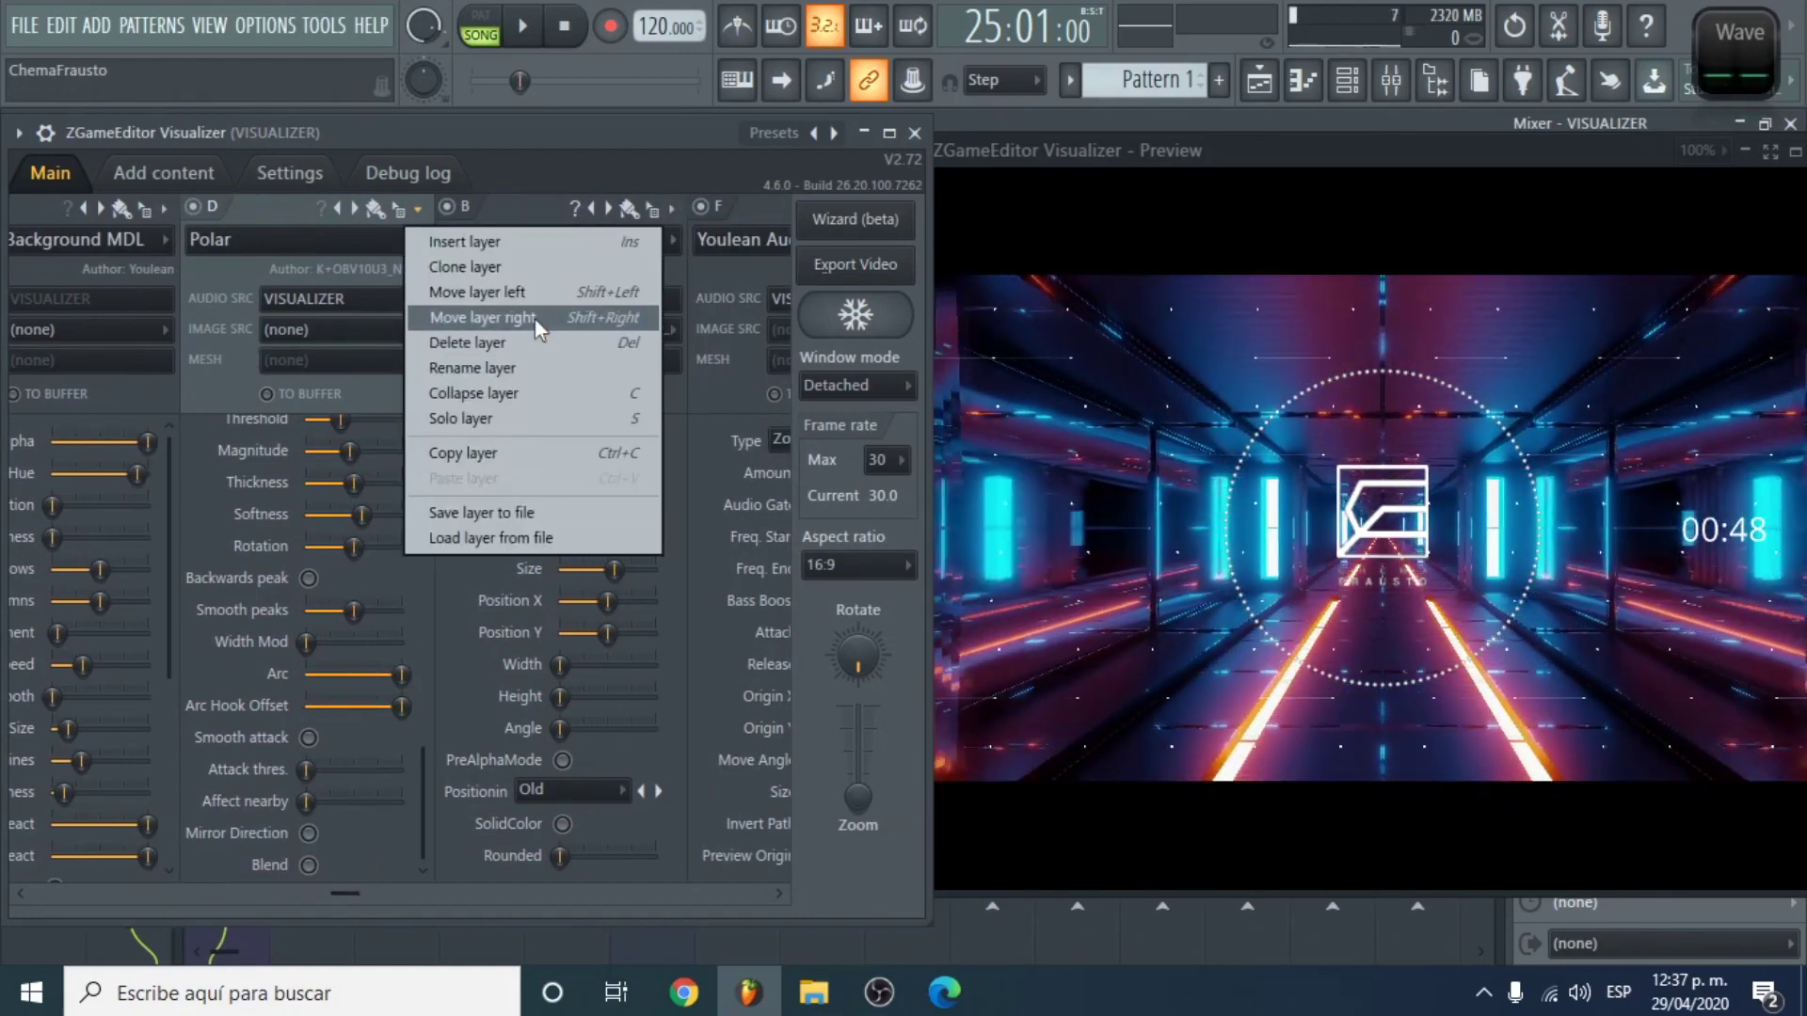
pyautogui.click(535, 319)
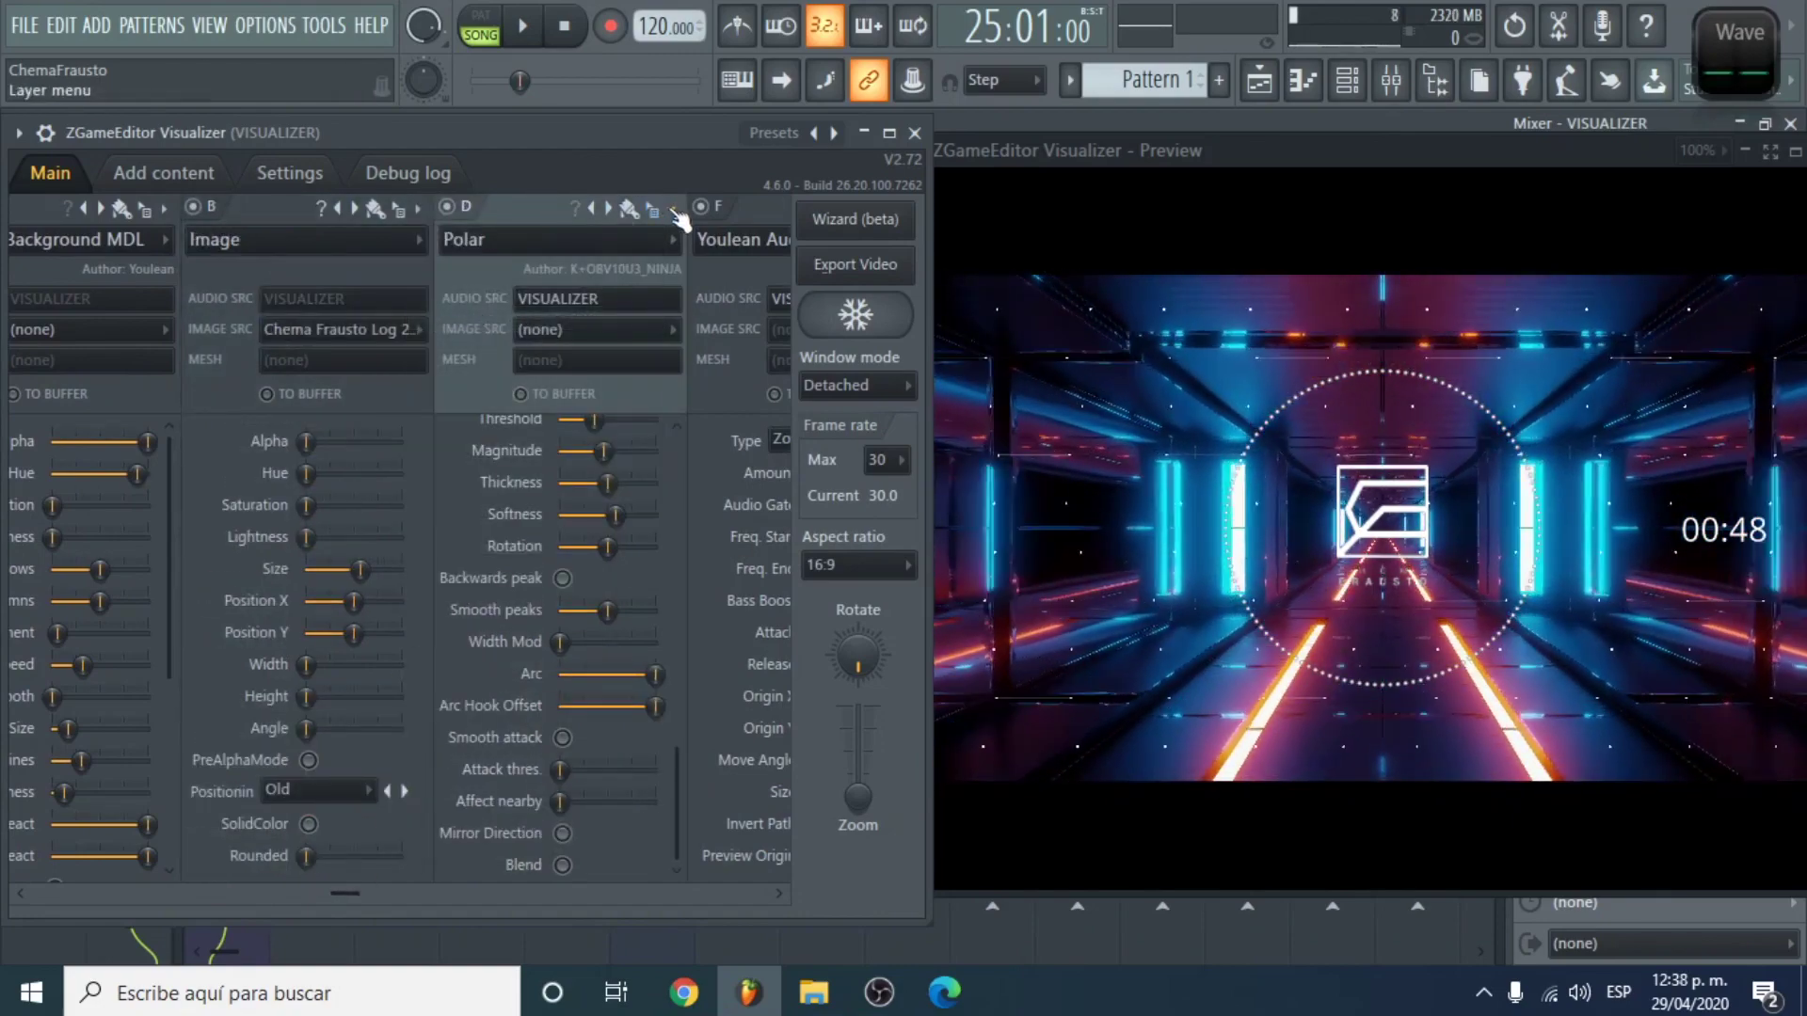
pyautogui.click(673, 211)
pyautogui.click(787, 320)
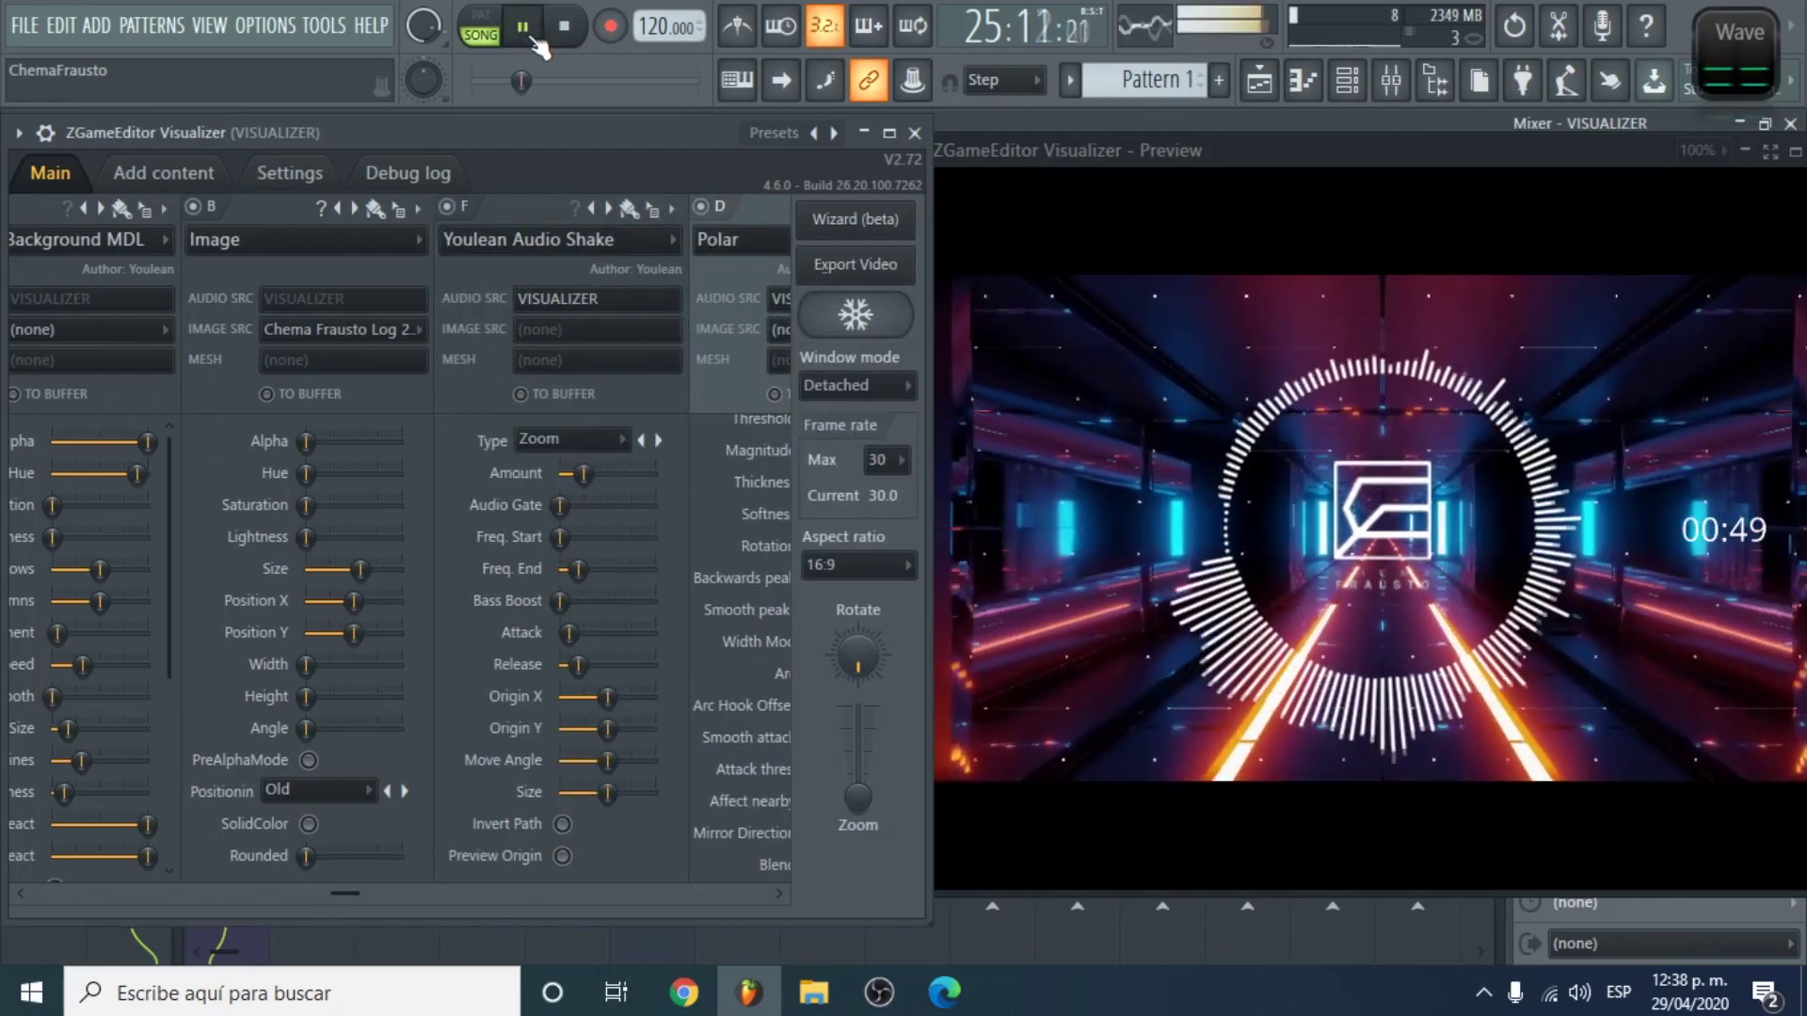
# Step: Move the Image layer after Youlean Audio Shake and set the logo's Size to 61%, with playback stopped
pyautogui.moveTo(337, 900); pyautogui.dragTo(348, 861)
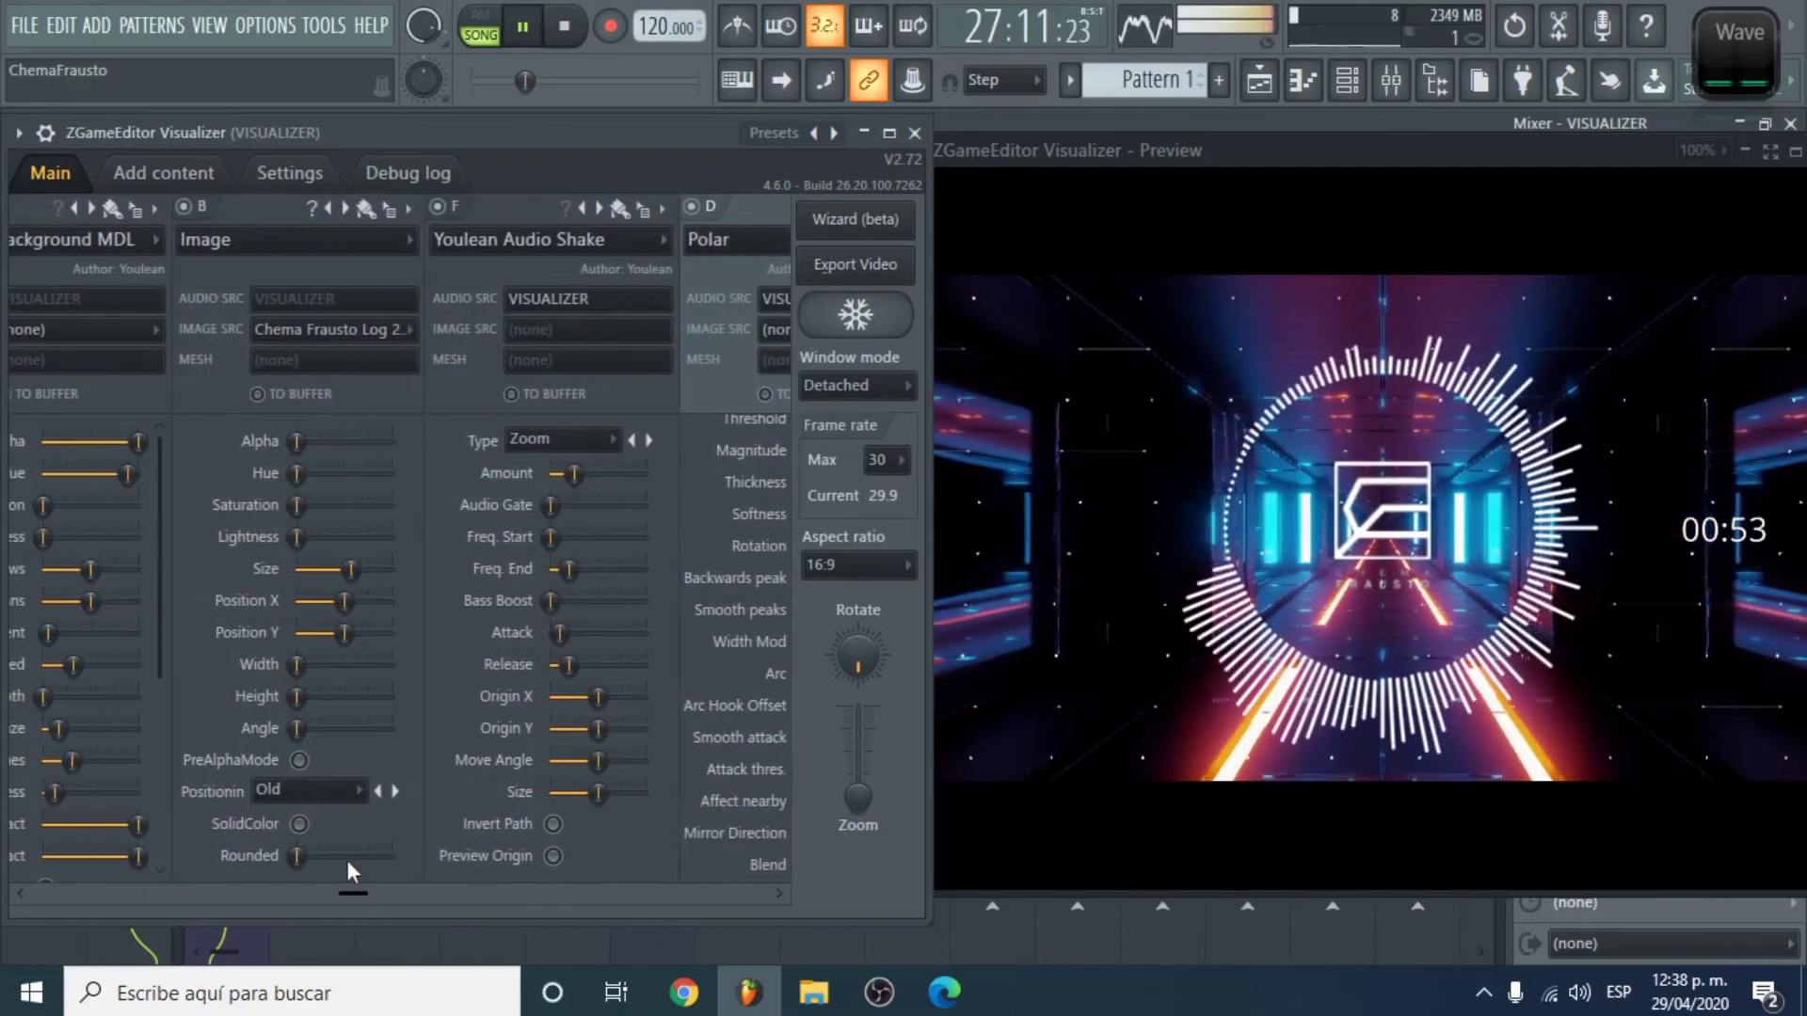
pyautogui.click(426, 209)
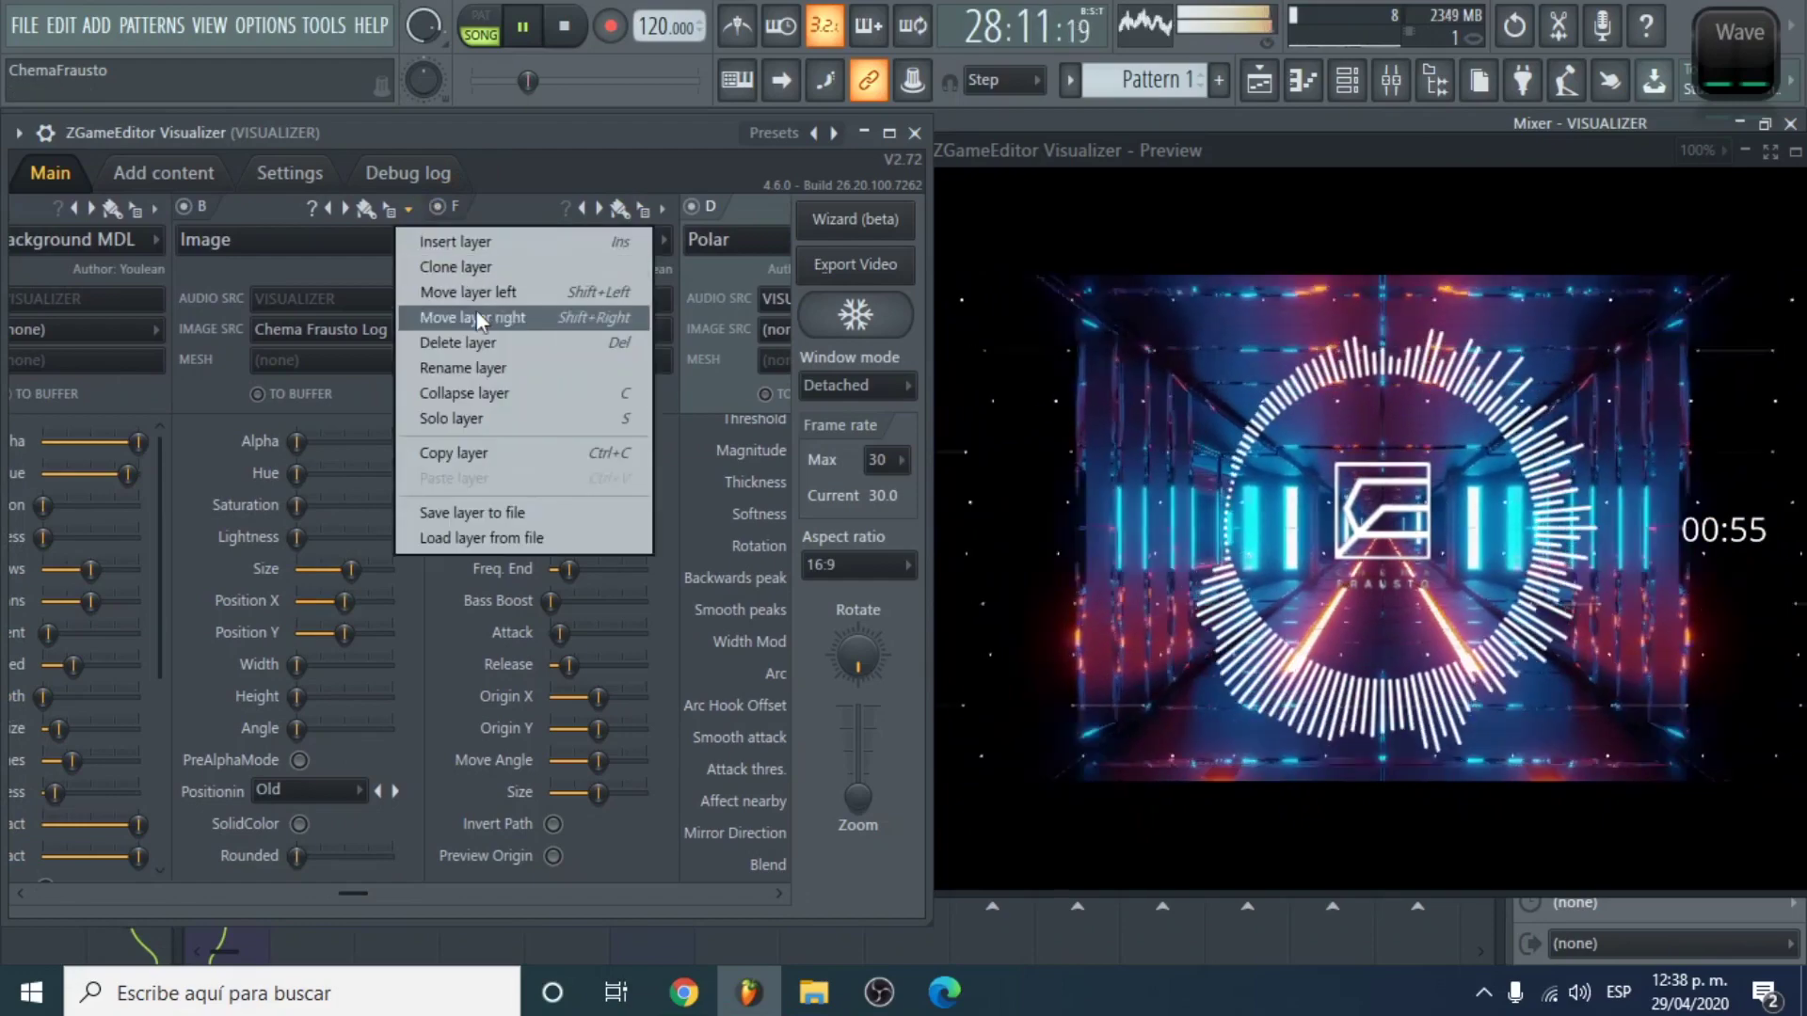
pyautogui.click(477, 313)
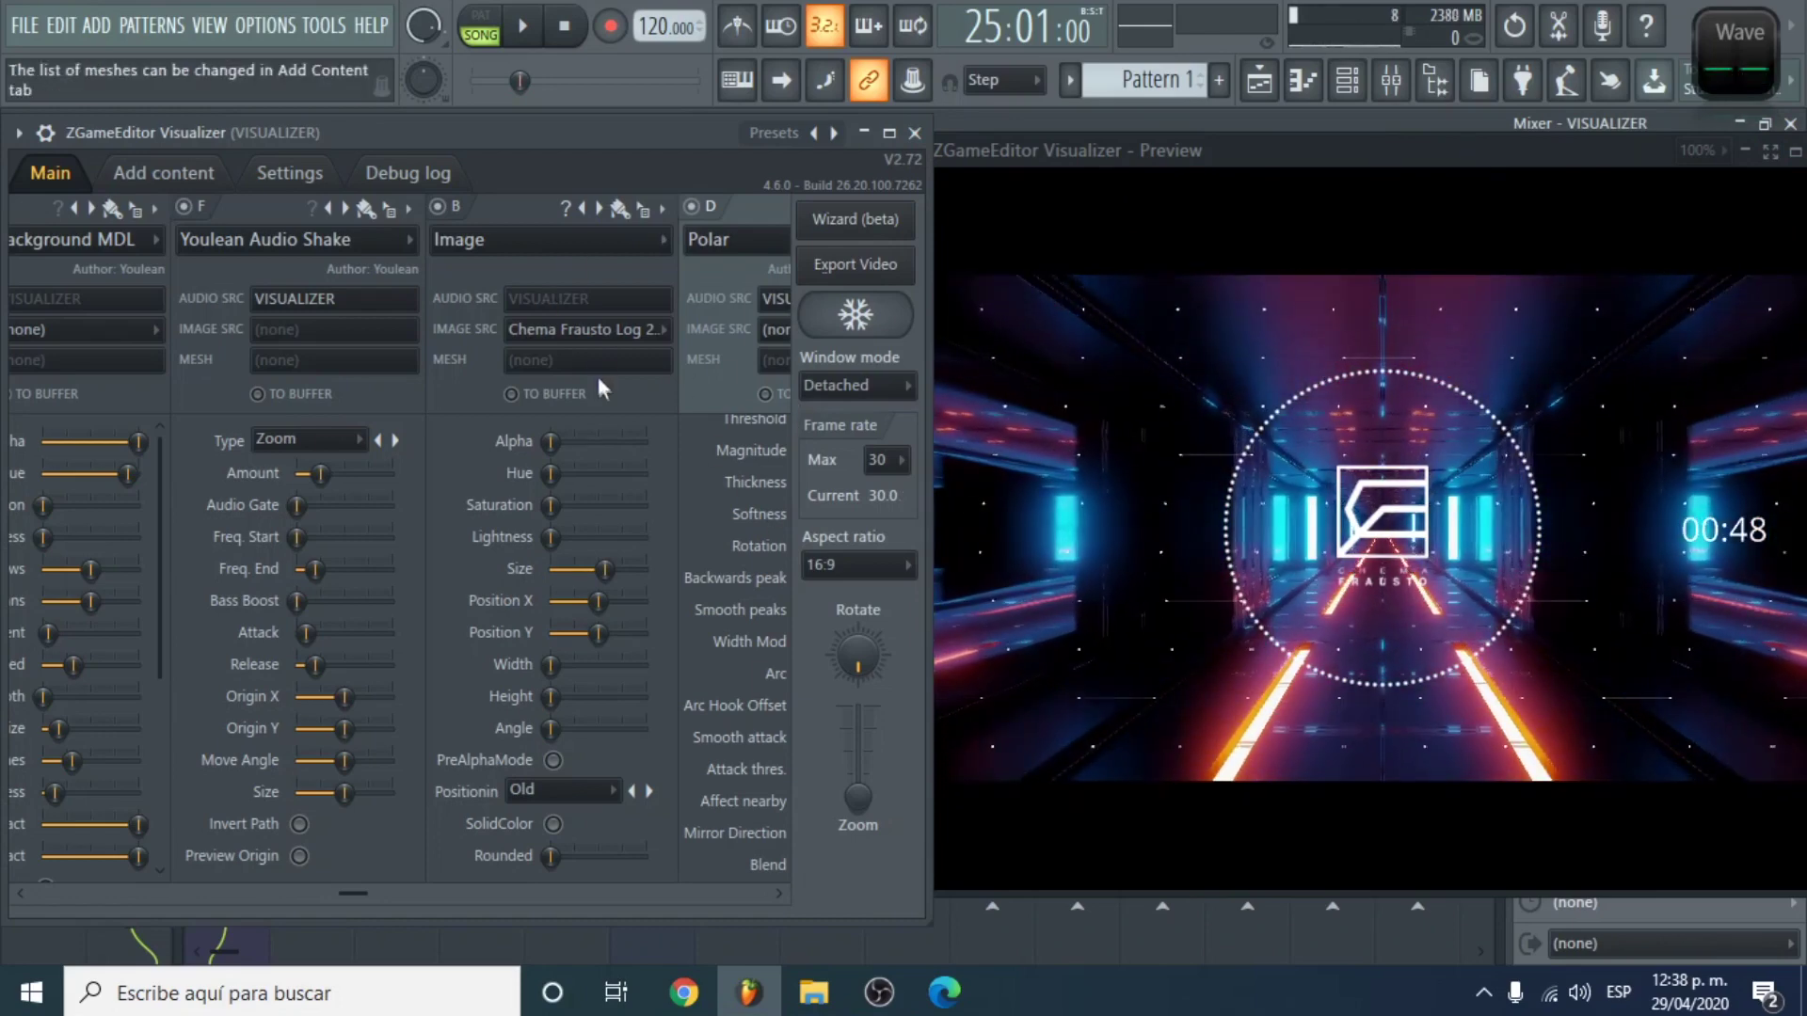
pyautogui.moveTo(556, 440); pyautogui.dragTo(564, 441)
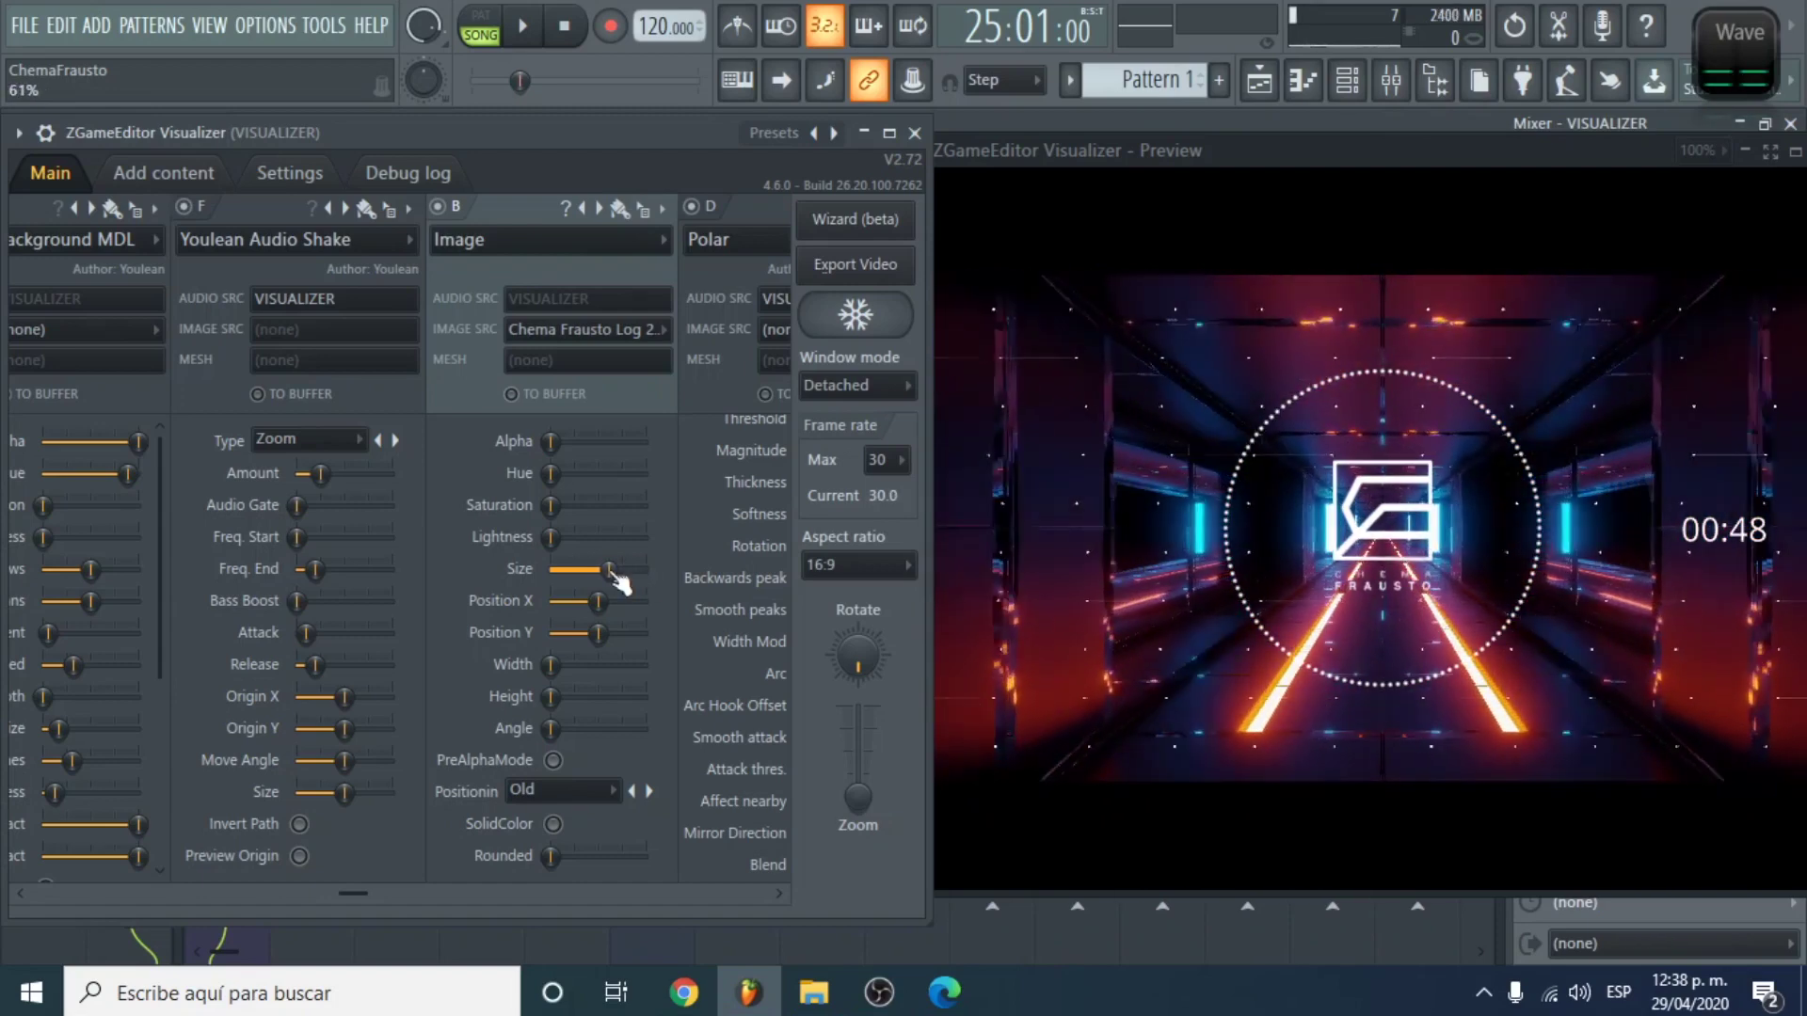
# Step: In the playlist, select bars 21 to 29 of the song as the playback section and reopen the visualizer
pyautogui.click(1255, 83)
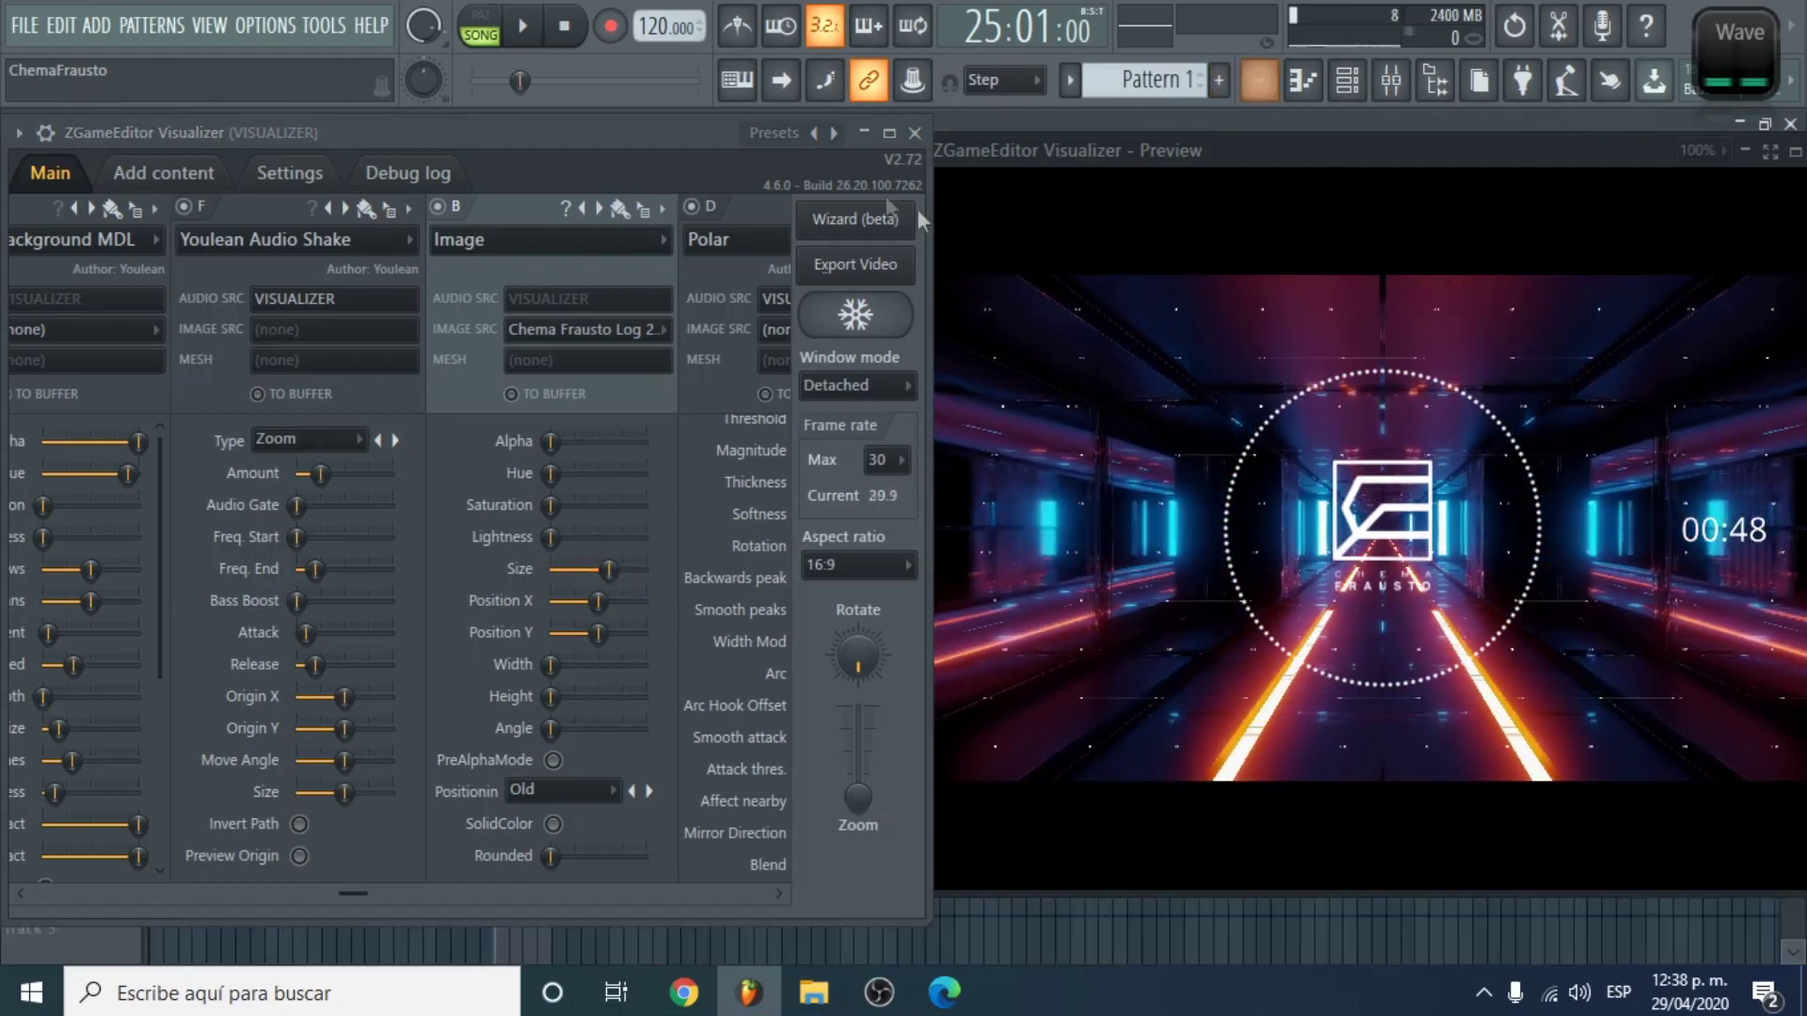
pyautogui.click(917, 134)
pyautogui.click(1266, 85)
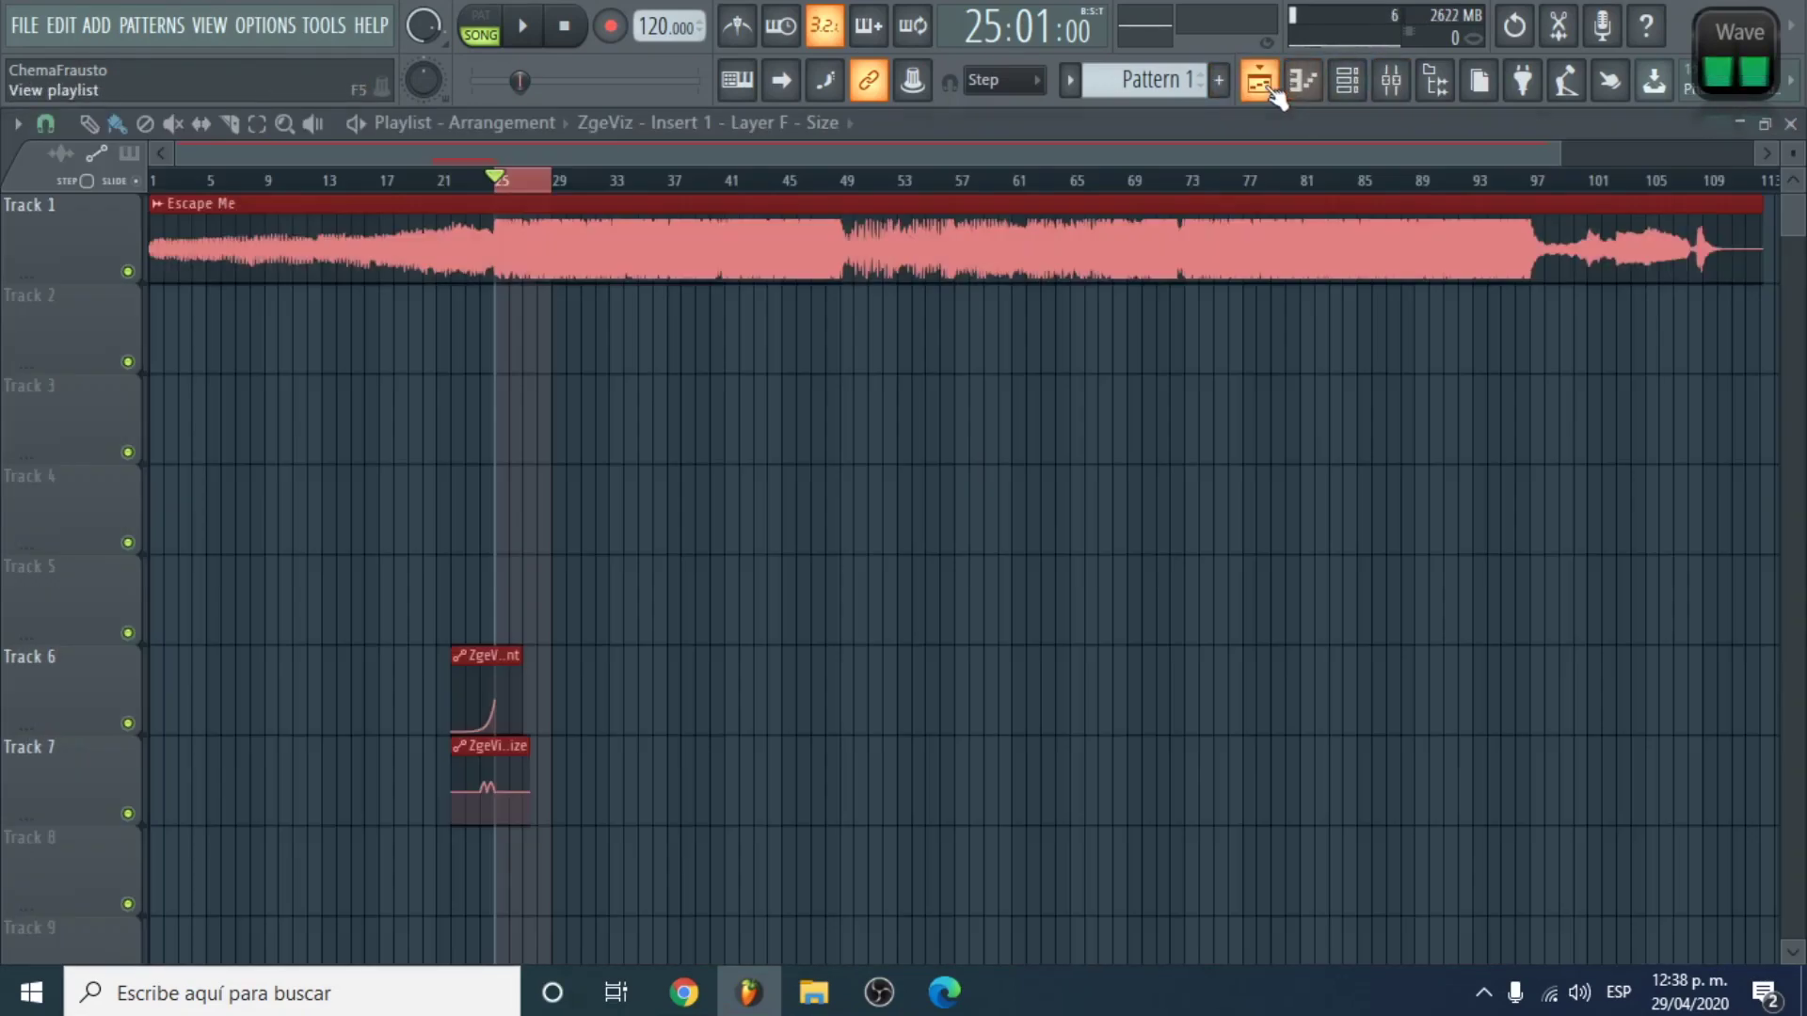
pyautogui.moveTo(593, 637); pyautogui.dragTo(363, 194)
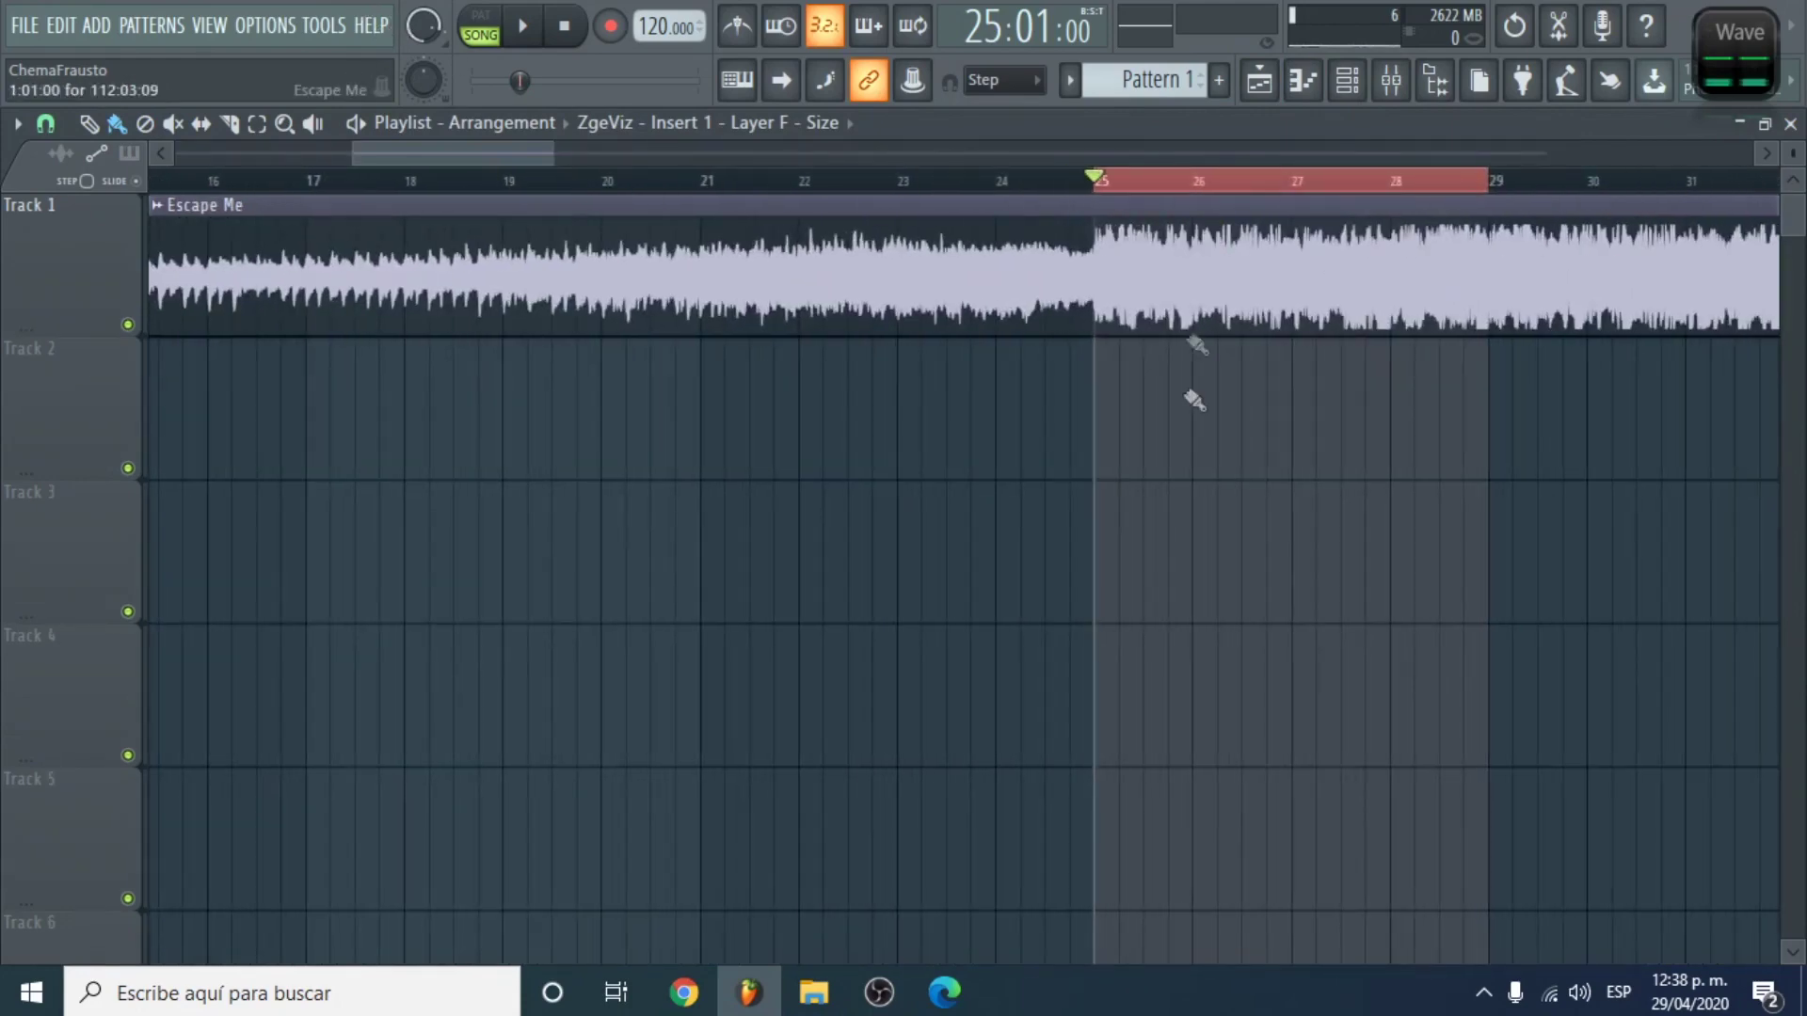
pyautogui.moveTo(1365, 621); pyautogui.dragTo(1025, 226)
pyautogui.rightClick(730, 310)
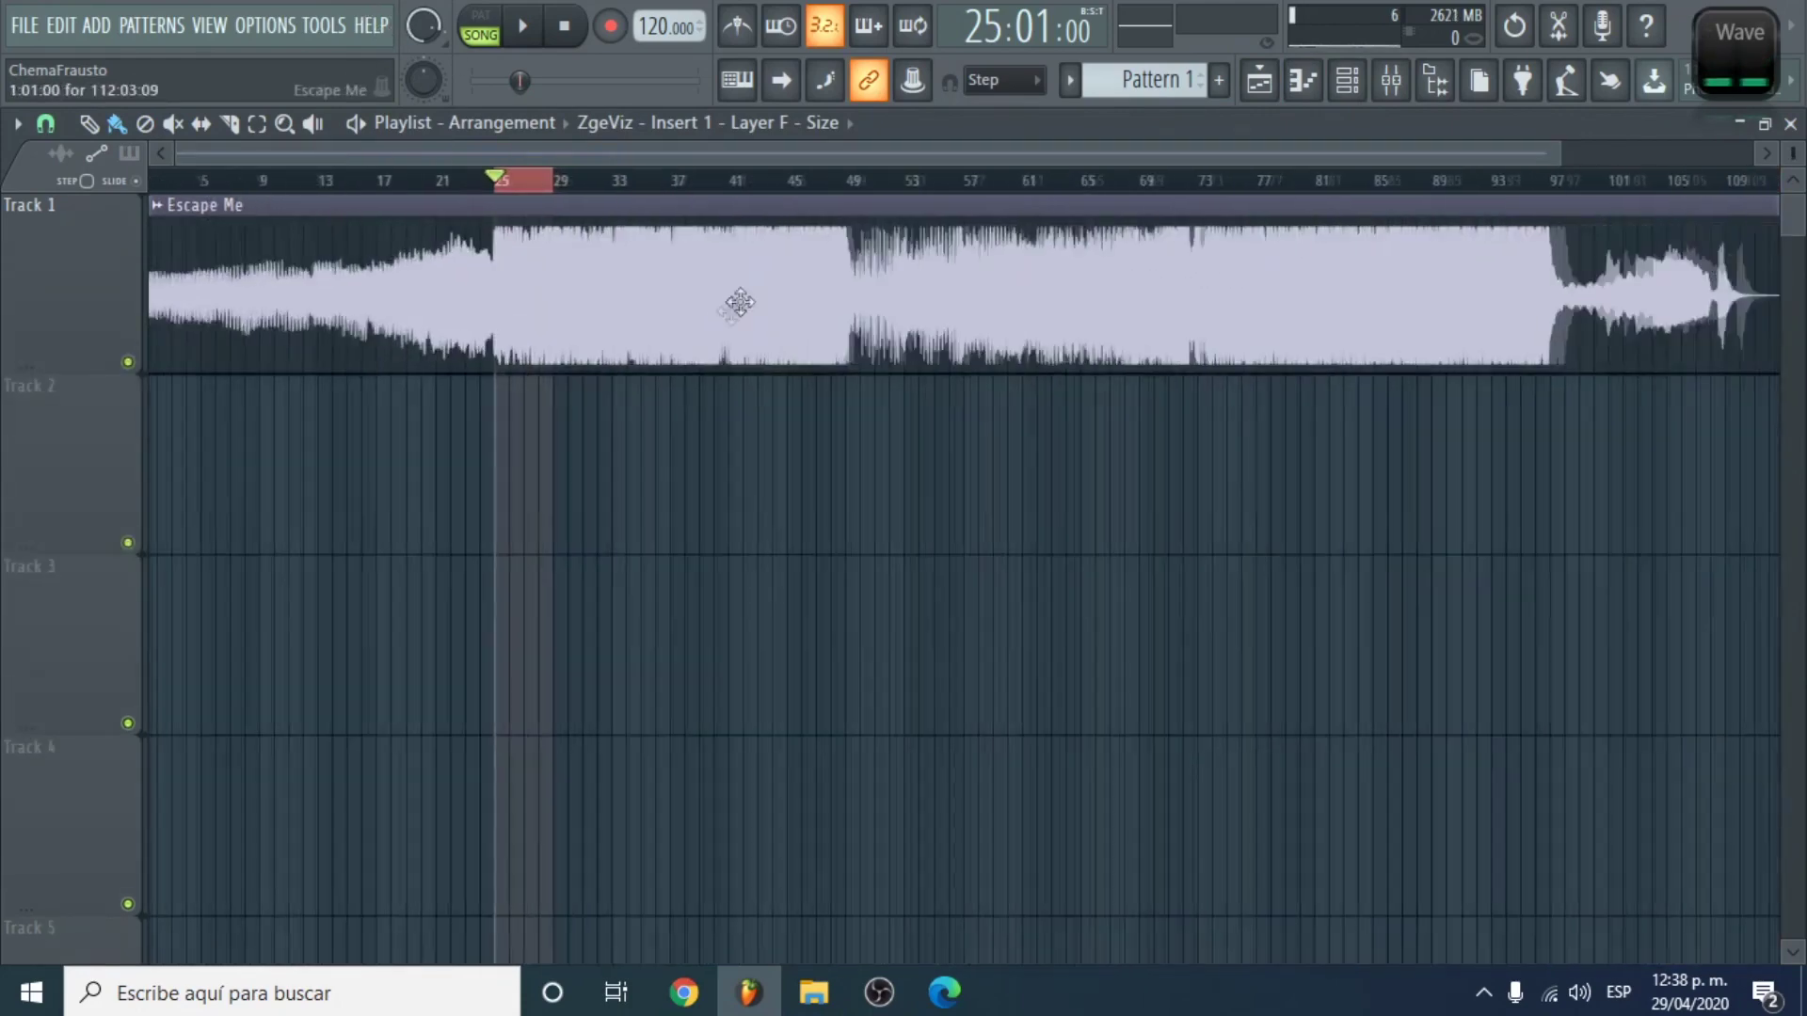
pyautogui.scroll(3, 674, 226)
pyautogui.moveTo(807, 188); pyautogui.dragTo(1414, 205)
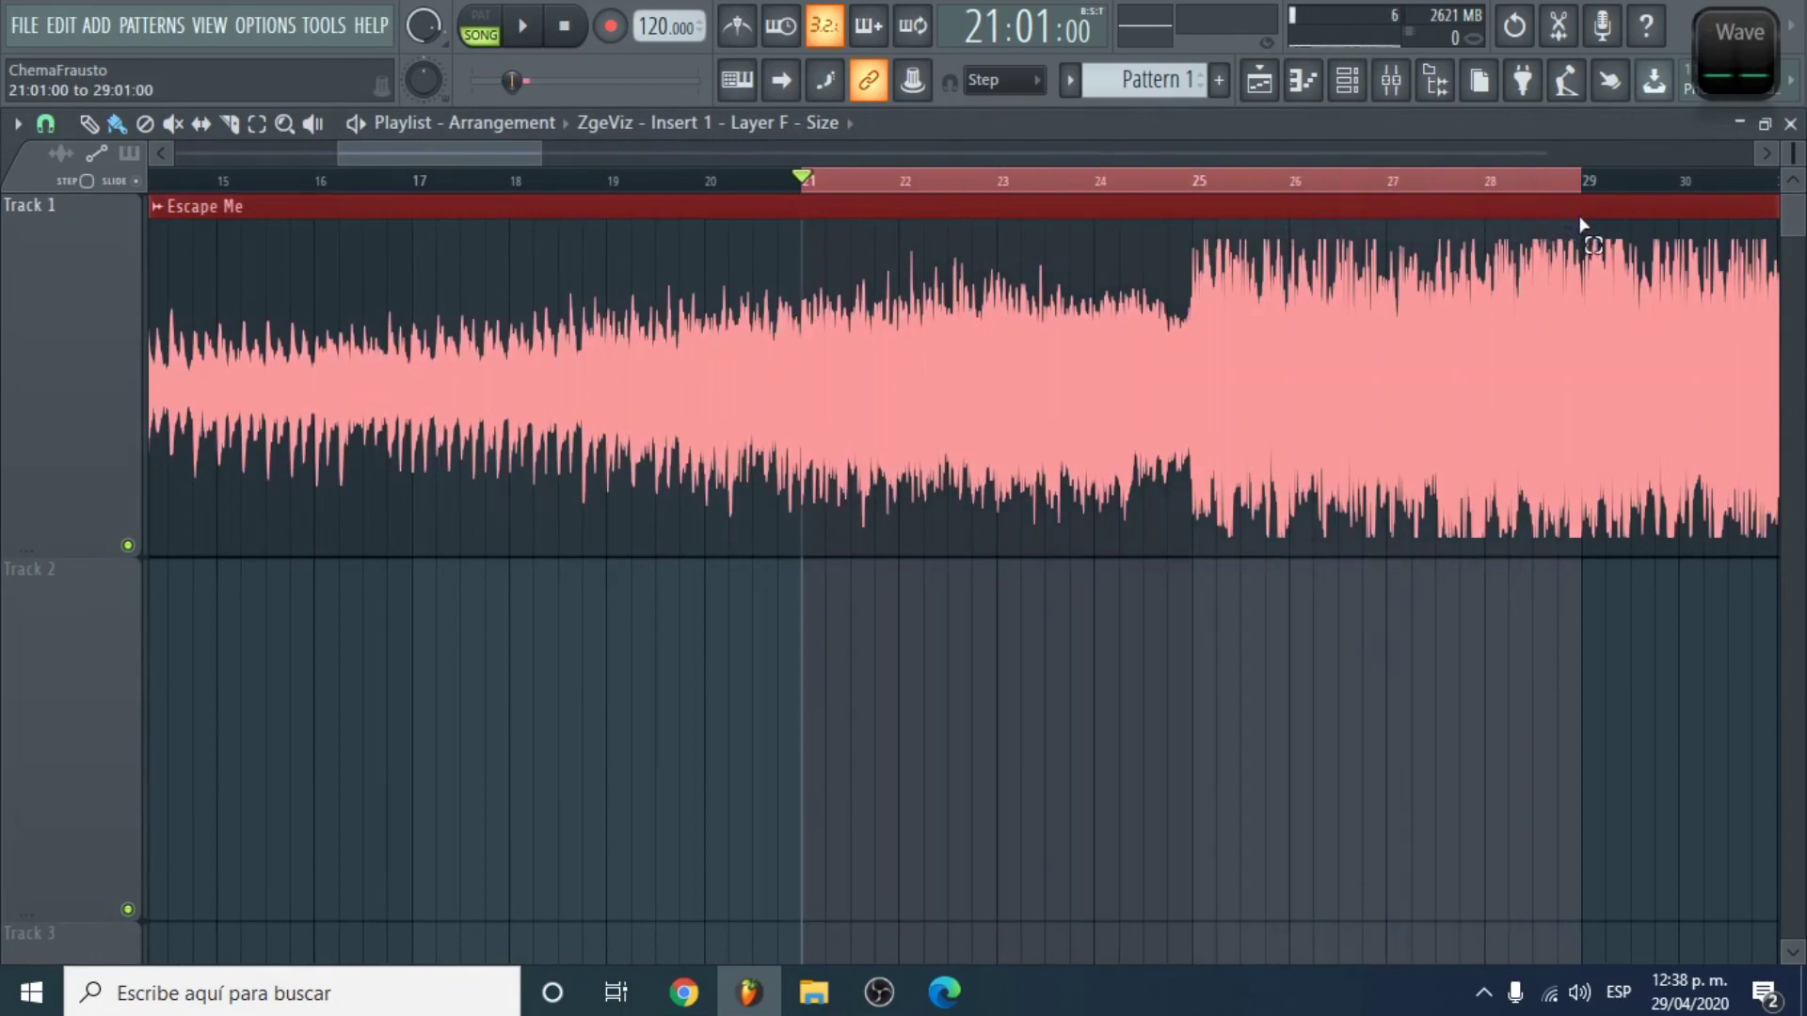
pyautogui.press('F9')
pyautogui.click(1680, 218)
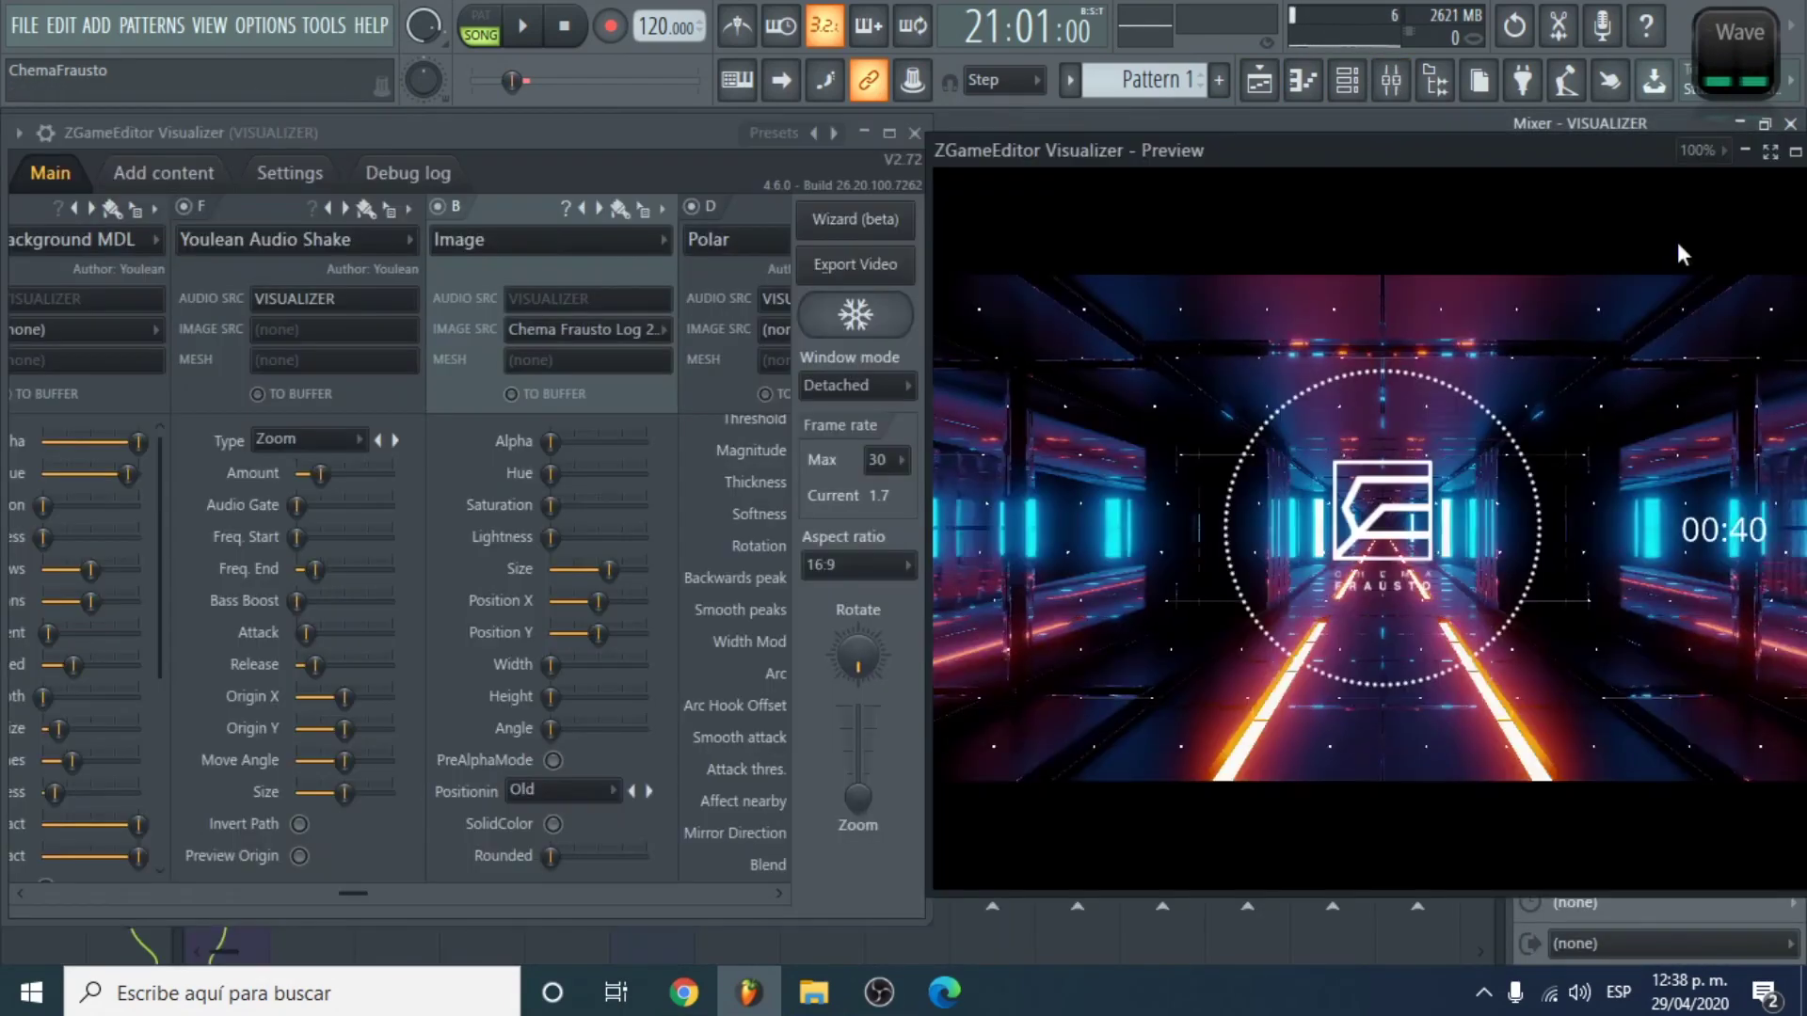
# Step: Create an automation clip for the logo Image layer's Size and bring it up in the playlist, clear of the visualizer window
pyautogui.rightClick(612, 591)
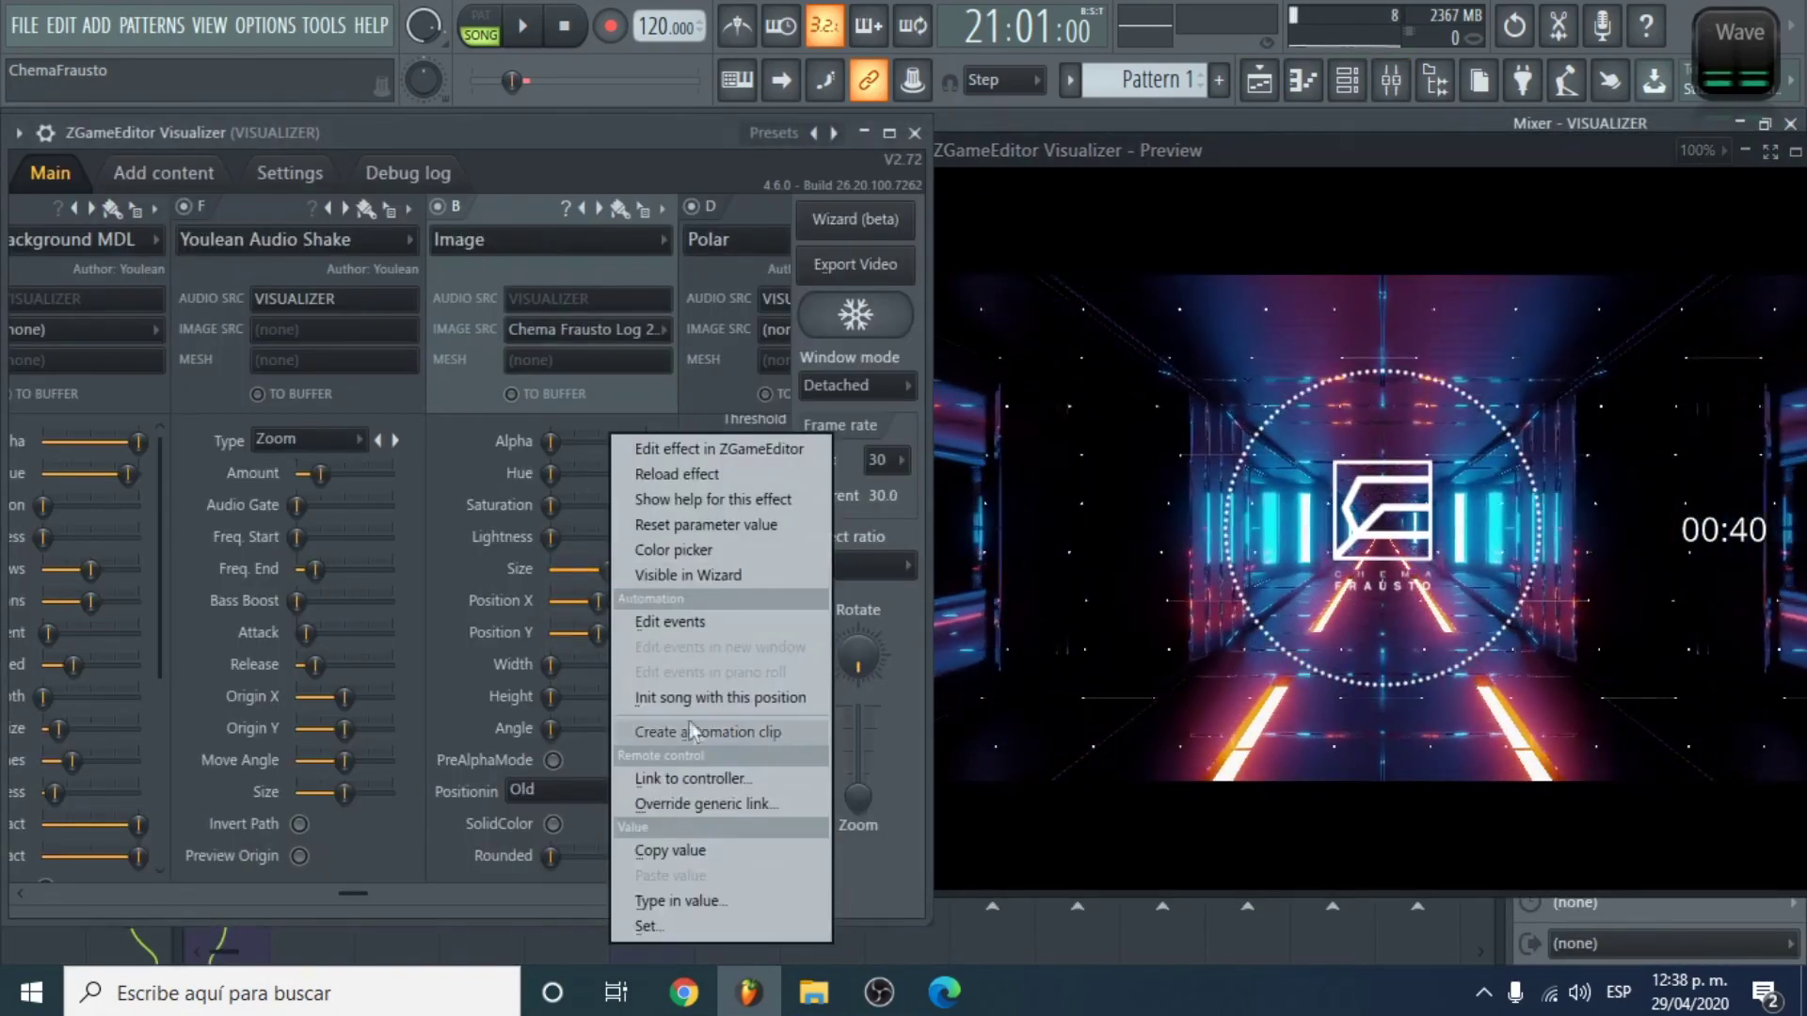
pyautogui.click(696, 728)
pyautogui.press('Escape')
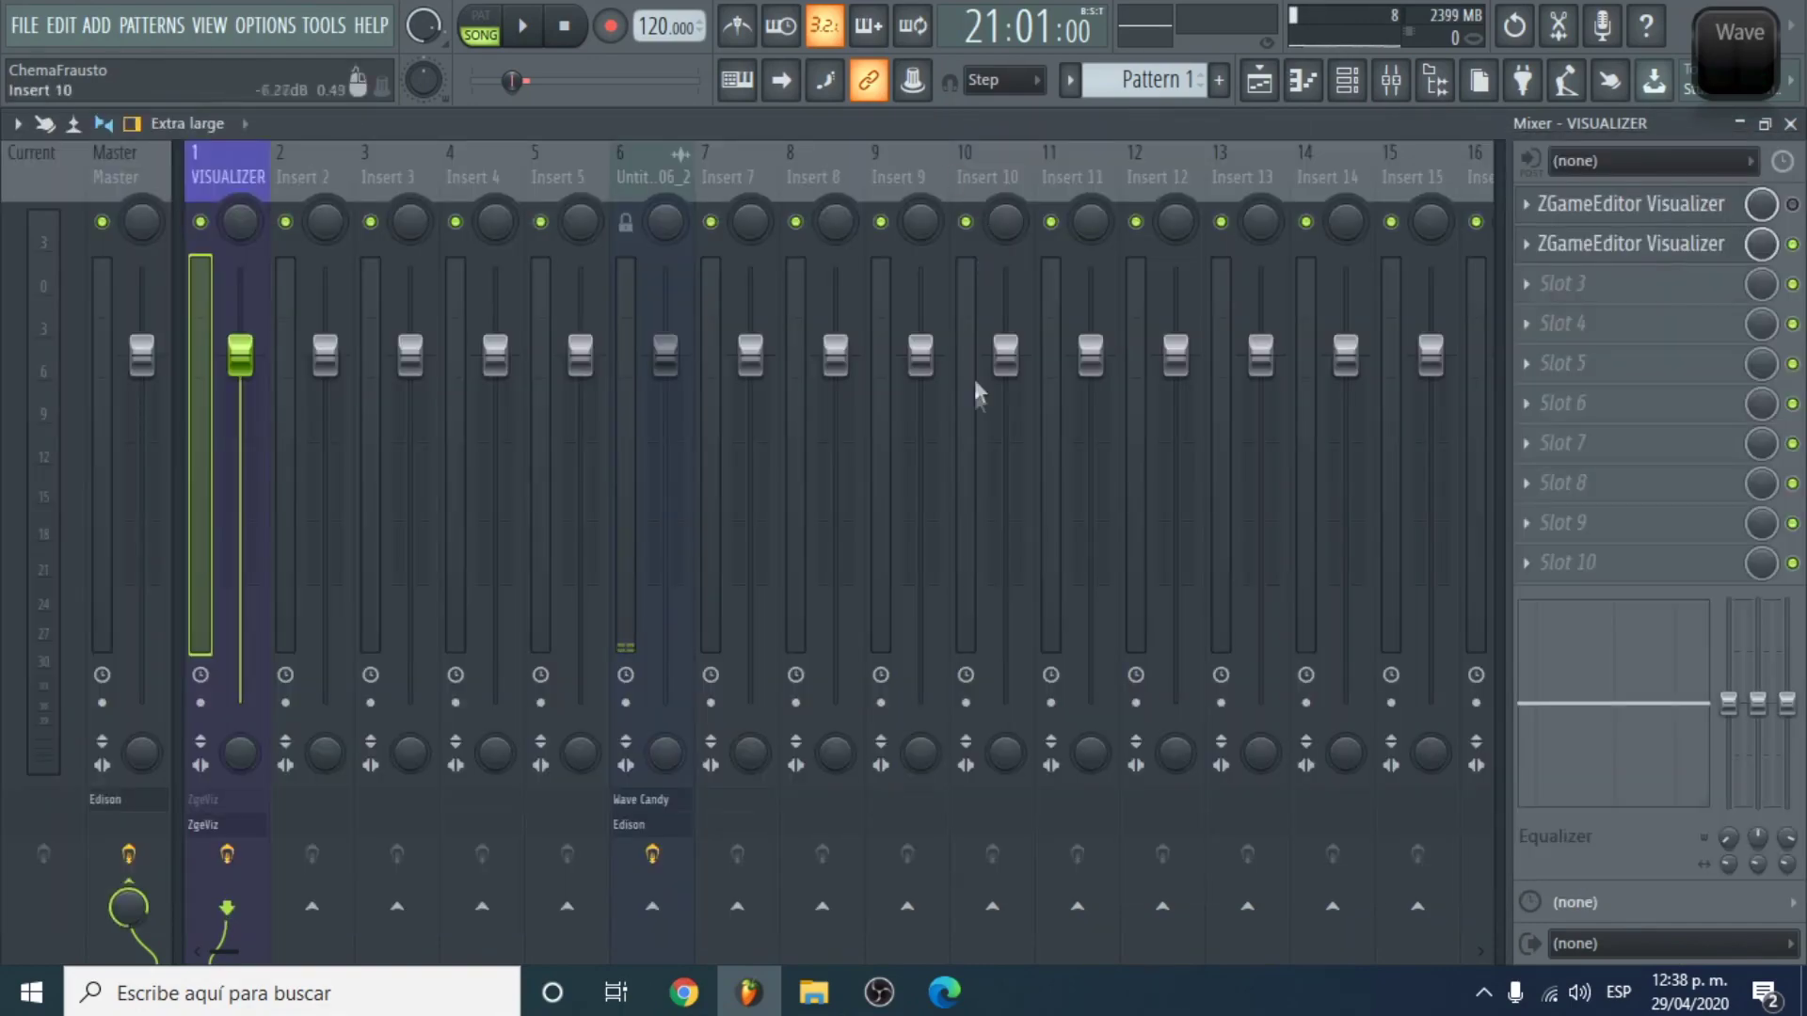
pyautogui.click(1674, 252)
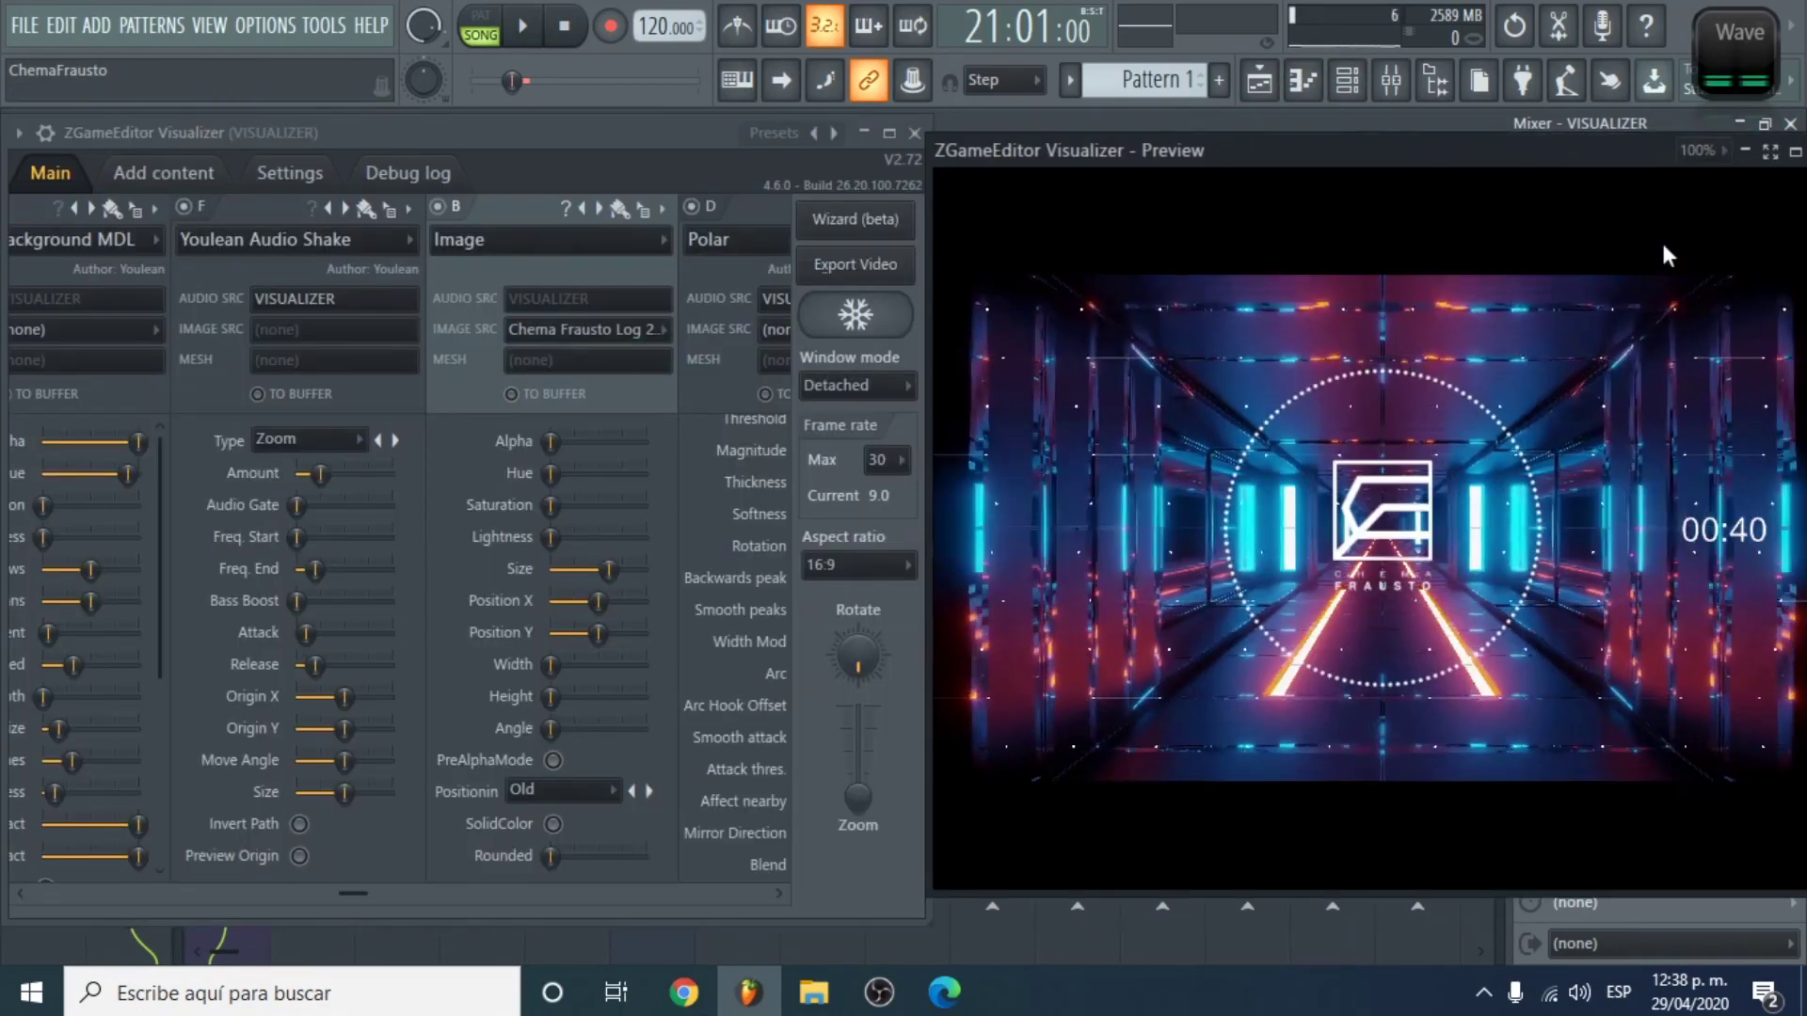
pyautogui.moveTo(701, 132); pyautogui.dragTo(1454, 783)
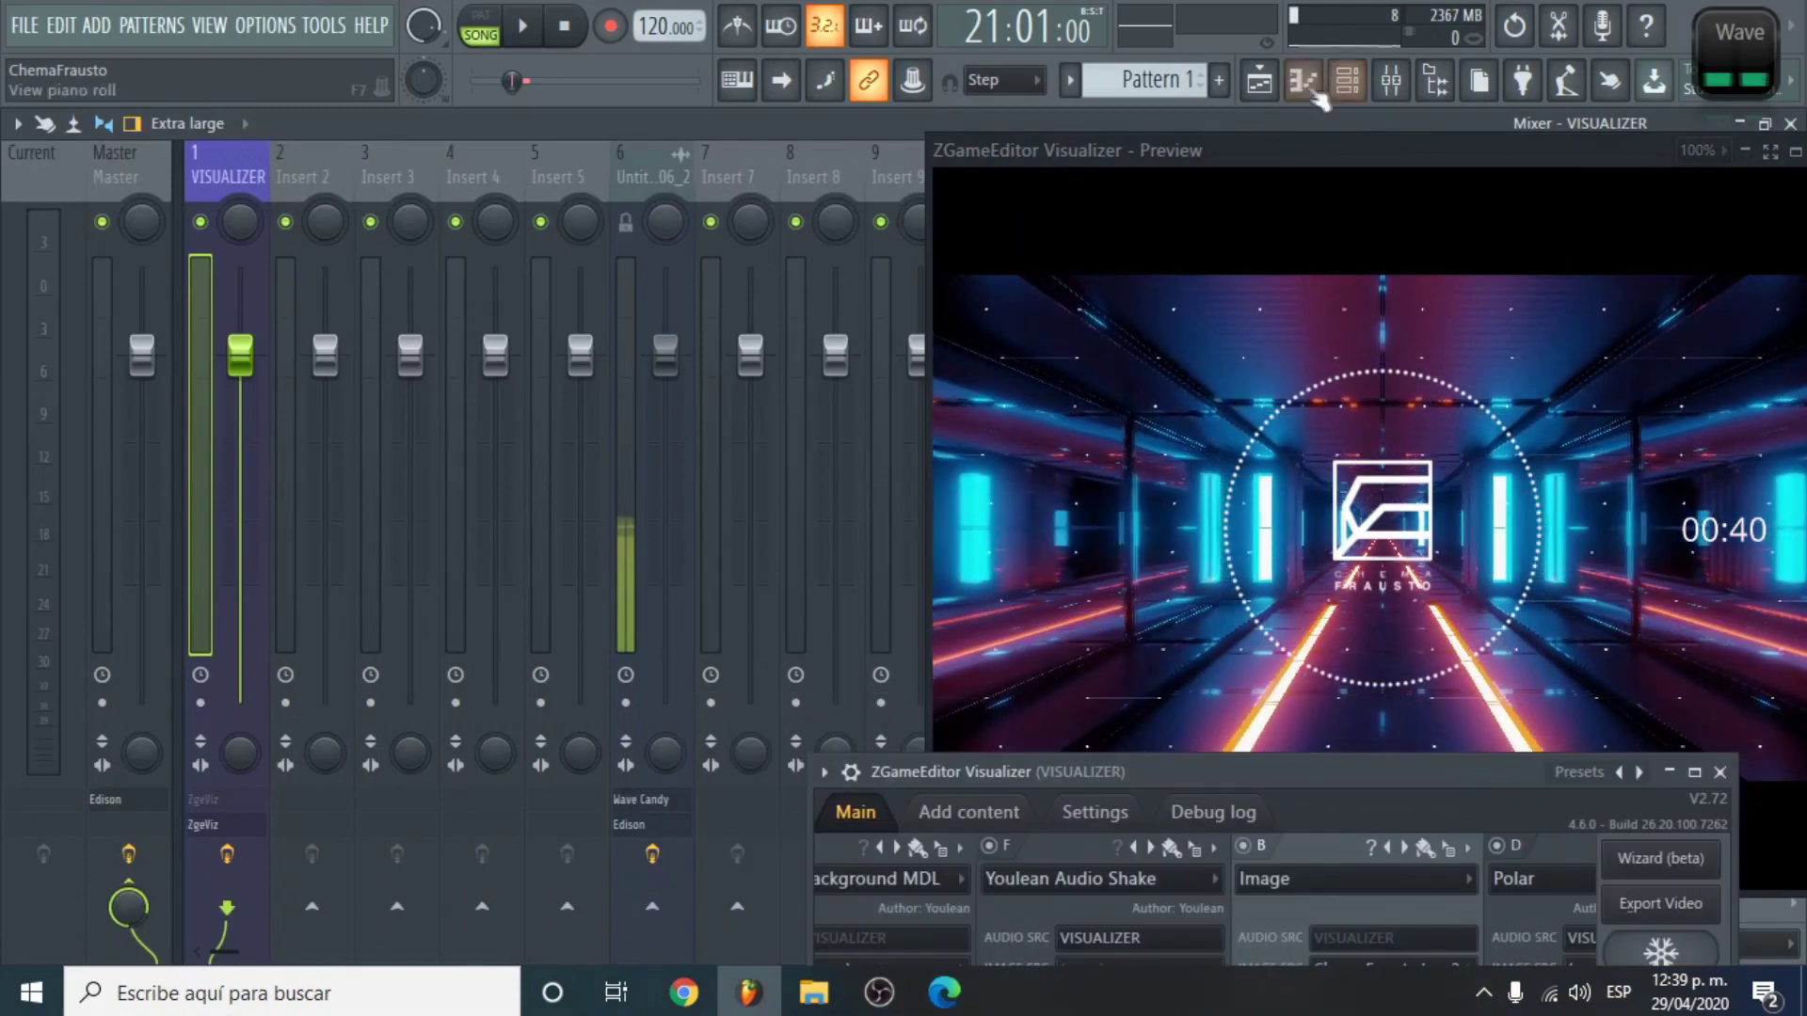
pyautogui.click(1259, 80)
pyautogui.moveTo(649, 611); pyautogui.dragTo(198, 570)
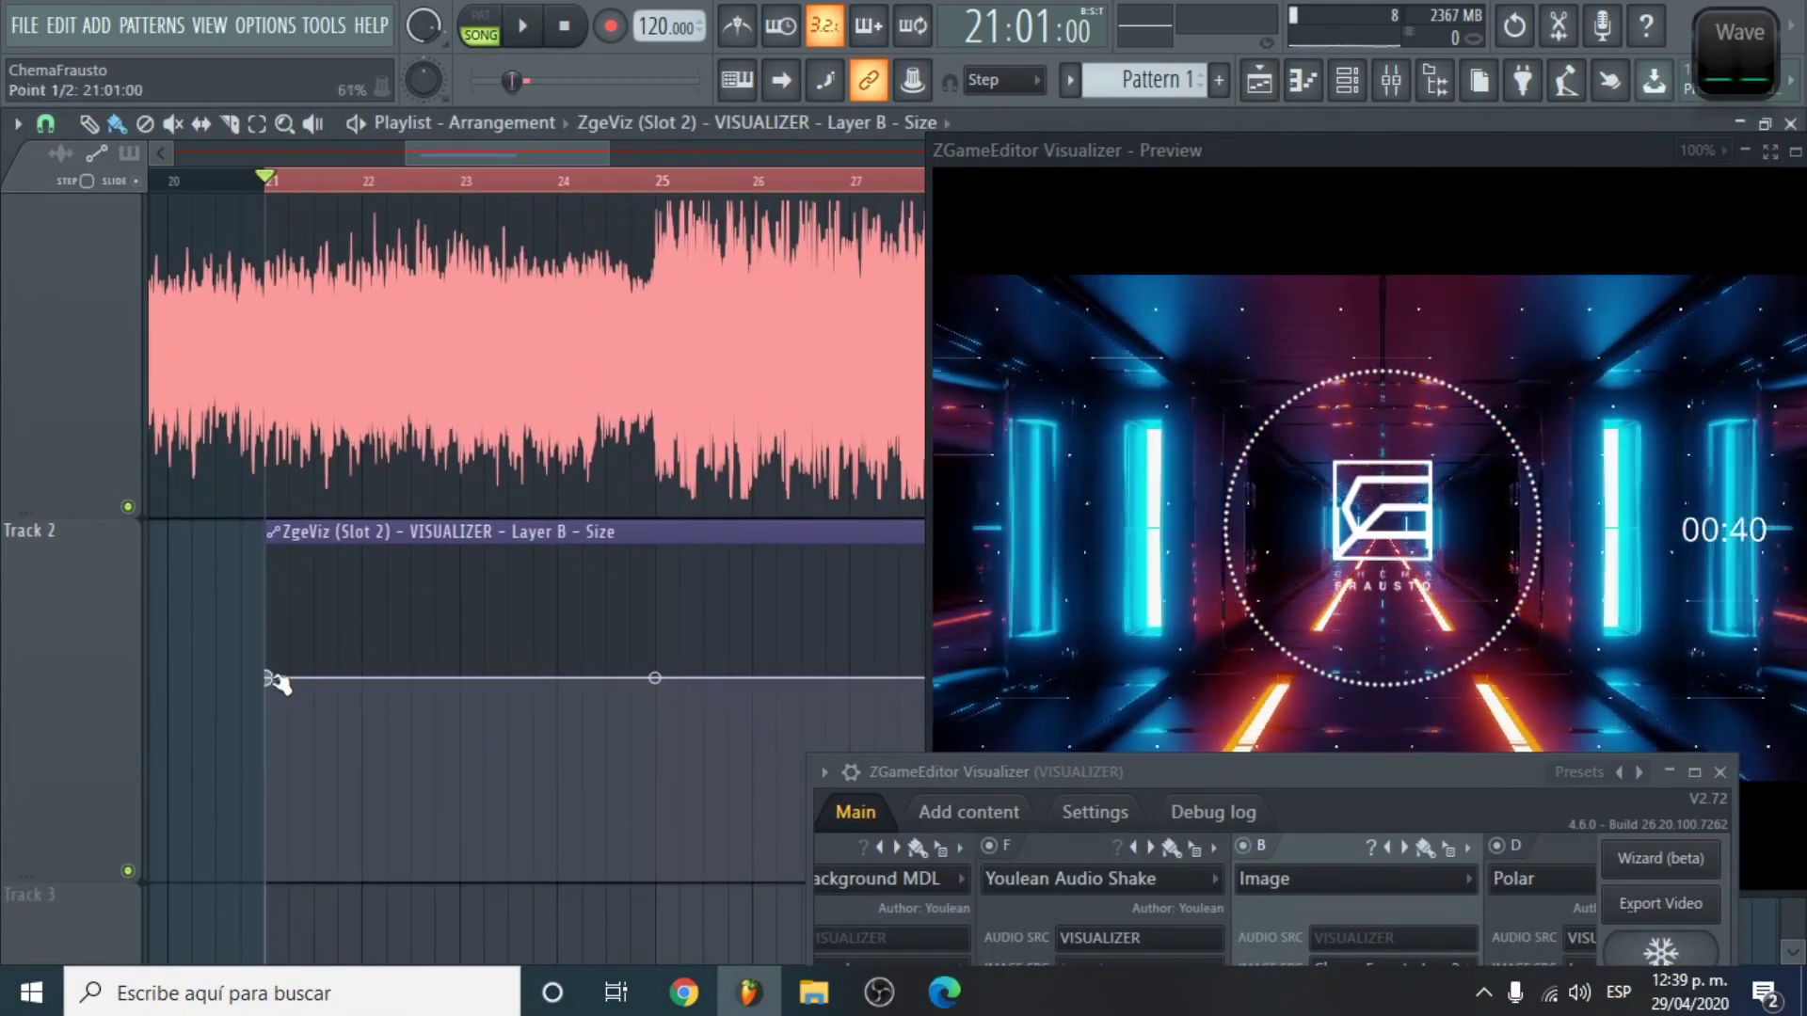
# Step: Add a point at bar 23 of the Size automation clip and give it the first point's copied value, 61%
pyautogui.rightClick(271, 678)
pyautogui.click(371, 876)
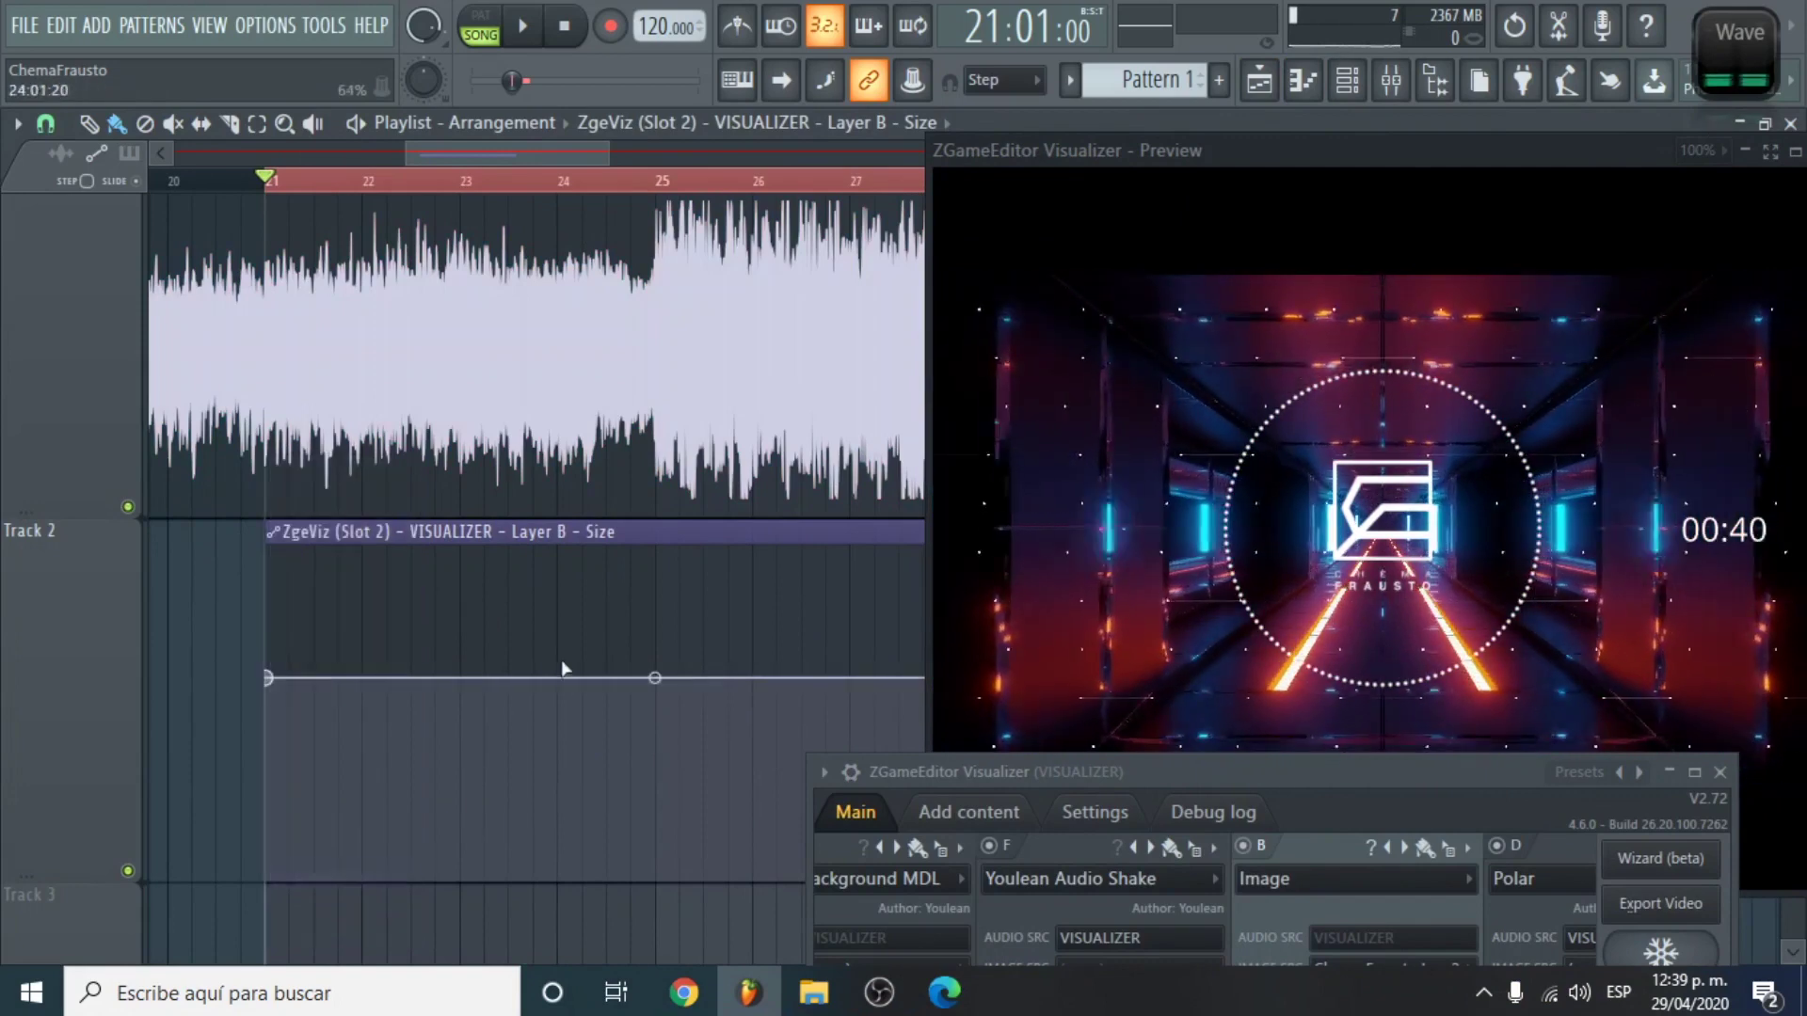
pyautogui.rightClick(461, 677)
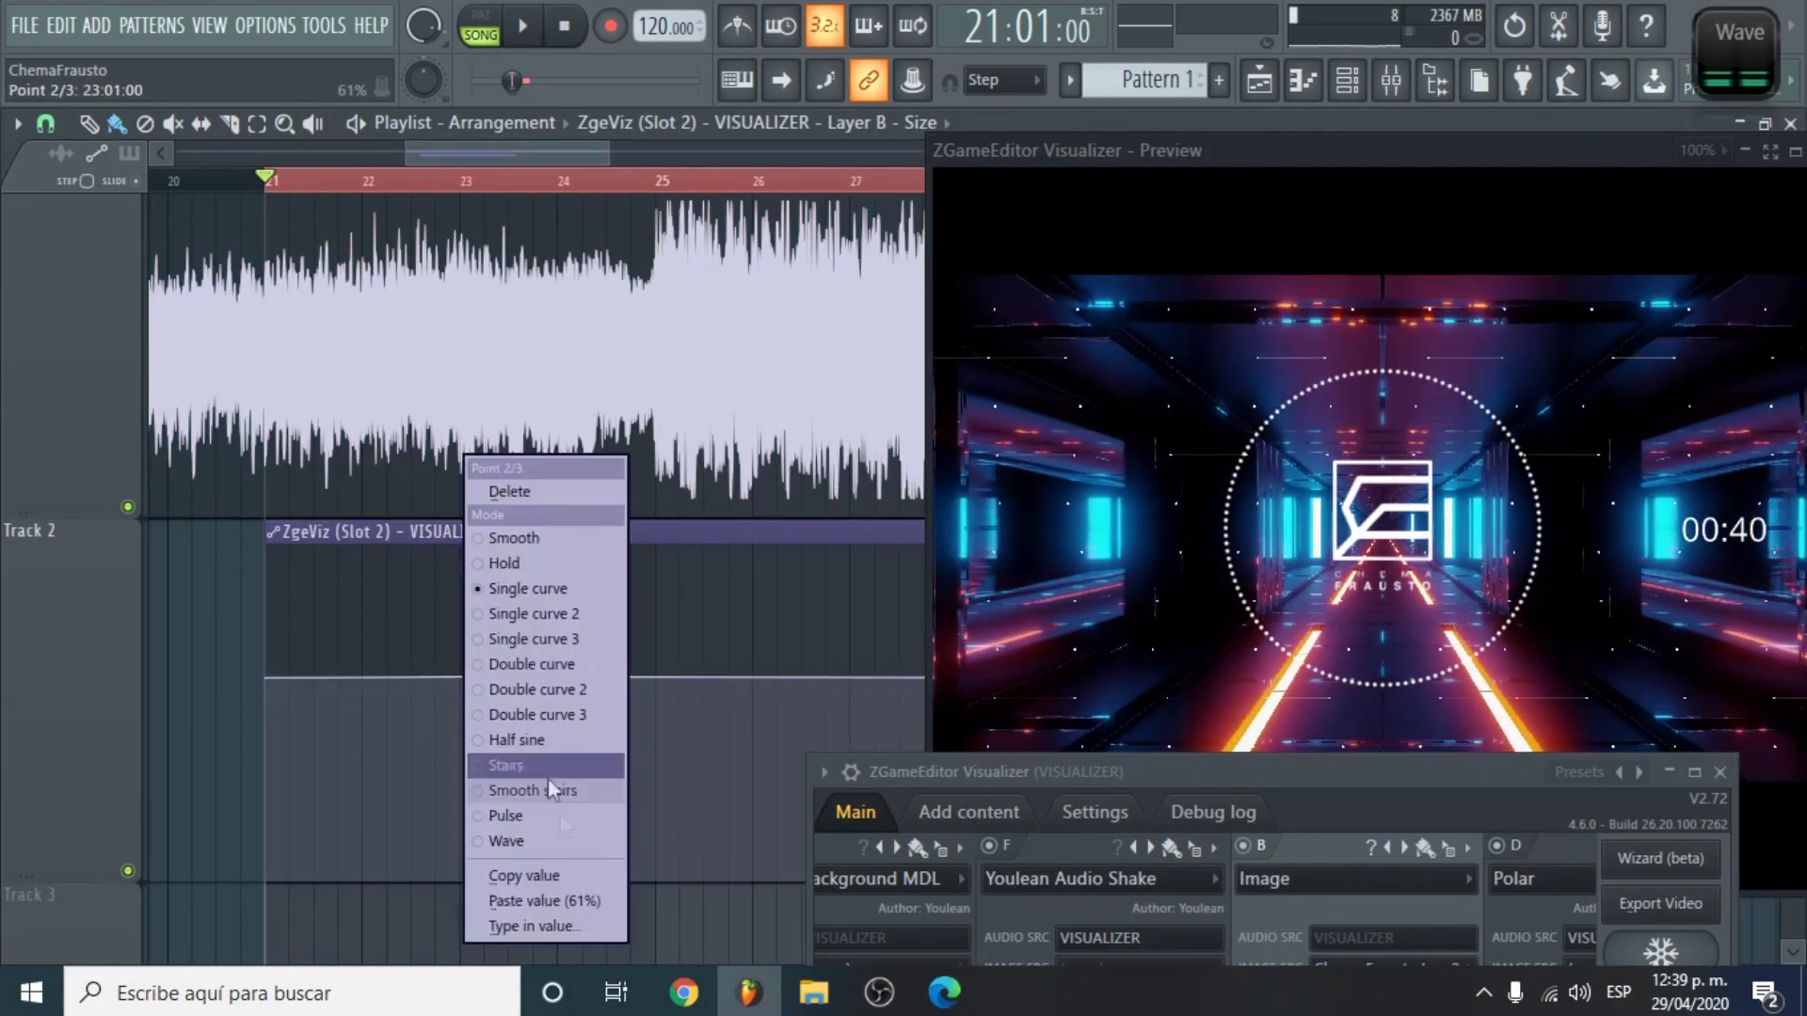
pyautogui.click(564, 901)
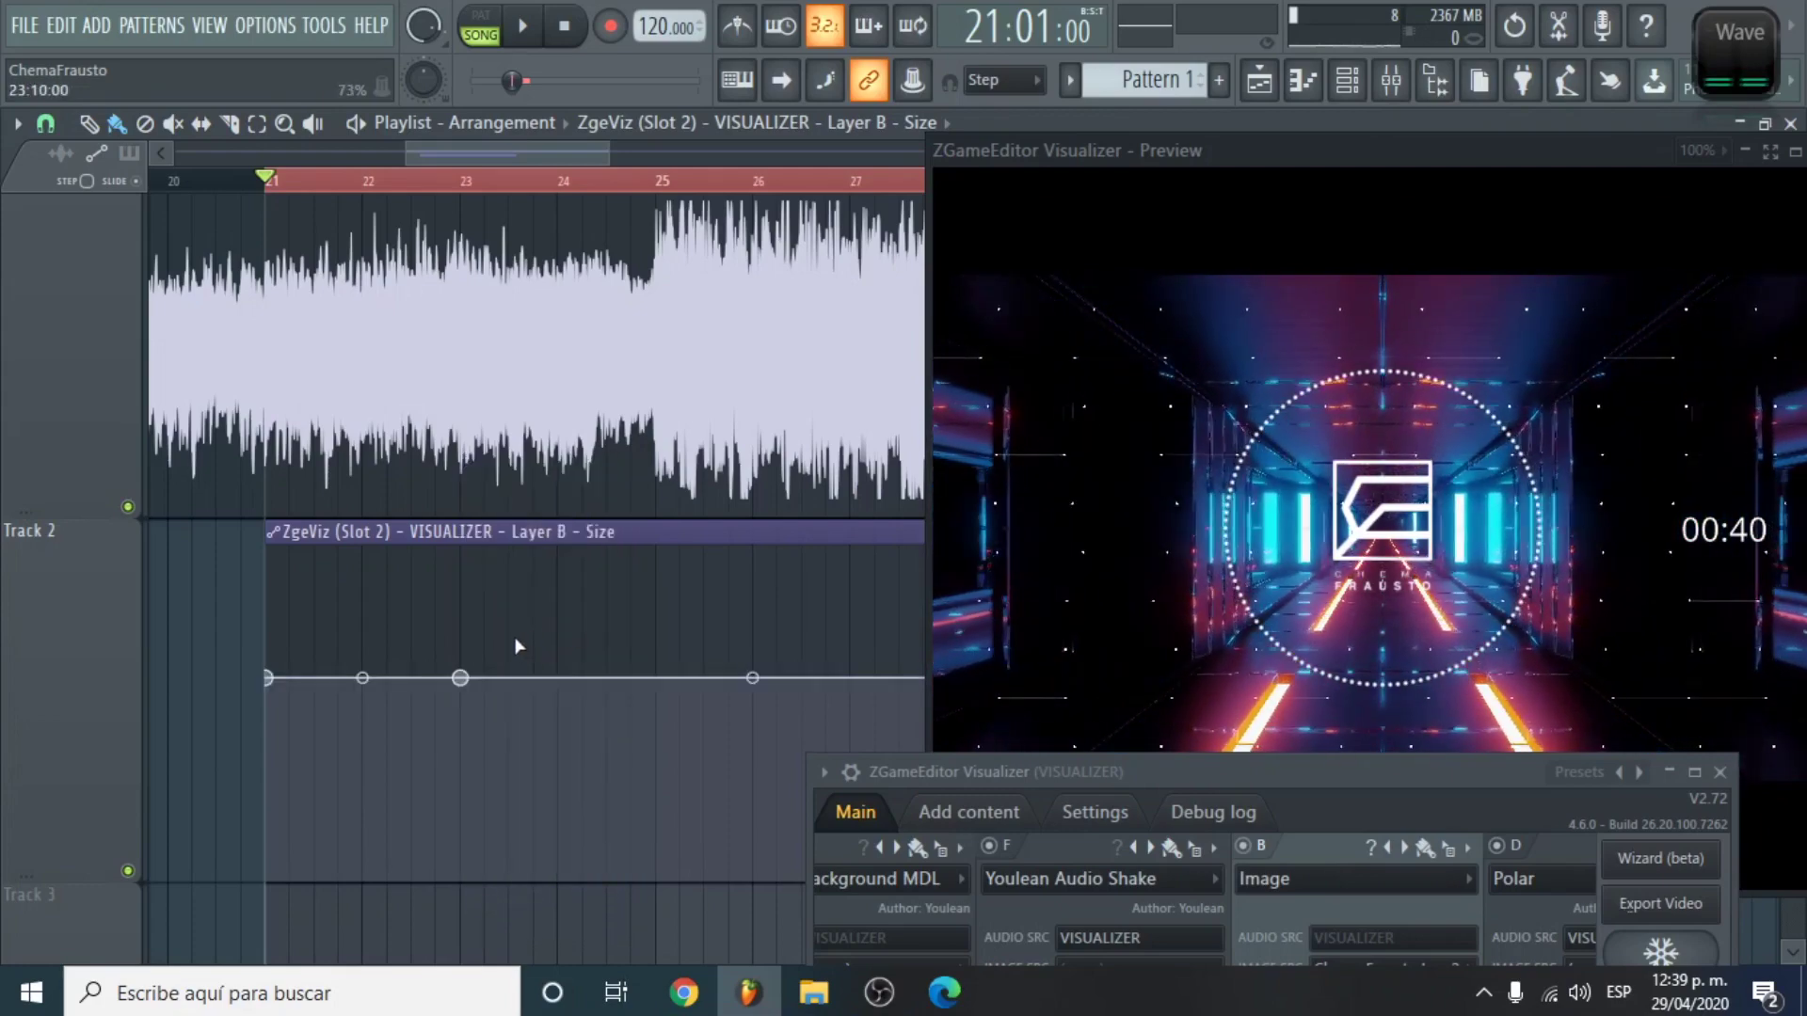
# Step: Shape two Size peaks of about 77% midway through bars 23 and 24, with low points at bars 24 and 25
pyautogui.moveTo(512, 635); pyautogui.dragTo(510, 626)
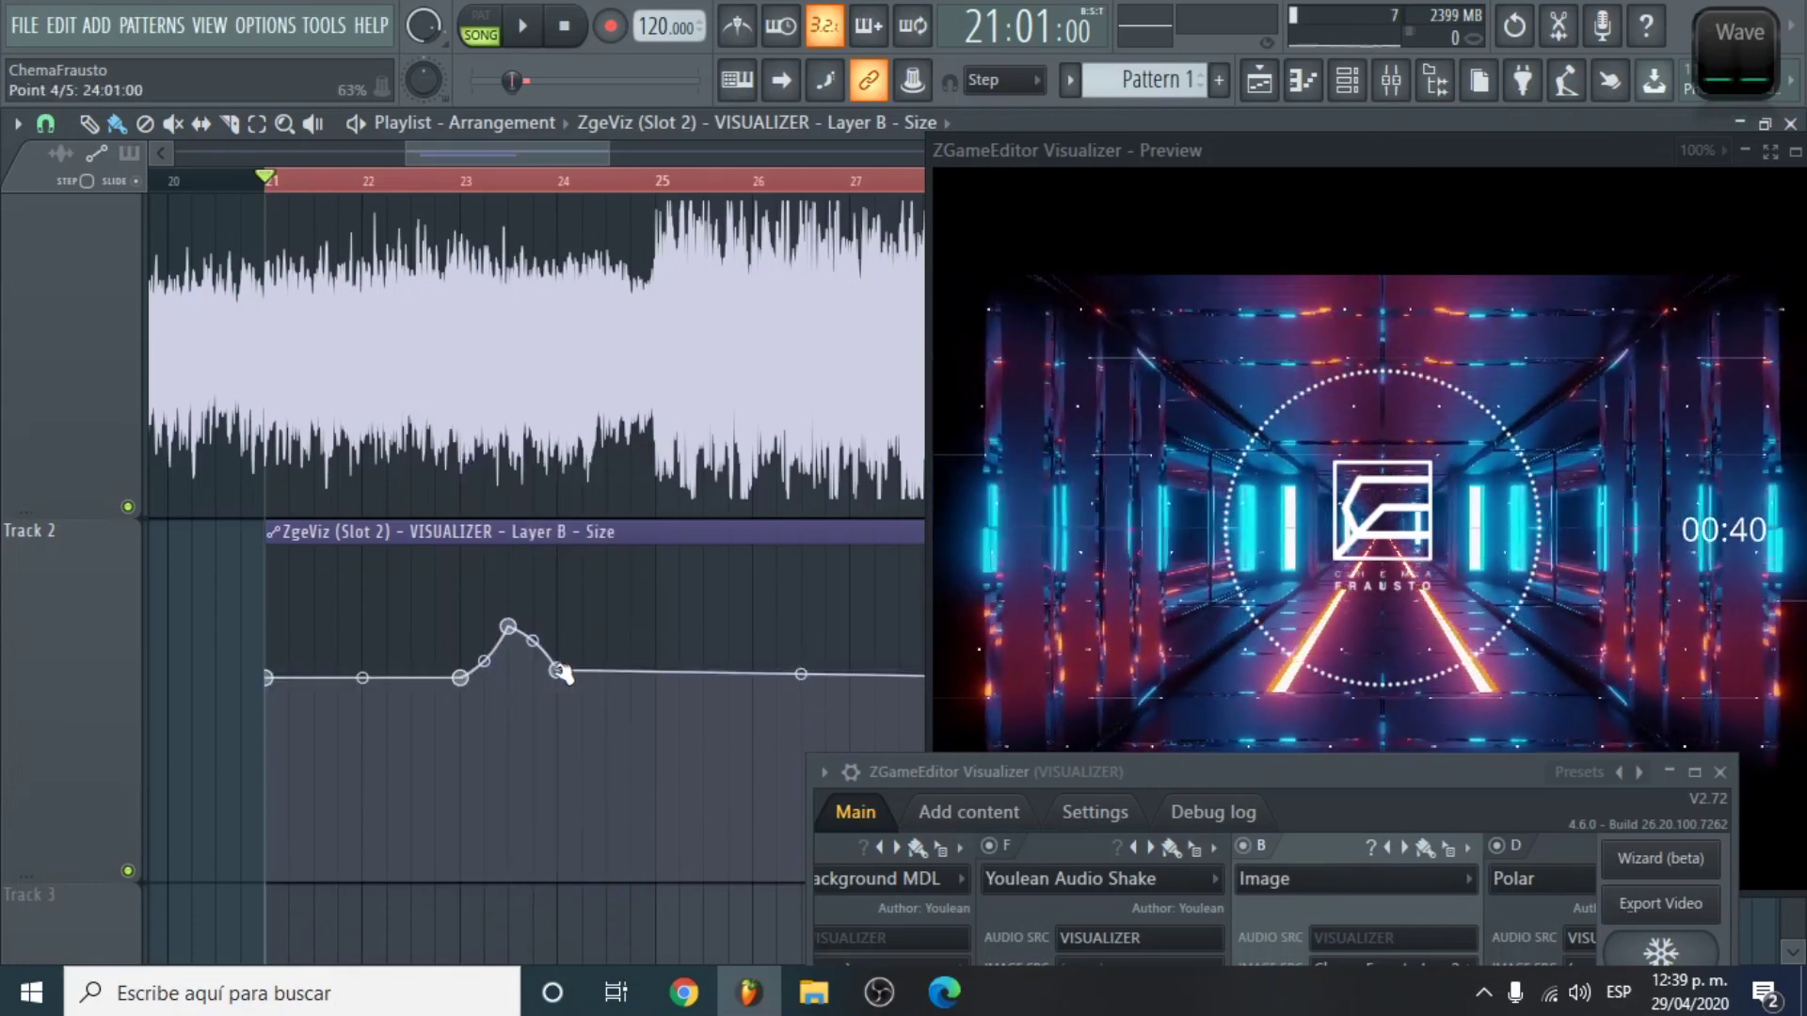
pyautogui.rightClick(561, 672)
pyautogui.click(583, 670)
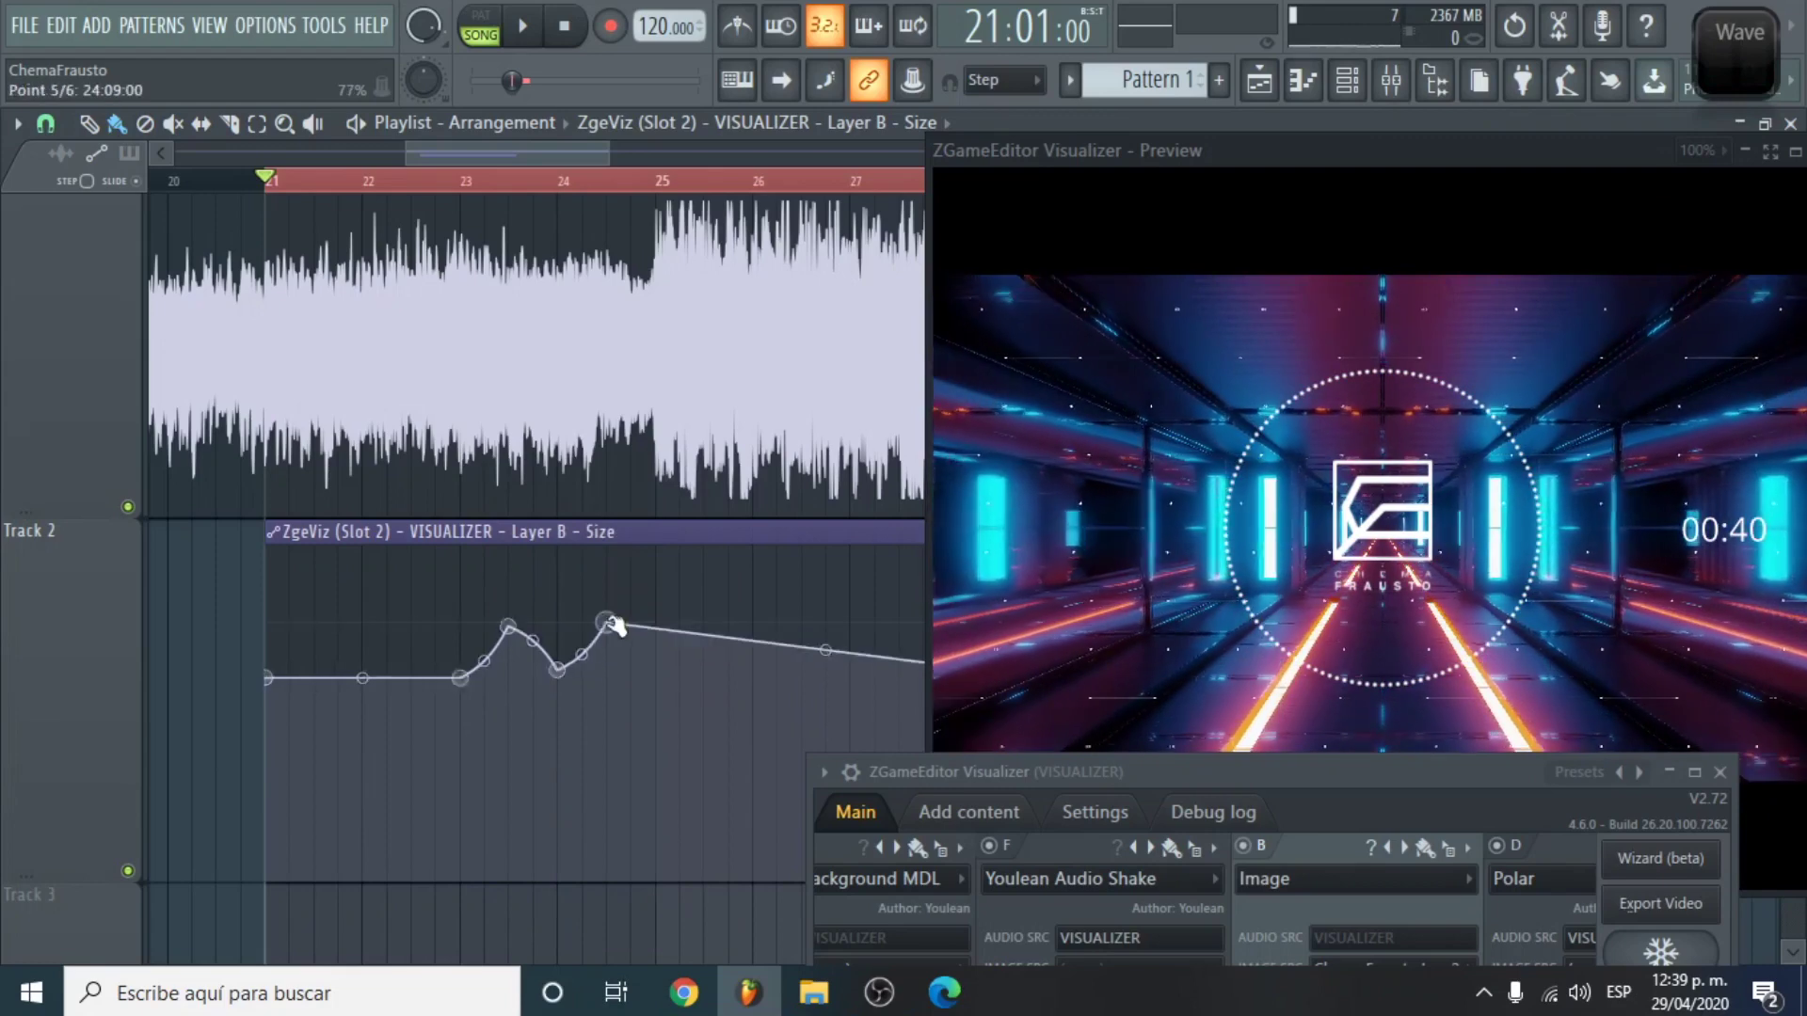
# Step: Try to copy the bar 23 automation point's value onto the low point at bar 24
pyautogui.rightClick(468, 675)
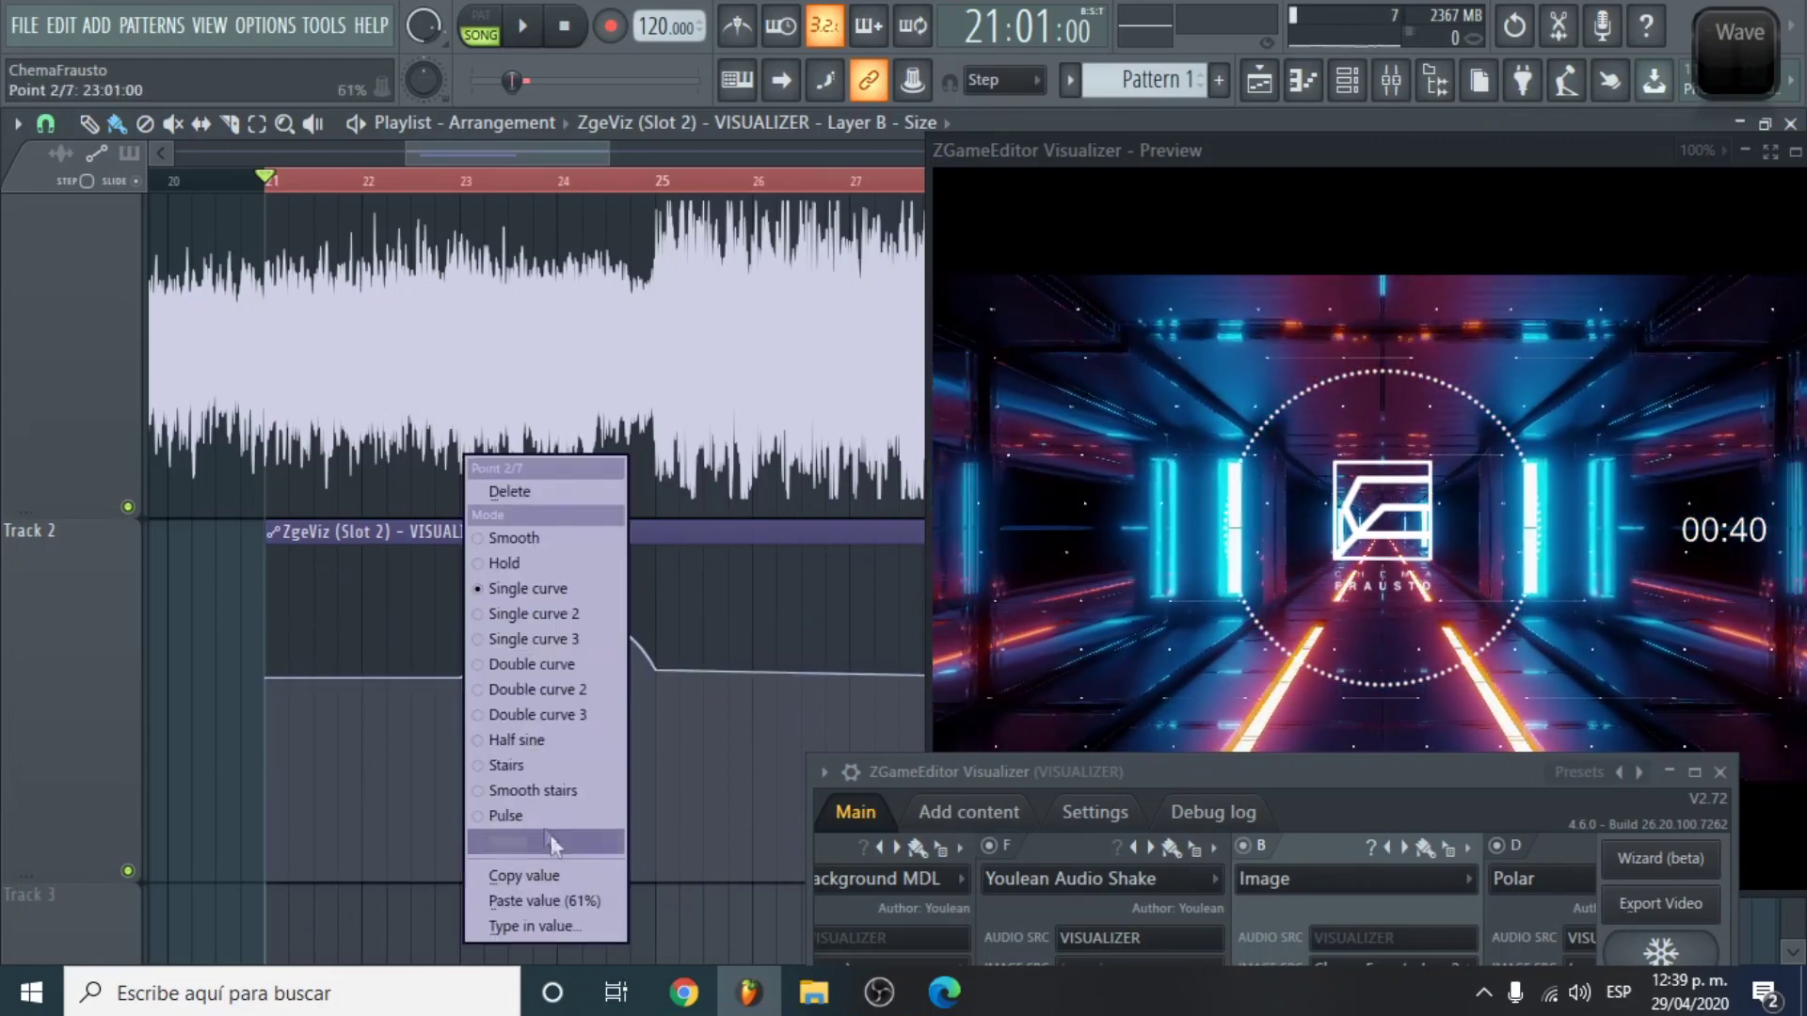
pyautogui.click(578, 872)
pyautogui.rightClick(557, 670)
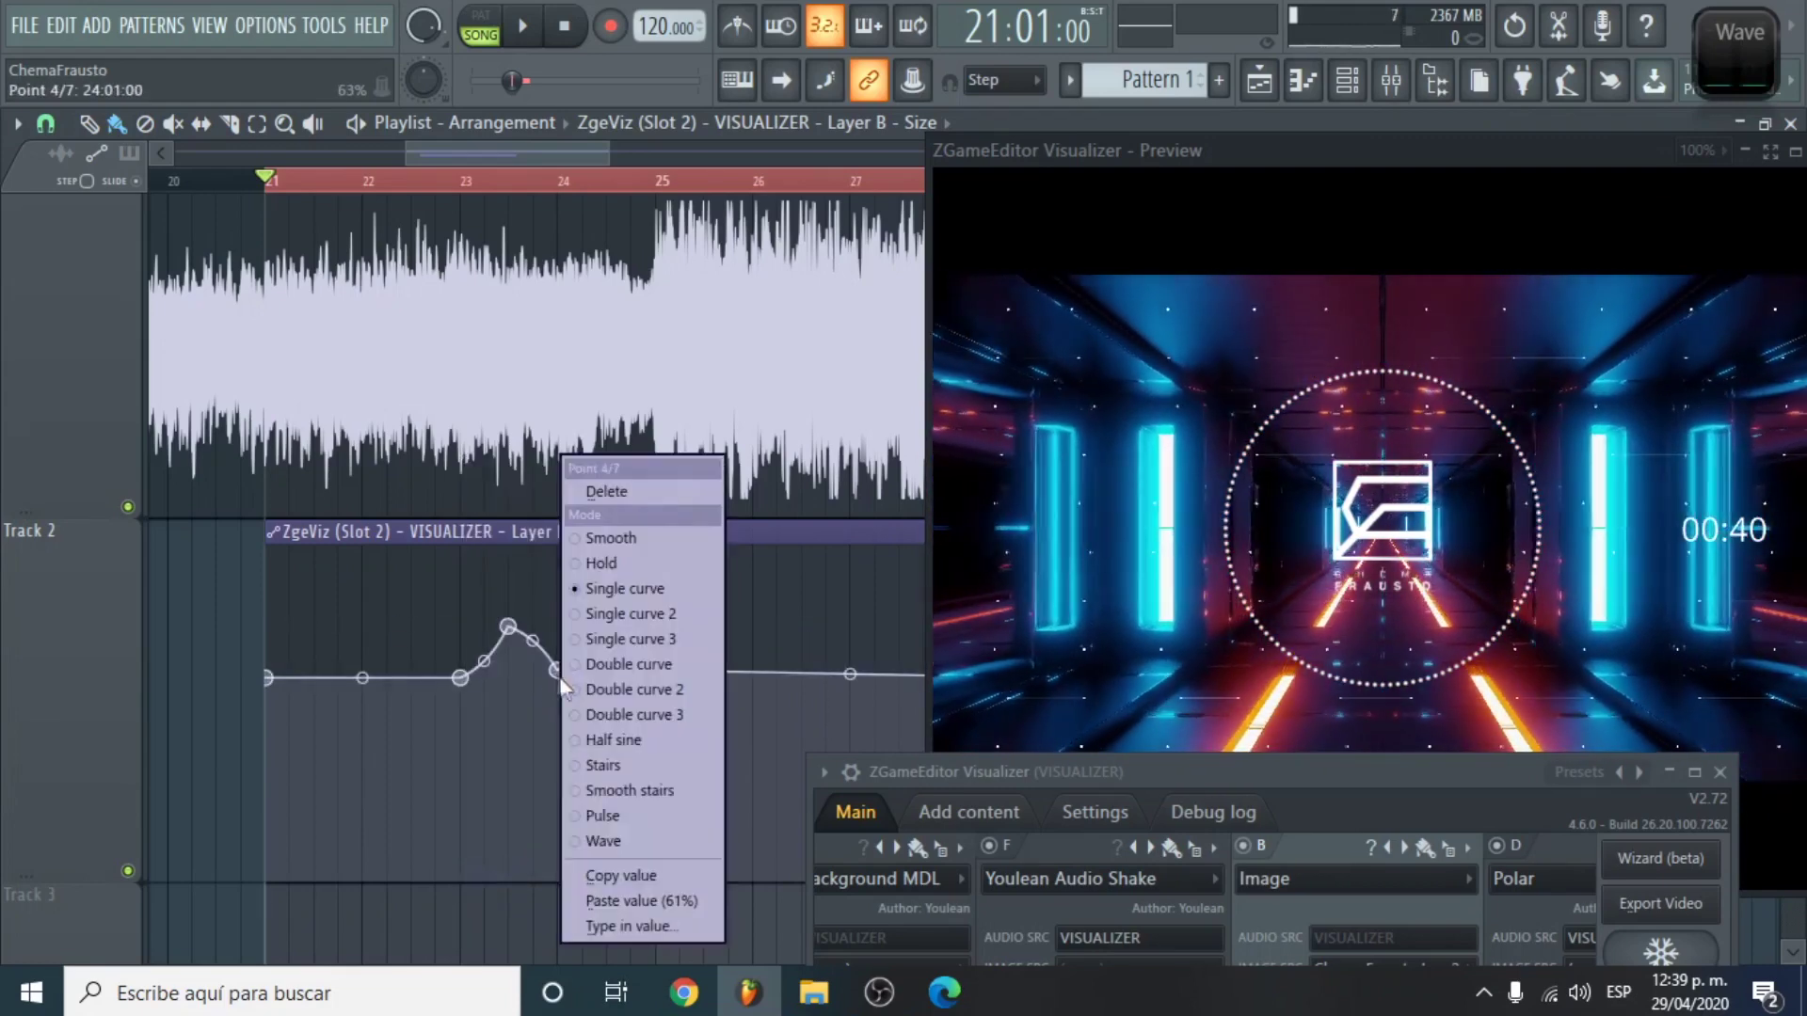
pyautogui.click(670, 886)
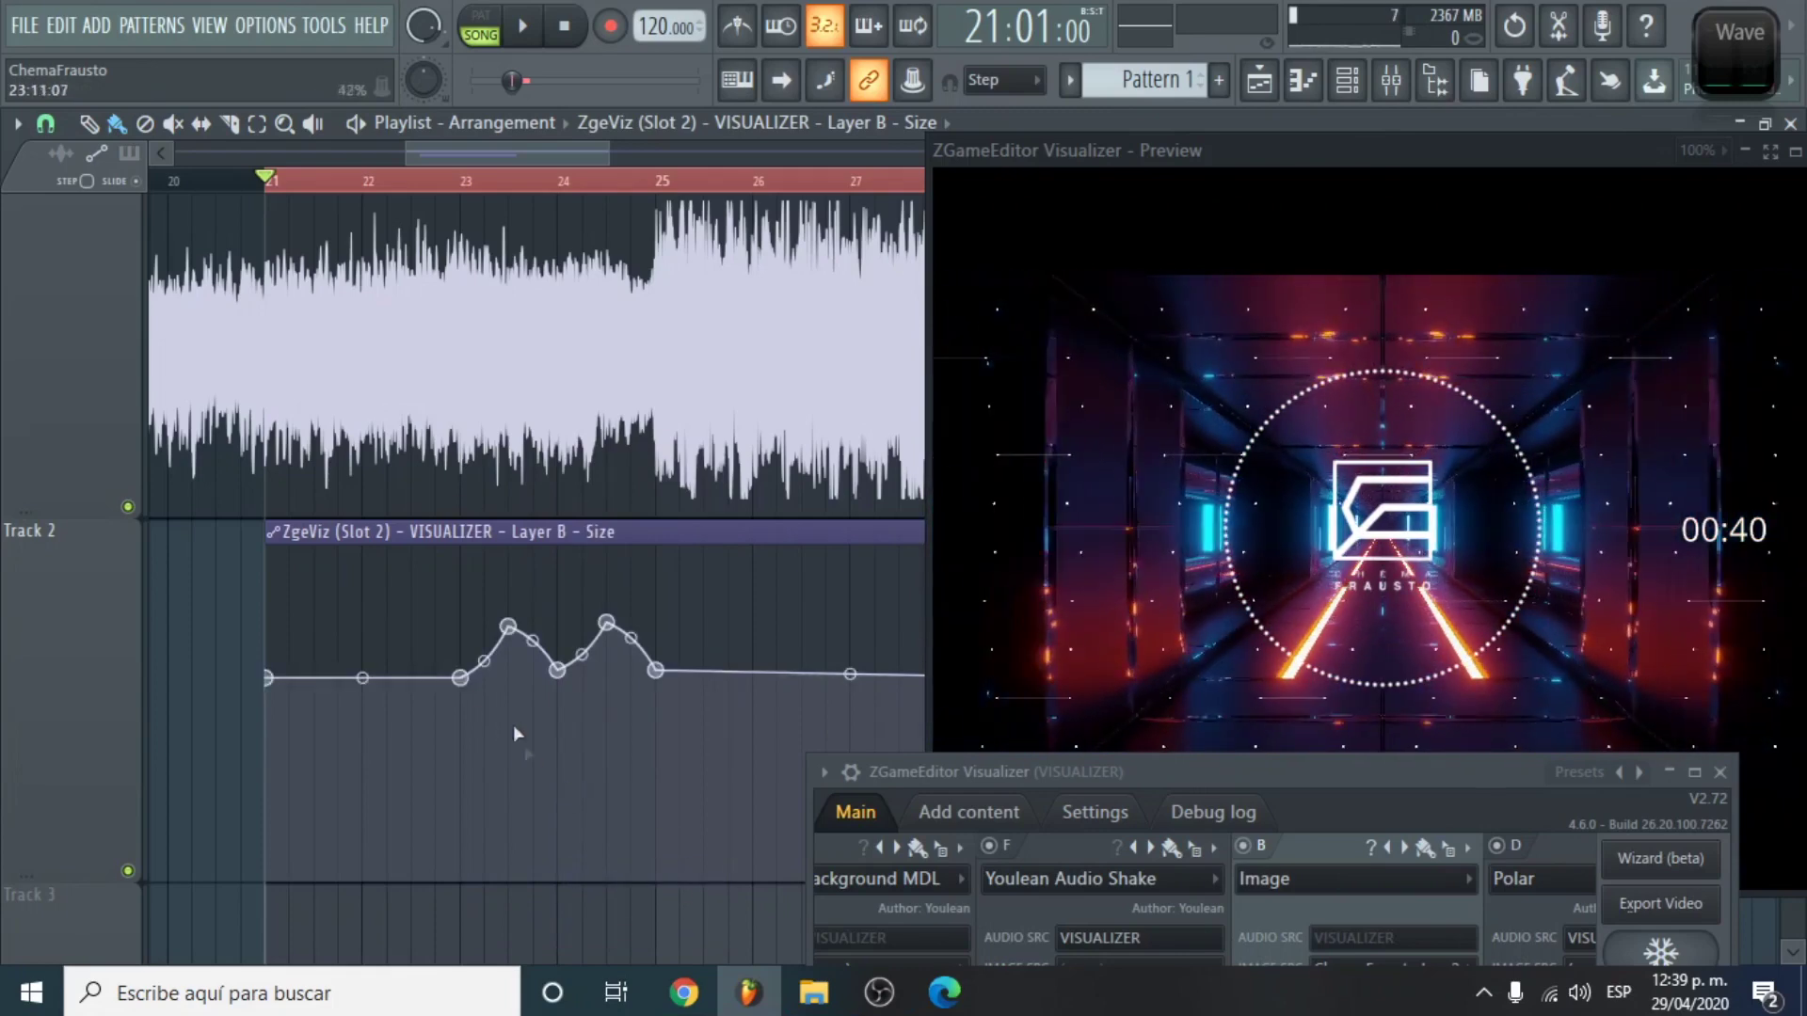
# Step: Paste the bar 23 point's 61% value onto the points at bars 24 and 25, and play the section to preview the automation
pyautogui.rightClick(461, 675)
pyautogui.click(550, 884)
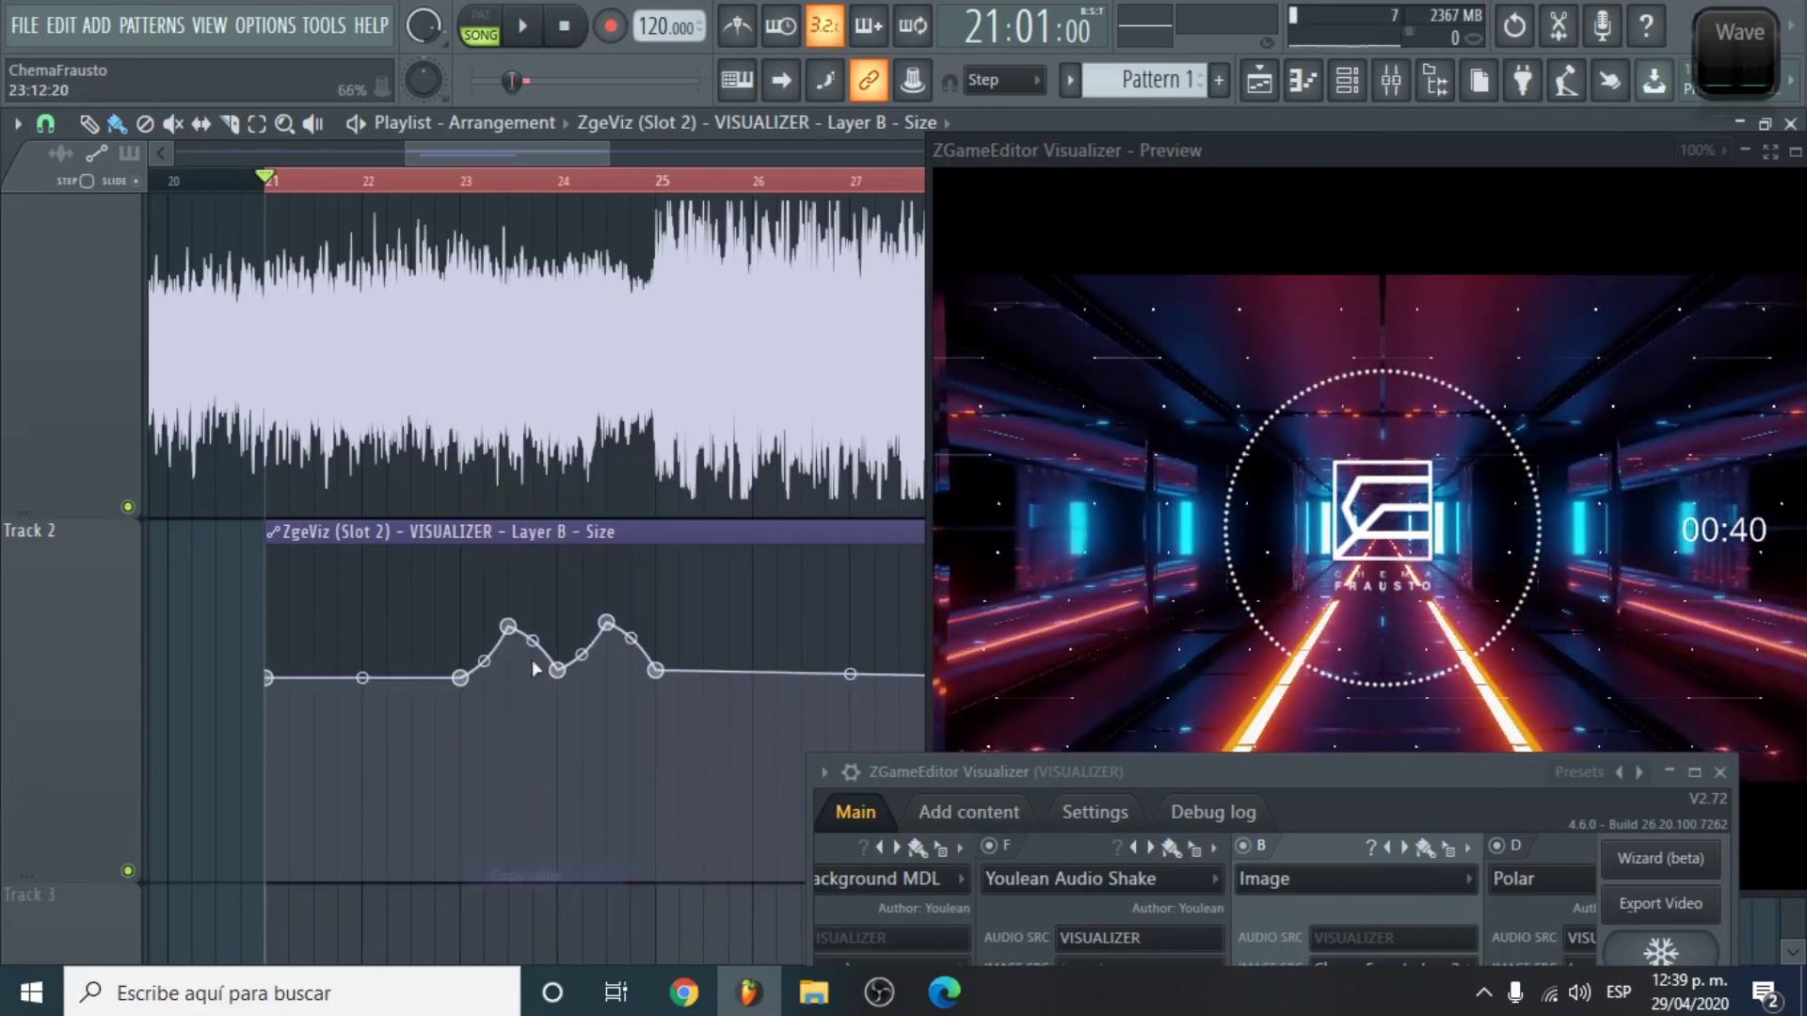
pyautogui.rightClick(562, 670)
pyautogui.click(679, 896)
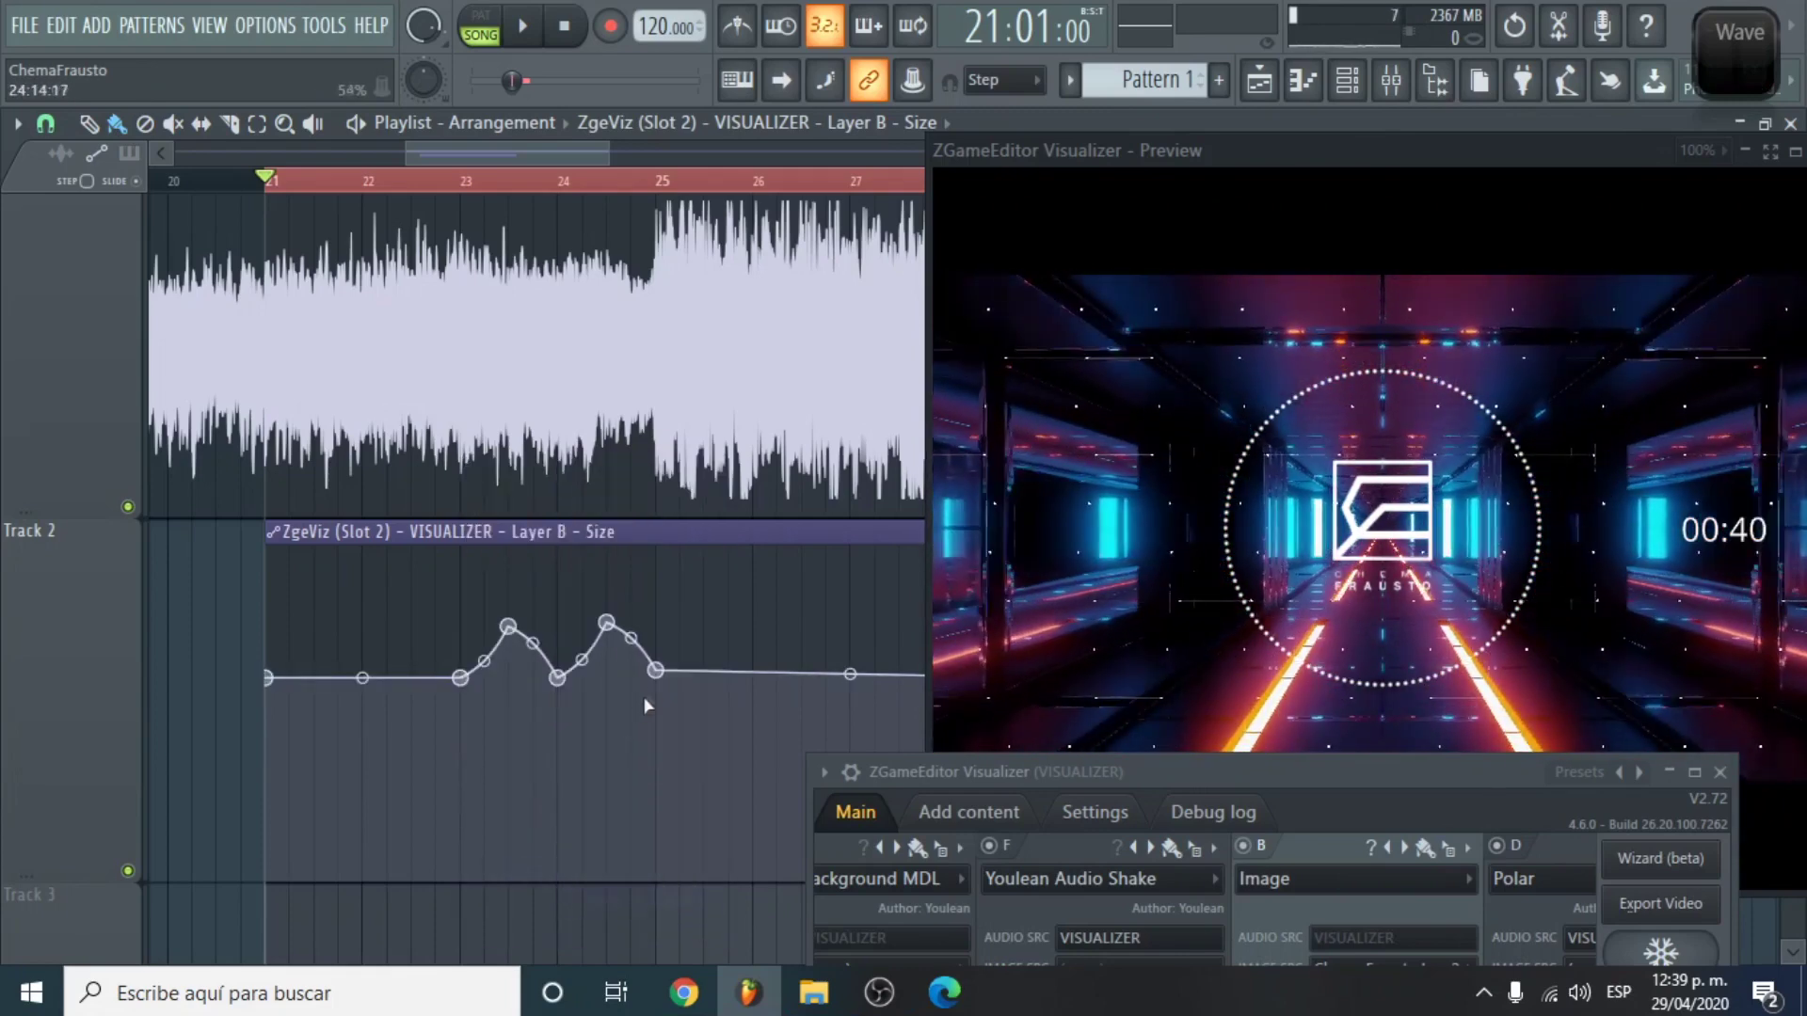
pyautogui.rightClick(655, 677)
pyautogui.click(775, 905)
pyautogui.press('space')
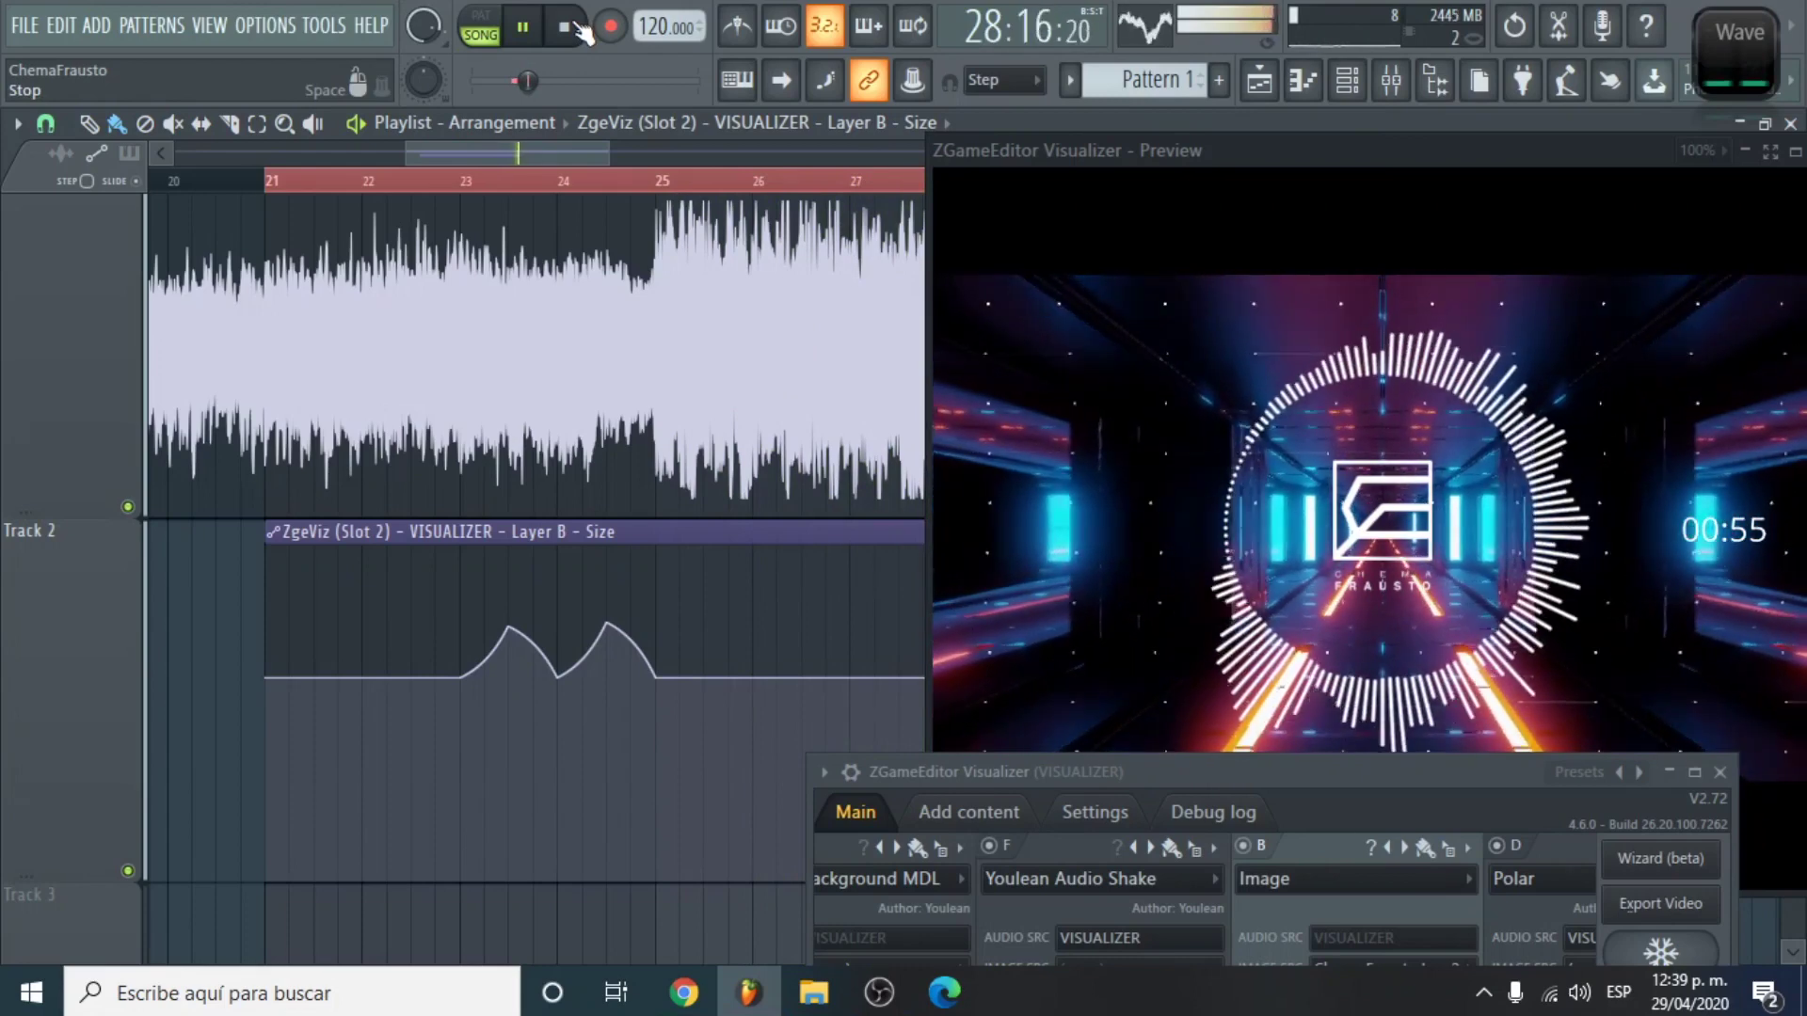
pyautogui.click(581, 28)
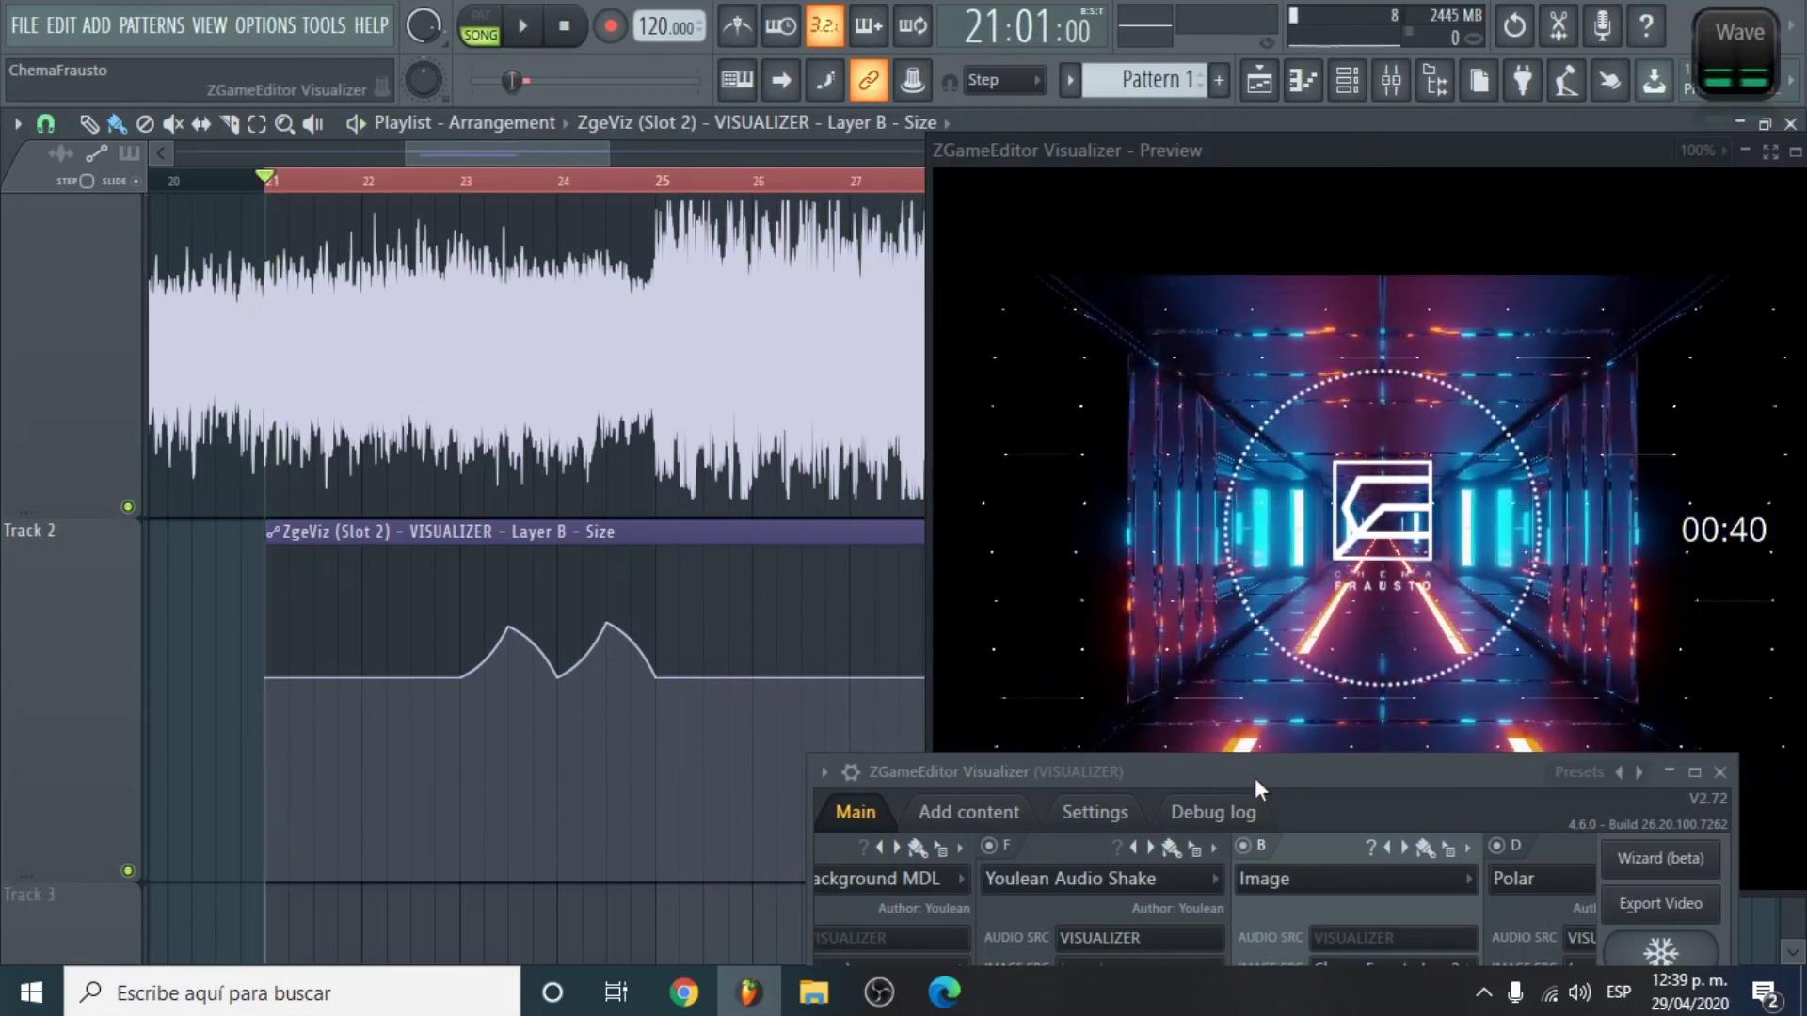
# Step: Export the video with the YouTube HD preset at 1920x1080, 35 mbps and 60 frames per second, overwriting Untitled project.mp4
pyautogui.doubleClick(1432, 772)
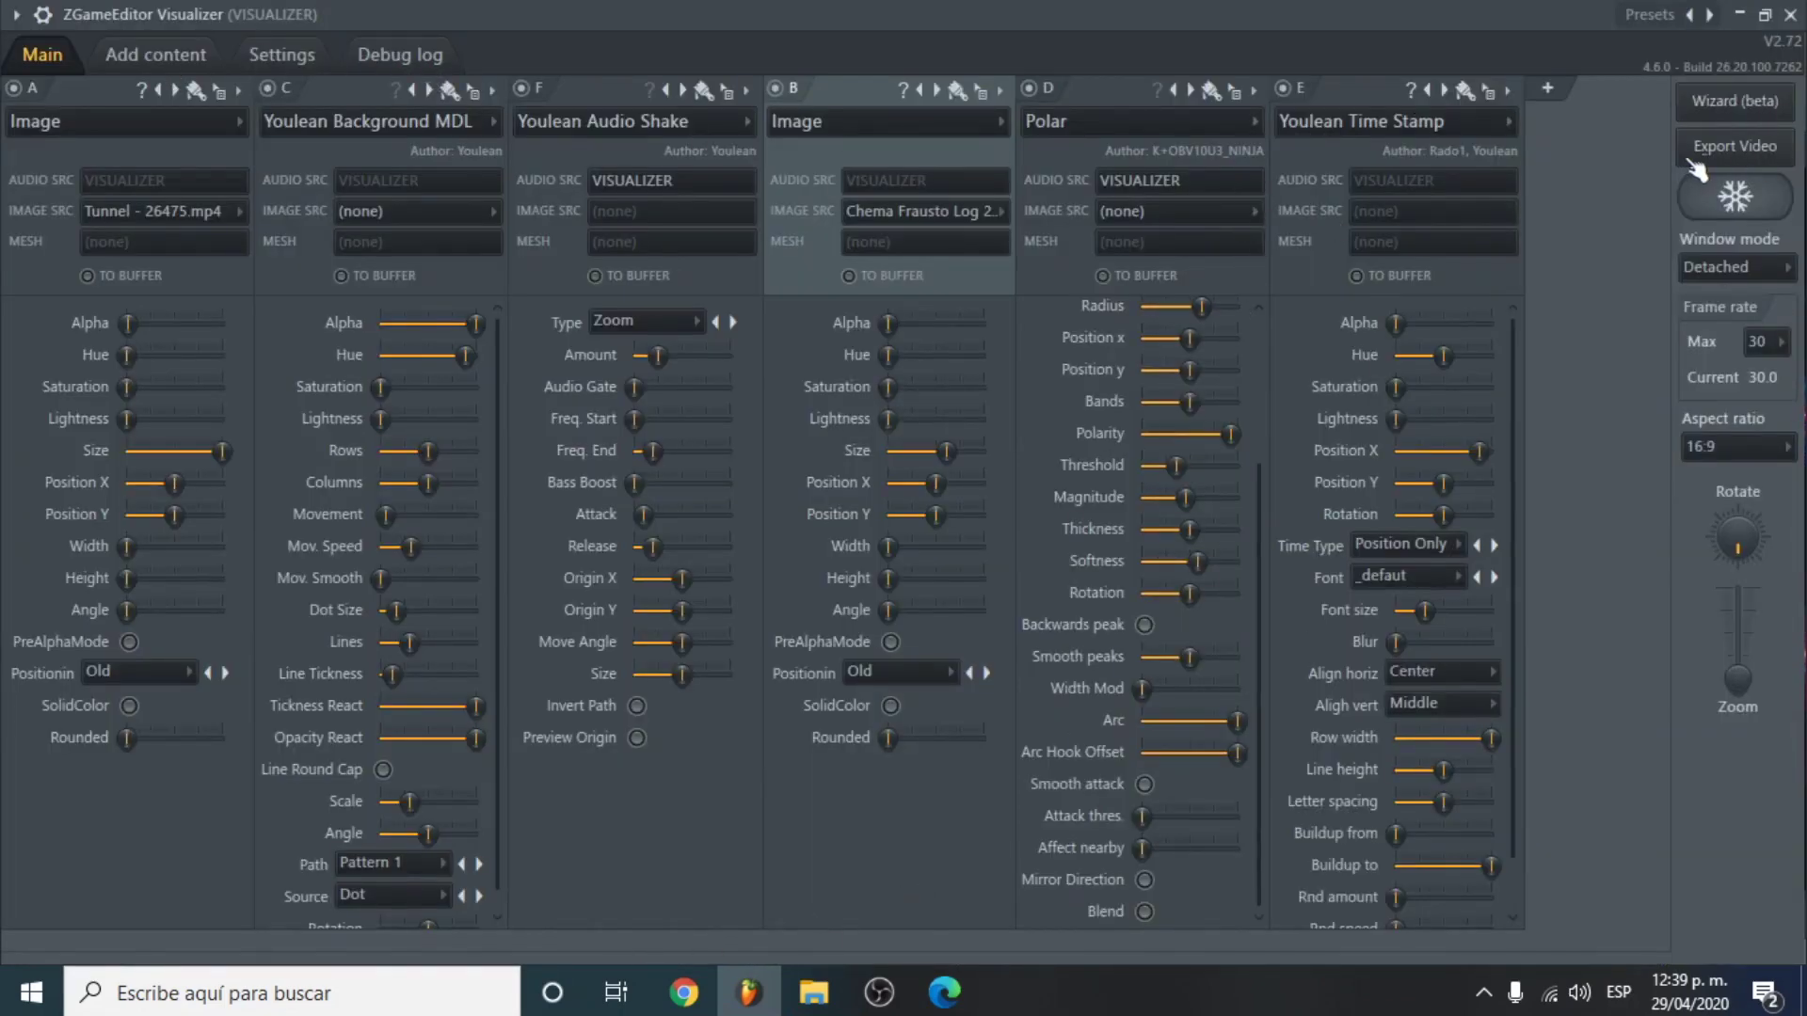
pyautogui.click(1719, 151)
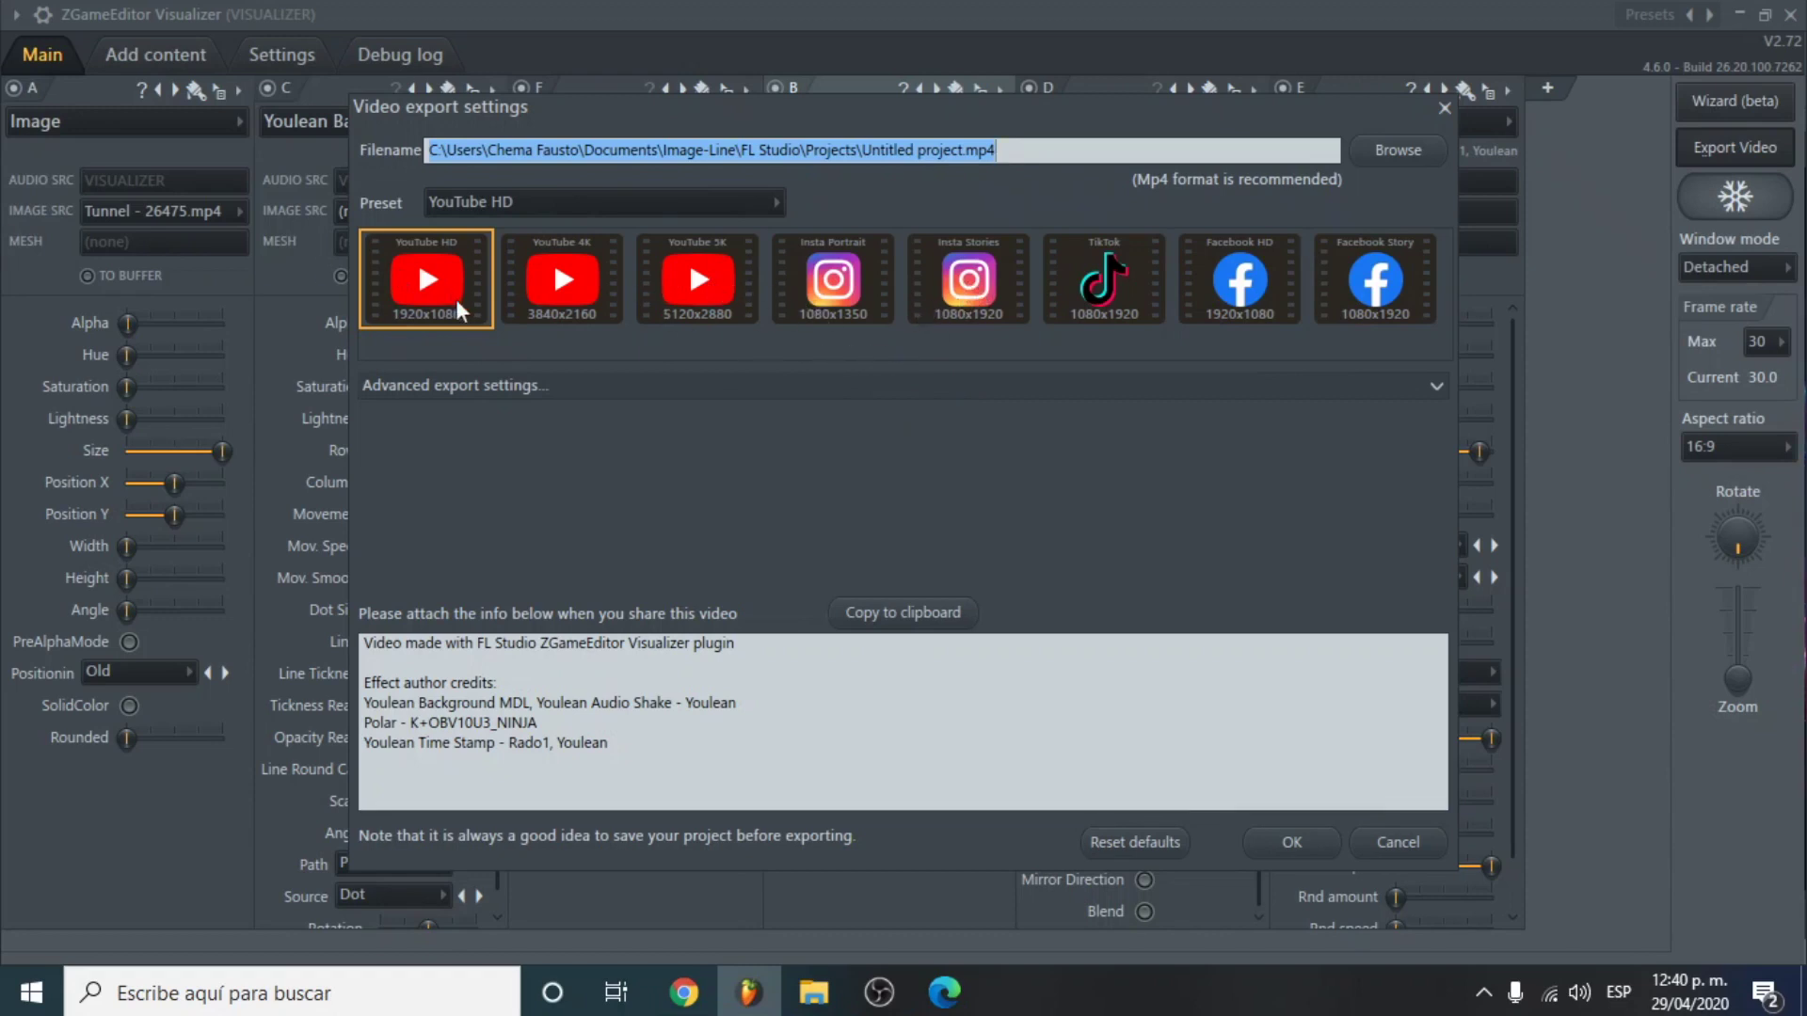
pyautogui.click(501, 389)
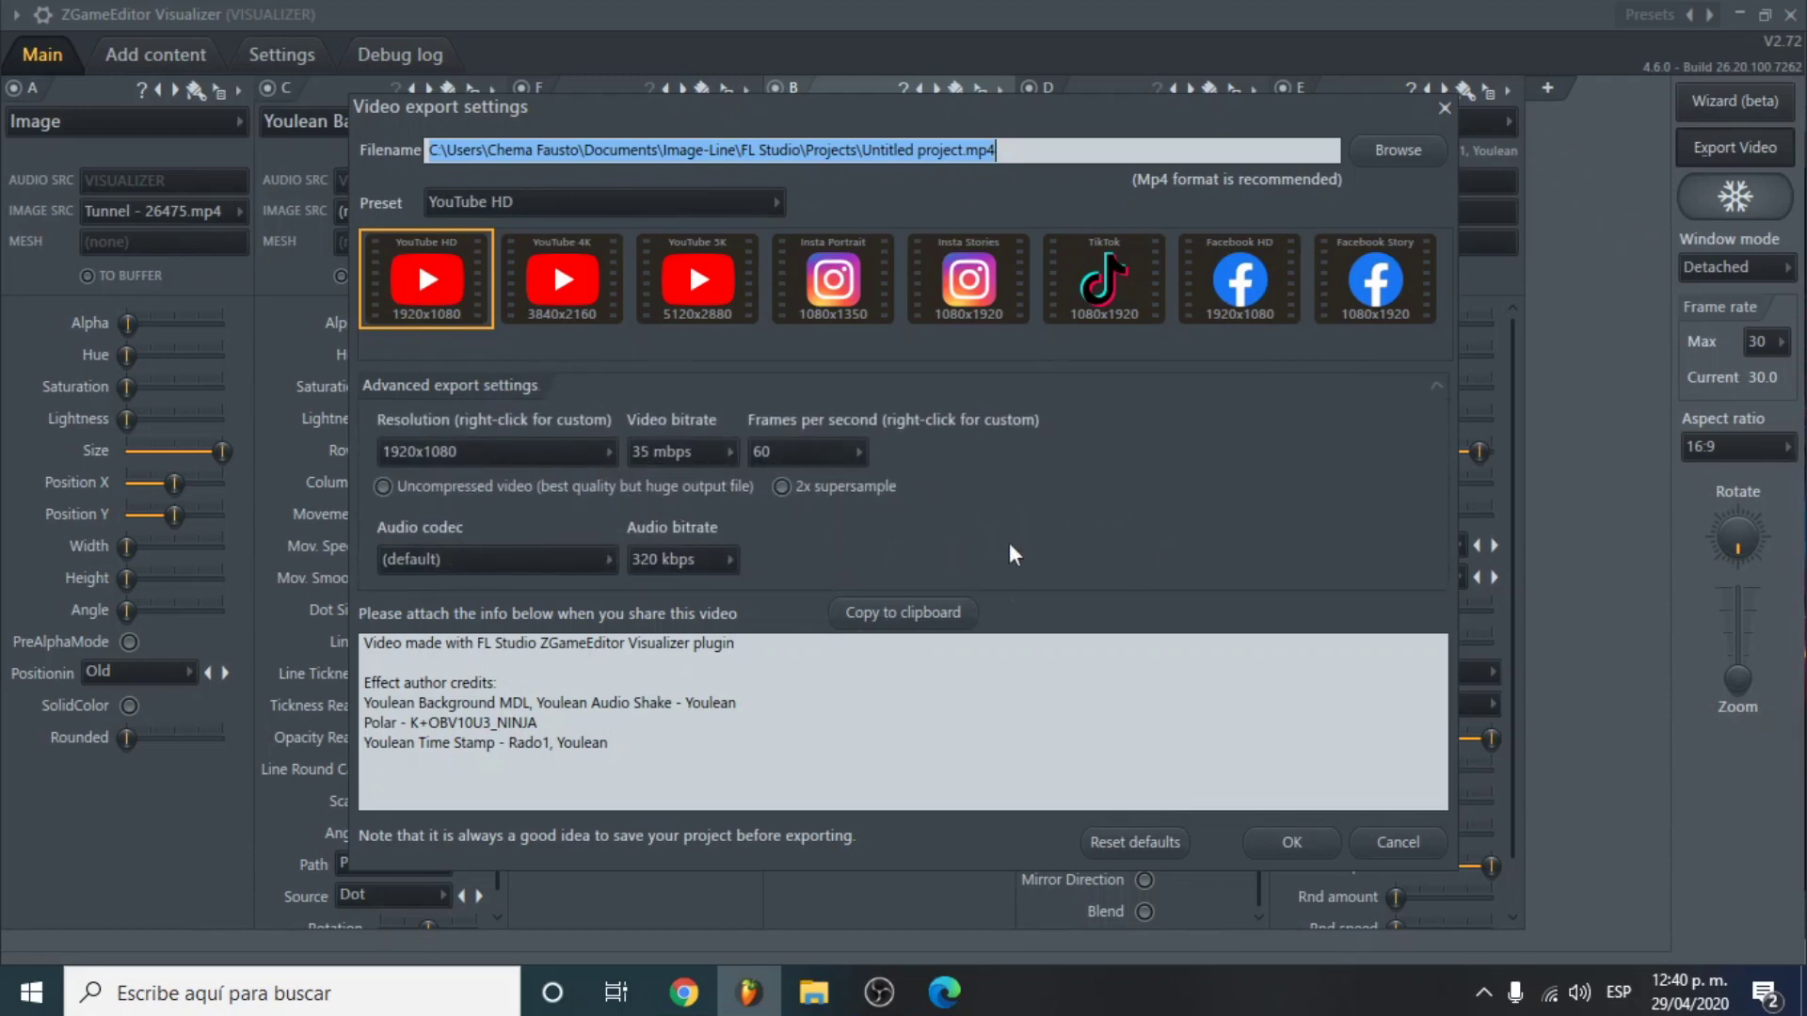
pyautogui.click(1292, 845)
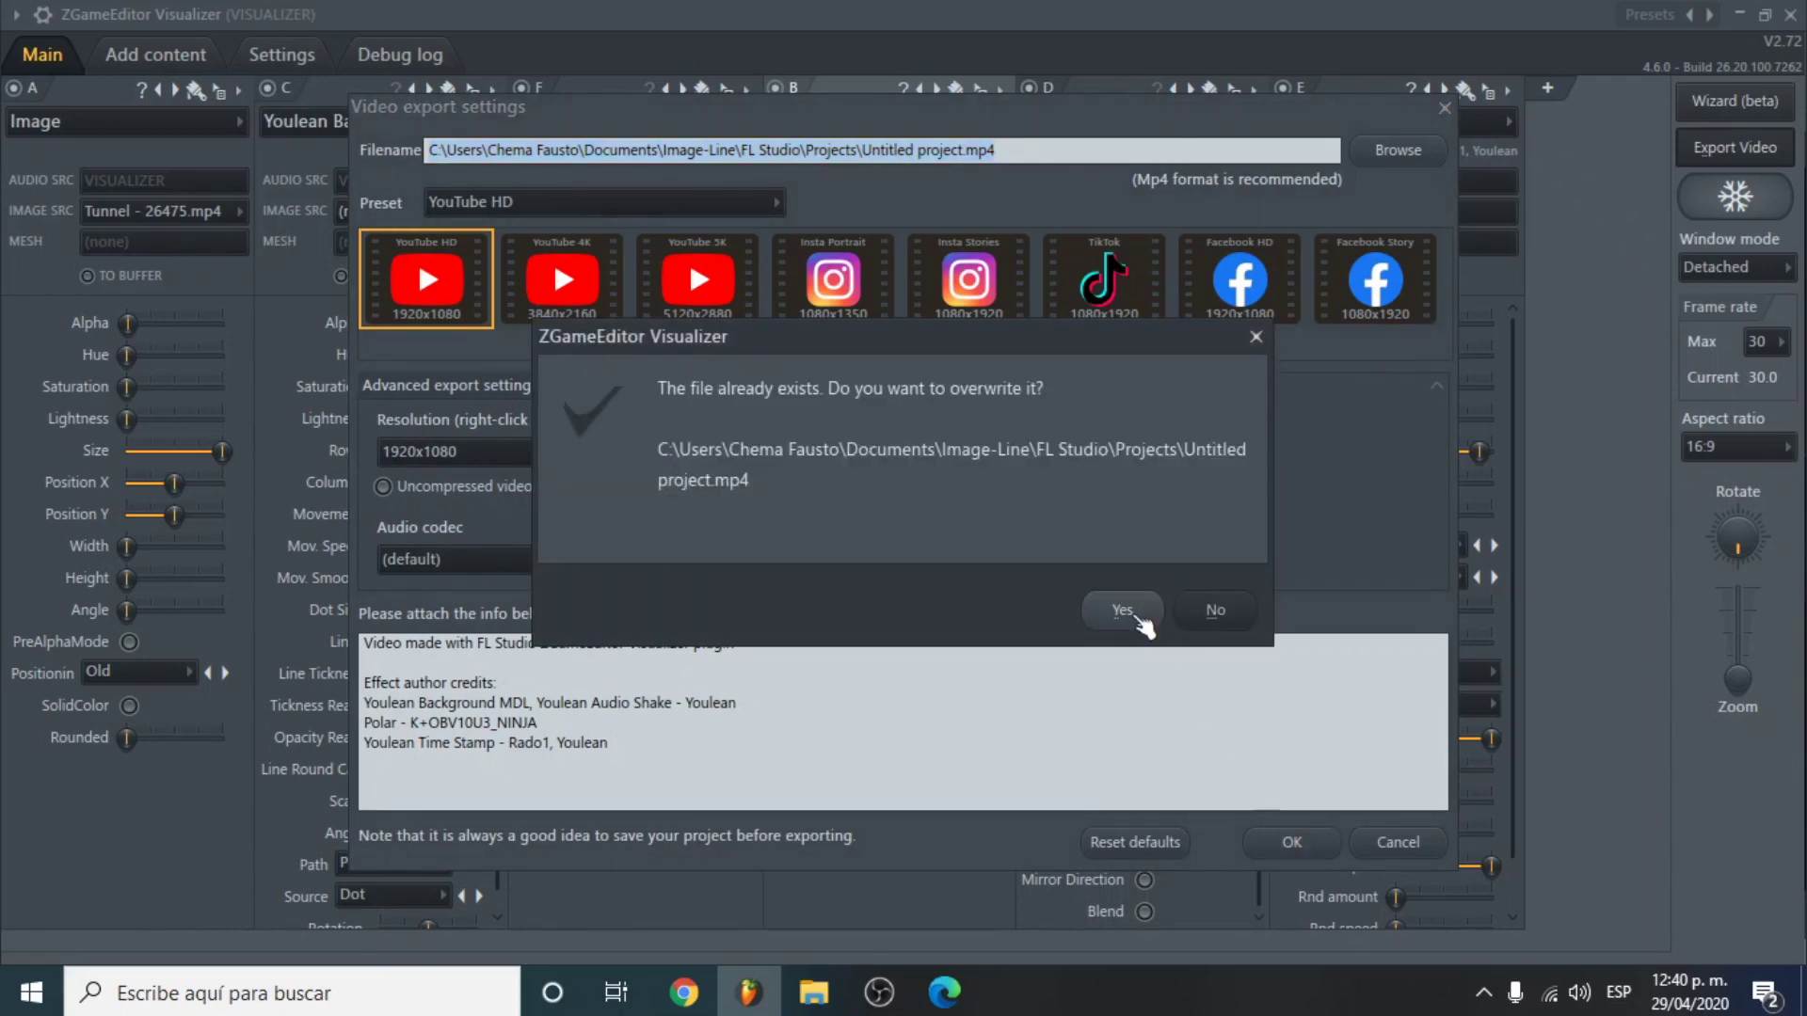
pyautogui.click(1123, 610)
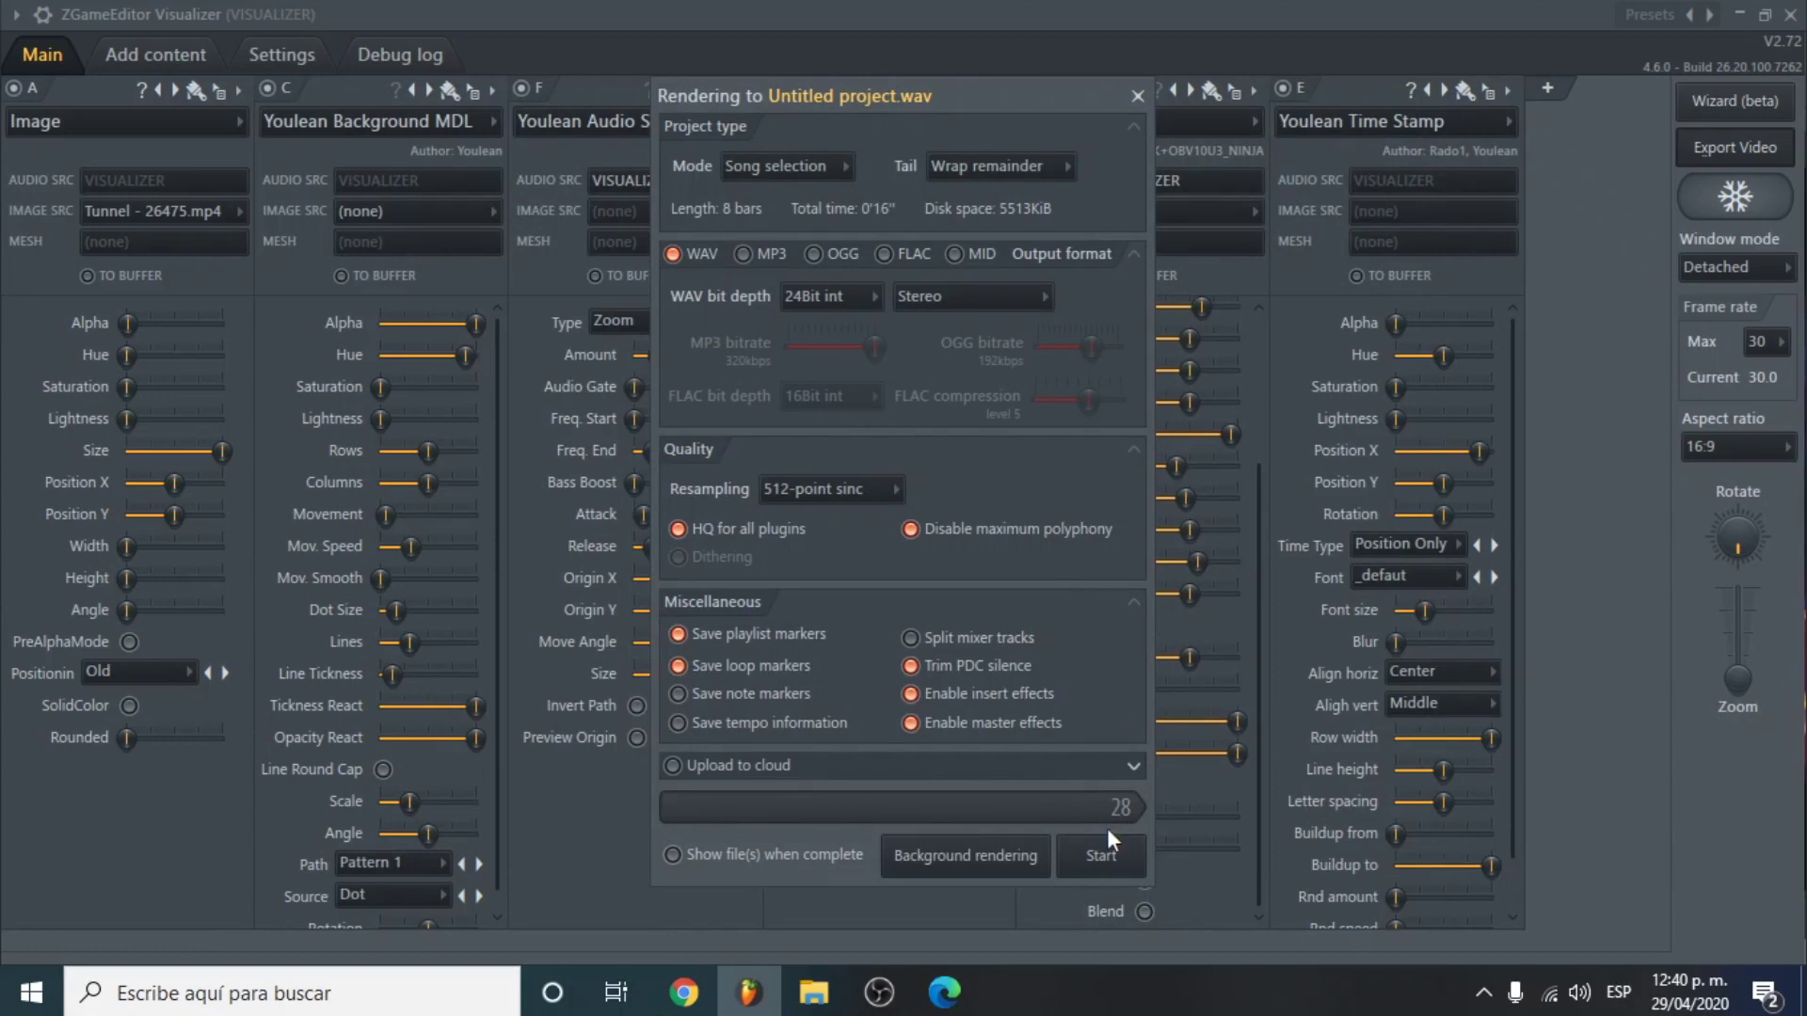